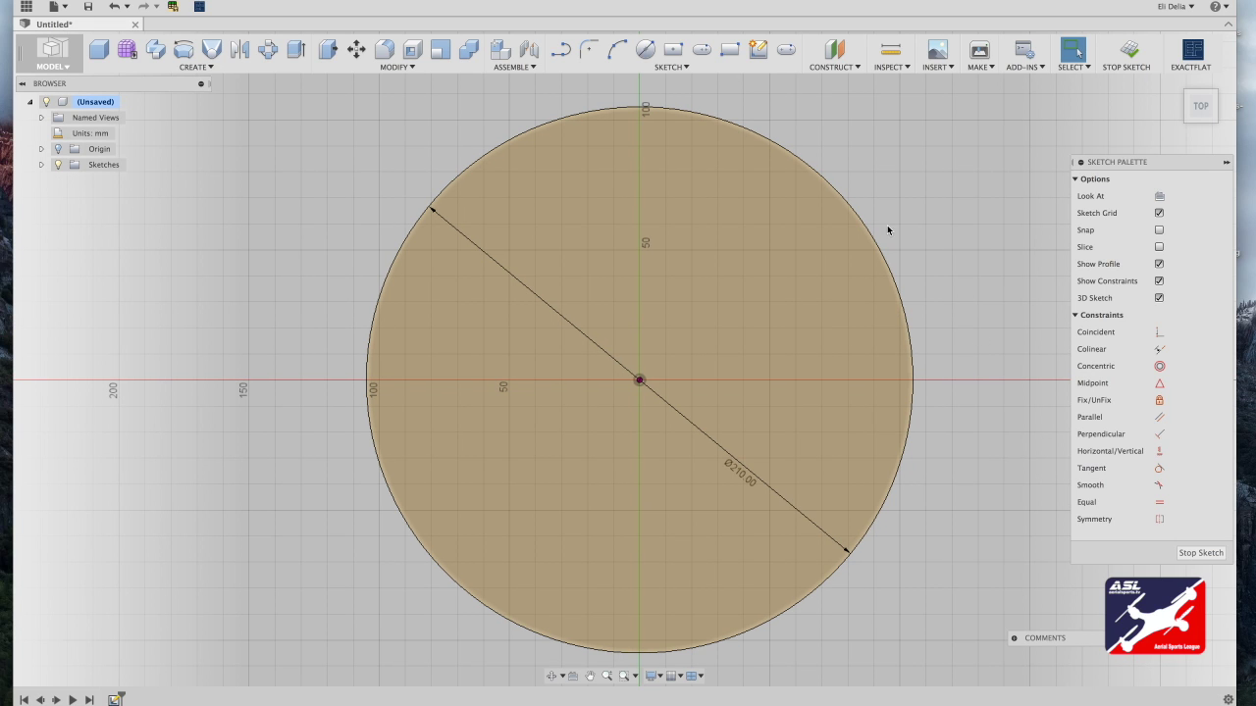
Step: Draw a vertical line from the circle's center to just beyond its upper edge and make it construction geometry
left_click(562, 55)
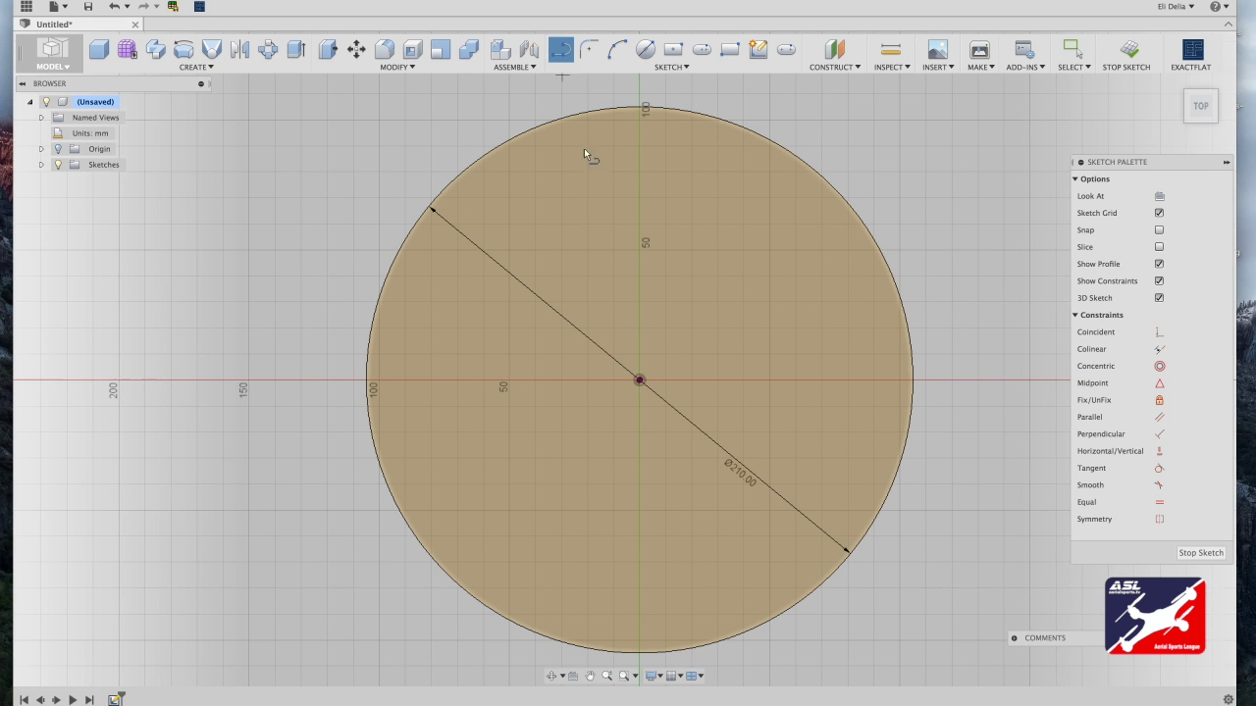
left_click(639, 382)
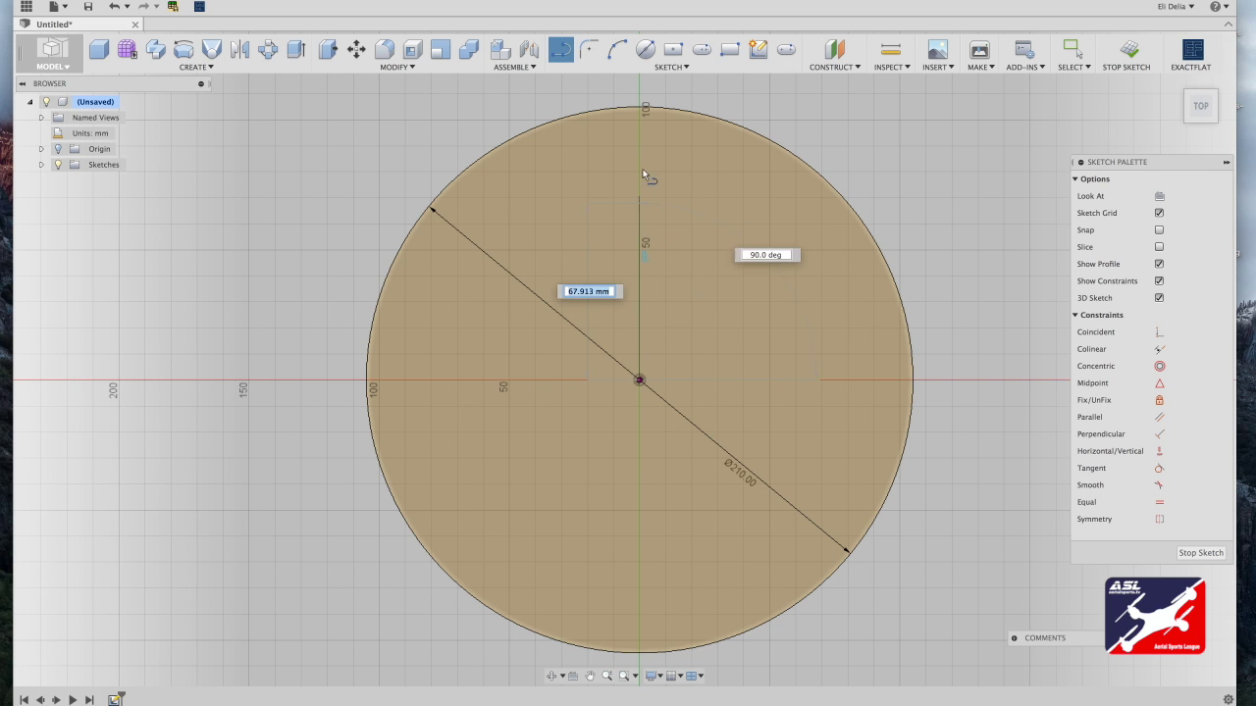
left_click(640, 86)
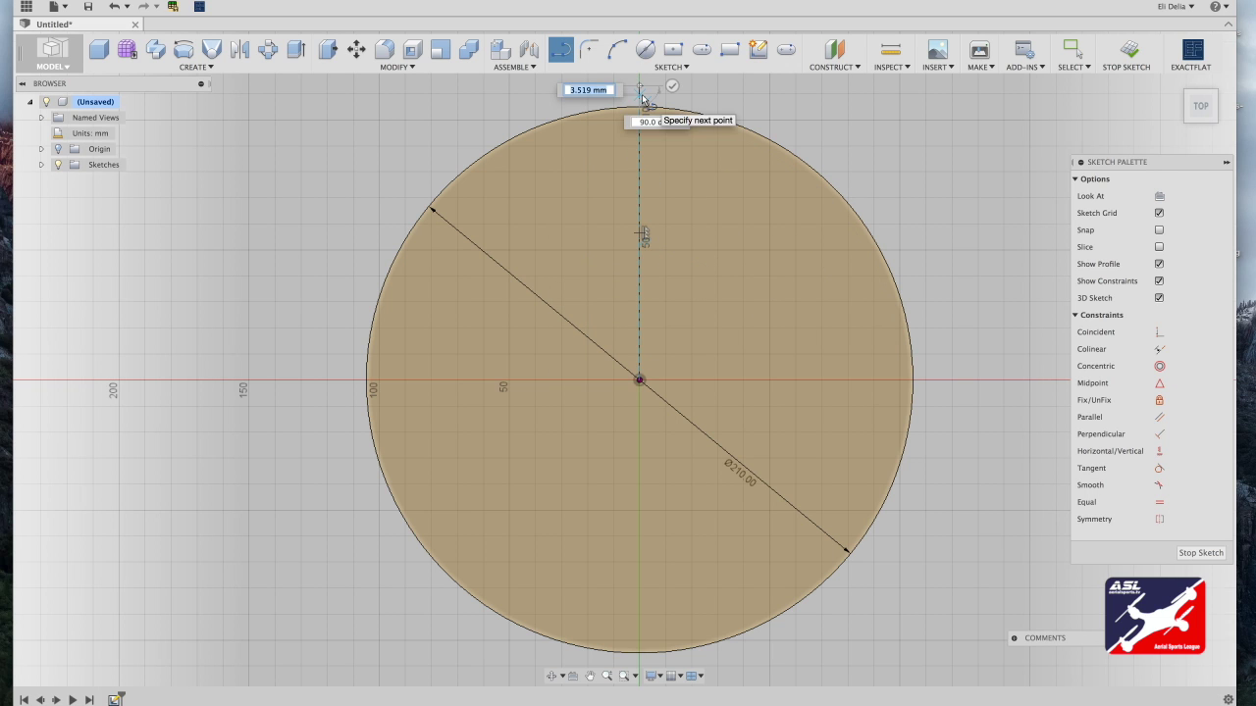
left_click(672, 86)
key("Escape")
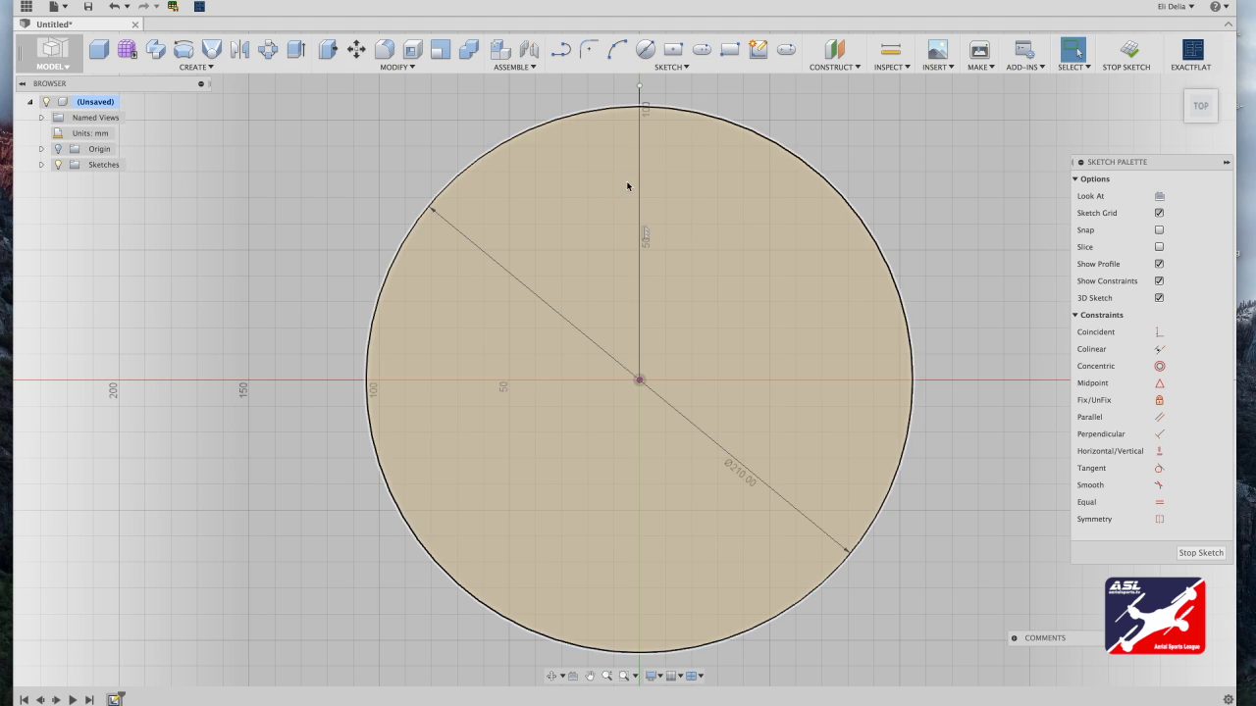
left_click(639, 182)
Step: Draw a horizontal construction line from the circle's center to just past its right-hand edge
left_click(560, 51)
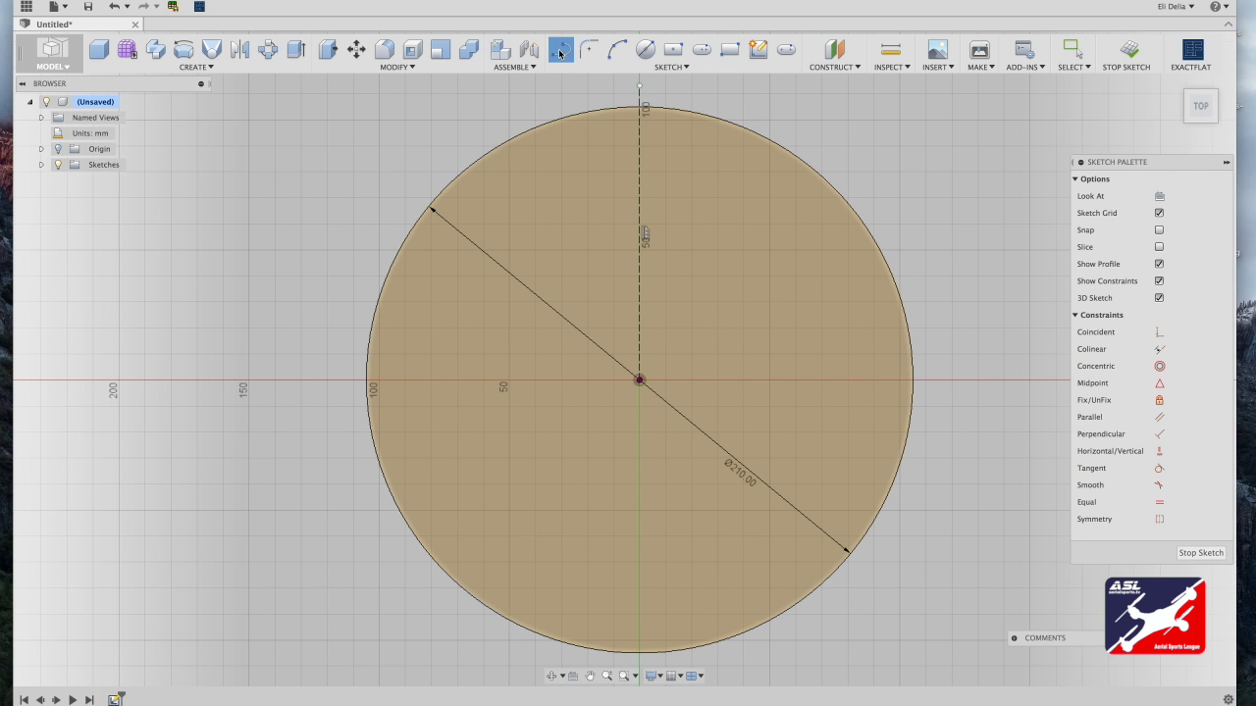
left_click(639, 381)
left_click(946, 381)
key("Escape")
left_click(888, 381)
key("x")
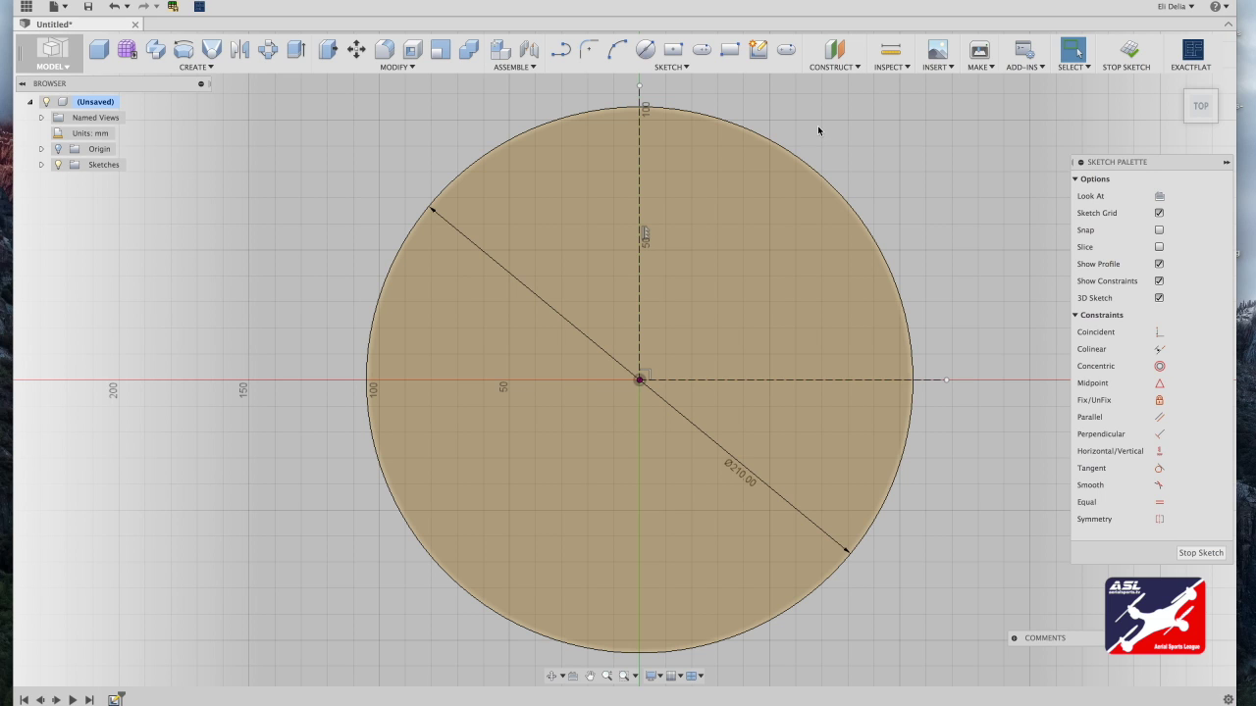
Step: Draw a line from the circle's center at 45 degrees, extending past the upper-right edge of the circle
left_click(564, 51)
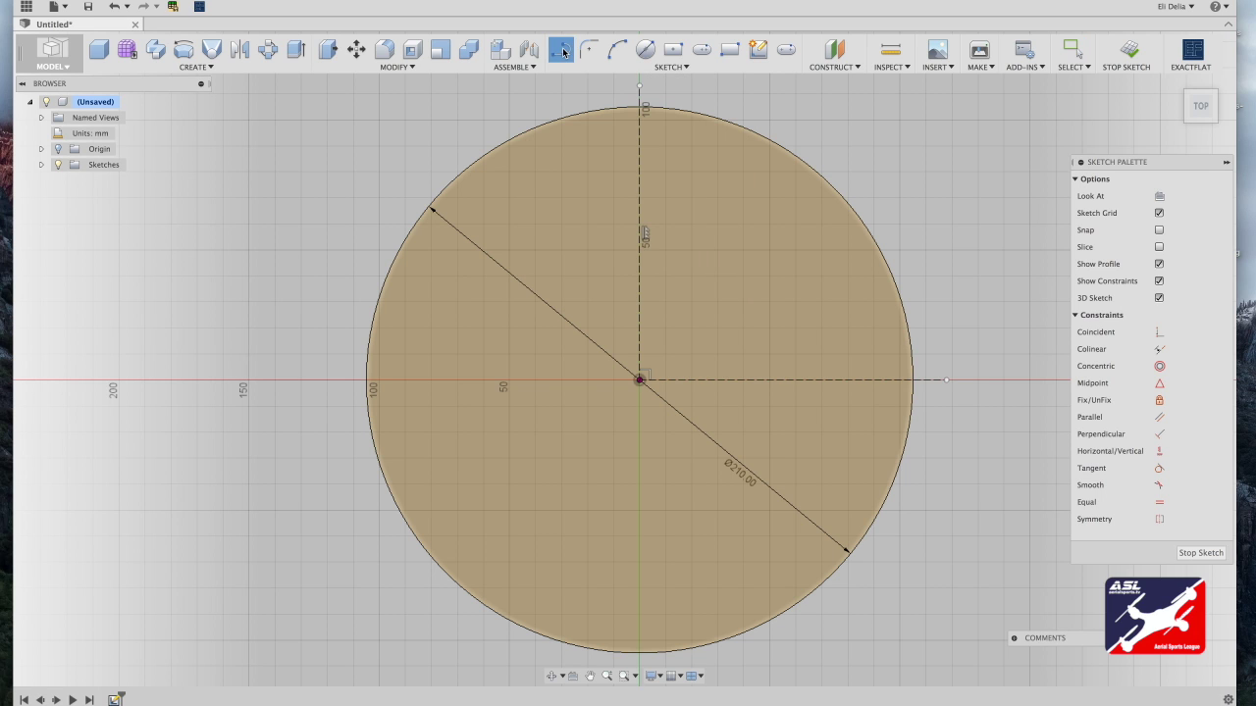
left_click(640, 381)
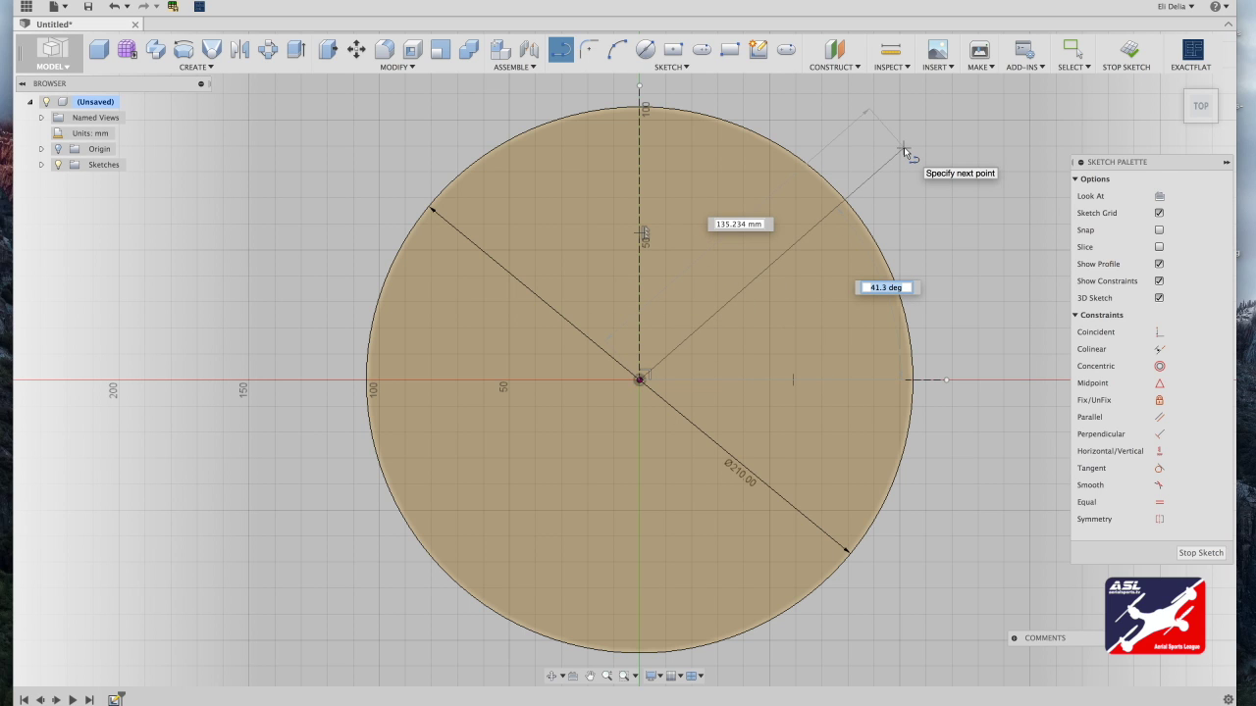
type("45")
key("Return")
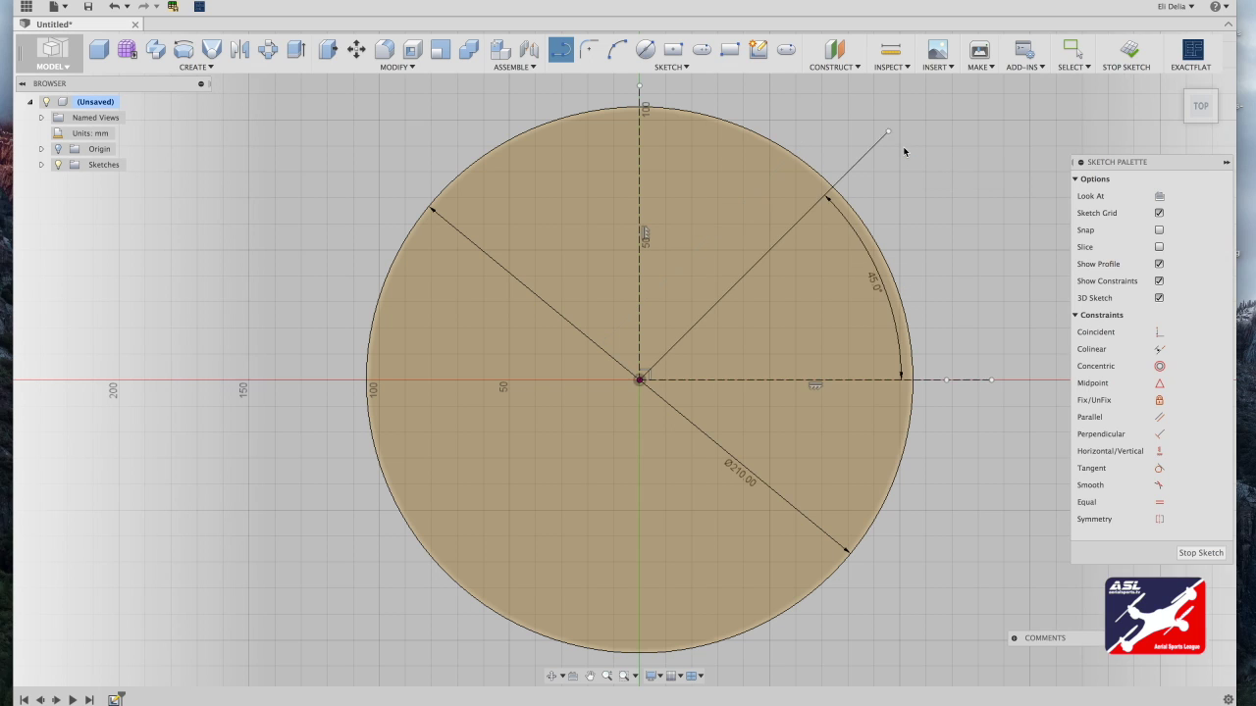
key("Escape")
Step: Convert the 45-degree line and the 210 mm circle to construction geometry
left_click(868, 156)
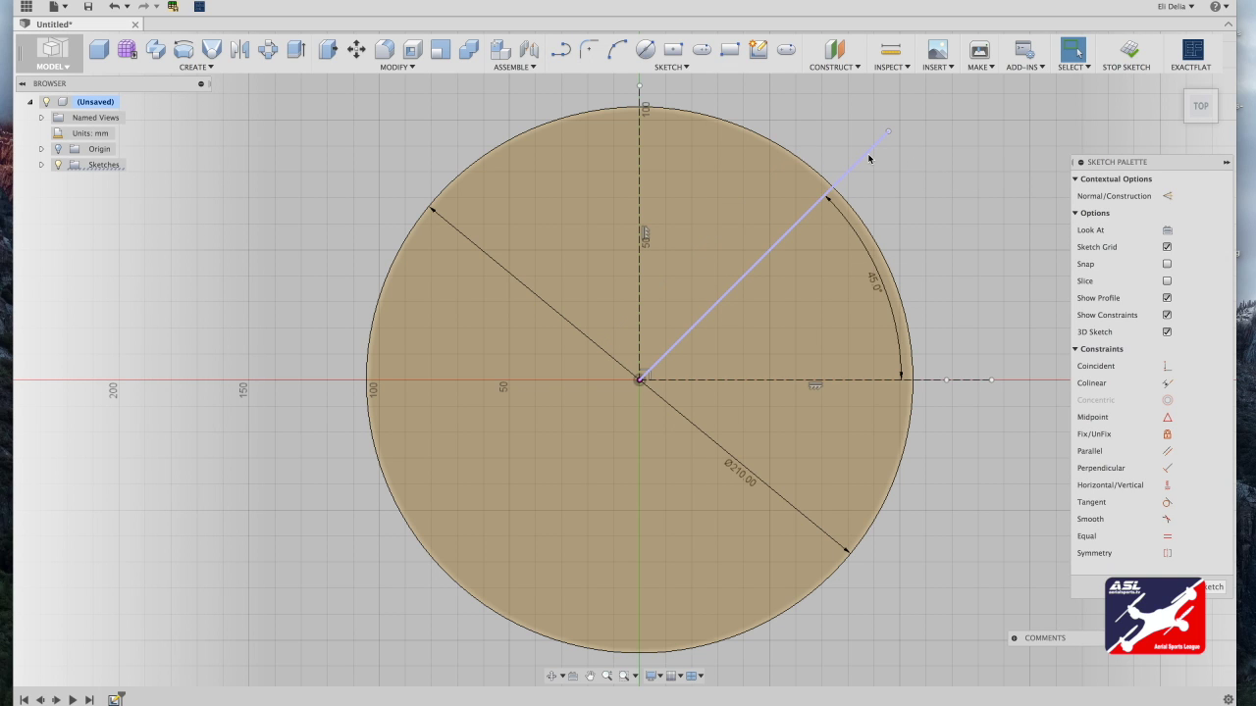
key("x")
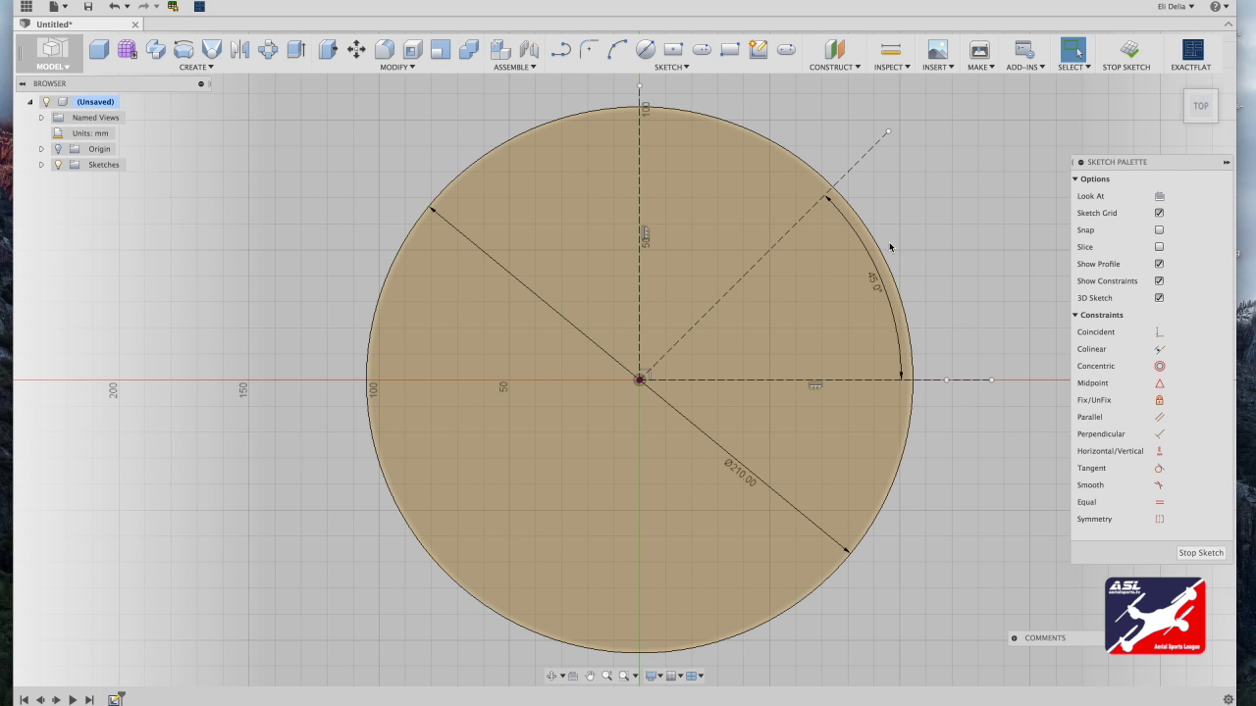
left_click(885, 257)
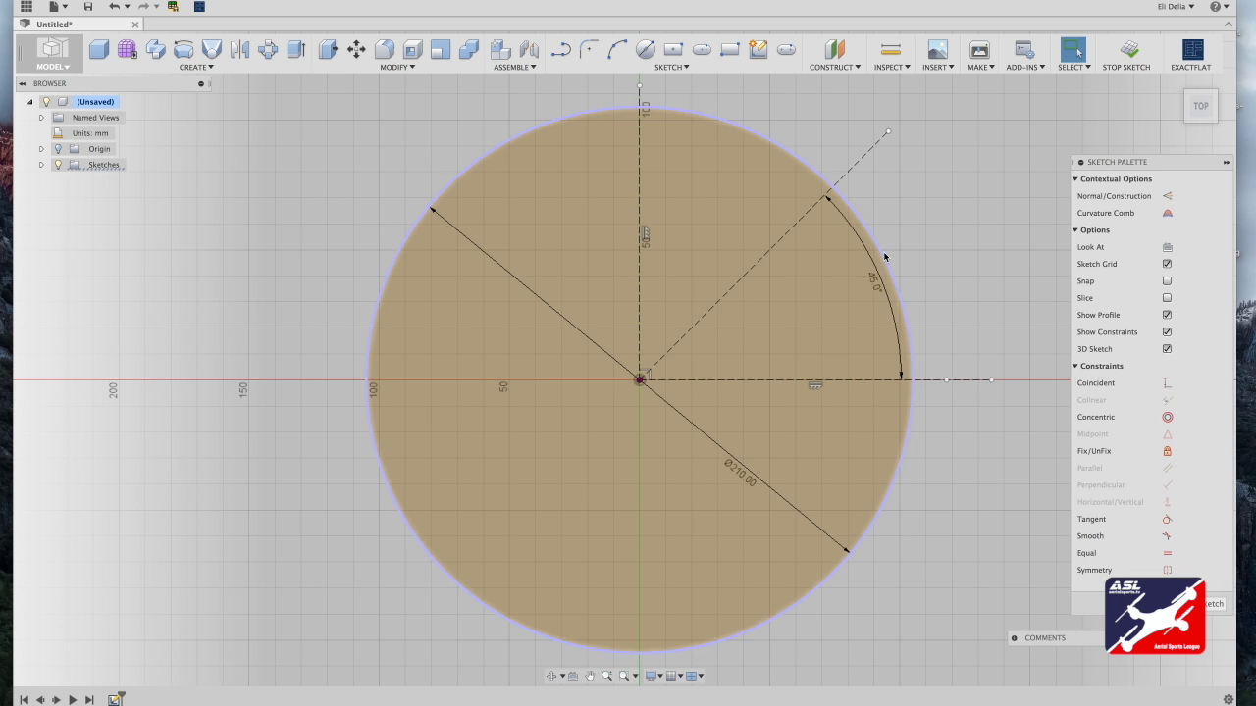
key("x")
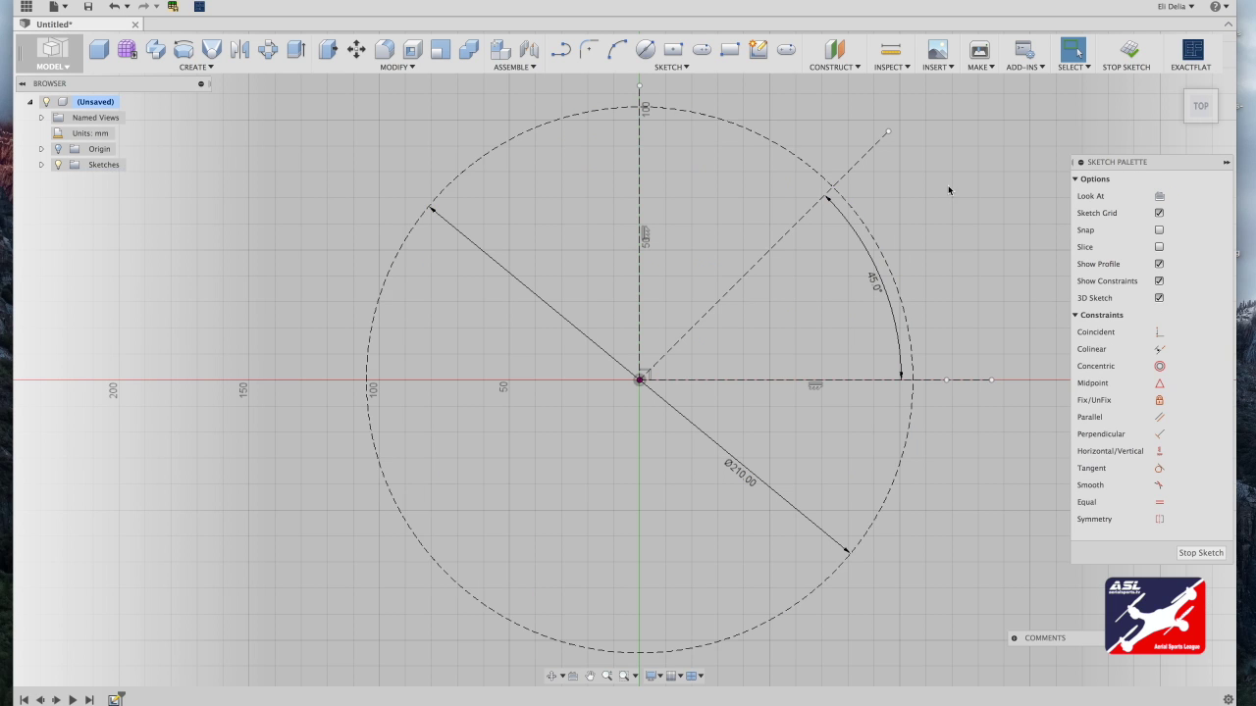
Step: Draw a 25 mm circle where the 45-degree line crosses the construction circle, and place its diameter dimension below it
left_click(644, 51)
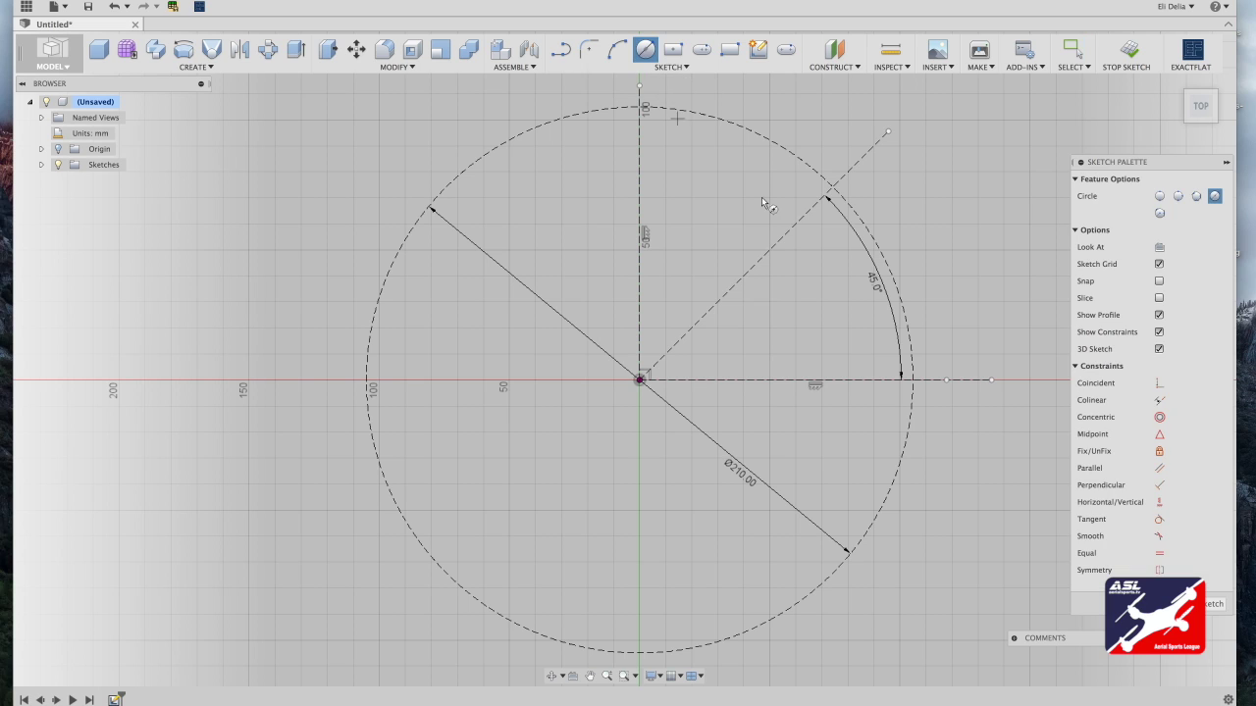
left_click(831, 188)
type("25")
key("Return")
key("Escape")
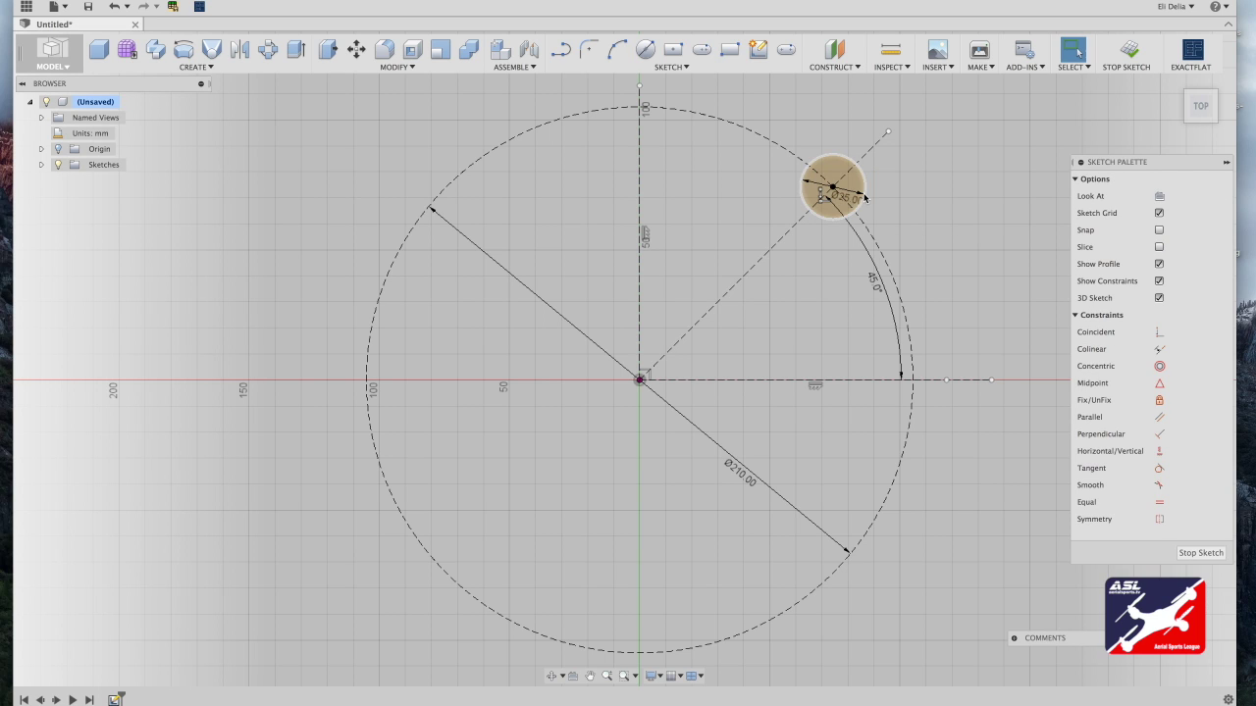
left_click_drag(860, 197, 832, 236)
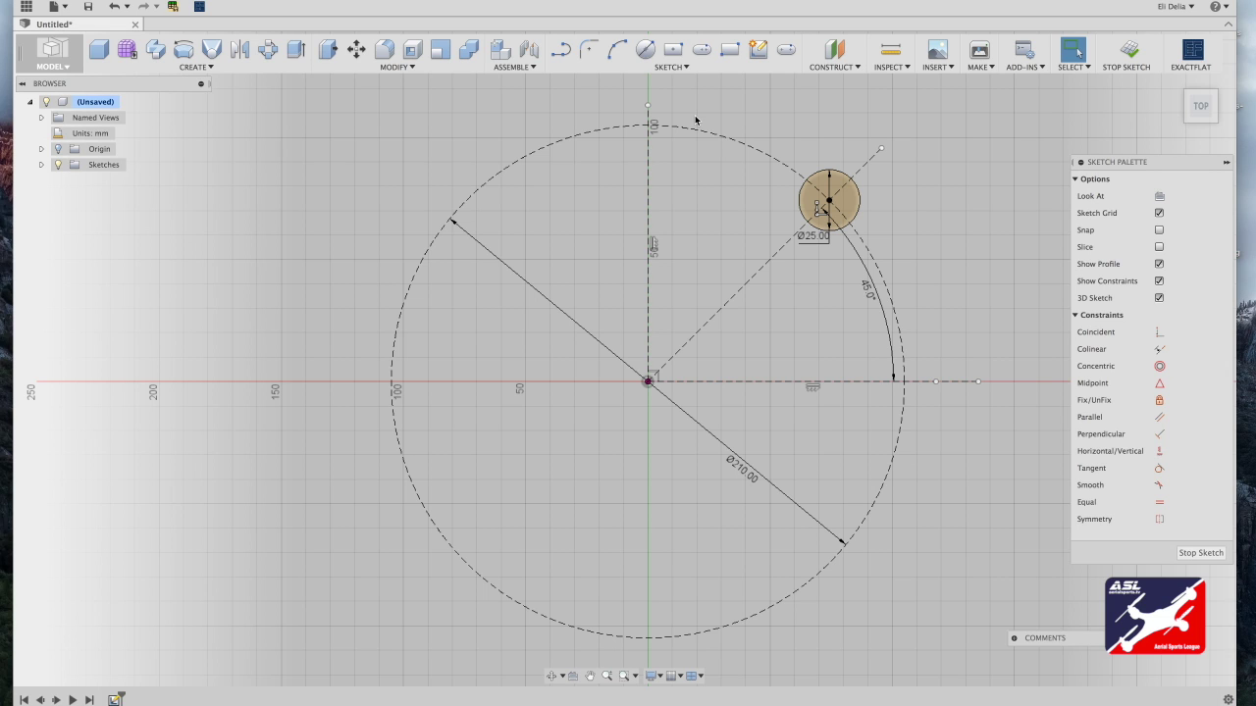
Step: Draw a 5 mm circle concentric with the 25 mm circle
left_click(644, 54)
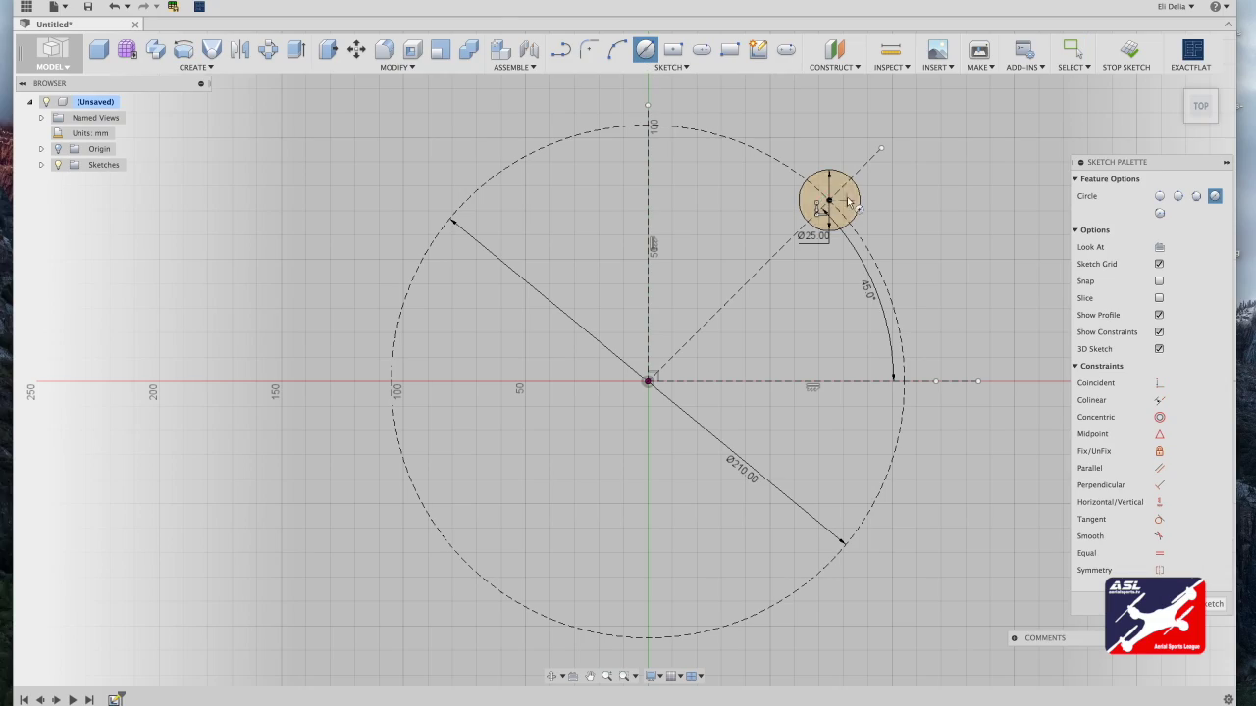
scroll(846, 196, "up", 5)
scroll(846, 196, "right", 5)
scroll(846, 196, "up", 5)
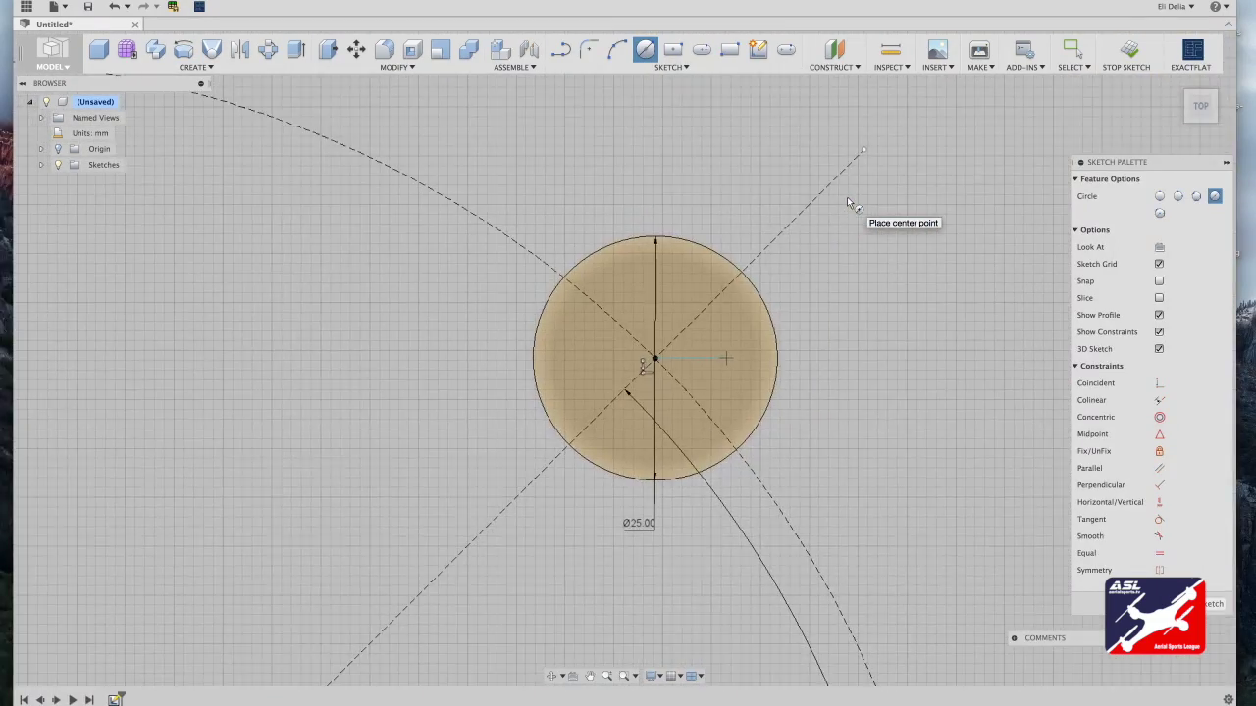
scroll(846, 196, "right", 5)
scroll(847, 196, "up", 3)
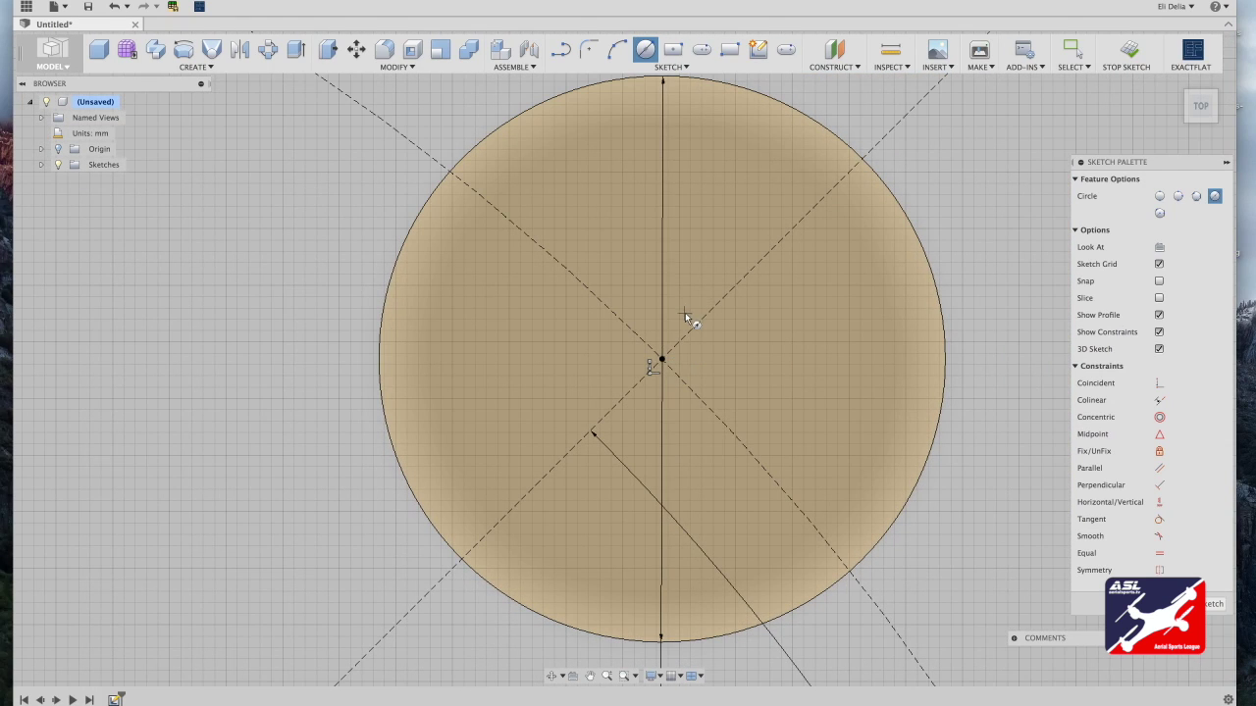
left_click(663, 361)
type("5")
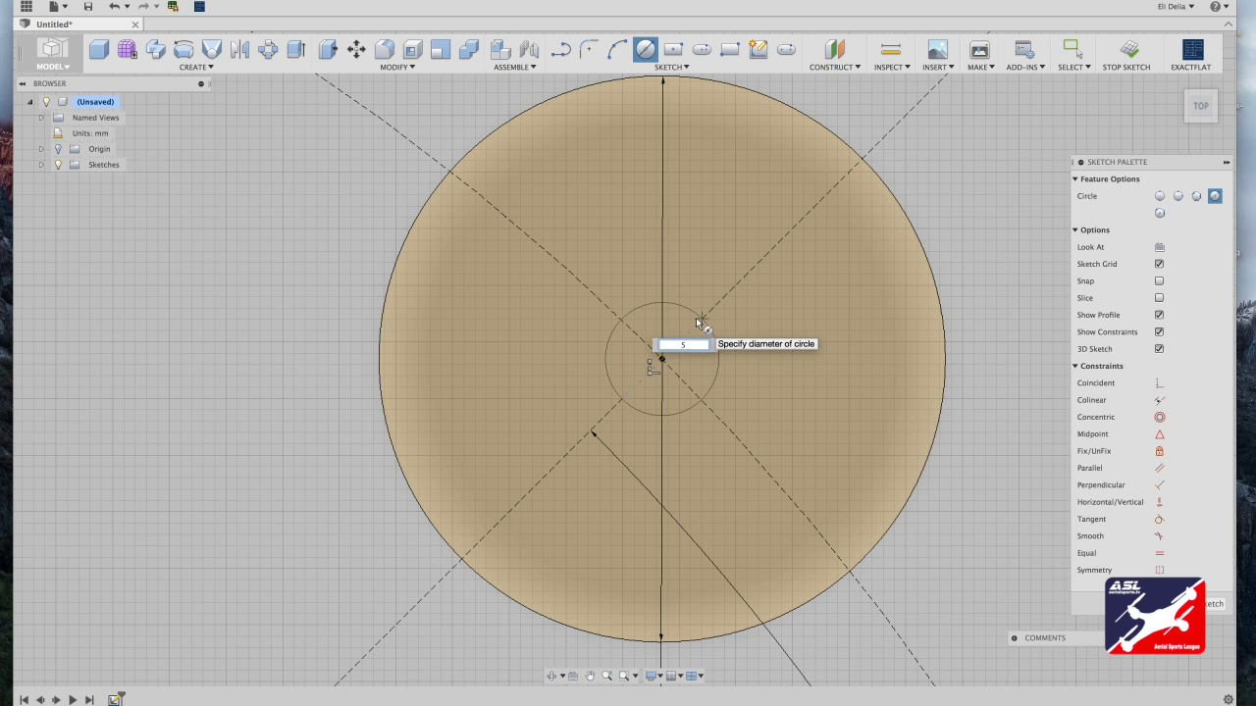
key("Return")
key("Escape")
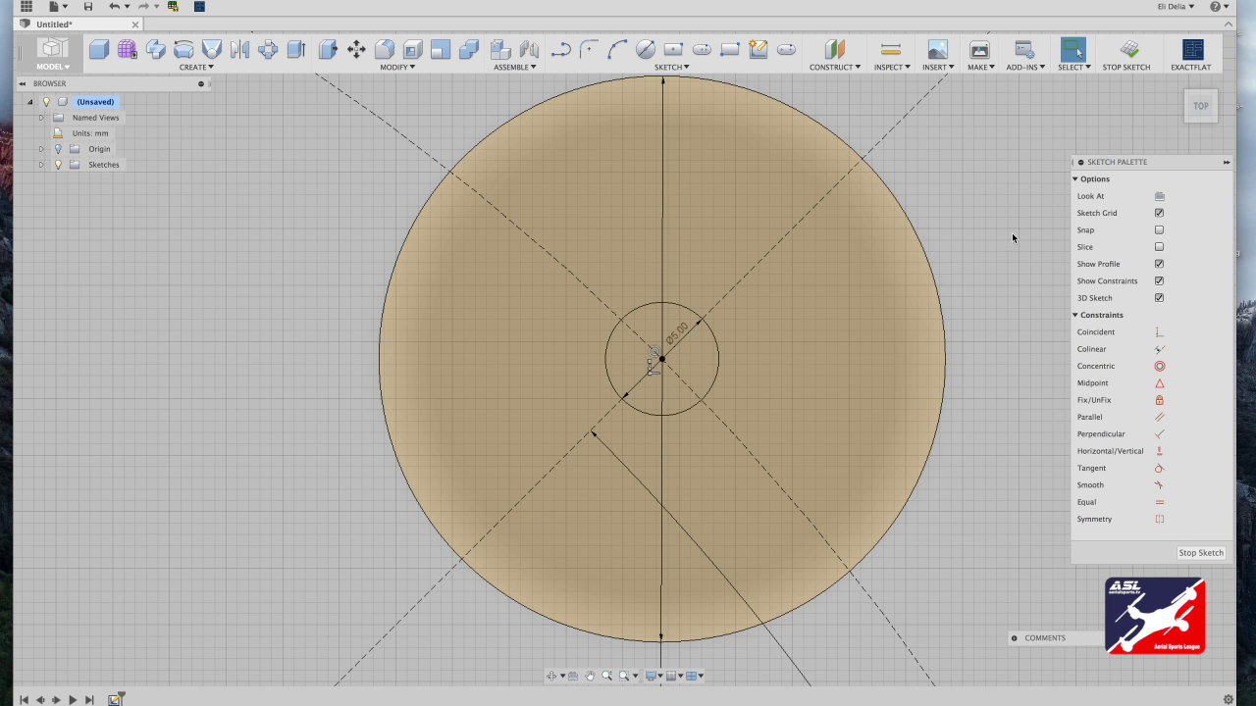
Step: Sketch a vertical center-to-center slot 4 mm wide directly above the 5 mm circle
left_click(786, 51)
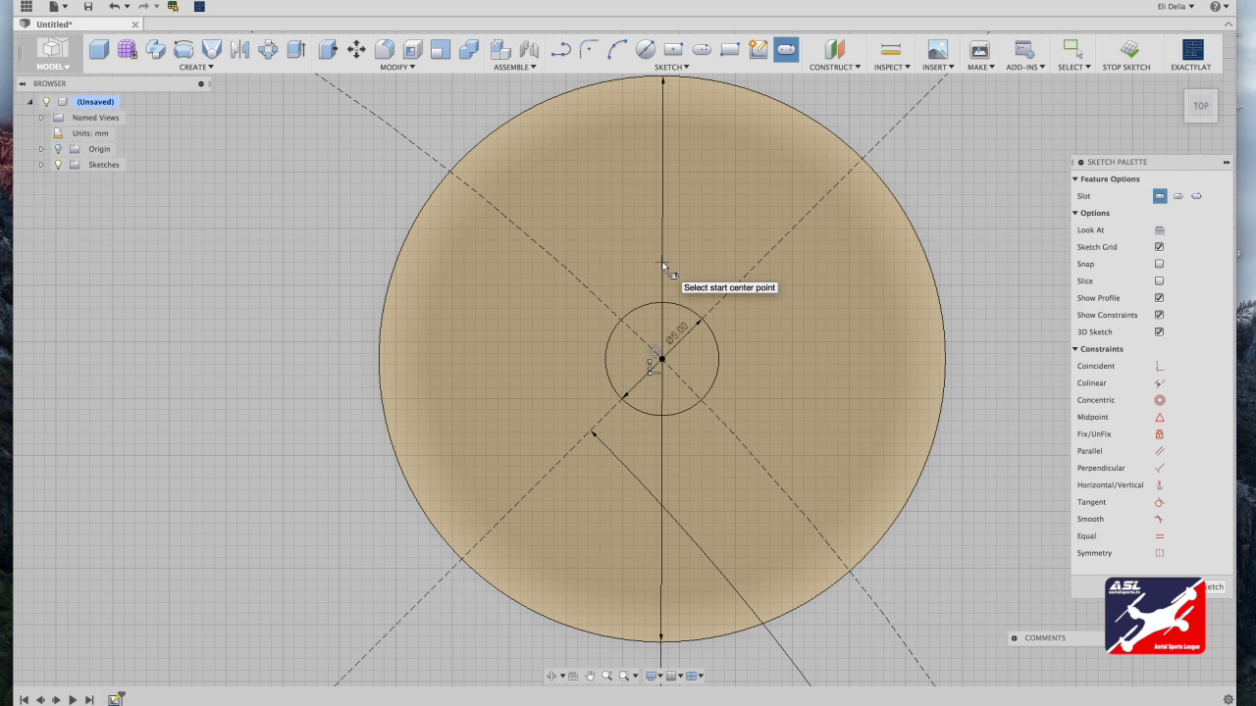
left_click(662, 264)
left_click(664, 114)
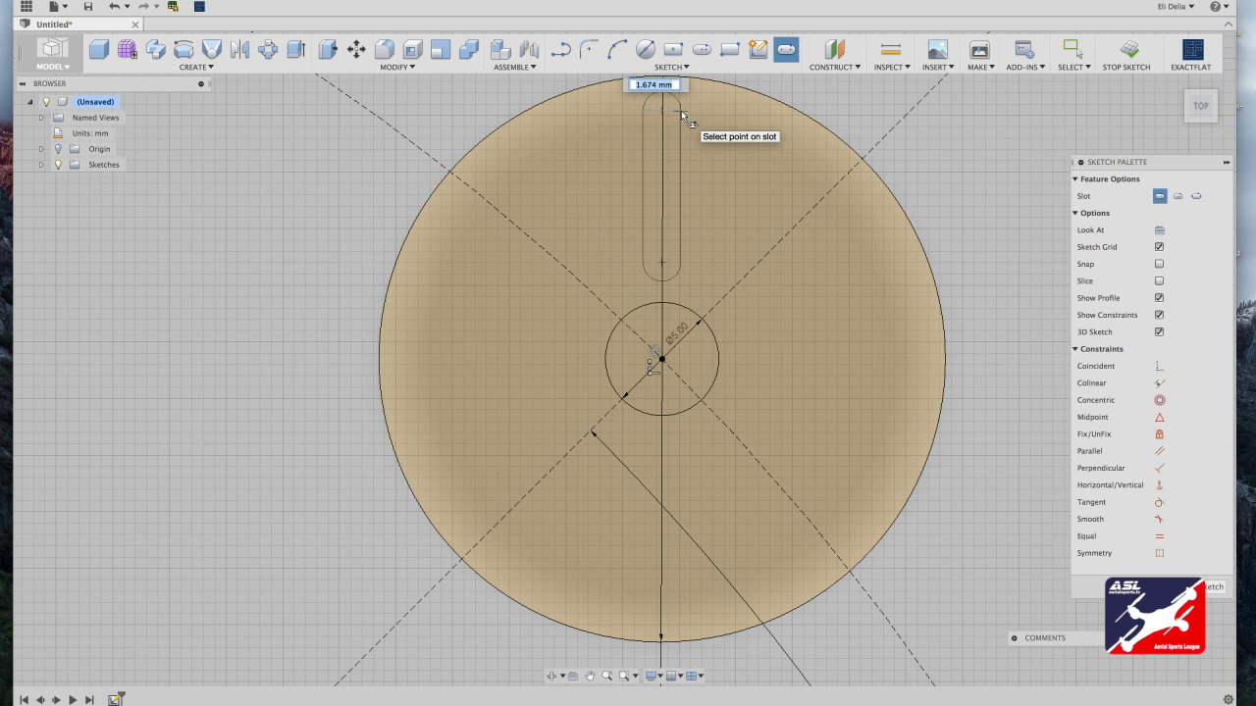
type("4")
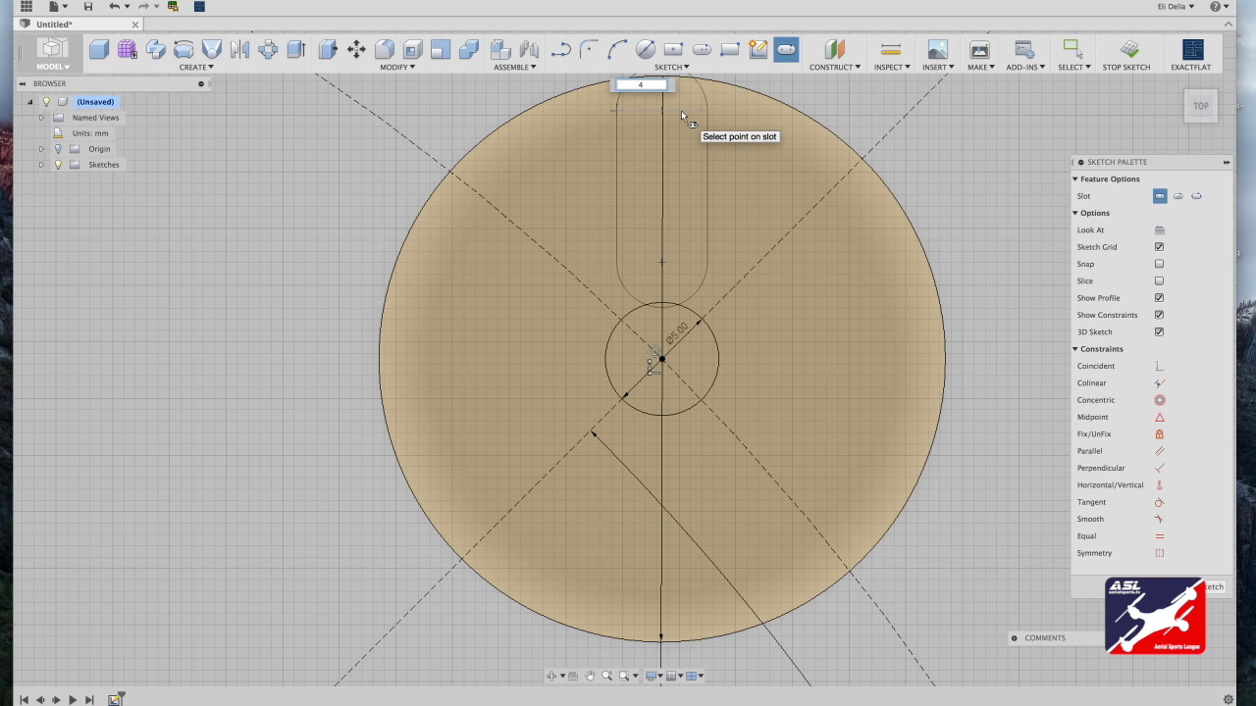
key("Return")
key("Escape")
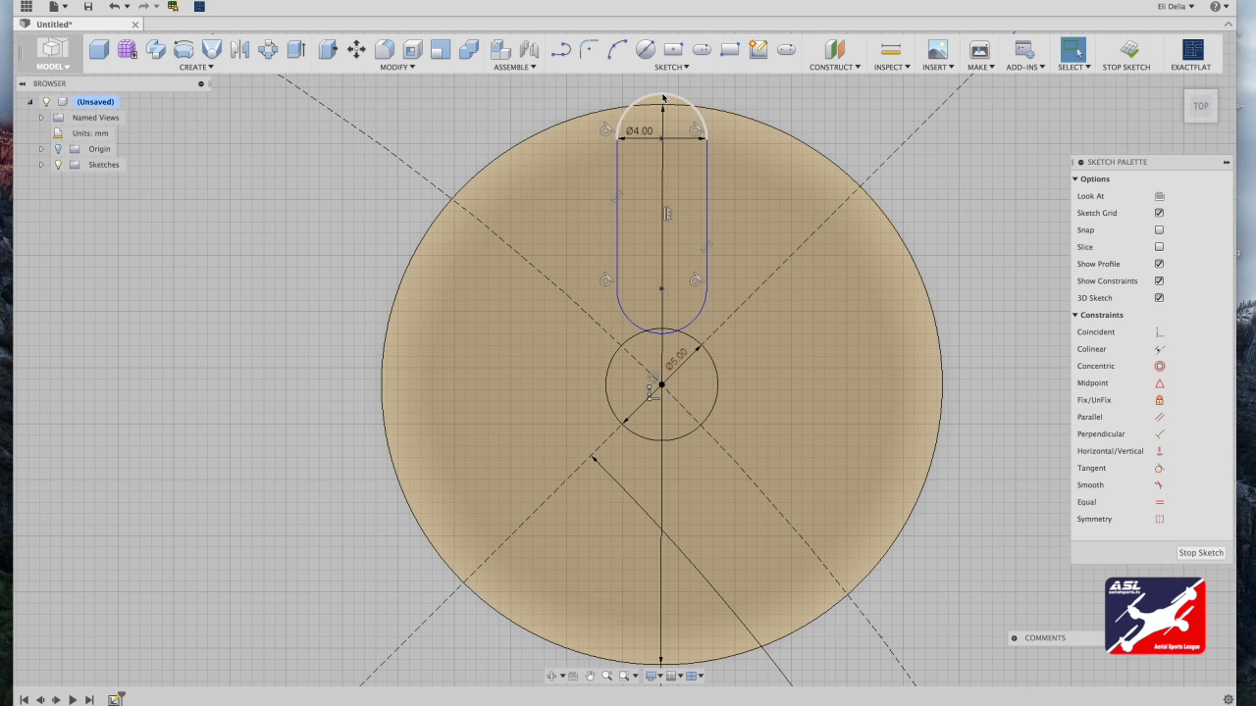
Step: Shorten the slot from both ends so it sits clear between the 5 mm circle and the edge of the 25 mm circle
left_click_drag(663, 98, 663, 127)
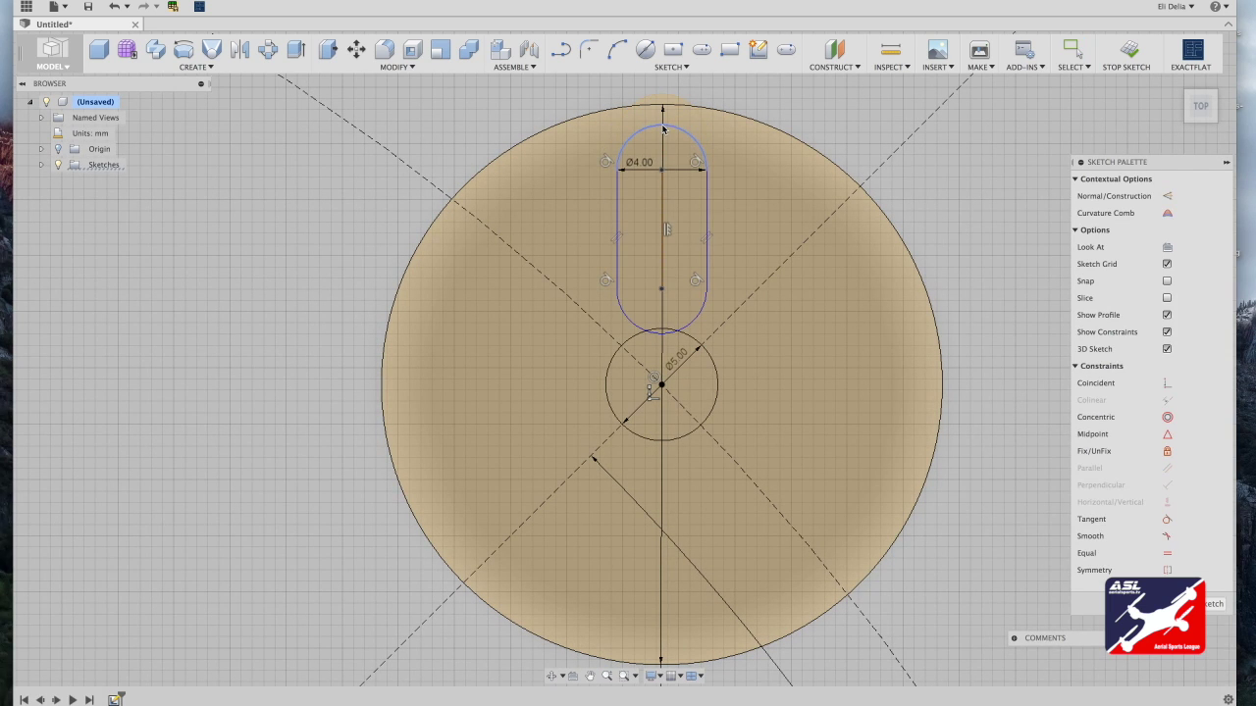
left_click_drag(669, 308, 669, 312)
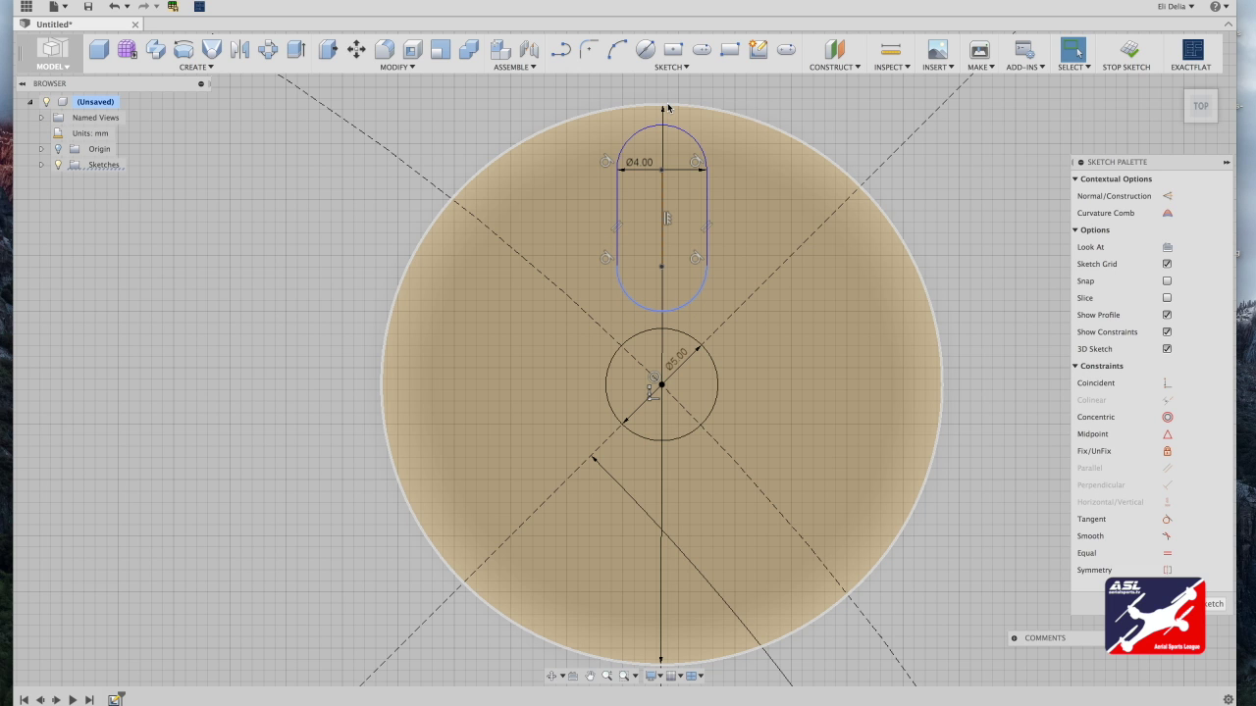
left_click_drag(669, 125, 668, 138)
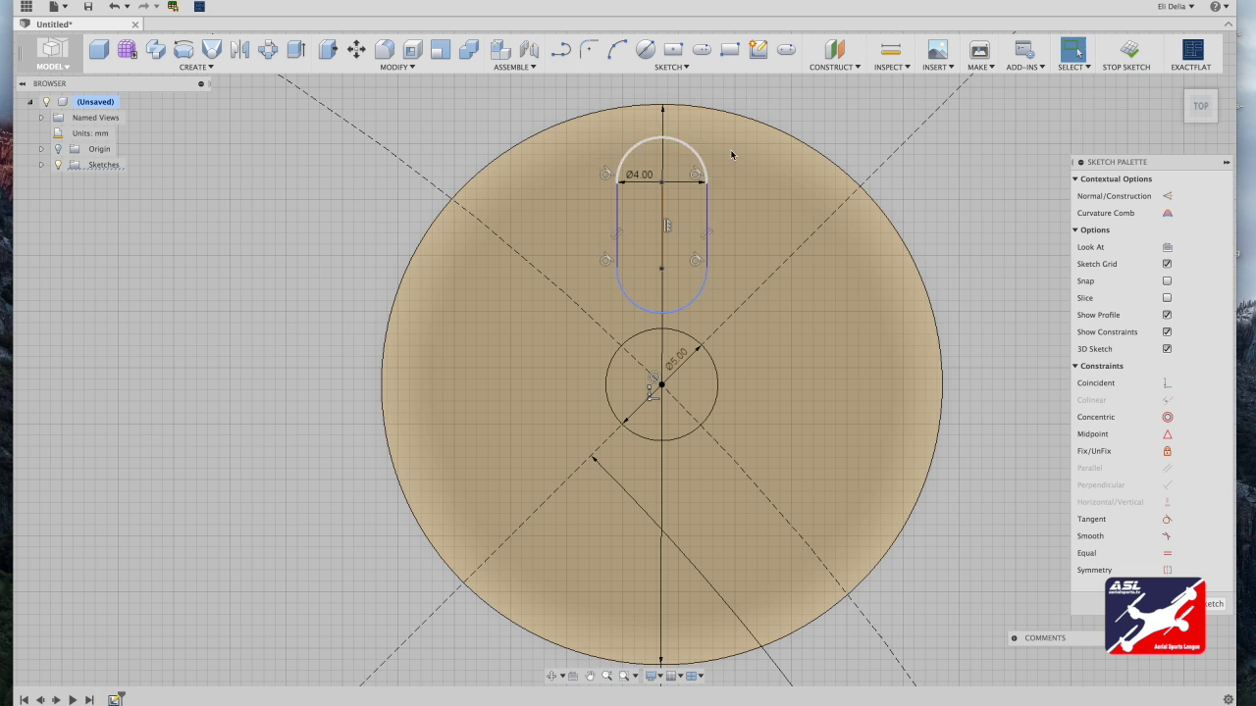
left_click(807, 108)
Step: Create a full circular pattern of the slot with quantity 4 around the center of the 5 mm circle
left_click_drag(566, 91, 741, 325)
left_click(668, 69)
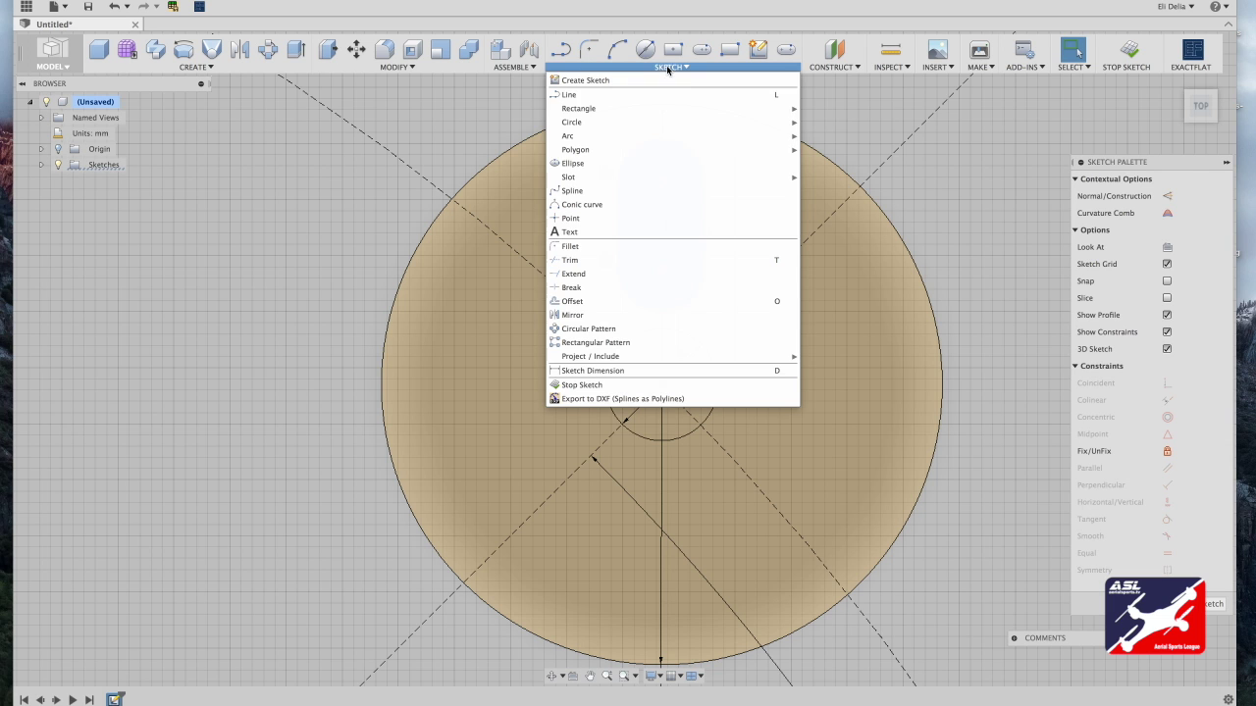
left_click(599, 329)
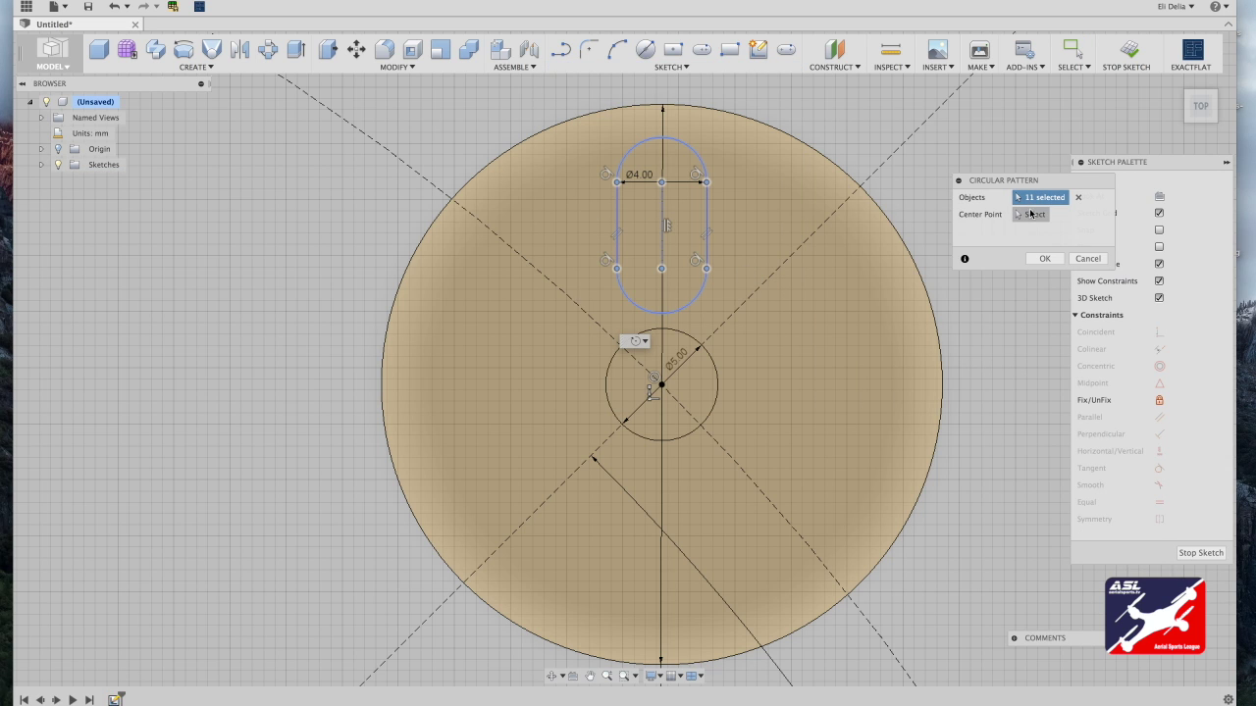
left_click(1032, 214)
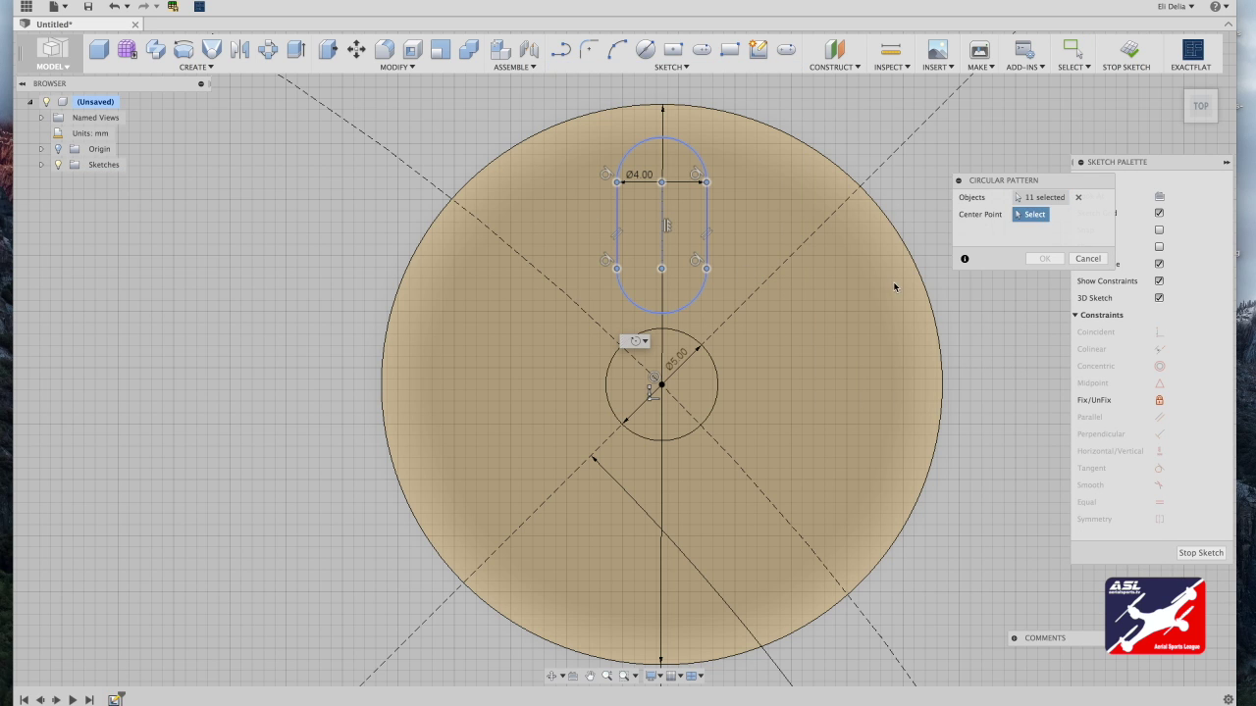
left_click(662, 387)
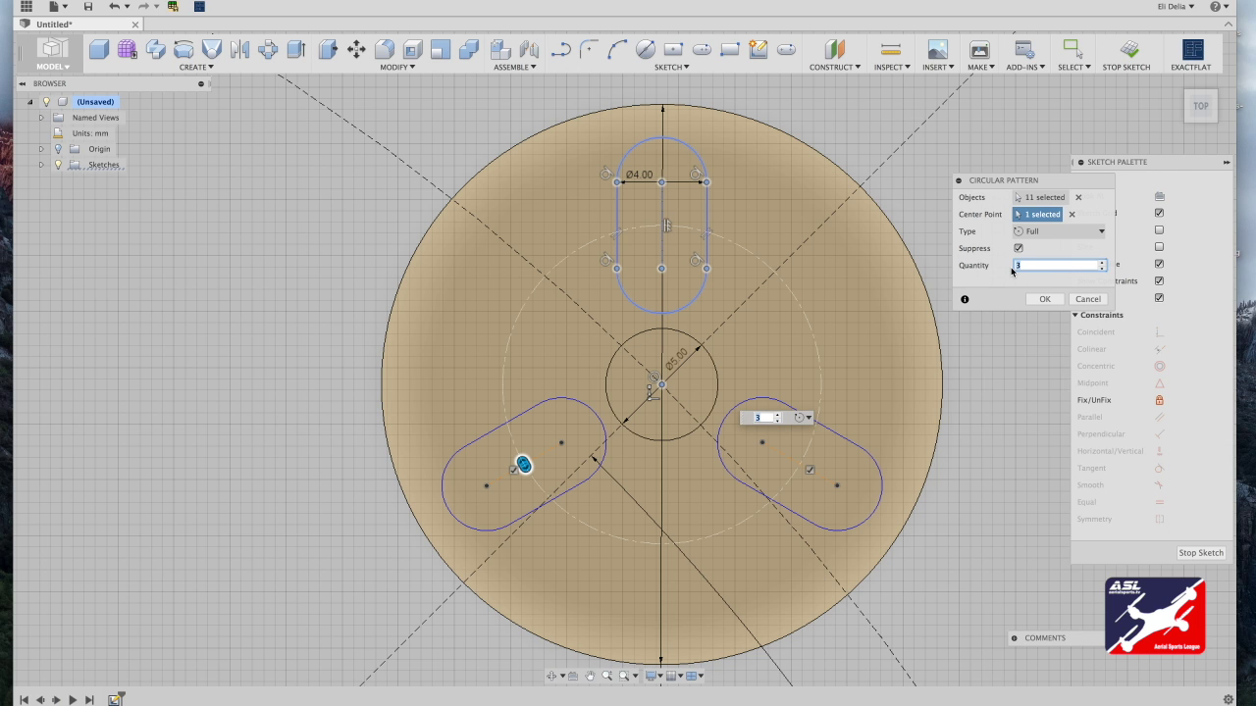
type("4")
key("Return")
scroll(1011, 267, "down", 5)
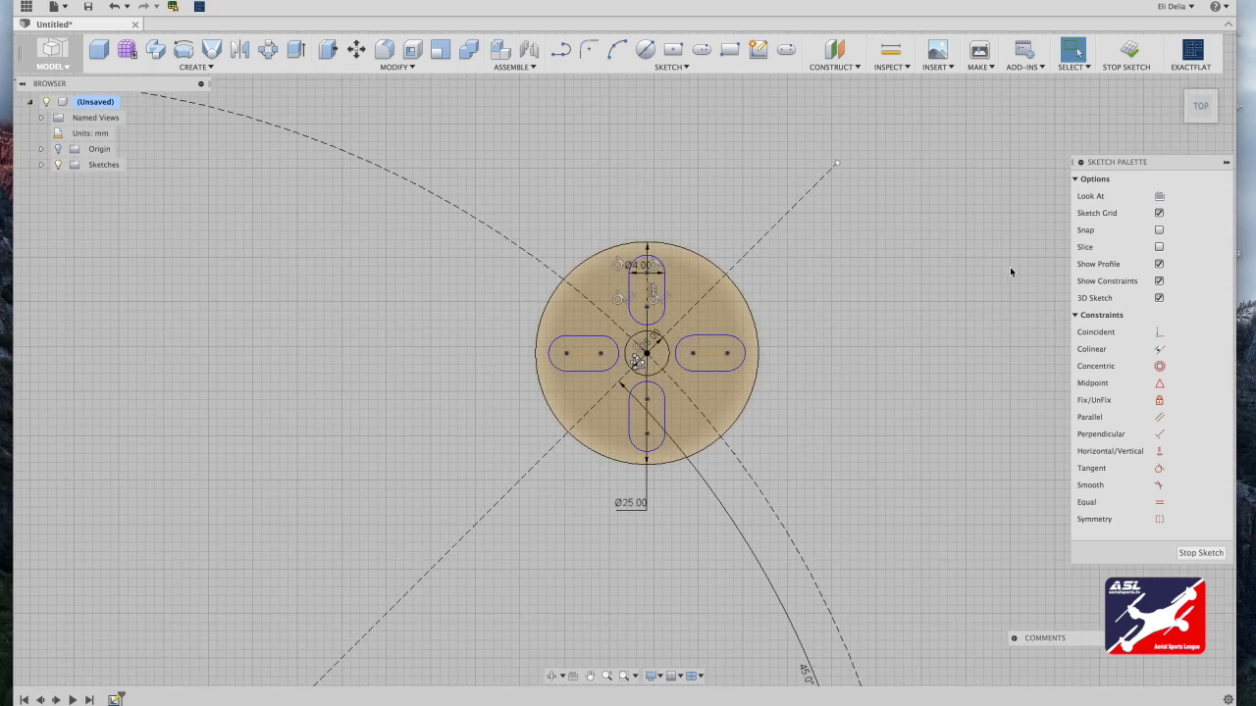
scroll(1011, 272, "down", 3)
scroll(961, 326, "left", 3)
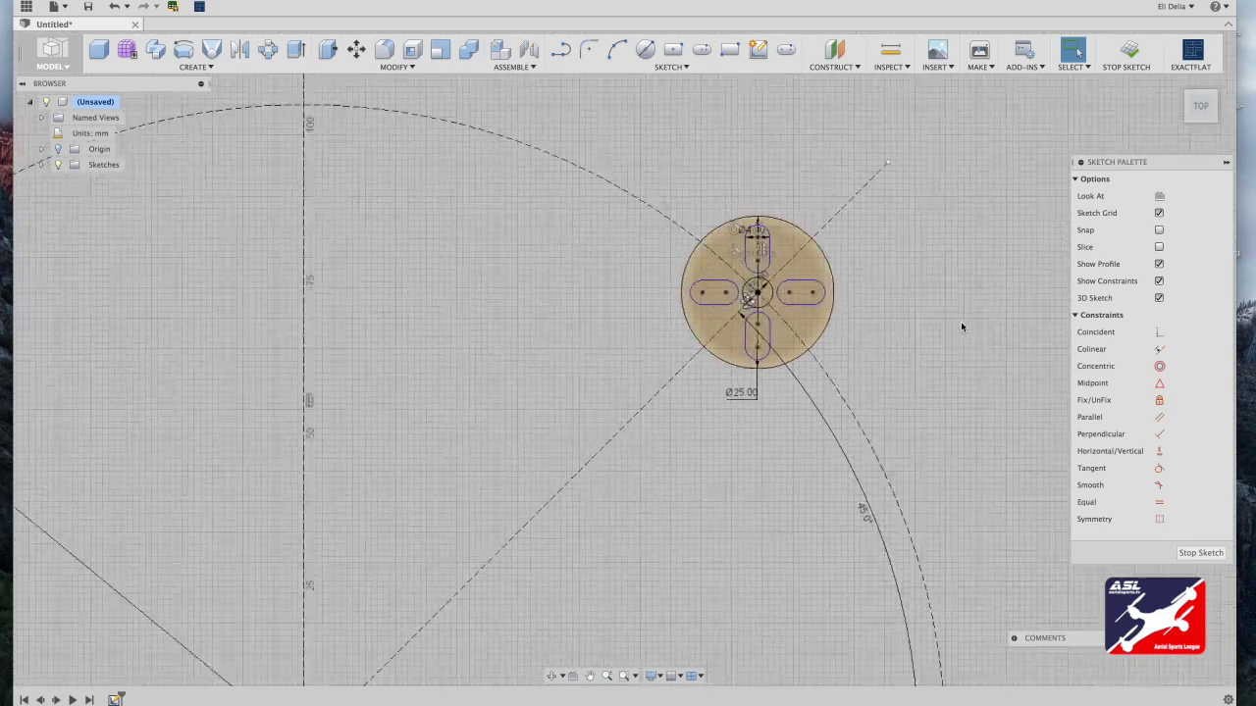
scroll(960, 322, "down", 3)
scroll(961, 321, "left", 3)
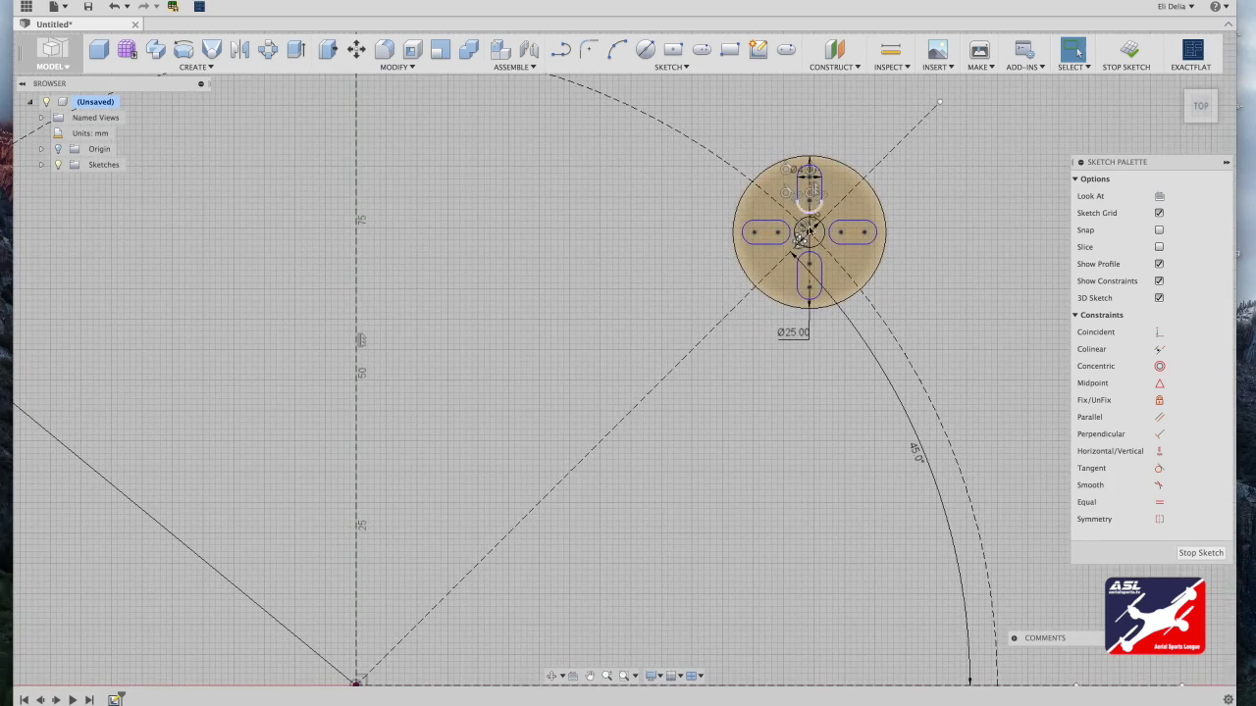
Step: Create a full circular pattern of the entire 25 mm motor mount around the sketch origin with quantity 4
scroll(471, 541, "down", 5)
scroll(471, 541, "left", 3)
scroll(471, 541, "down", 3)
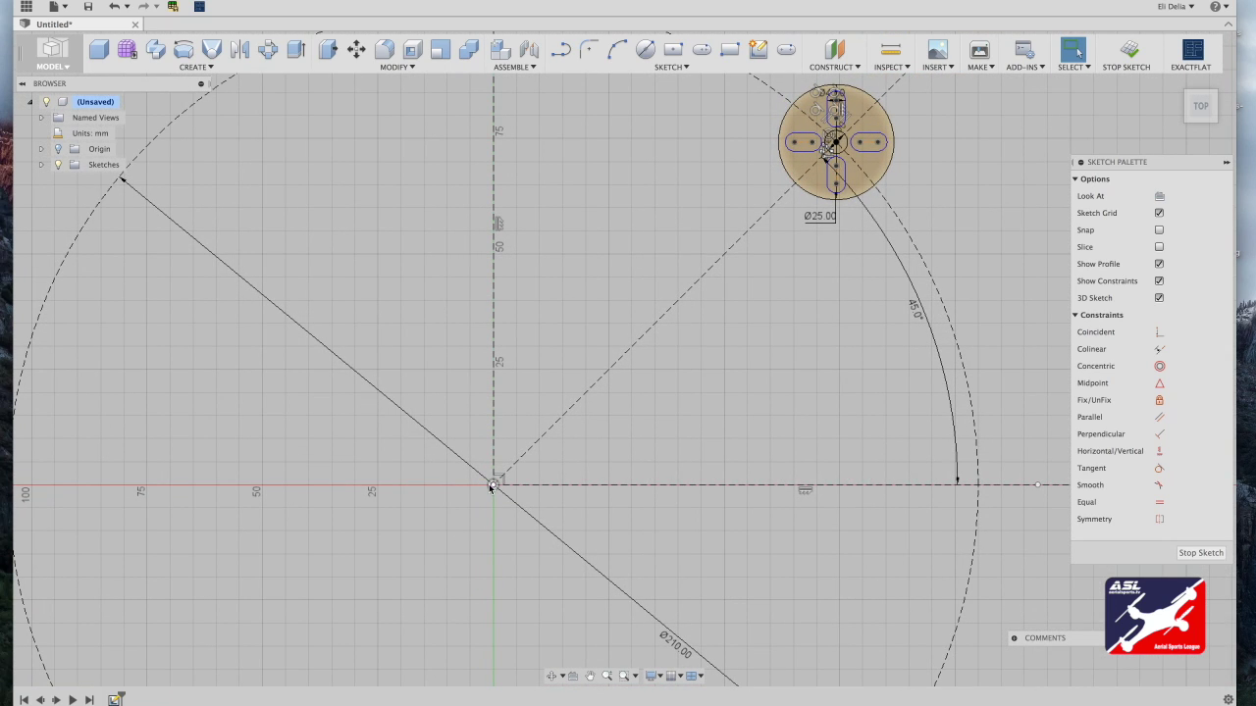
scroll(677, 280, "down", 4)
left_click_drag(703, 159, 798, 269)
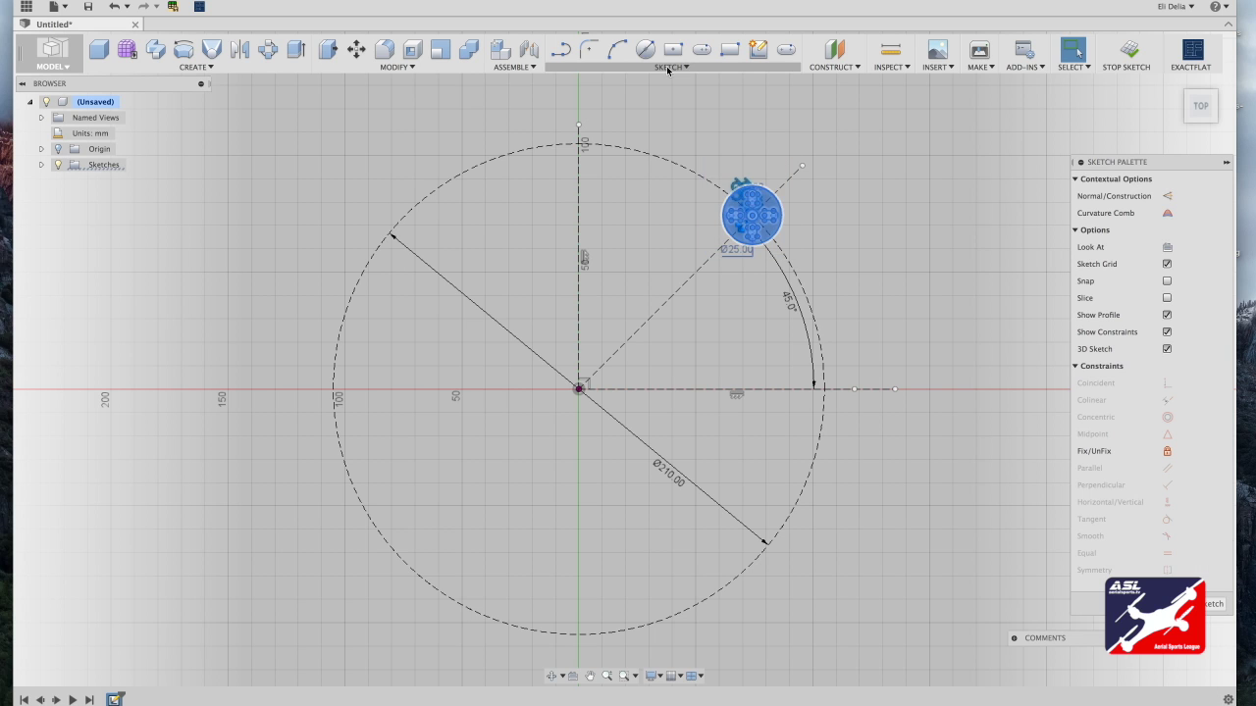
left_click(667, 67)
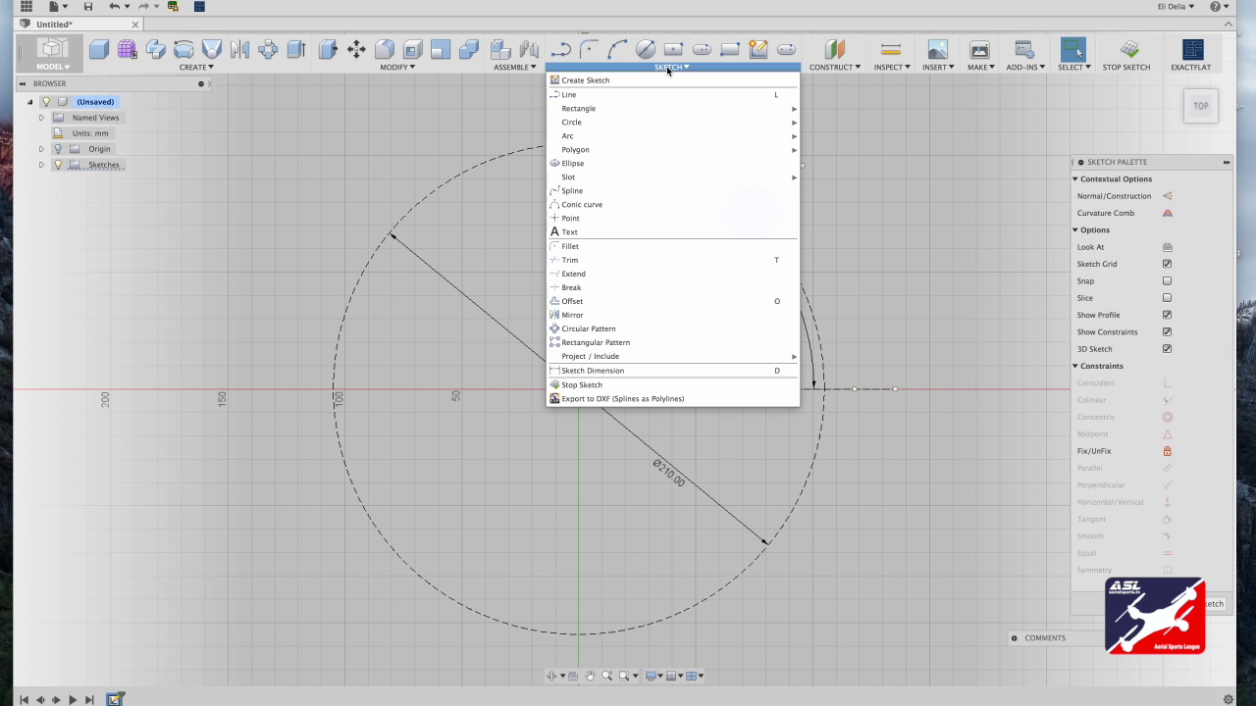
left_click(603, 332)
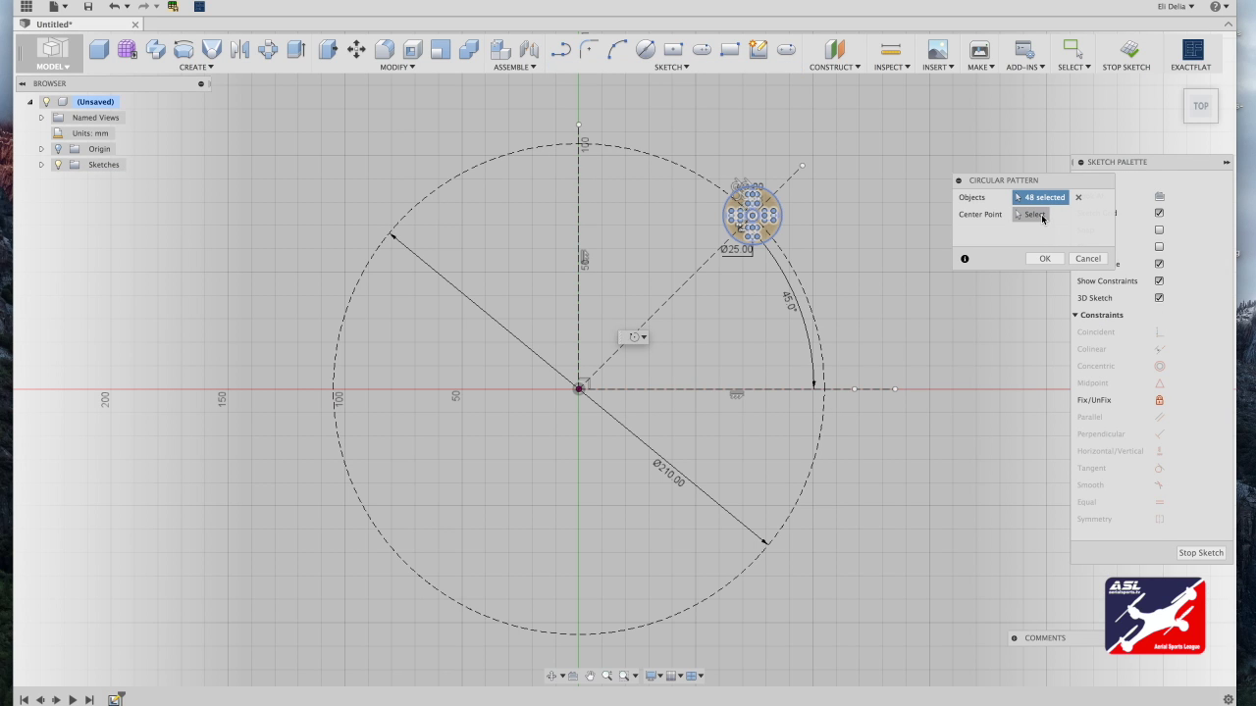
left_click(1038, 220)
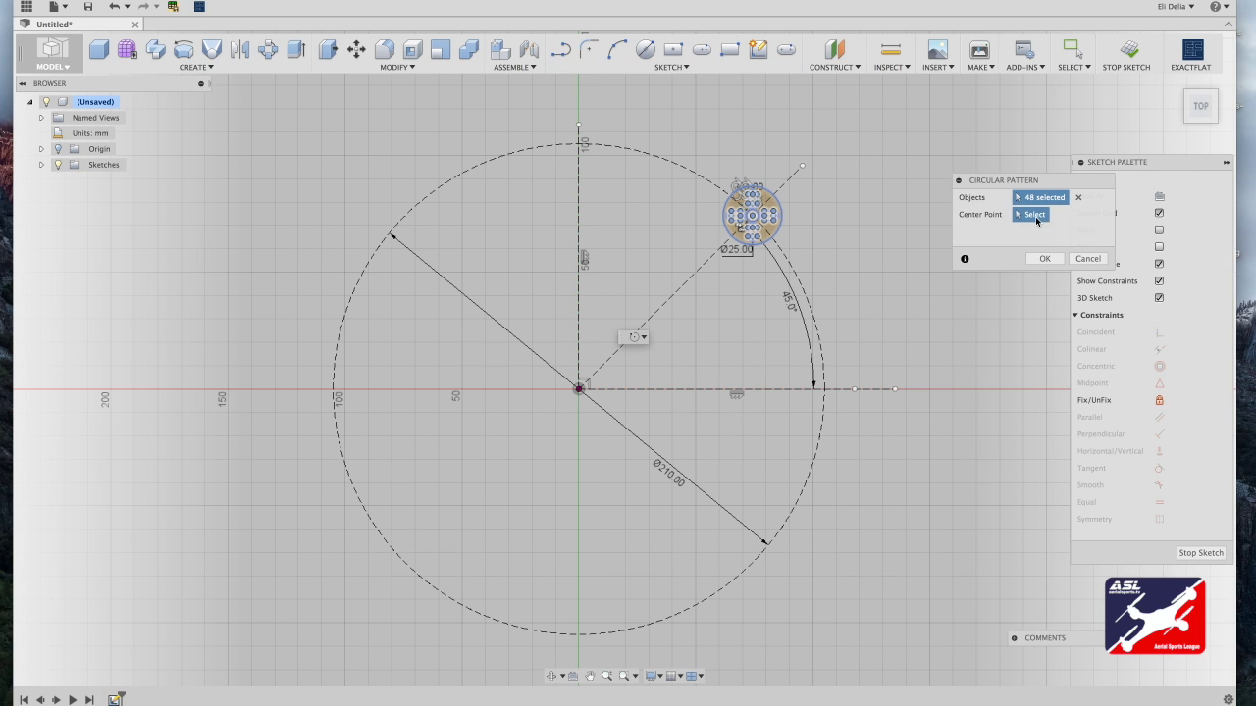
left_click(578, 389)
double_click(1034, 267)
key("Return")
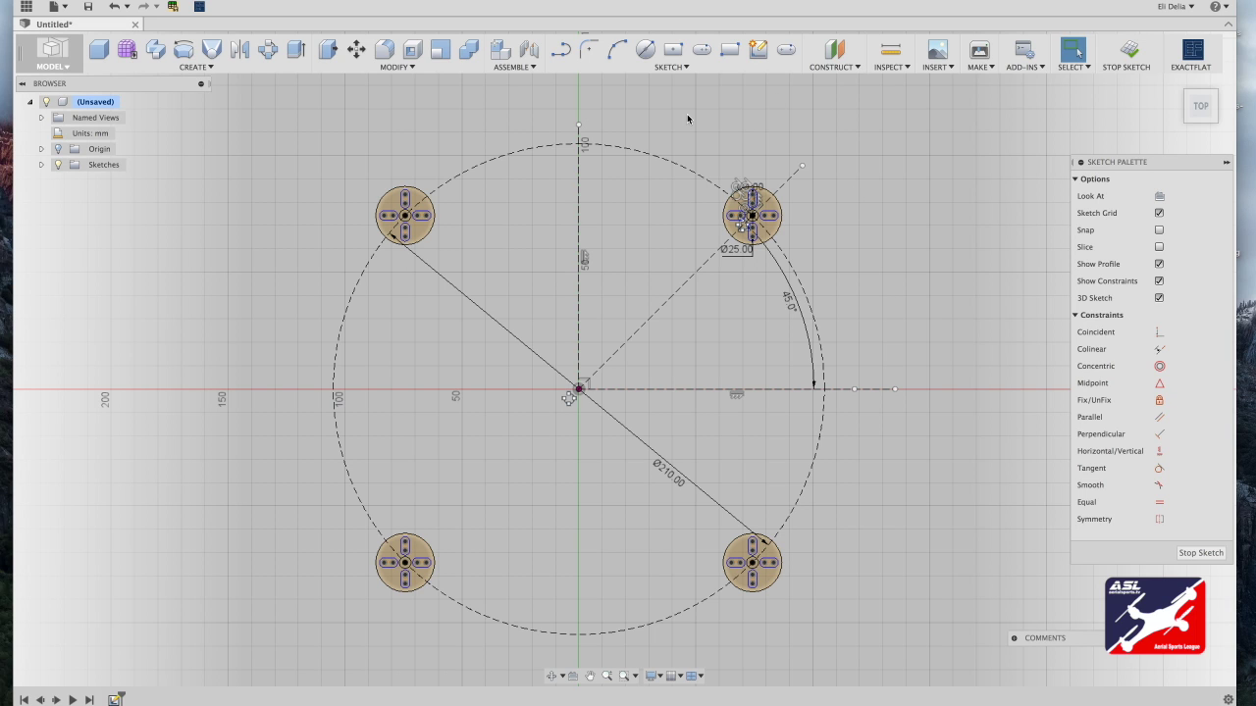
Step: Draw a center rectangle on the origin, 160 mm tall and 45 mm wide
left_click(673, 52)
left_click(579, 390)
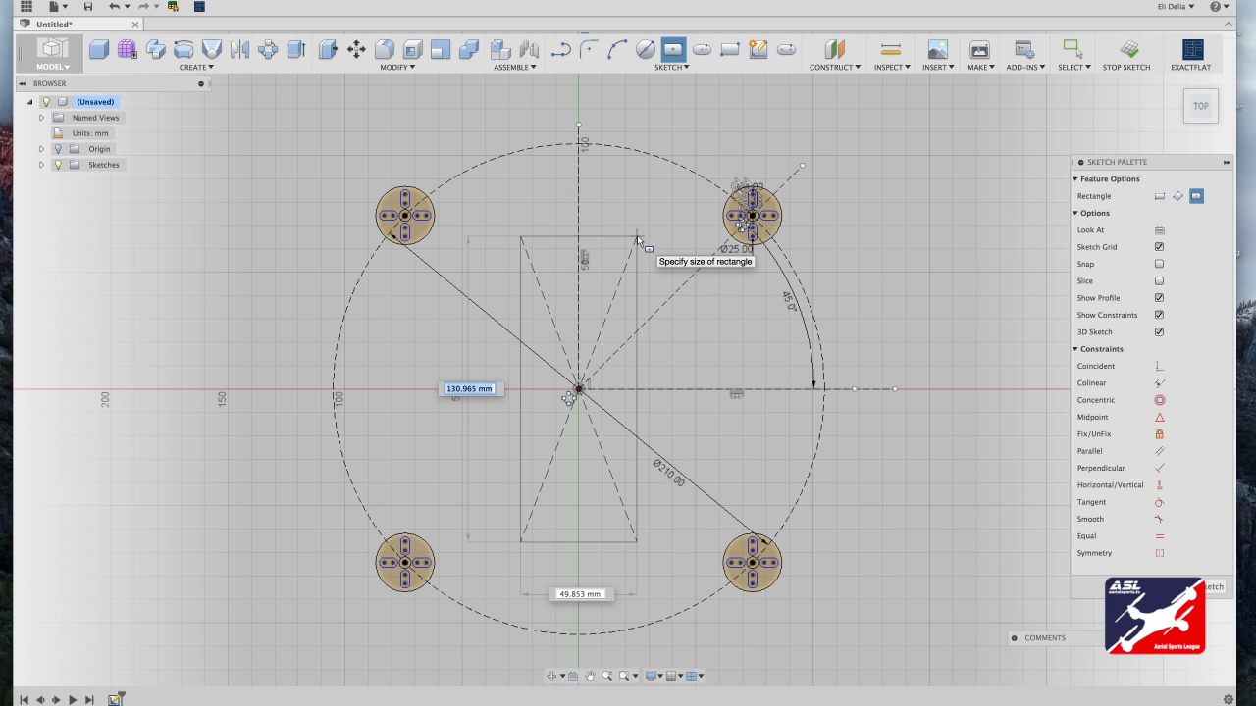
type("160")
key("Tab")
type("45")
key("Return")
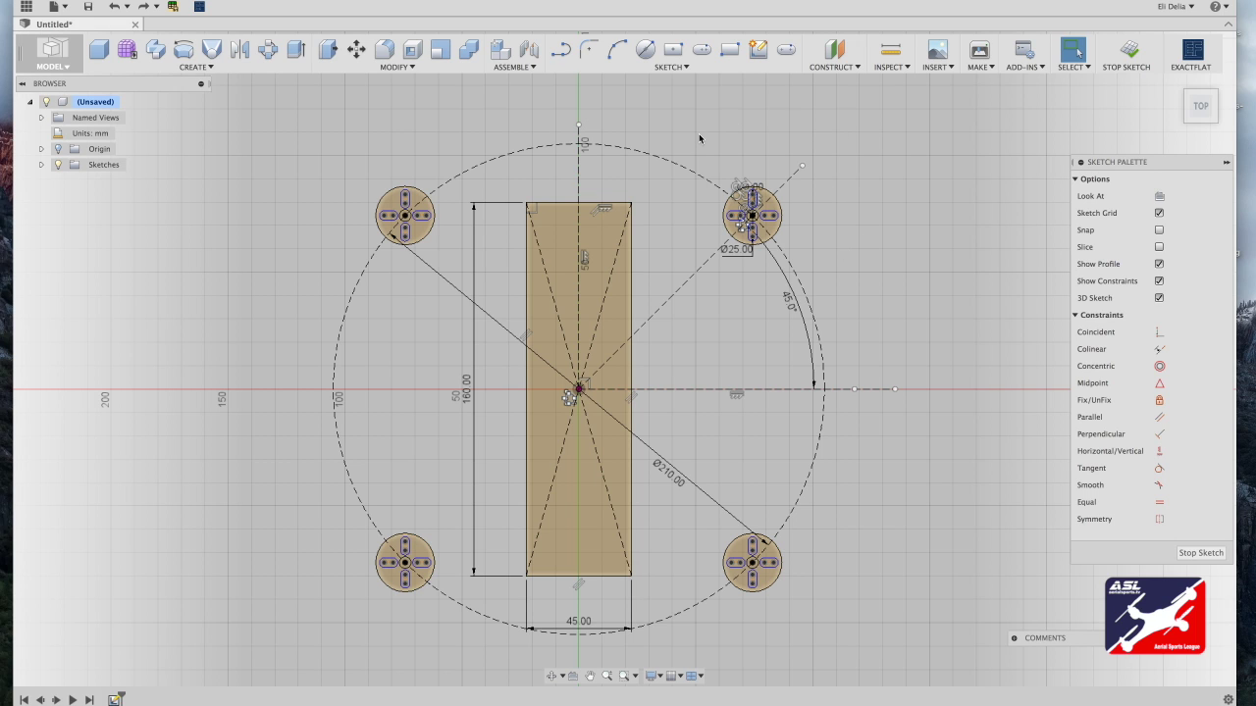
Step: Draw 3-point arcs linking the upper and lower motor mounts on each side, each passing through the midpoint of the rectangle's long side
left_click(618, 50)
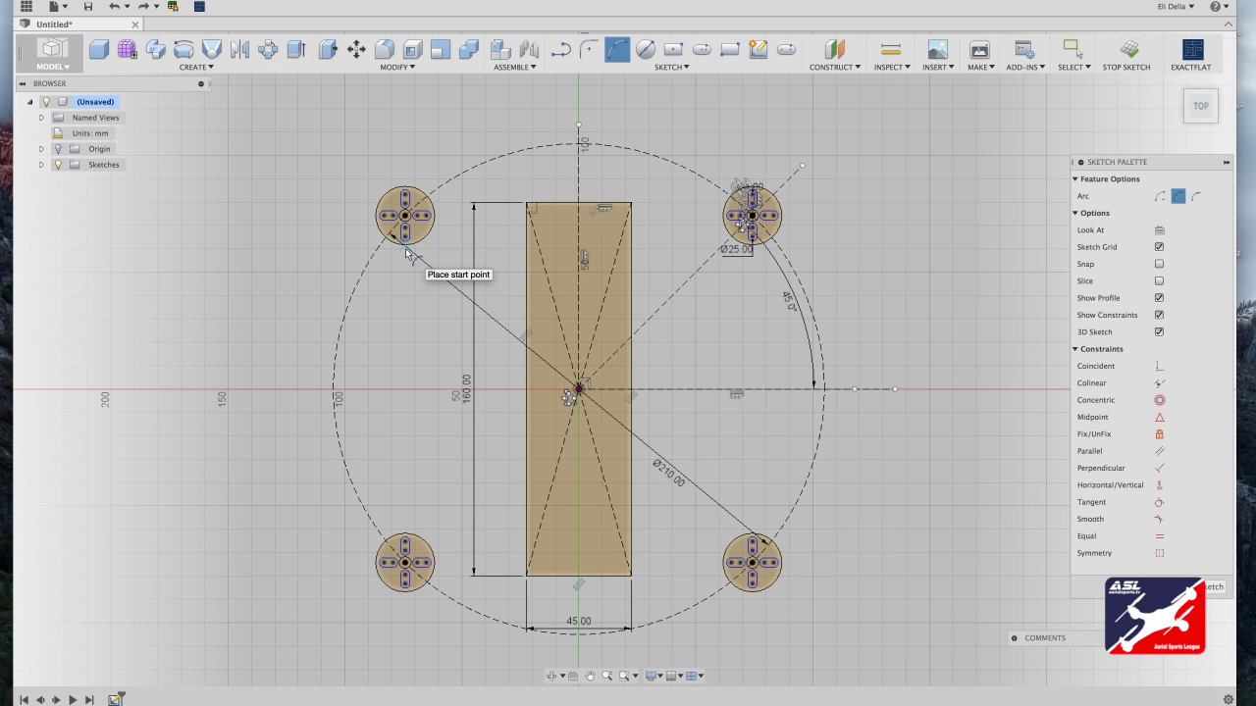
left_click(407, 250)
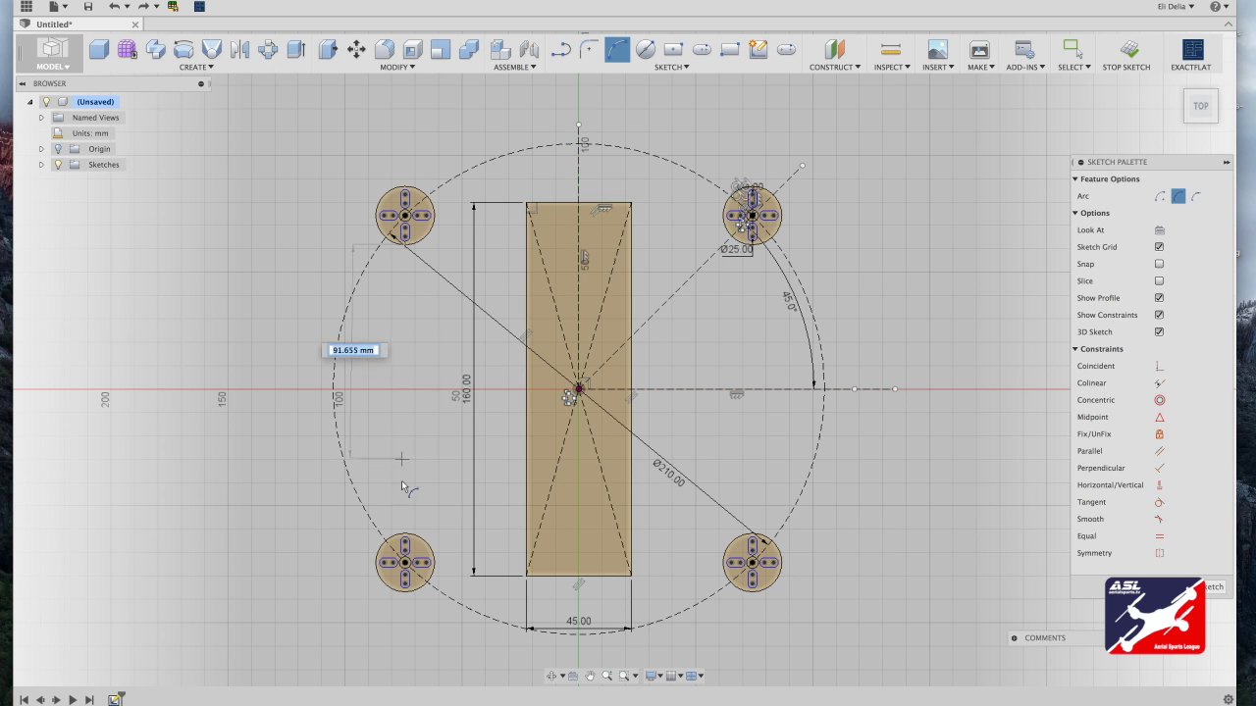
left_click(406, 537)
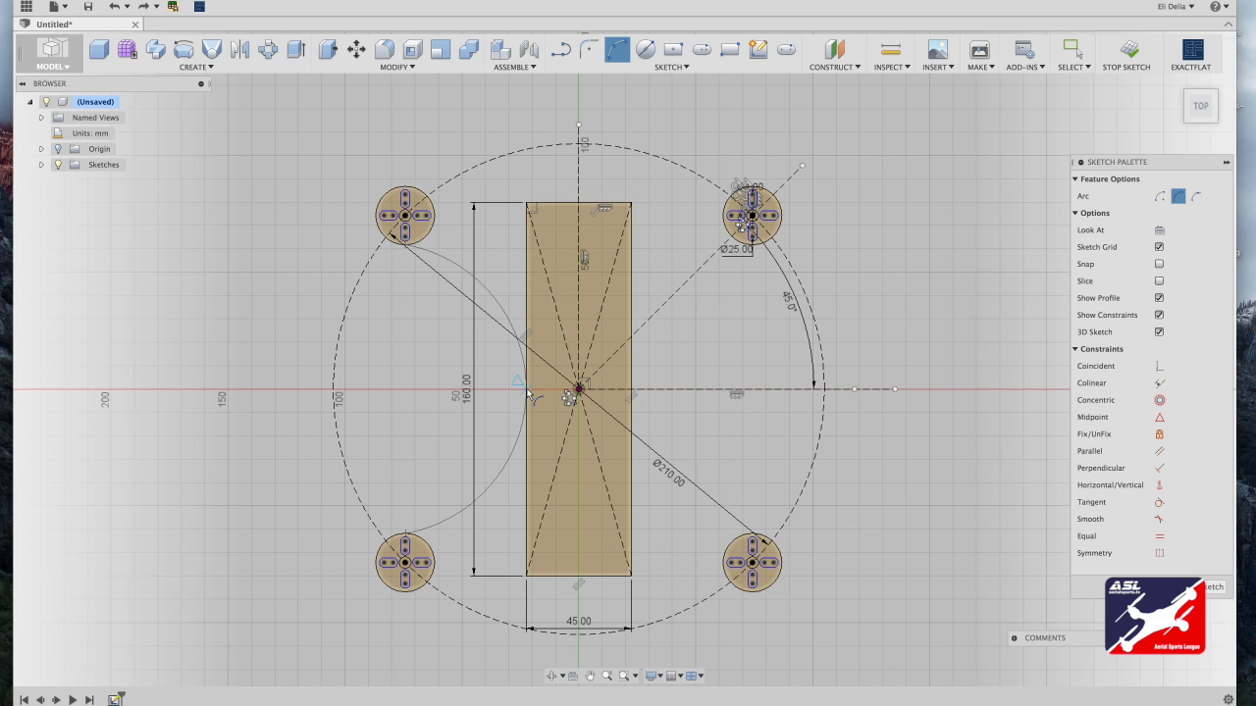
left_click(527, 392)
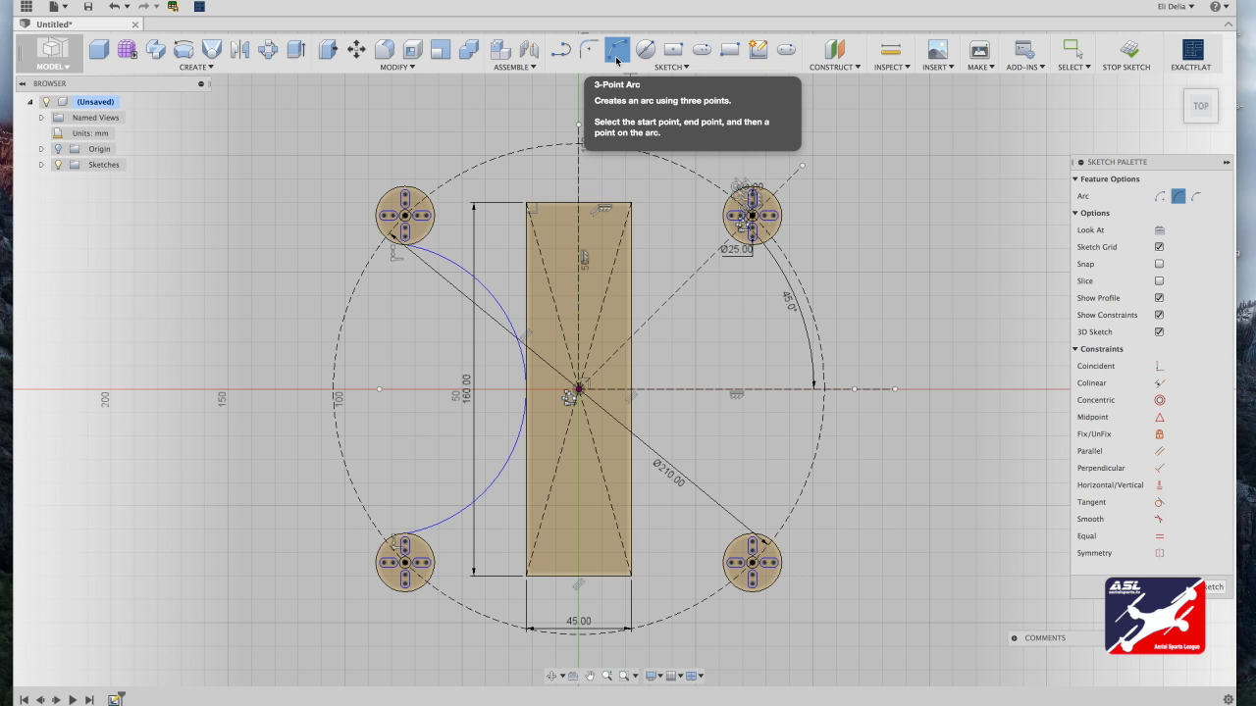
left_click(752, 248)
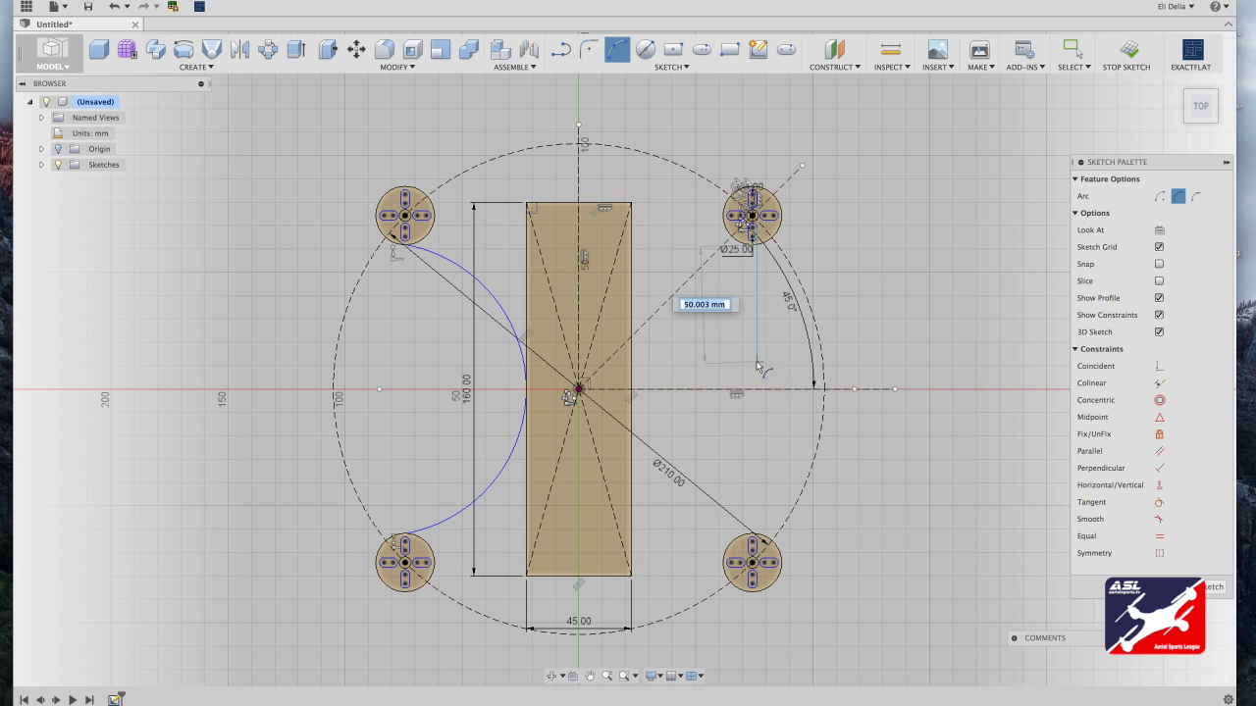
left_click(751, 535)
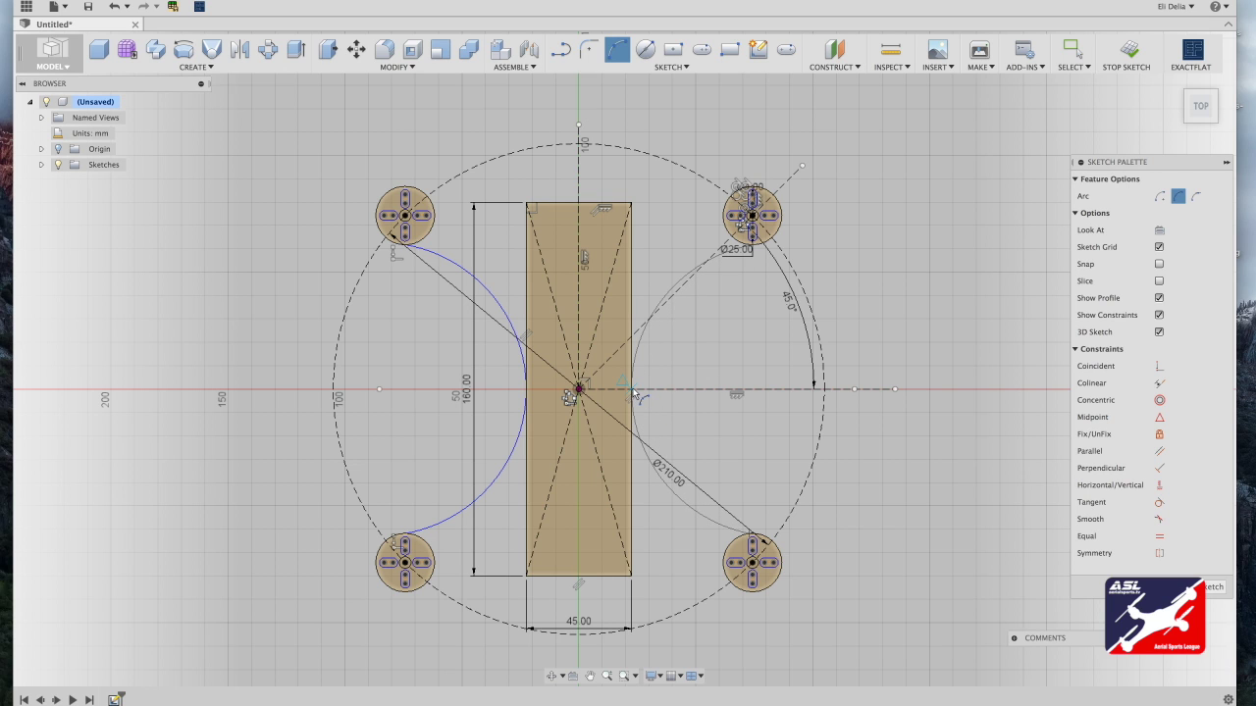
left_click(632, 391)
Step: Draw two 3-point arcs bowed toward the center, one between the upper motor mounts and one between the lower motor mounts
left_click(430, 196)
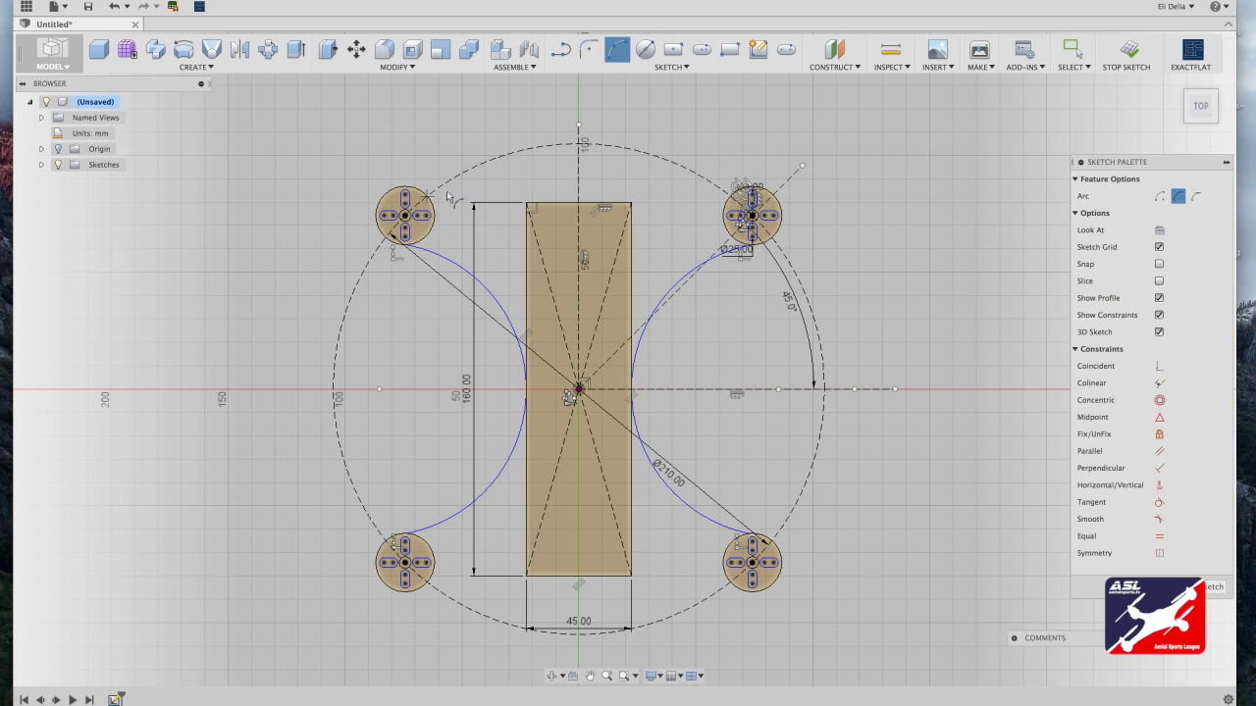
left_click(734, 199)
left_click(580, 253)
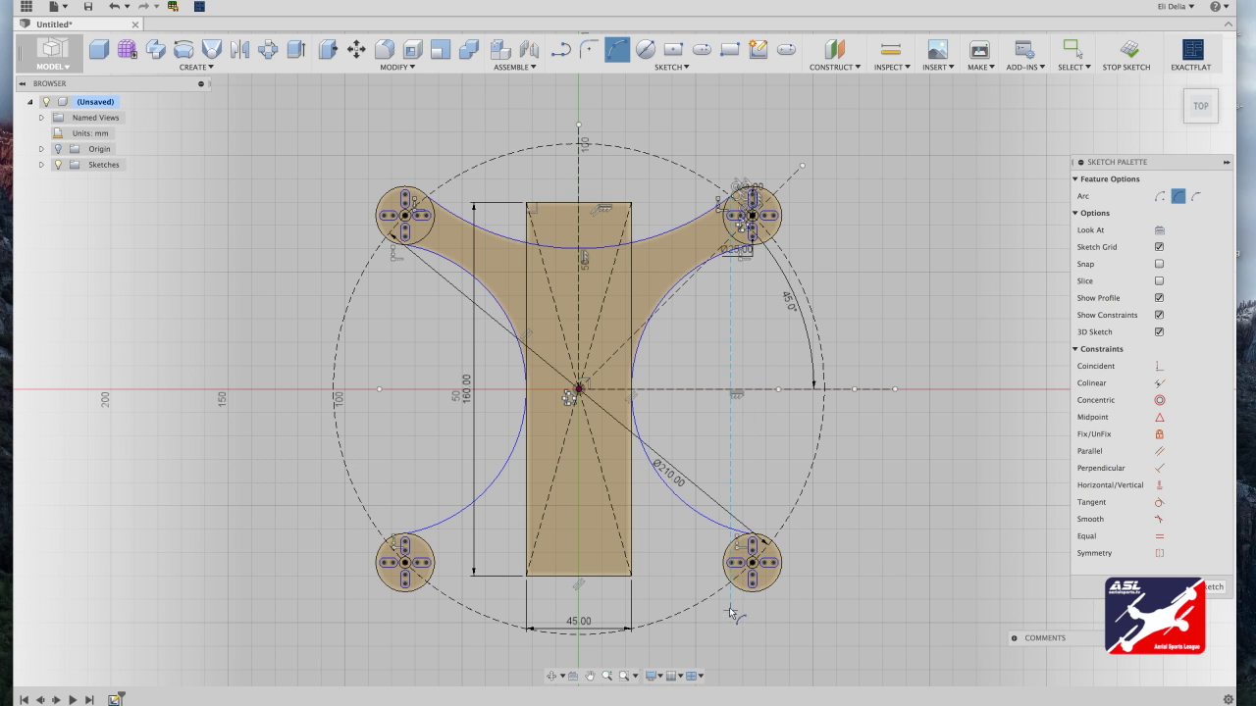
left_click(427, 585)
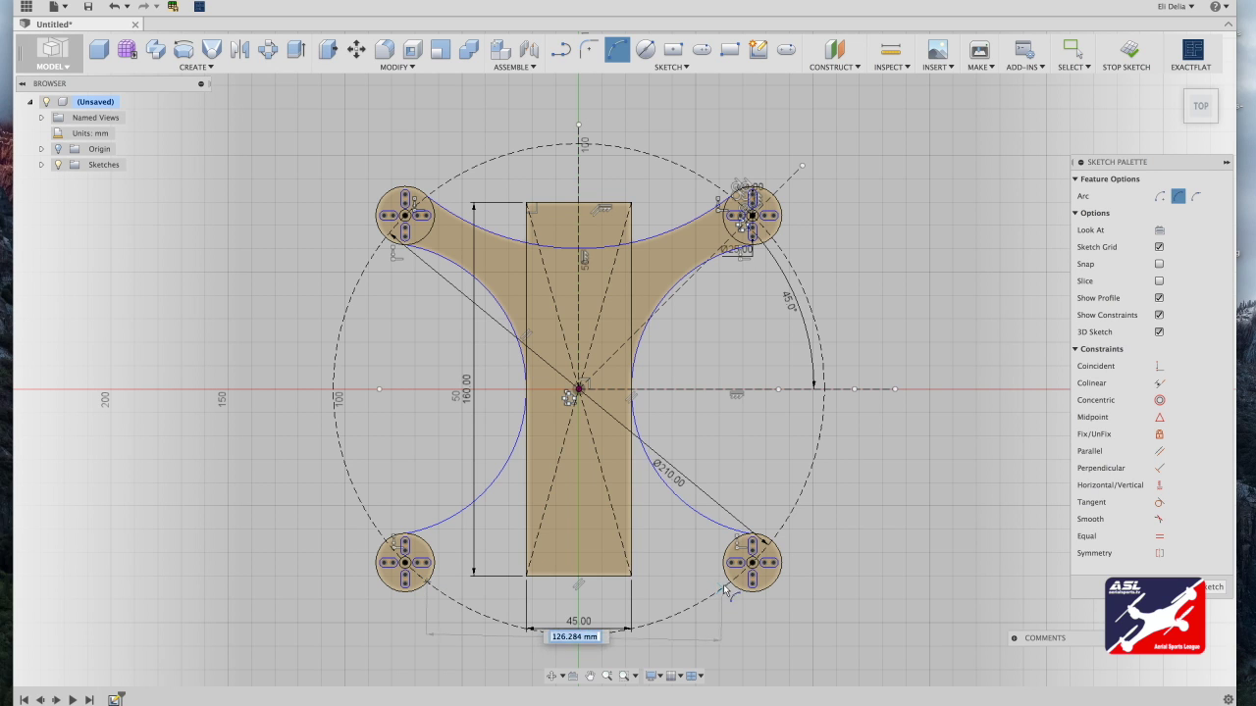
left_click(733, 585)
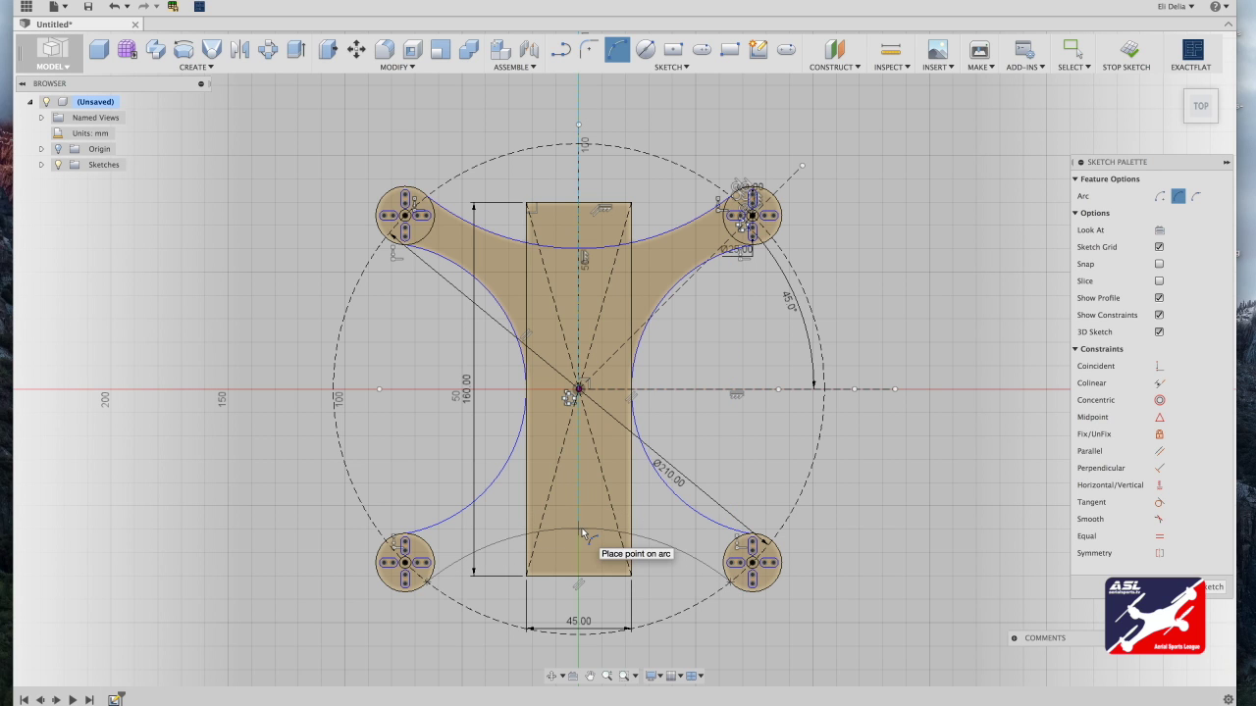
left_click(582, 528)
key("Escape")
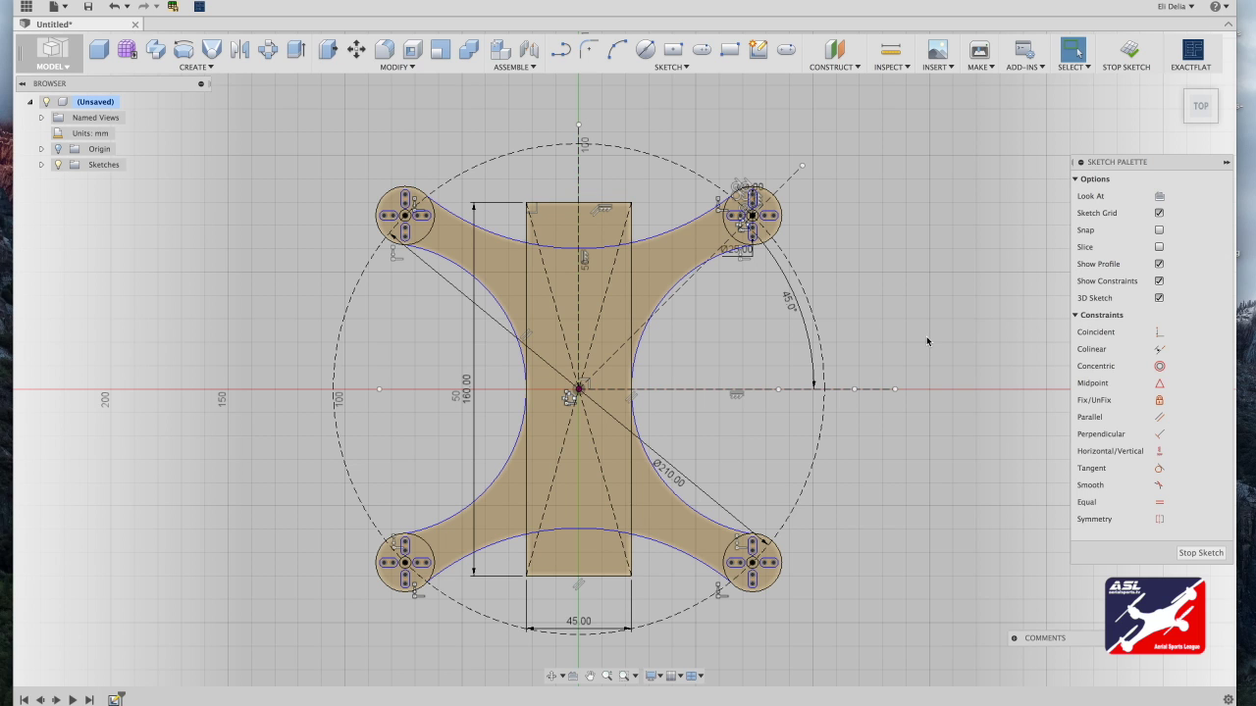
Step: Apply a Tangent constraint between the right side arc and the lower-right motor mount's 25 mm circle
left_click(706, 512)
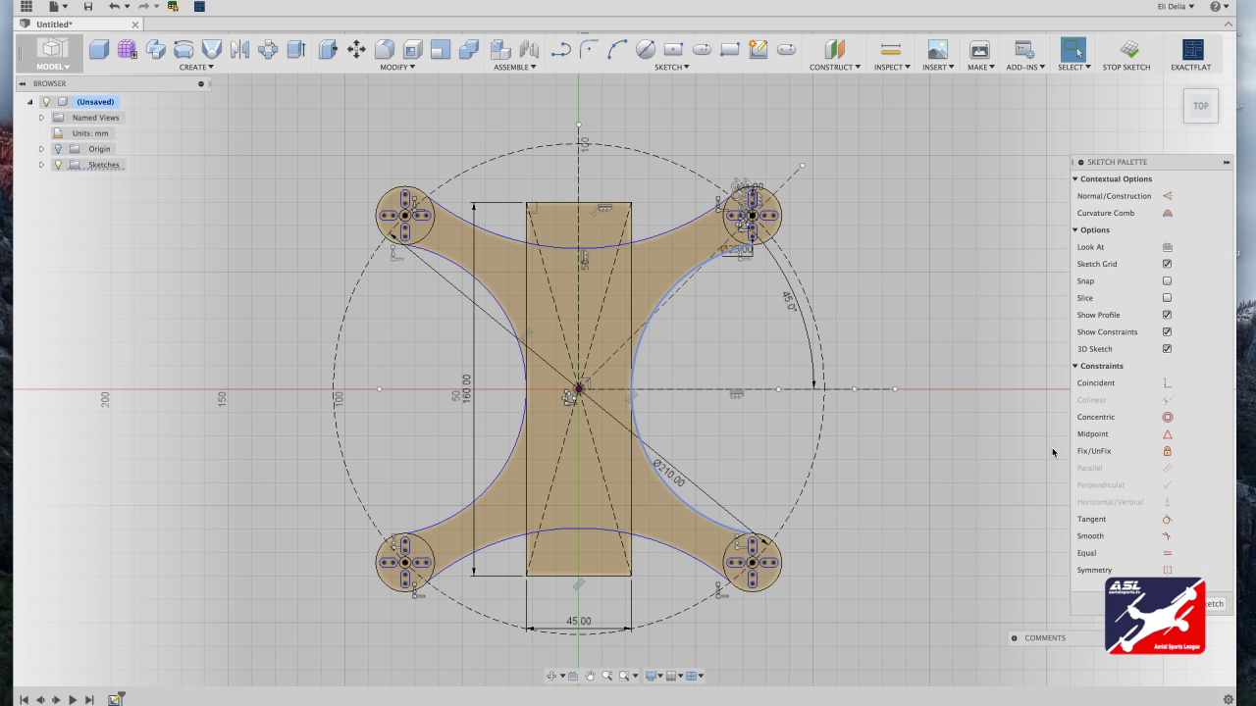
left_click(1167, 521)
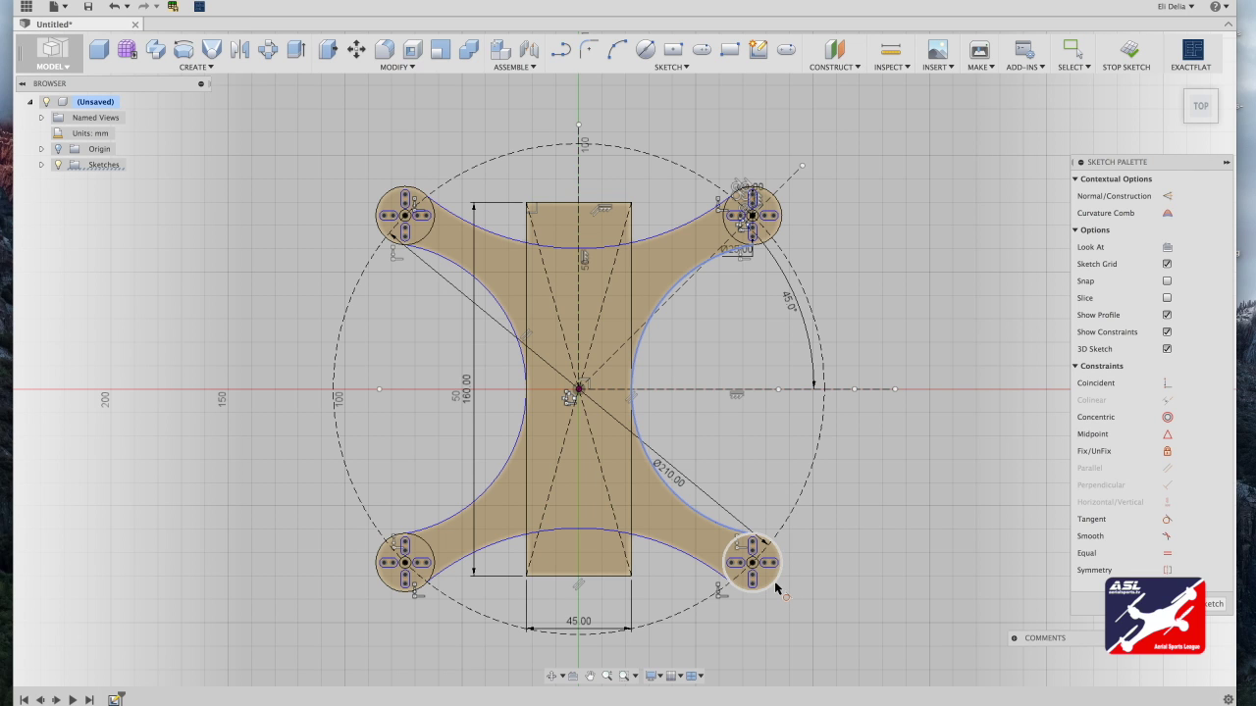
left_click(775, 586)
left_click(657, 516)
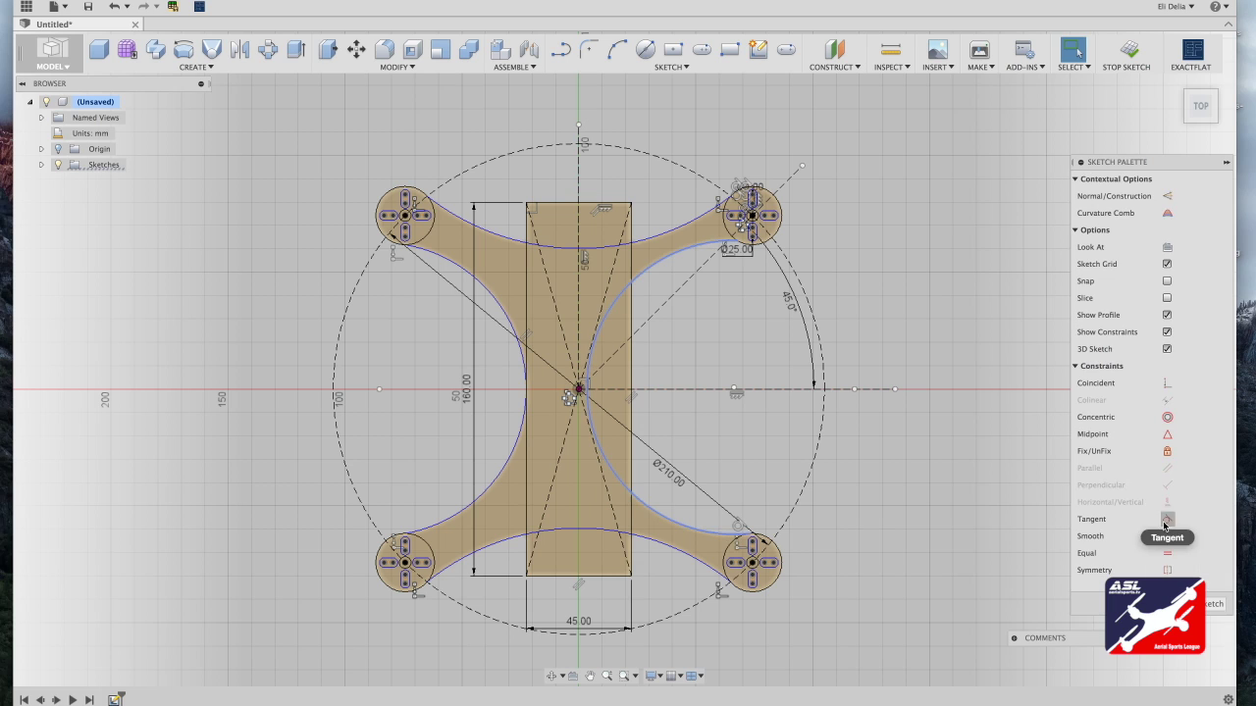
key("Escape")
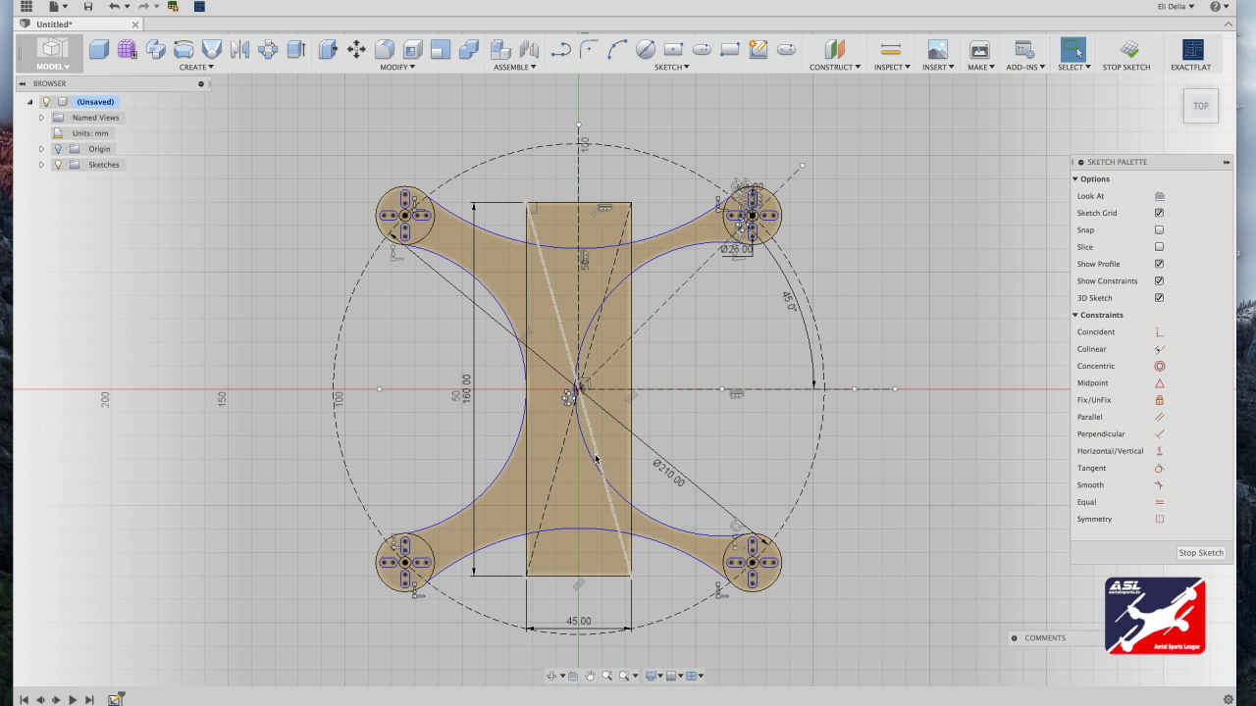
Step: Pull the right side arc back to the rectangle's long edge and bow the upper and lower arcs further inward to slim the arms
mouse_move(589, 453)
left_mouse_down()
mouse_move(654, 333)
mouse_move(634, 397)
left_mouse_up()
mouse_move(533, 417)
left_mouse_down()
mouse_move(511, 416)
mouse_move(526, 392)
left_mouse_up()
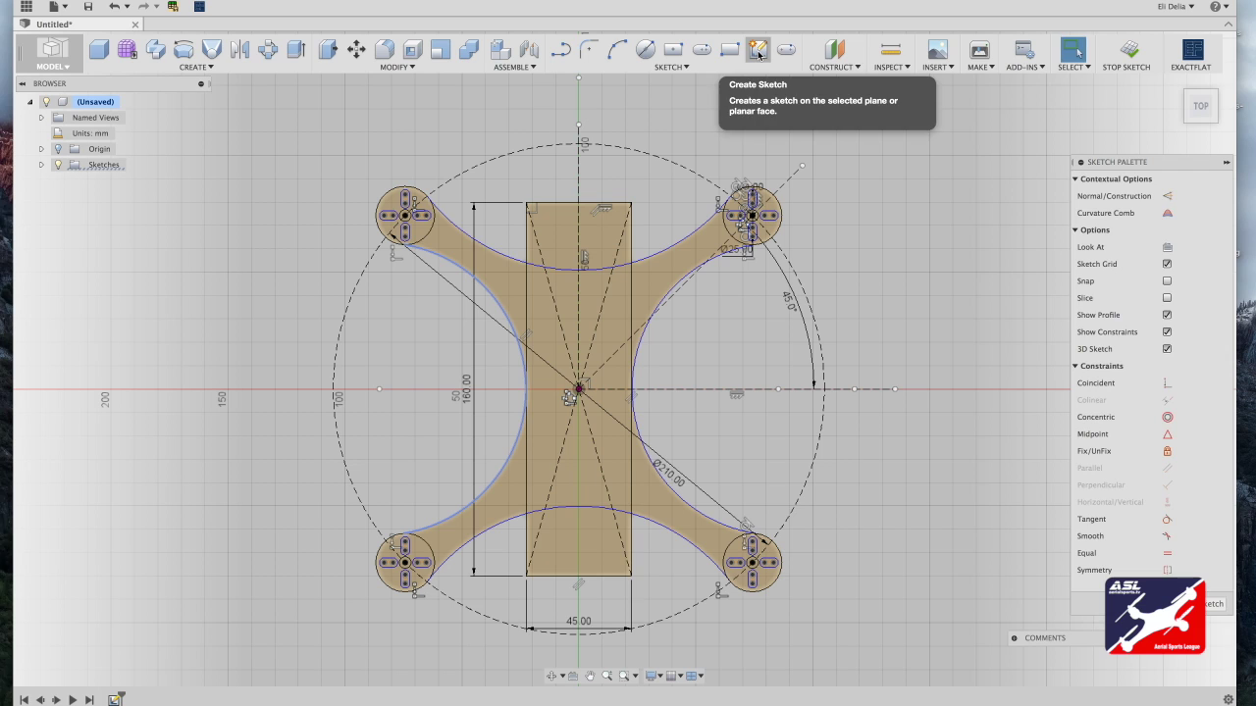
key("i")
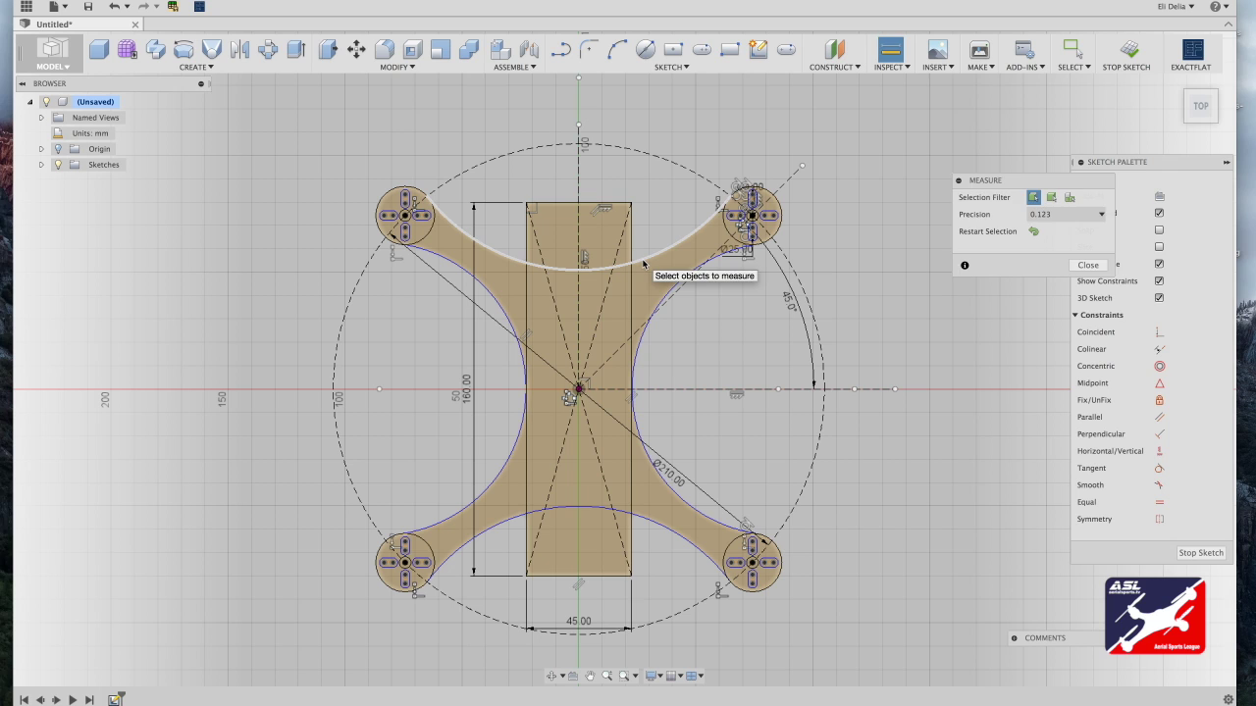
key("Escape")
left_click(575, 272)
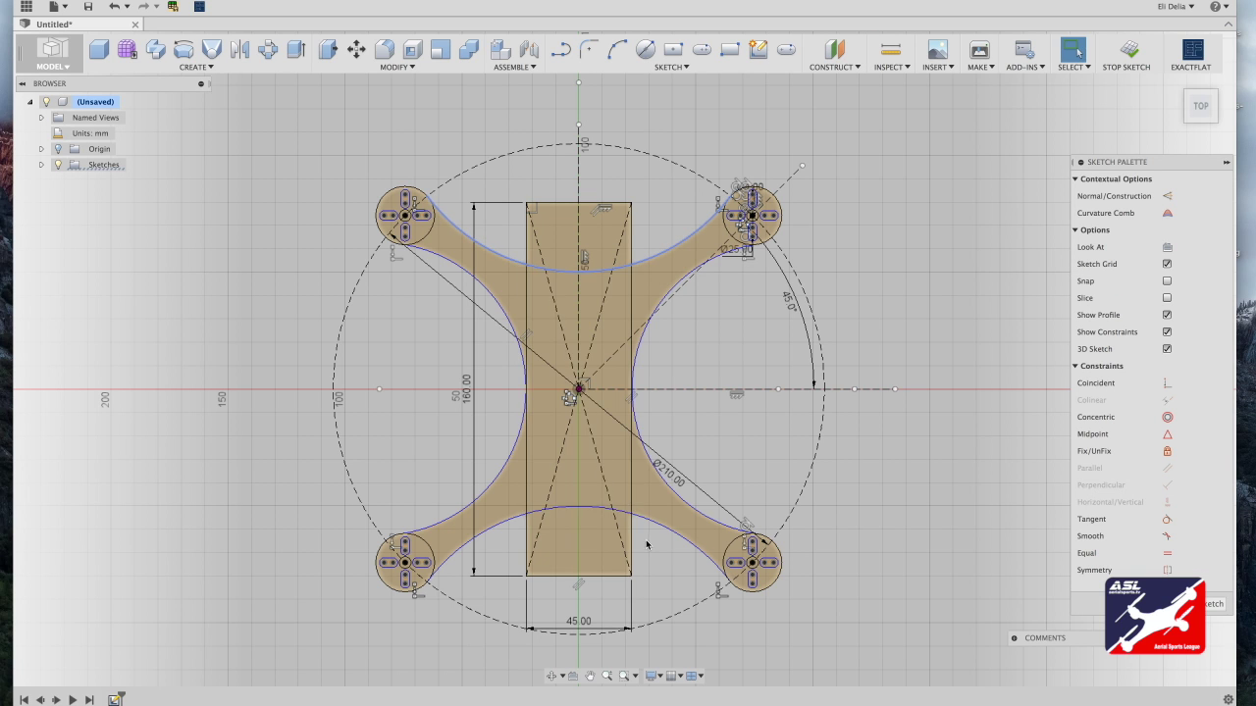
left_click(879, 183)
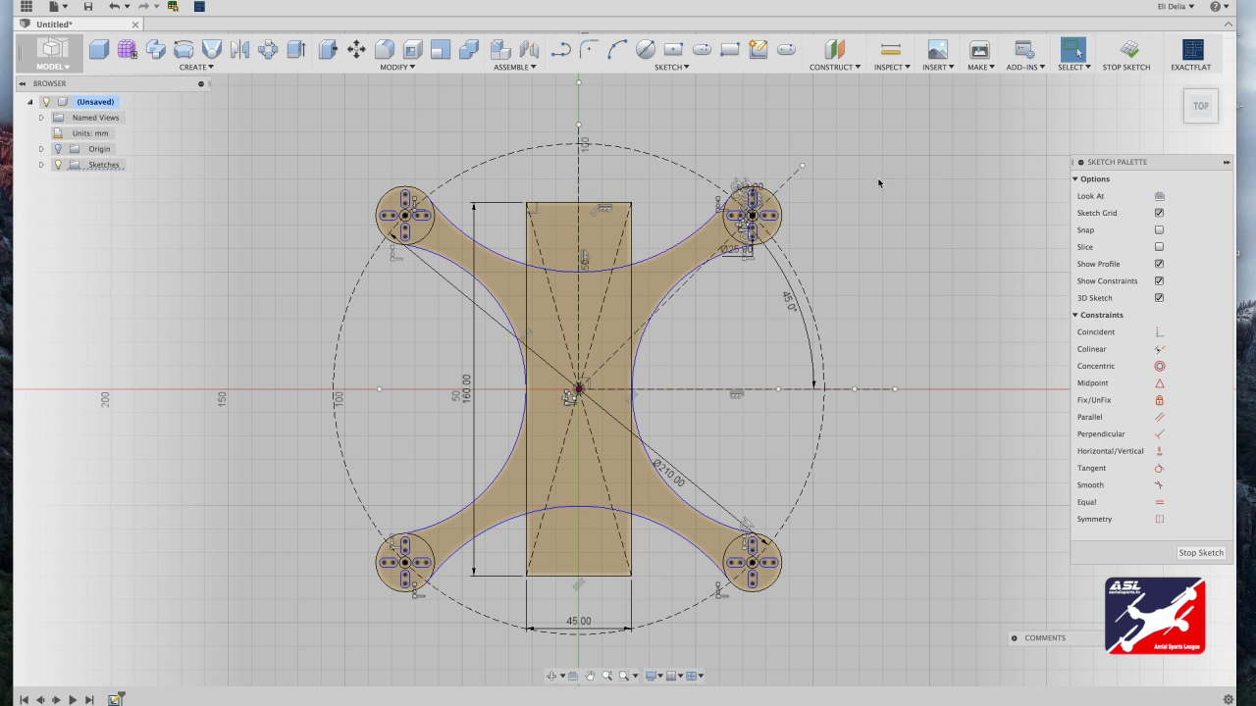
Step: Measure the lower-right arm's width between the lower arc and the right side arc
left_click(891, 47)
left_click(685, 537)
left_click(696, 512)
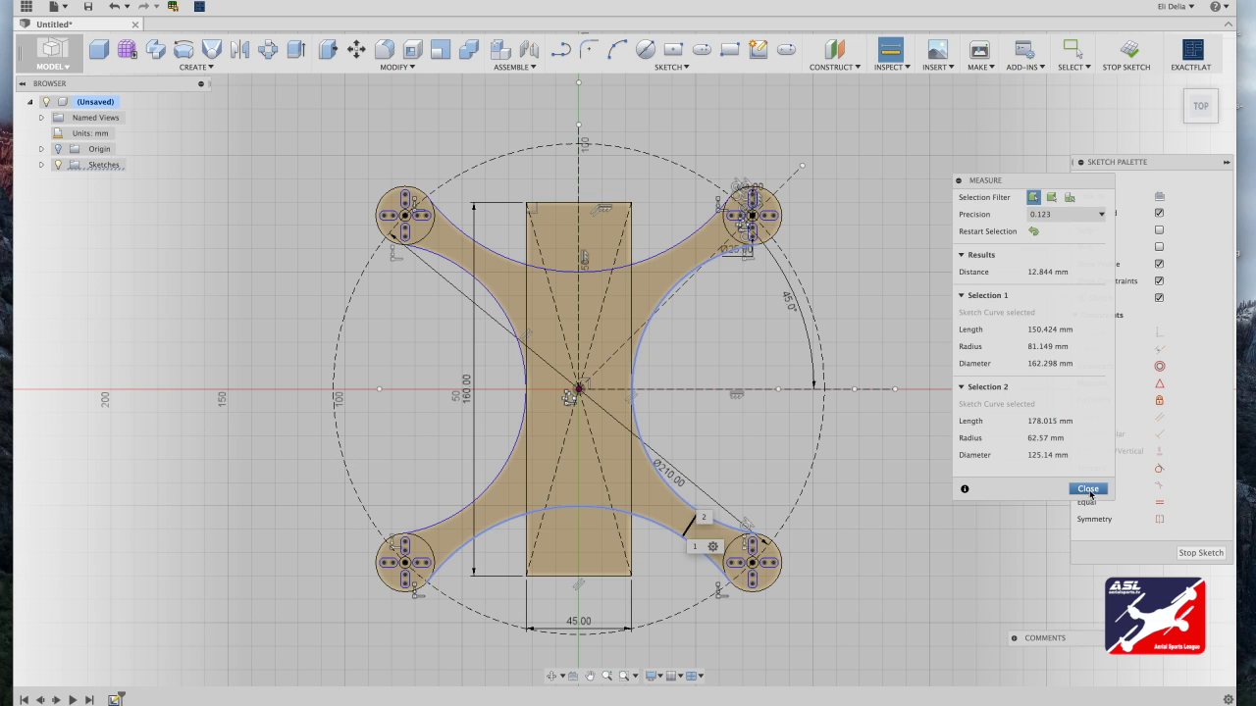
left_click(1088, 490)
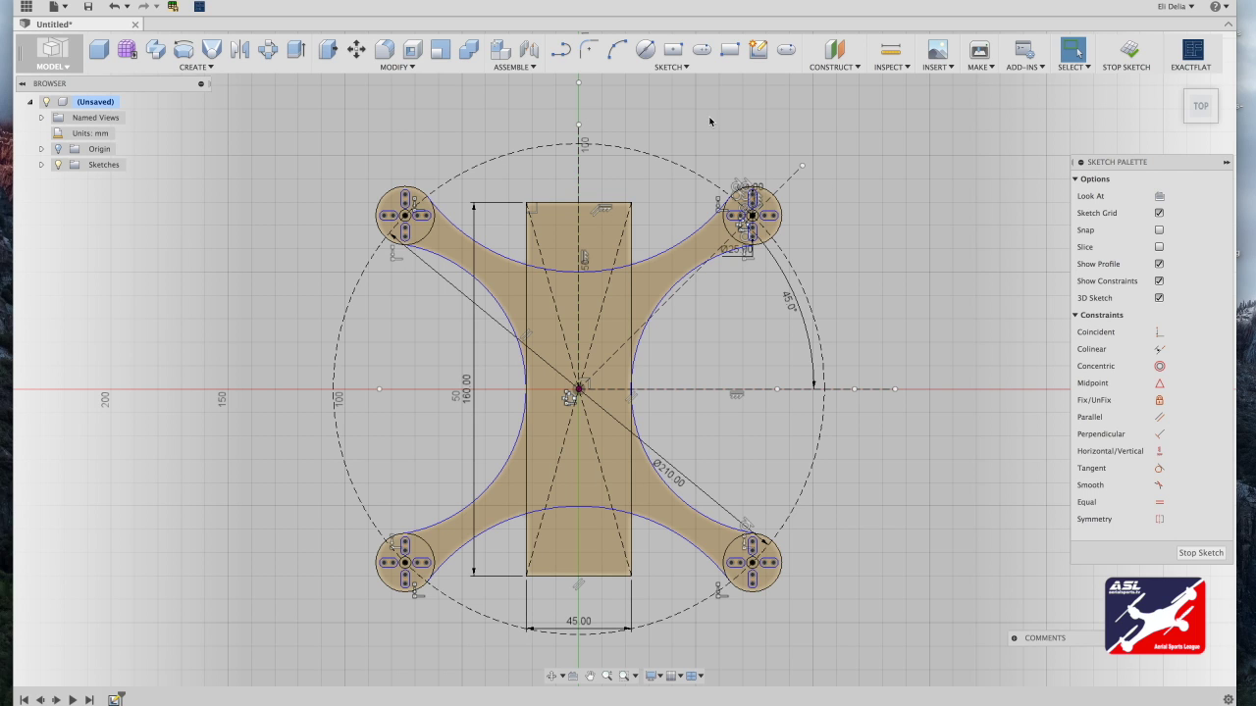
Step: Draw a 30.5 by 30.5 mm center square on the origin inside the body rectangle
left_click(673, 51)
left_click(579, 388)
type("30.5")
key("Tab")
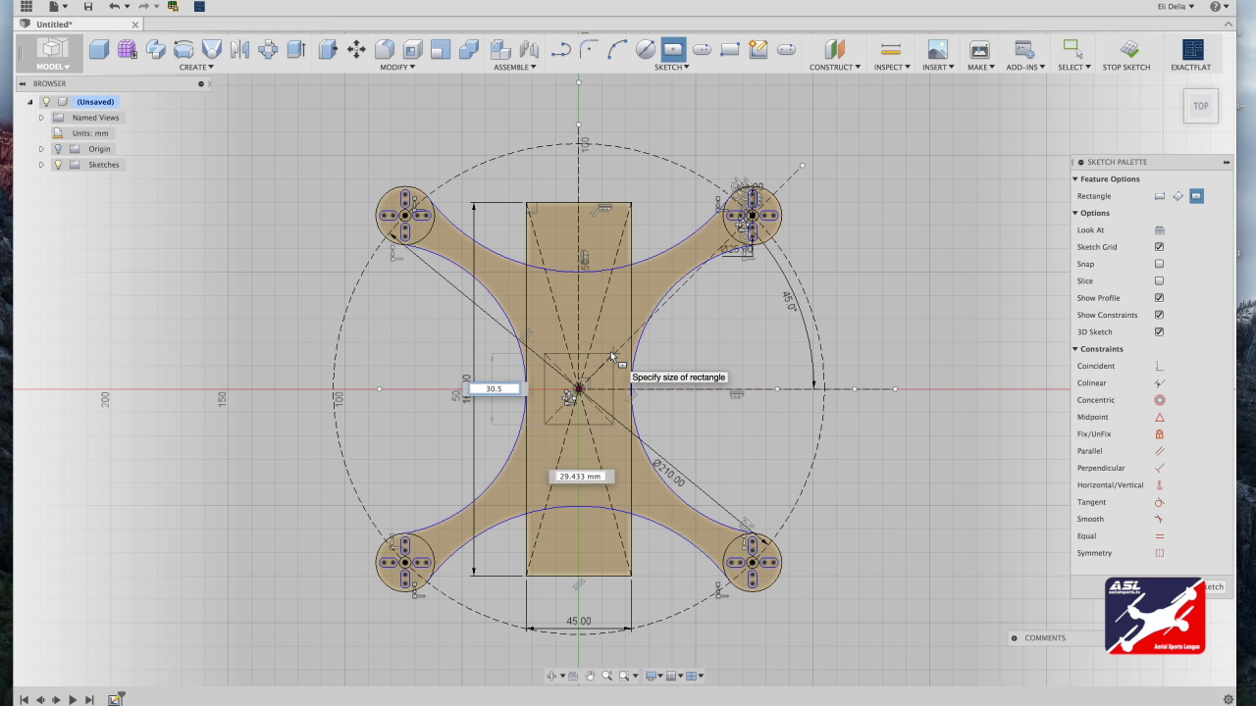
type("30.5")
key("Return")
Step: Convert the sides of the 30.5 mm square to construction lines
left_click(614, 385)
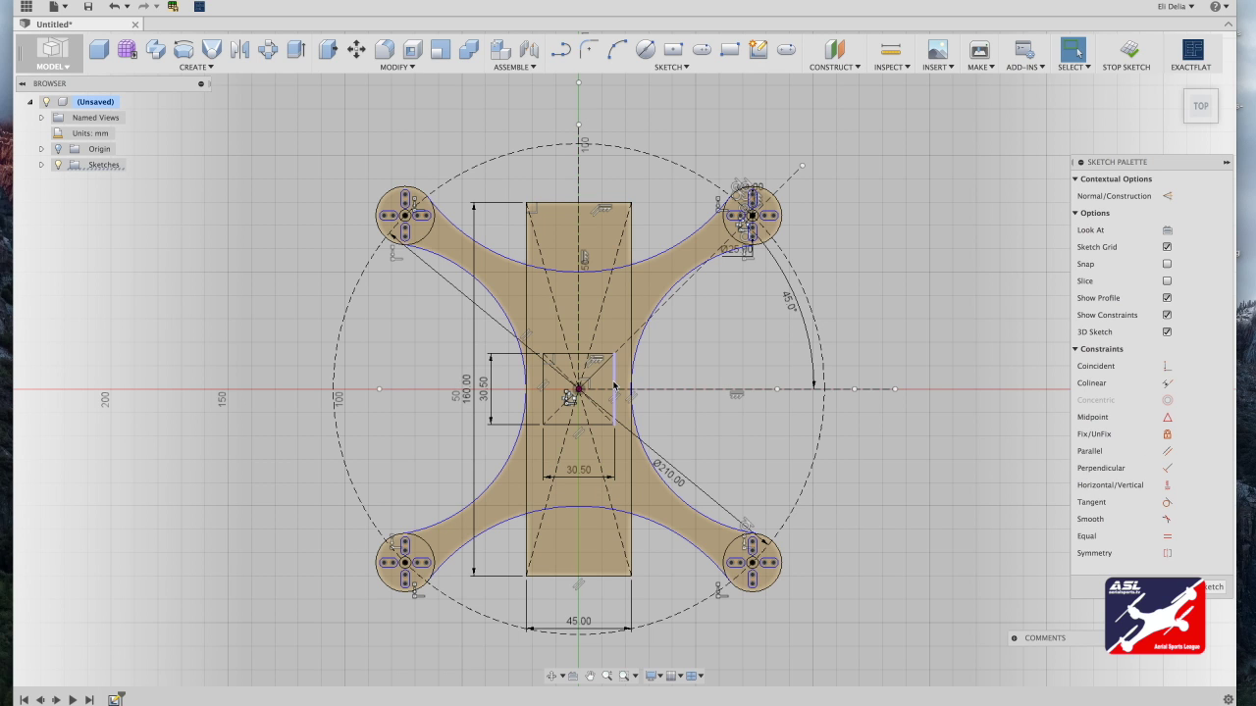
key("x")
left_click(705, 436)
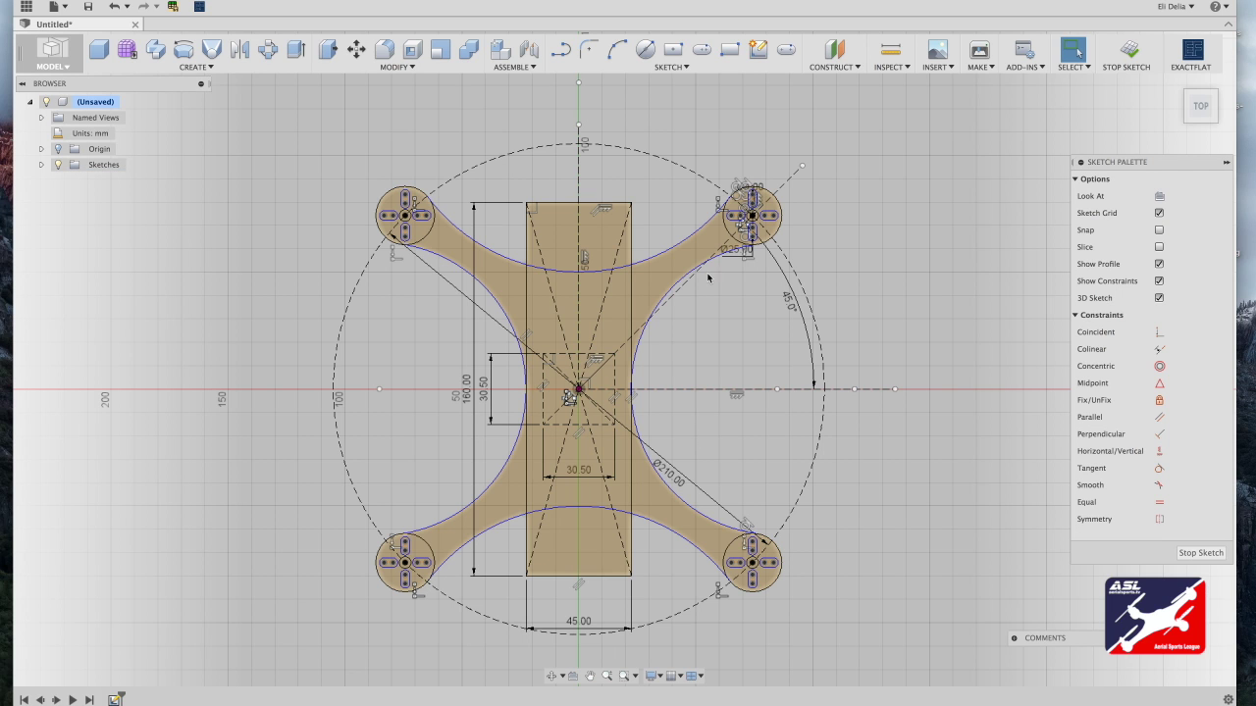
Step: Draw a 4 mm circle centered on the upper-right corner of the 30.5 mm construction square
left_click(647, 53)
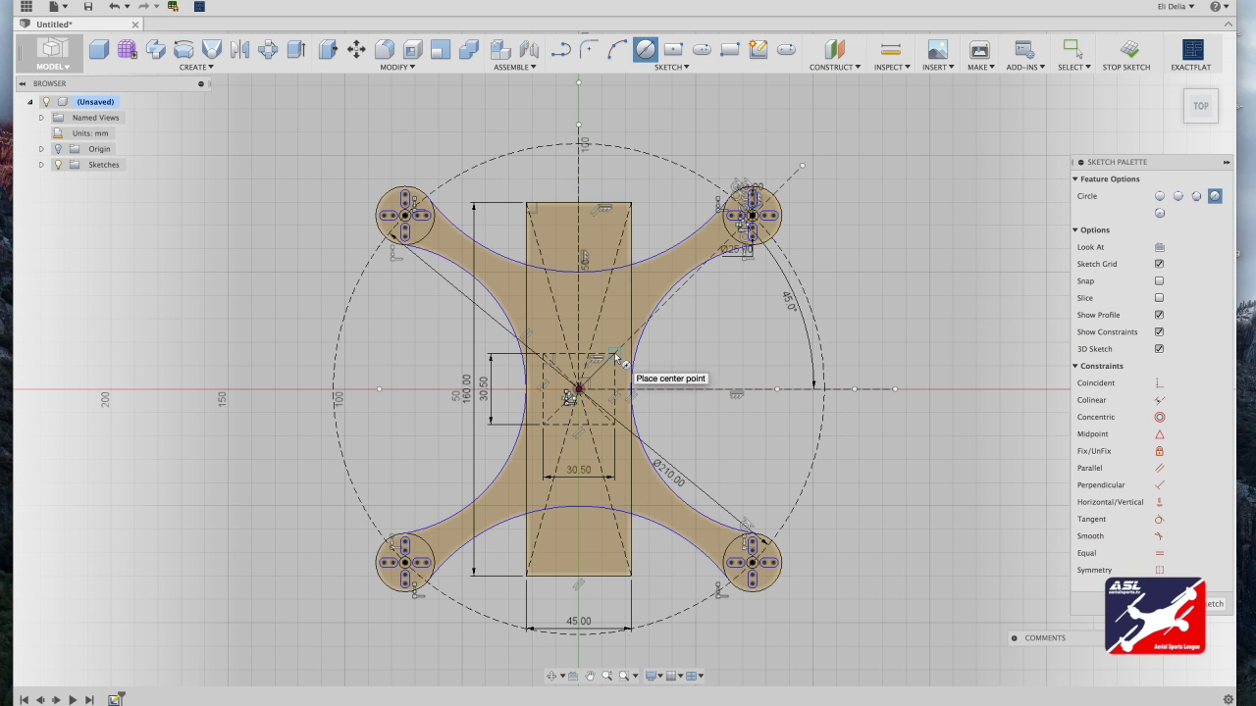
left_click(579, 388)
type("4")
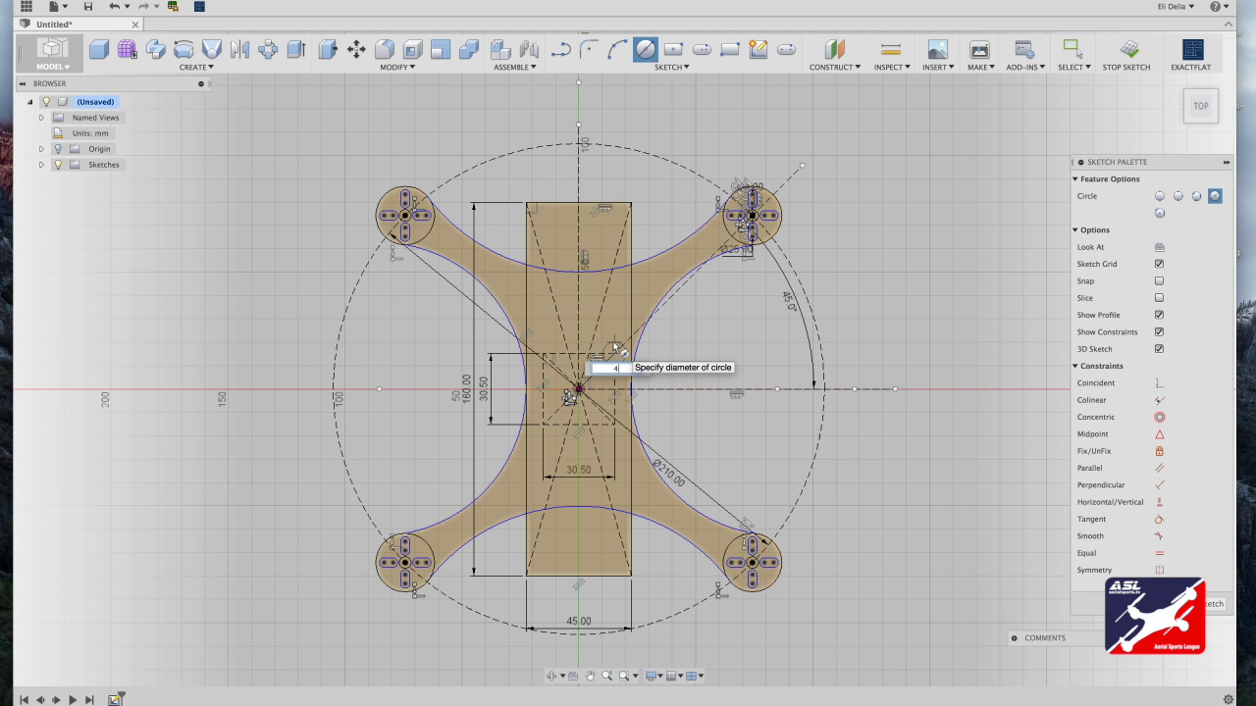
key("Return")
key("Escape")
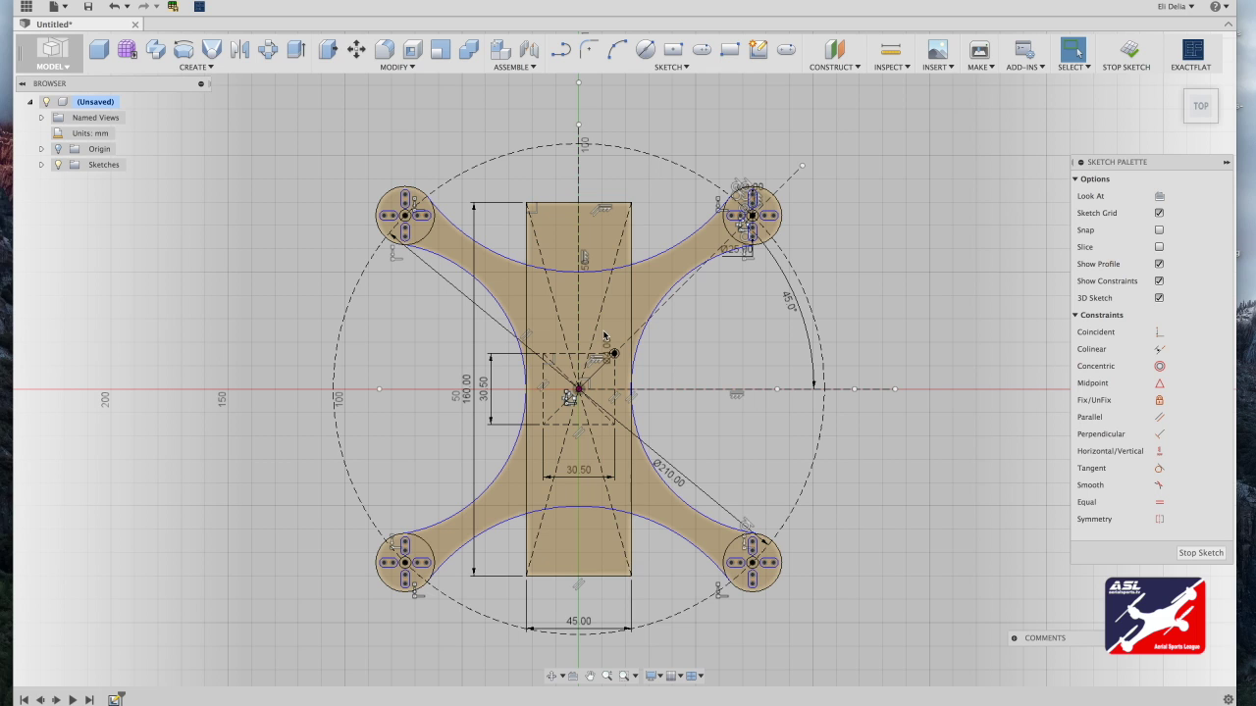
Step: Pattern the 4 mm corner circle rectangularly with quantity 2 at -30.5 mm in both directions, covering the construction square's four corners
left_click_drag(604, 333, 622, 367)
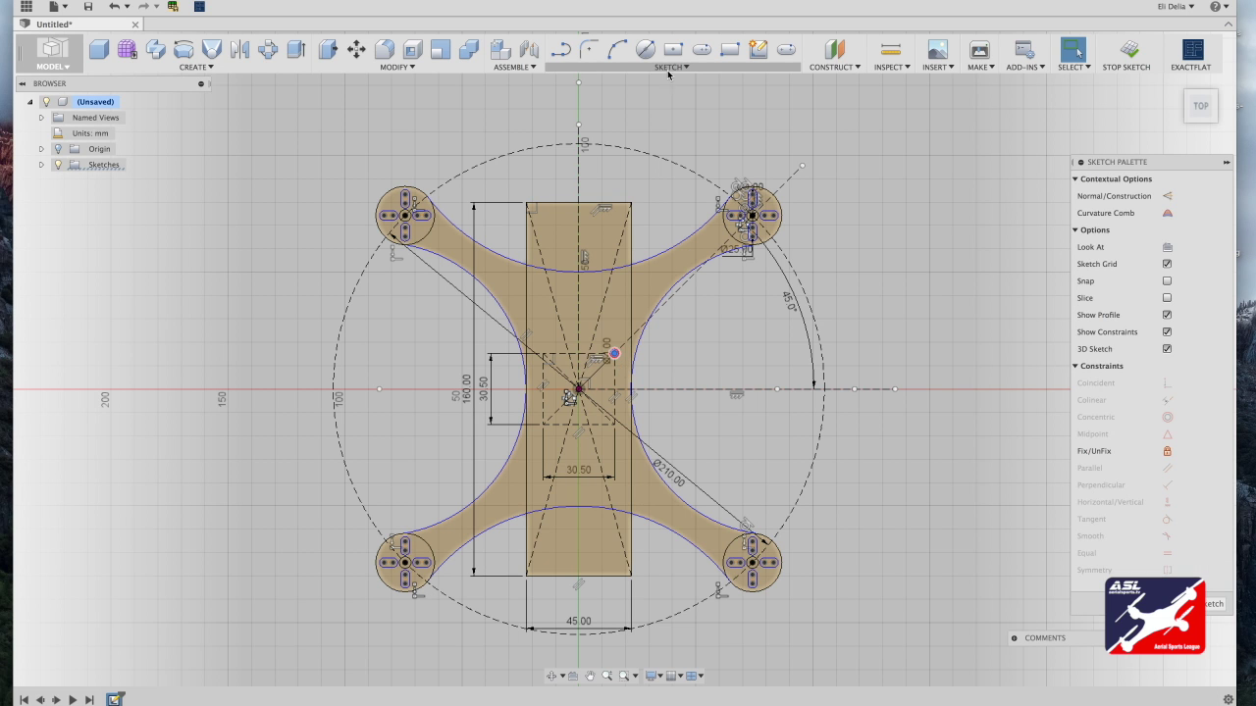
left_click(670, 69)
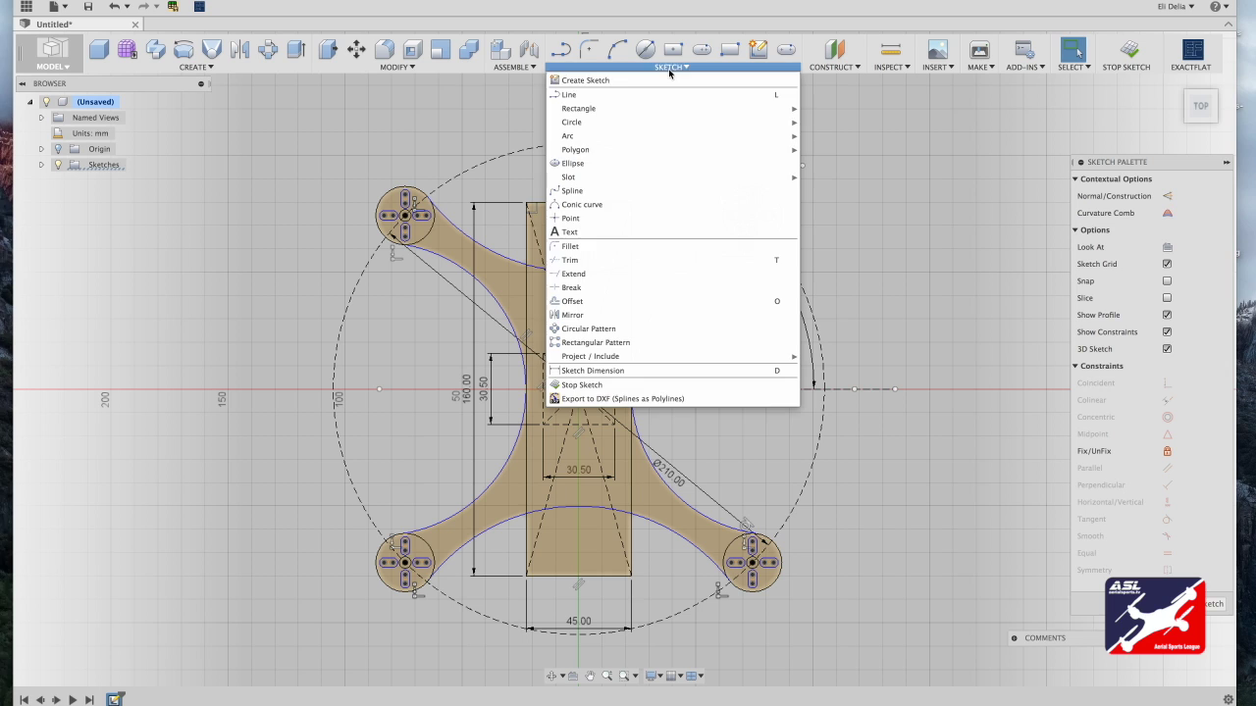
left_click(637, 342)
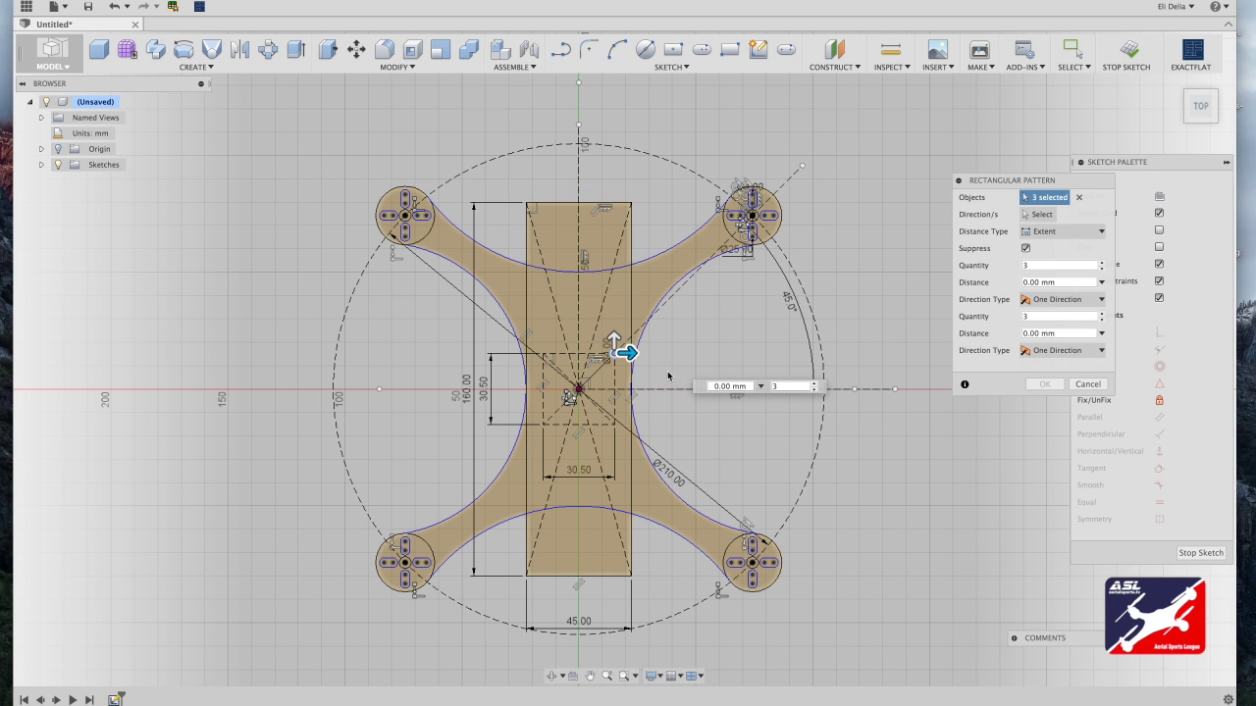
left_click(713, 386)
type("-30.5")
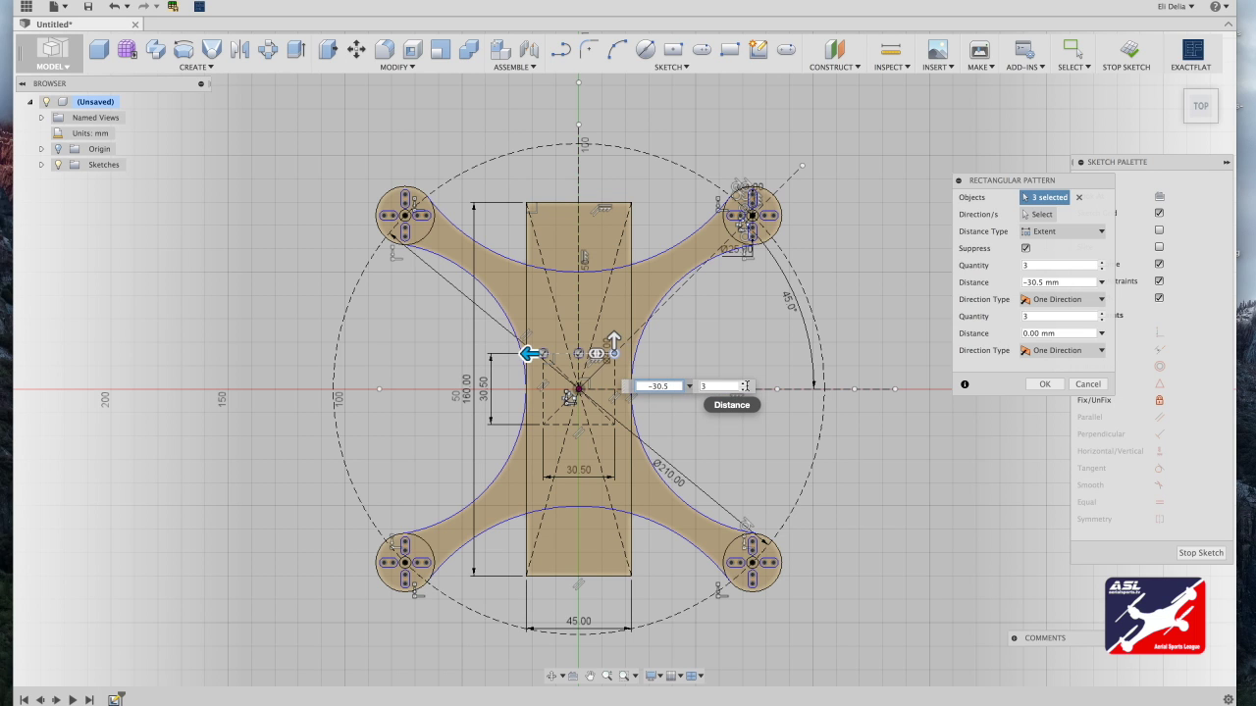
left_click(703, 387)
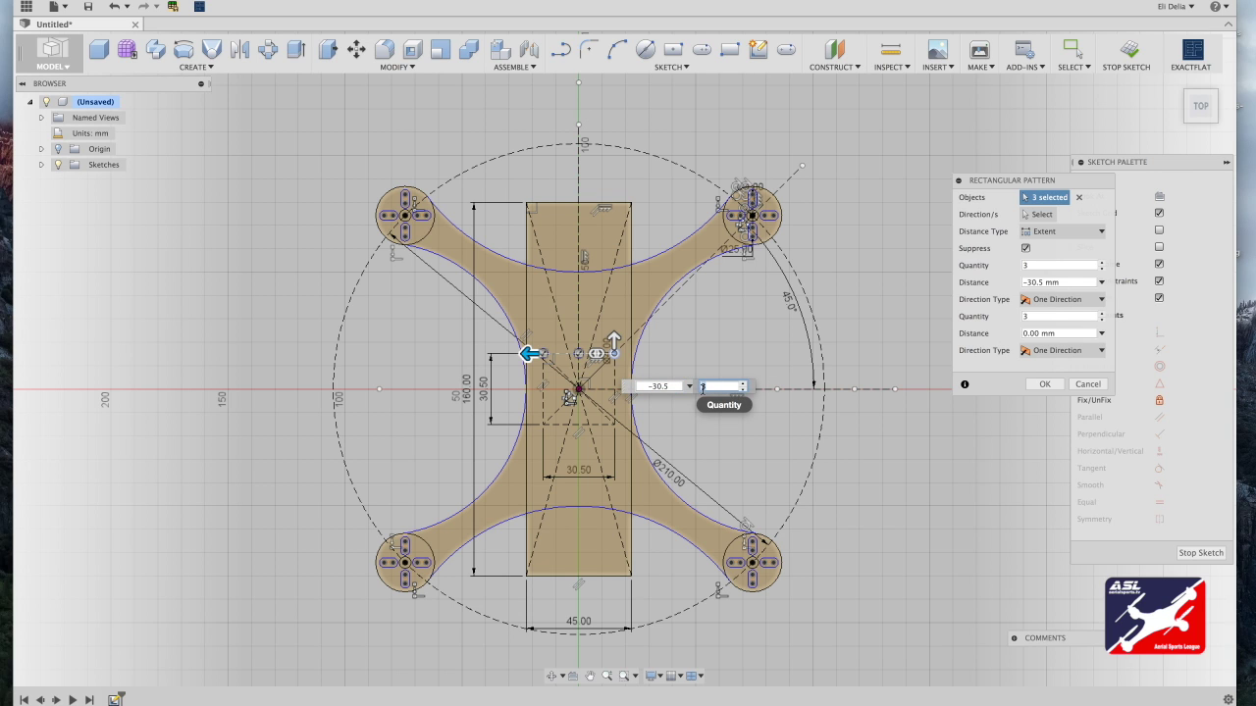
type("2")
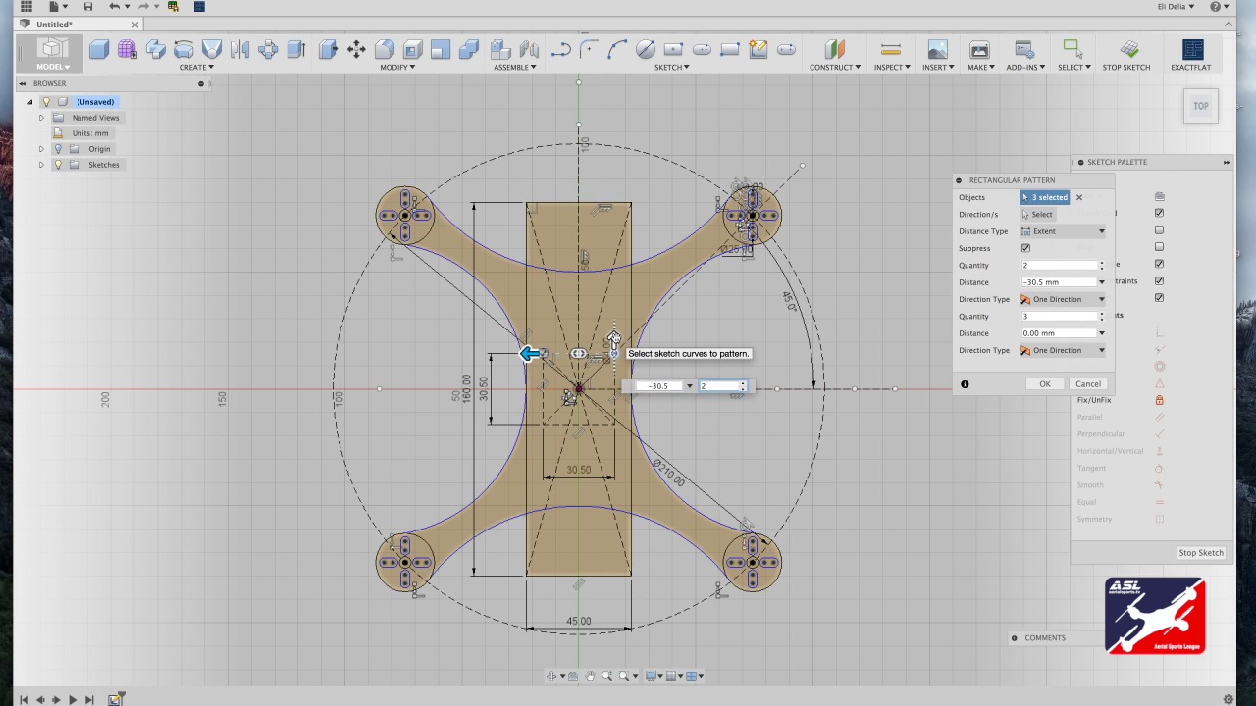
left_click_drag(613, 340, 614, 413)
left_click_drag(713, 435, 723, 434)
type("30")
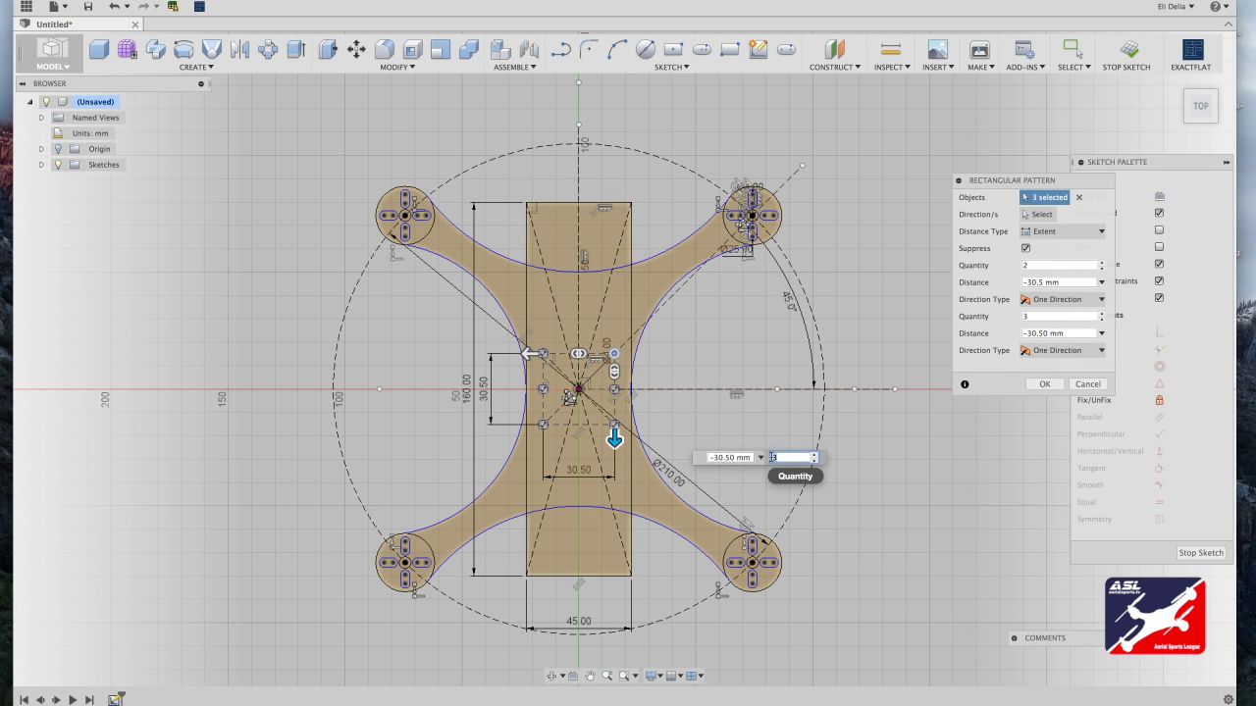
key("Return")
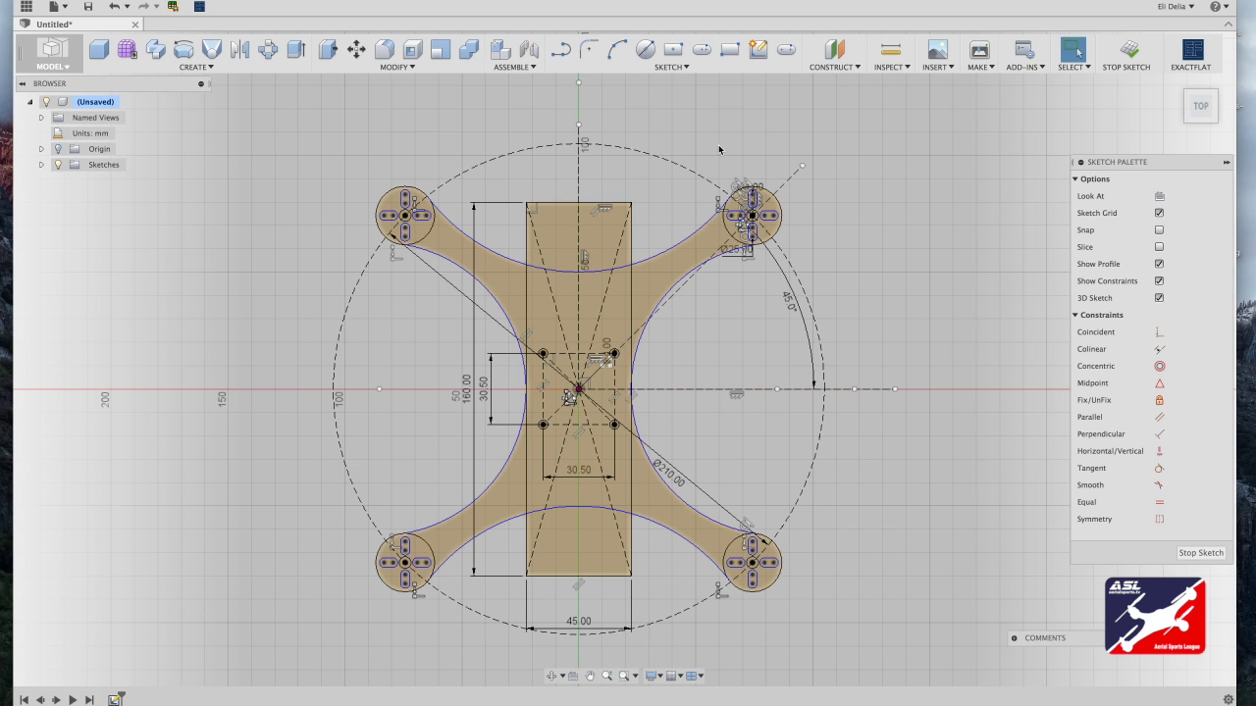
Step: Draw a 145 mm high by 35 mm wide center rectangle on the origin as construction geometry
left_click(673, 49)
left_click(579, 390)
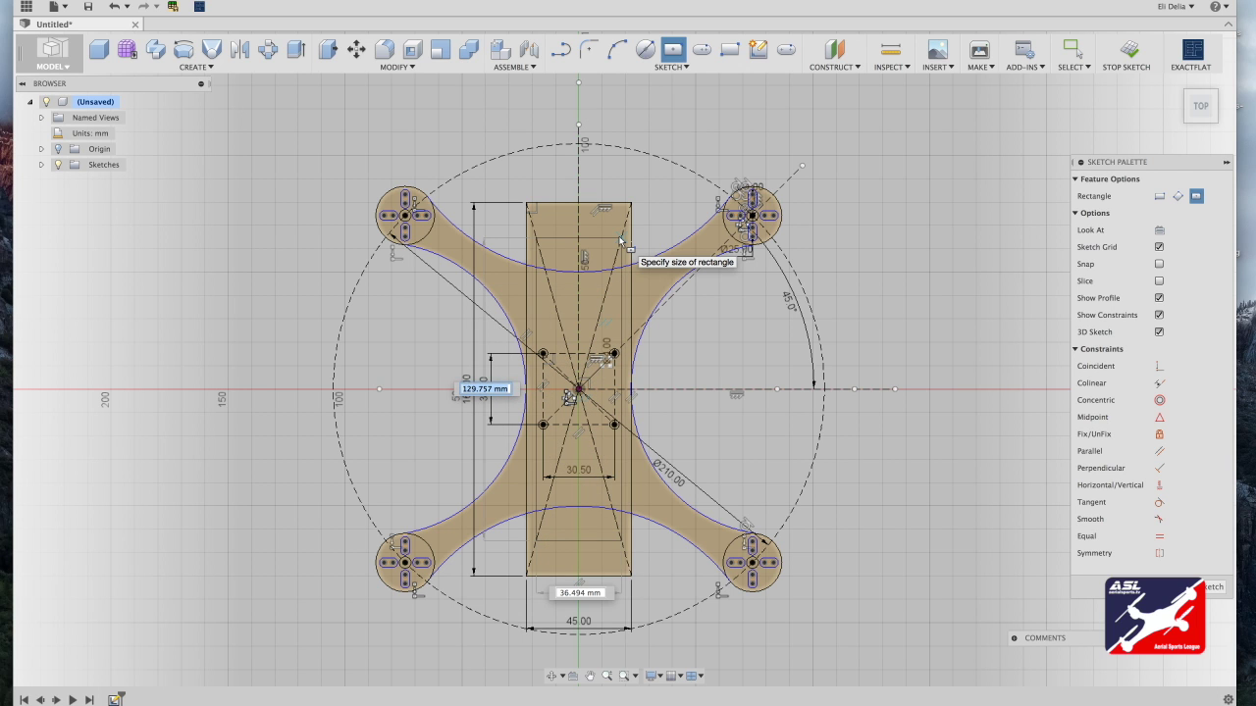
type("145")
key("Tab")
type("3")
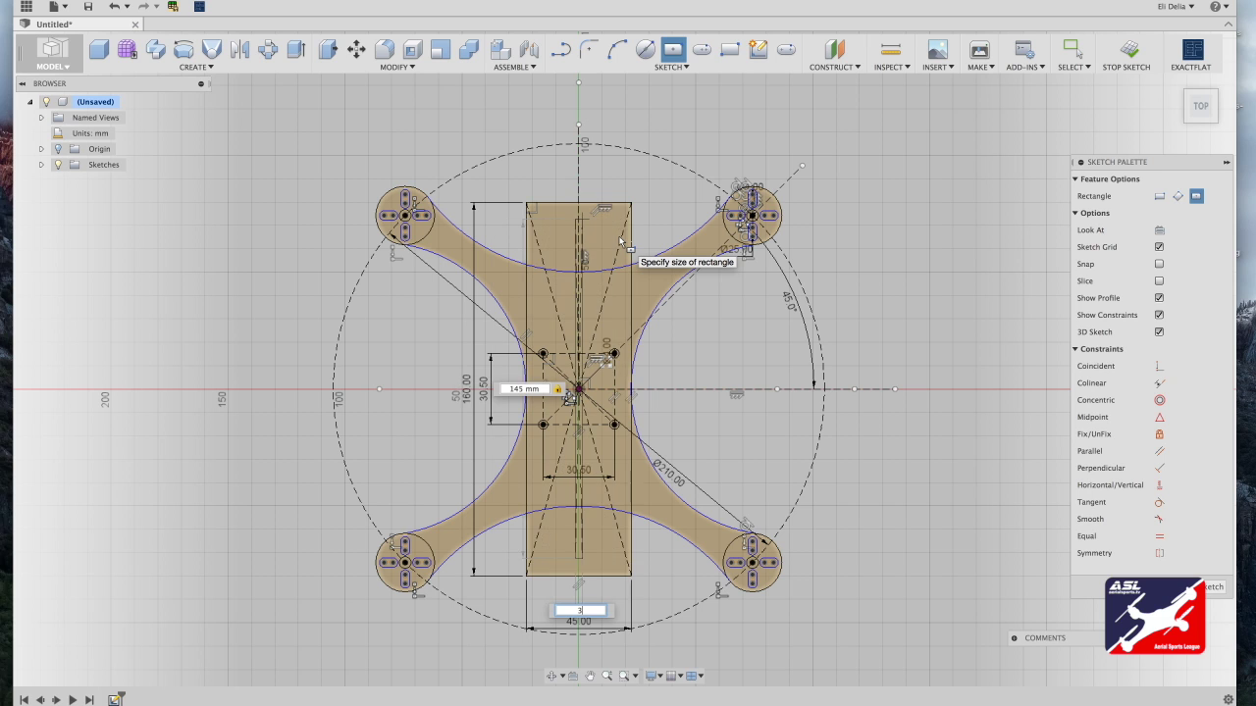
type("5")
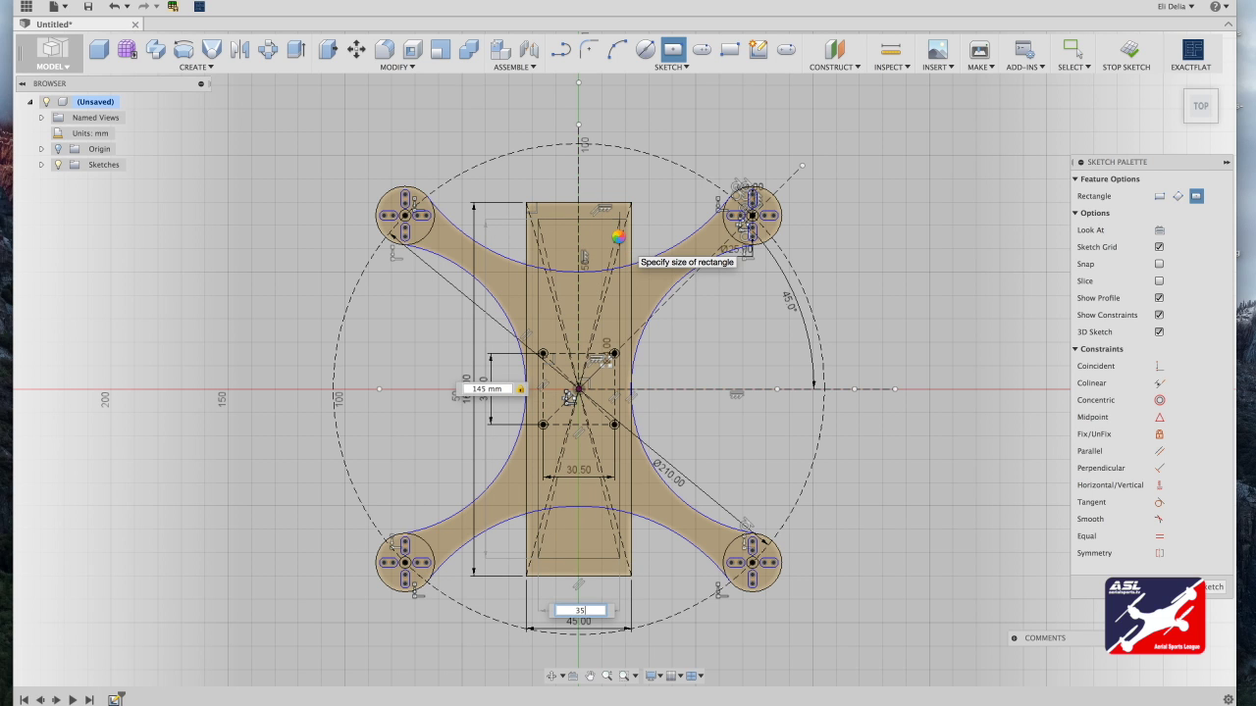
key("Return")
key("Escape")
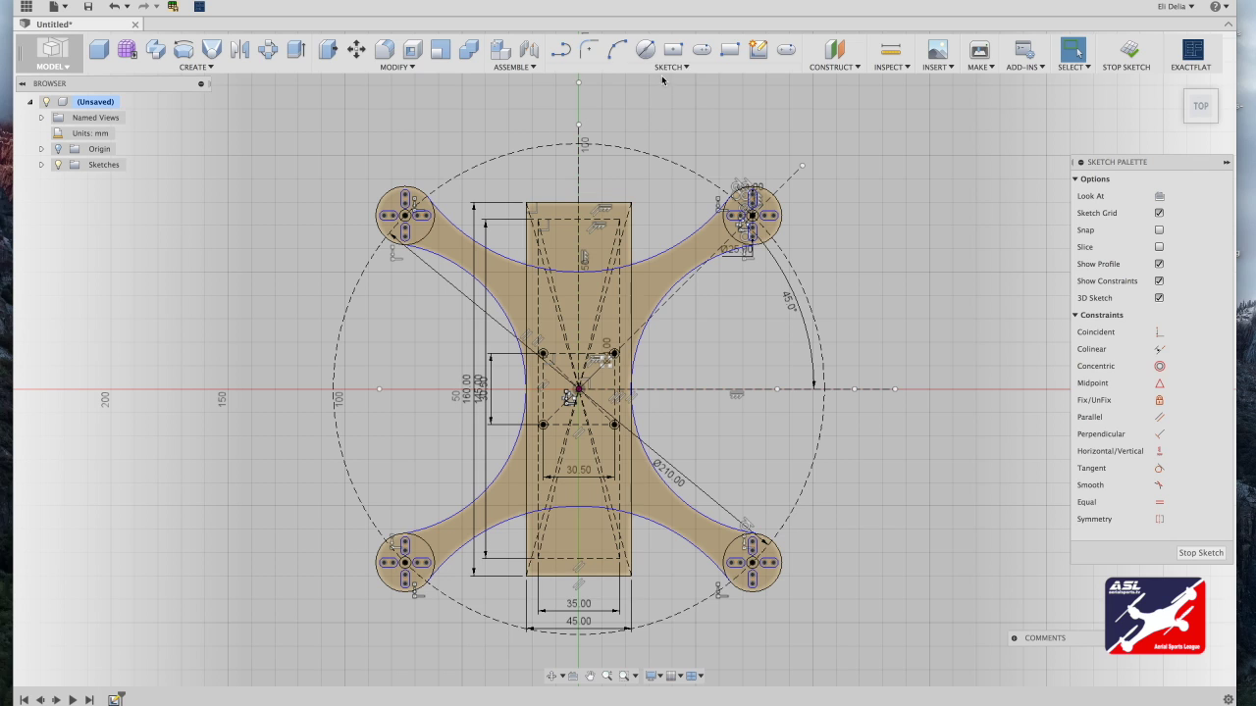
Step: Draw a small circle centered on the upper-right corner of the 145 by 35 mm construction rectangle
left_click(645, 49)
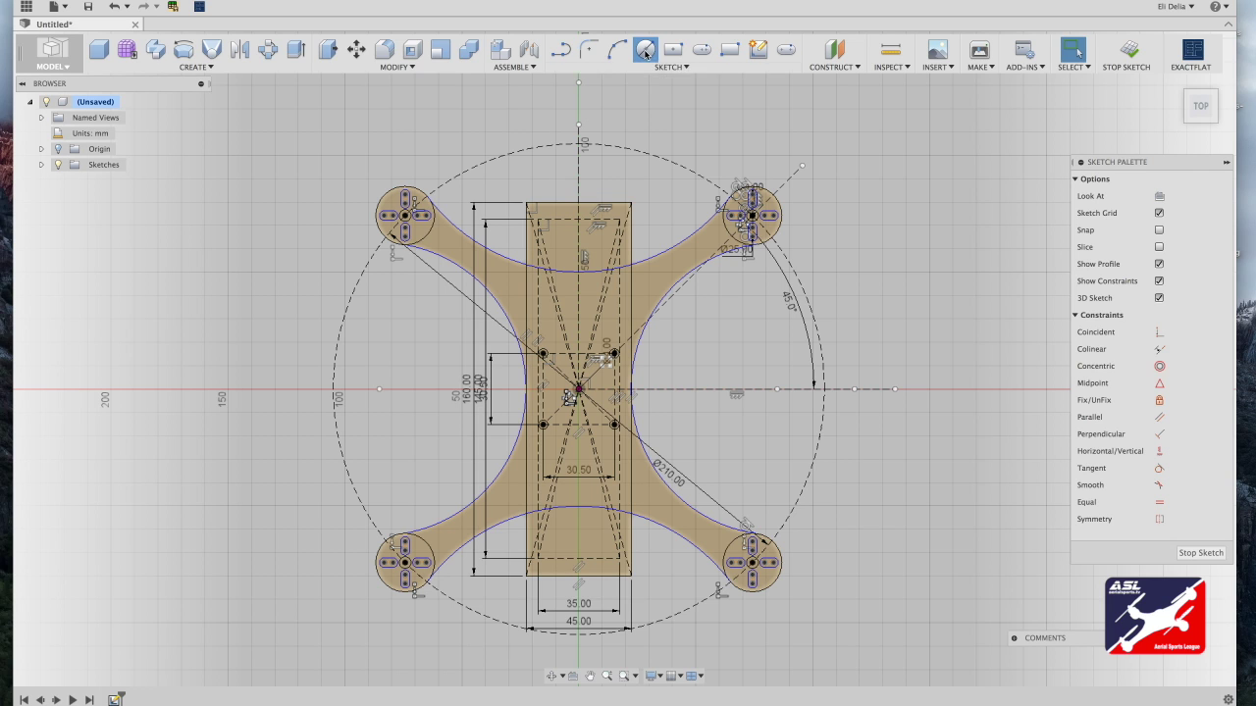
left_click(619, 218)
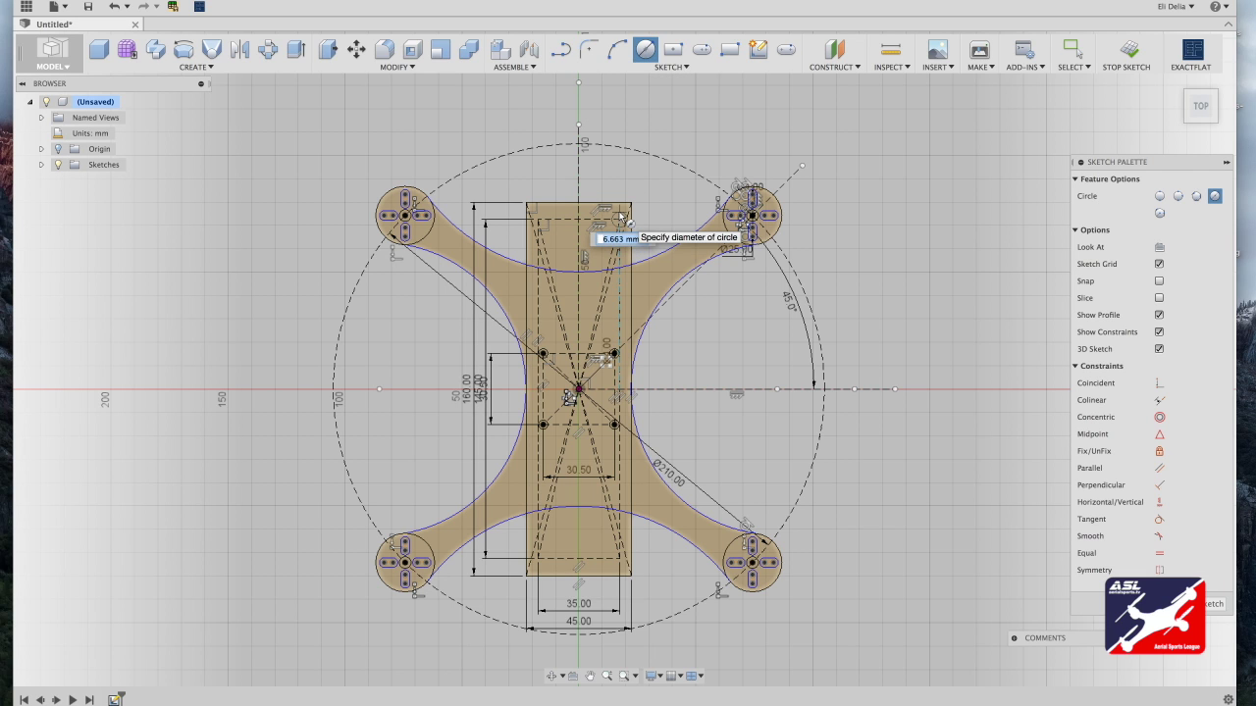
key("Escape")
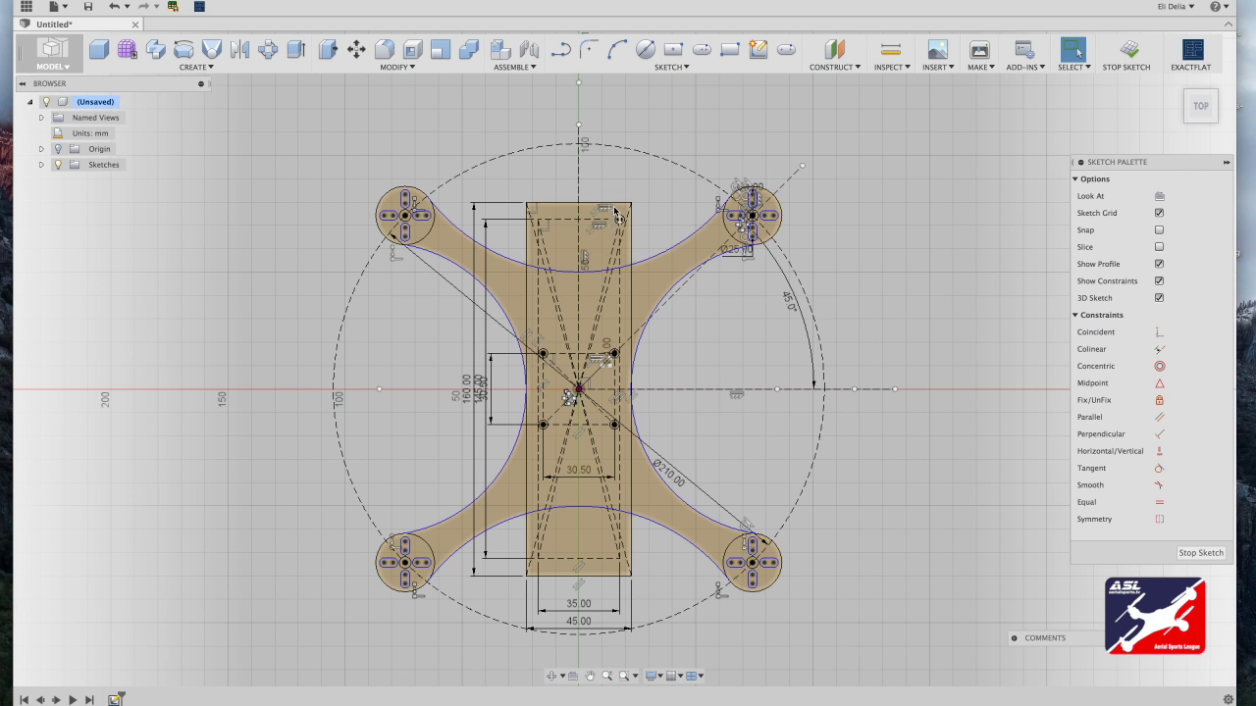
Step: Pattern the new corner circle rectangularly with quantity 2 over -35 mm horizontally and quantity 4 over -145 mm vertically
left_click_drag(604, 214, 629, 229)
left_click(671, 67)
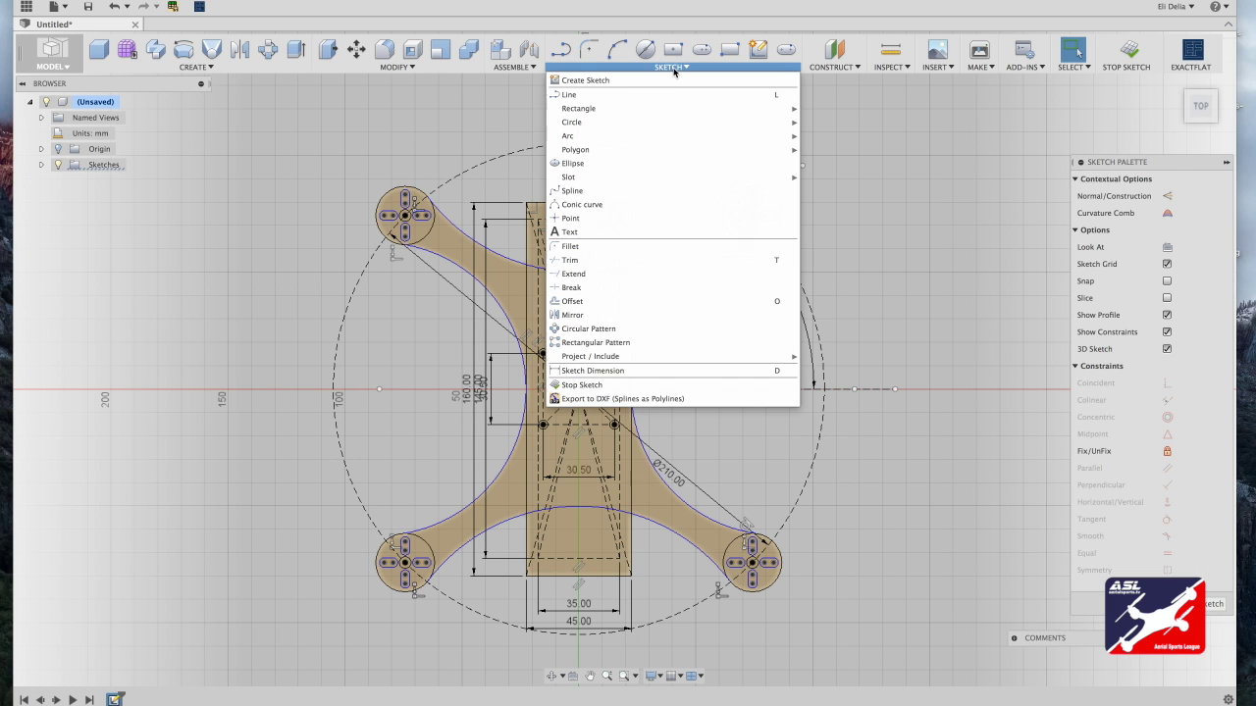
left_click(683, 343)
type("-35")
key("Tab")
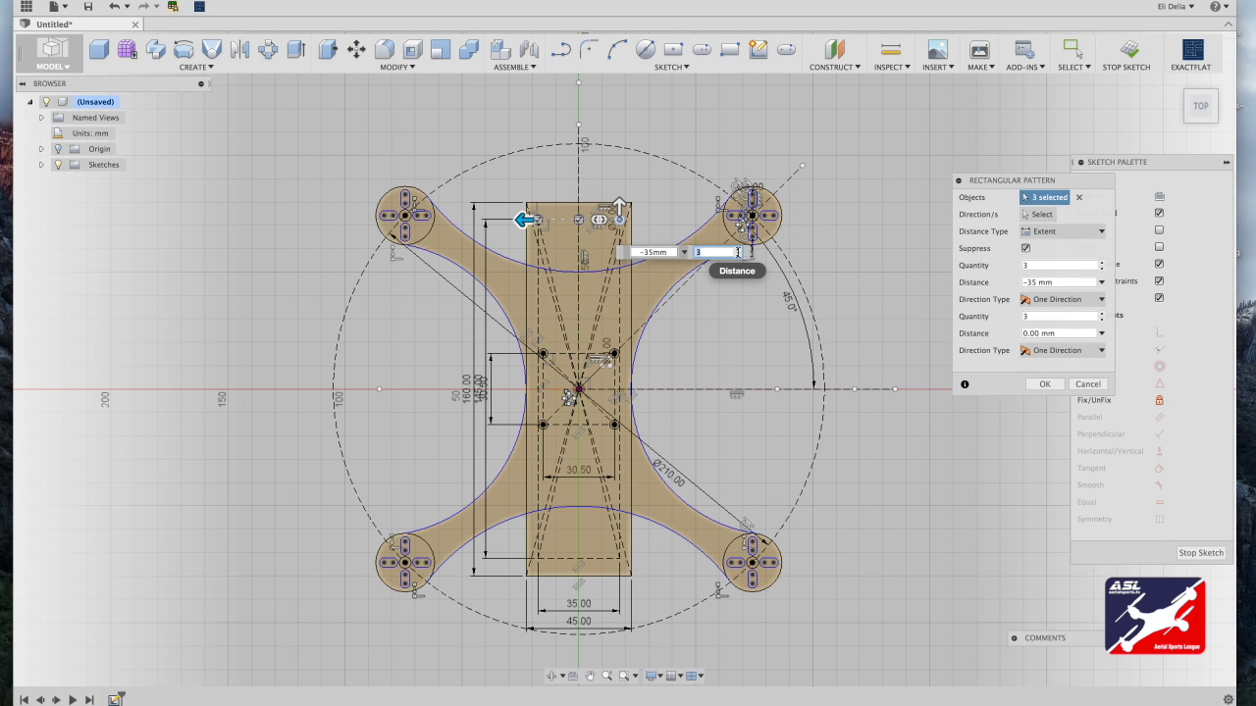
type("2")
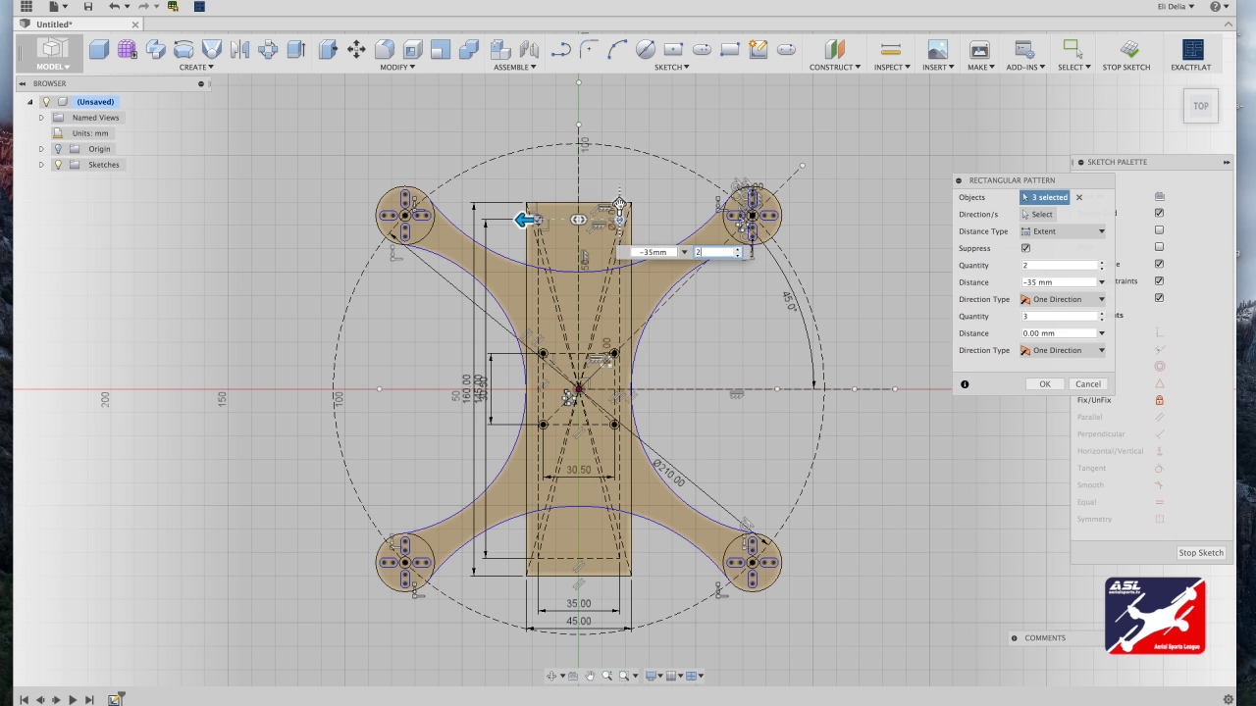
key("Tab")
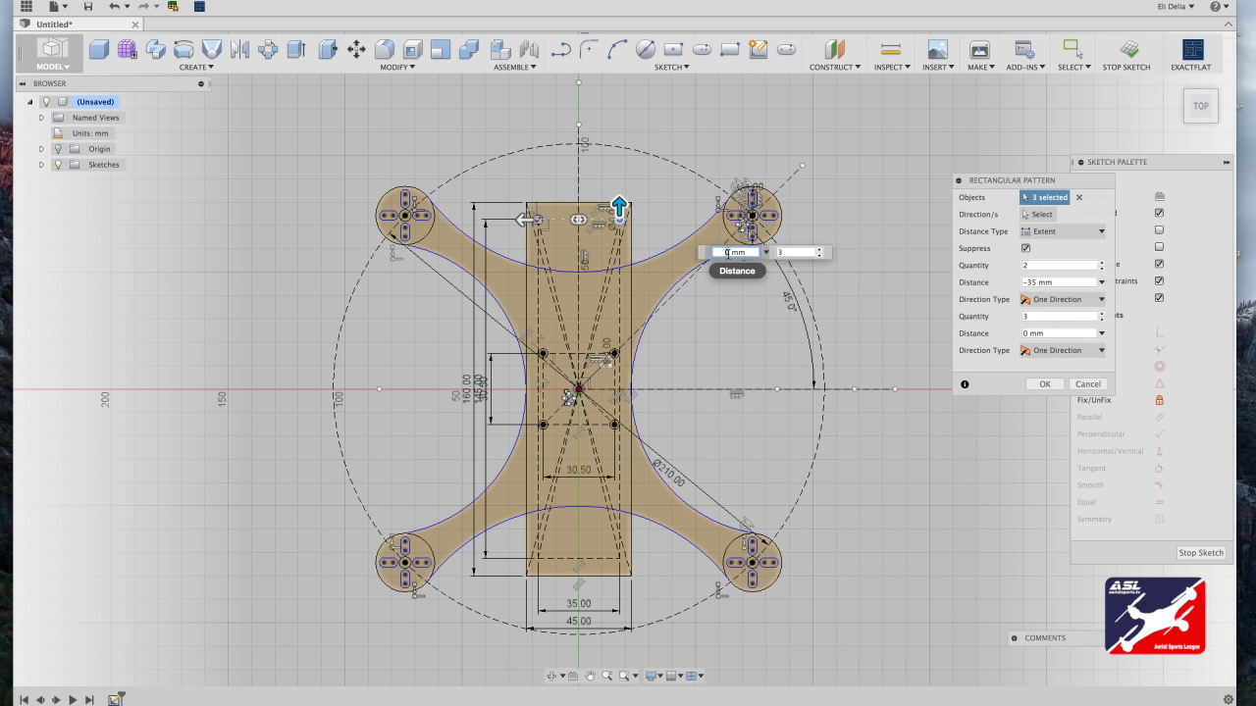
type("-145")
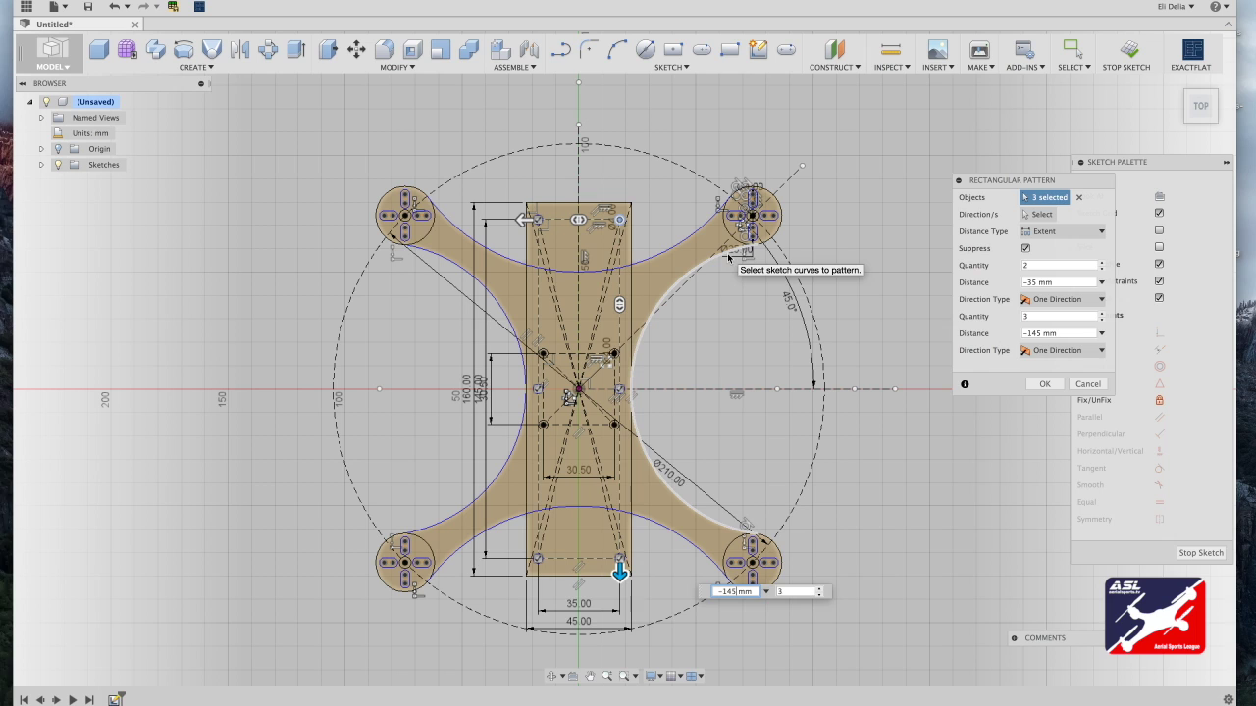
key("Tab")
type("4")
key("Return")
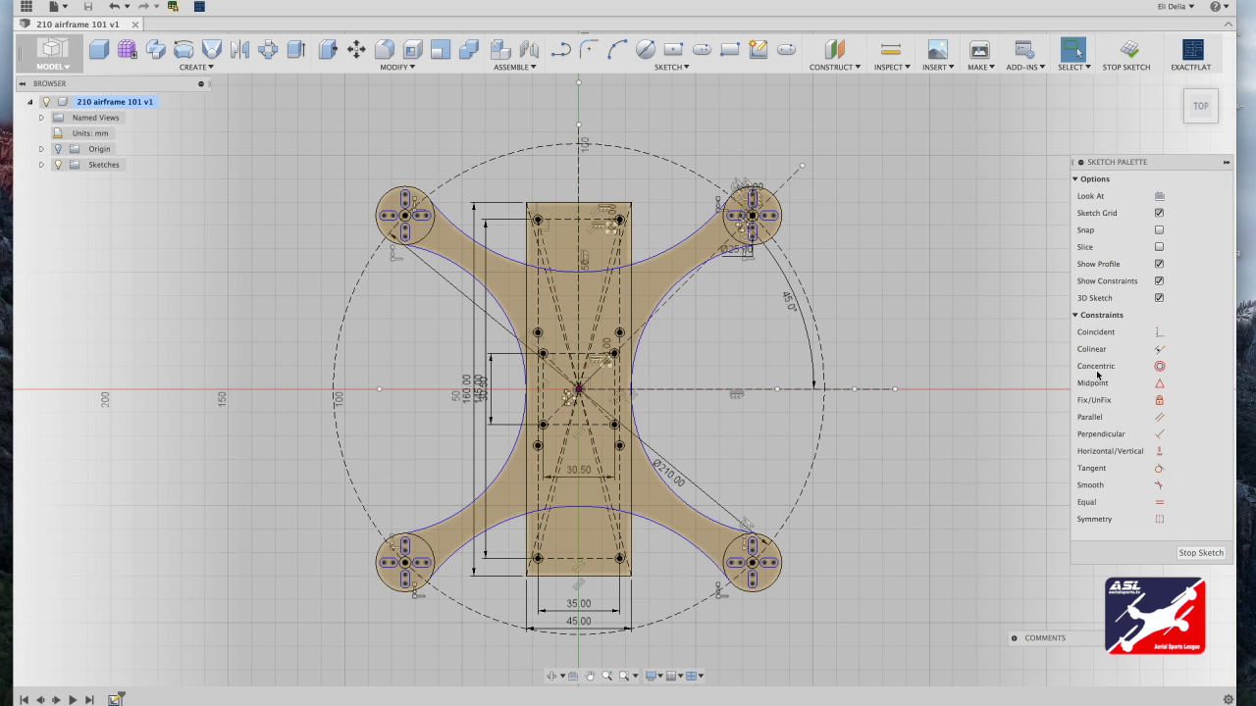
Step: Extrude the body, arm and motor mount profiles 3 mm as a new body, leaving out the holes and slots
middle_click_drag(1020, 196, 1040, 193)
mouse_move(1198, 117)
left_mouse_down()
mouse_move(1172, 52)
mouse_move(1170, 61)
left_mouse_up()
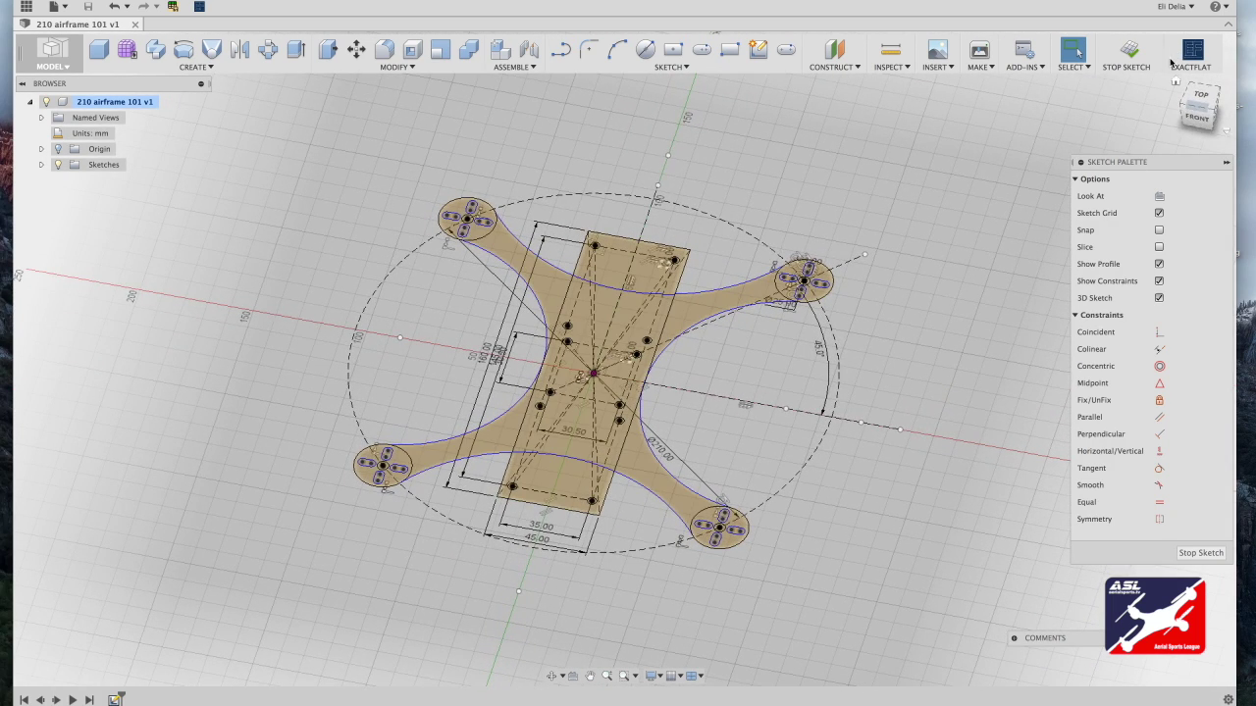
left_click(333, 60)
left_click(461, 221)
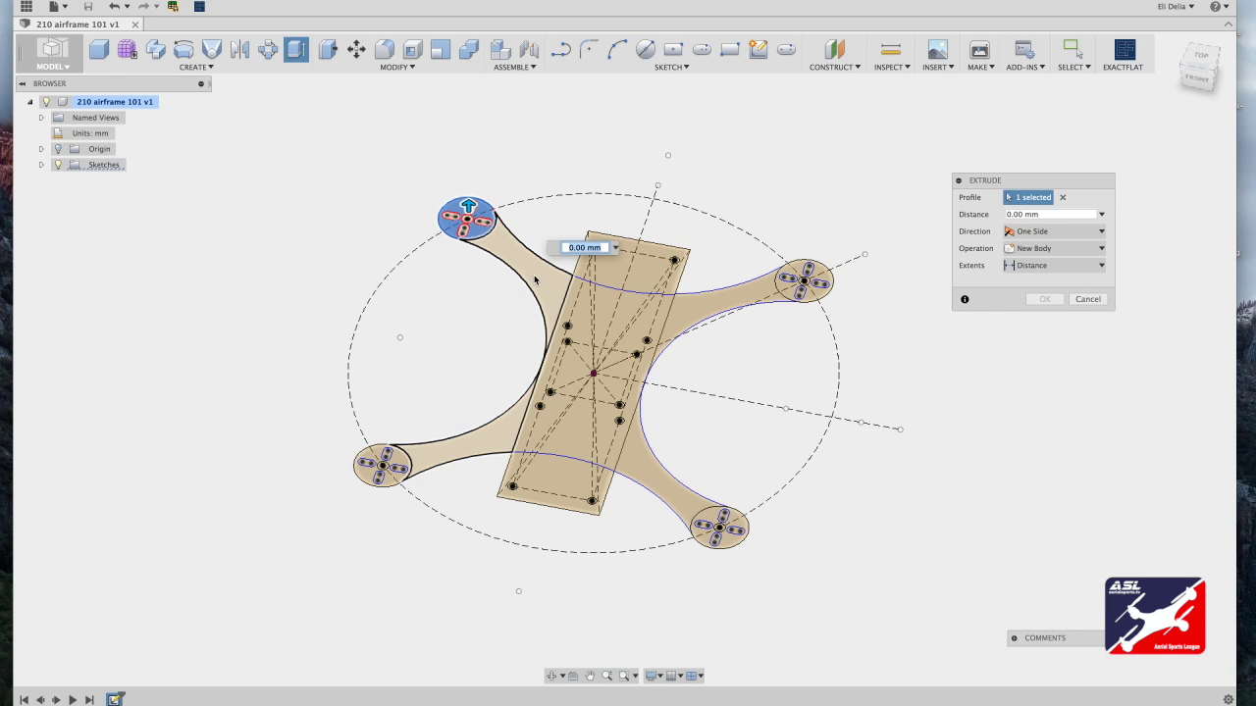
left_click(535, 279)
left_click(613, 277)
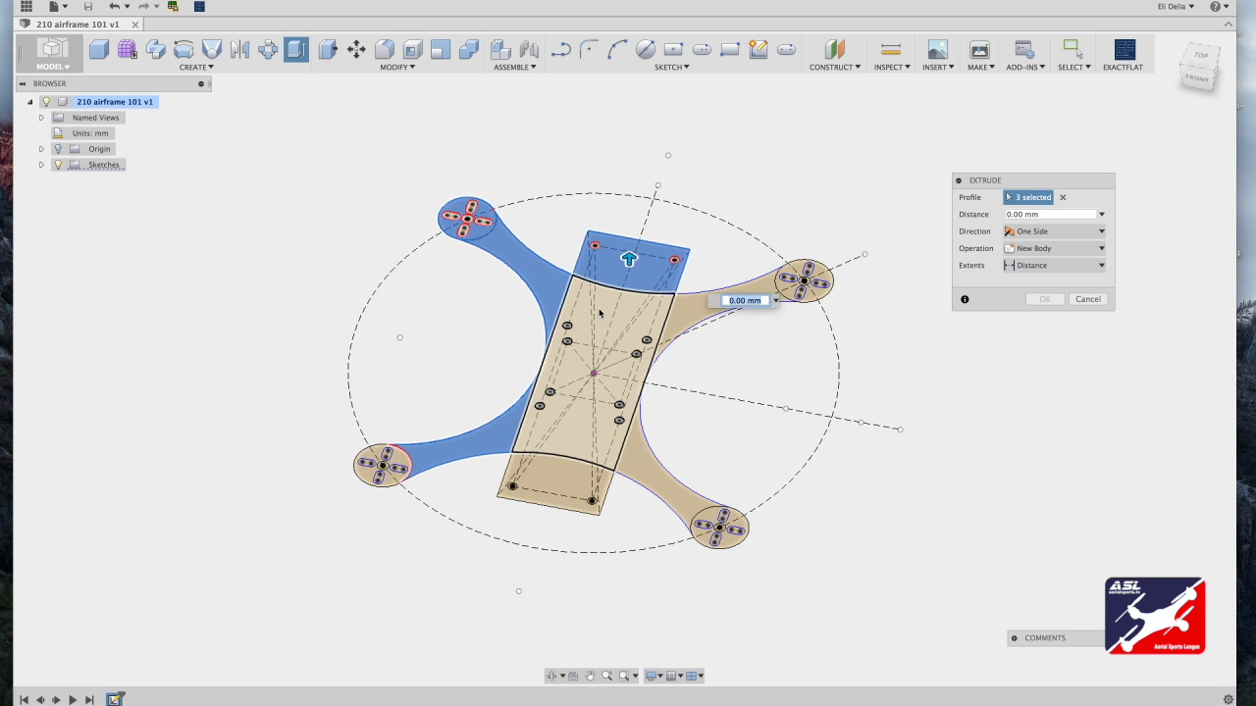
left_click(604, 319)
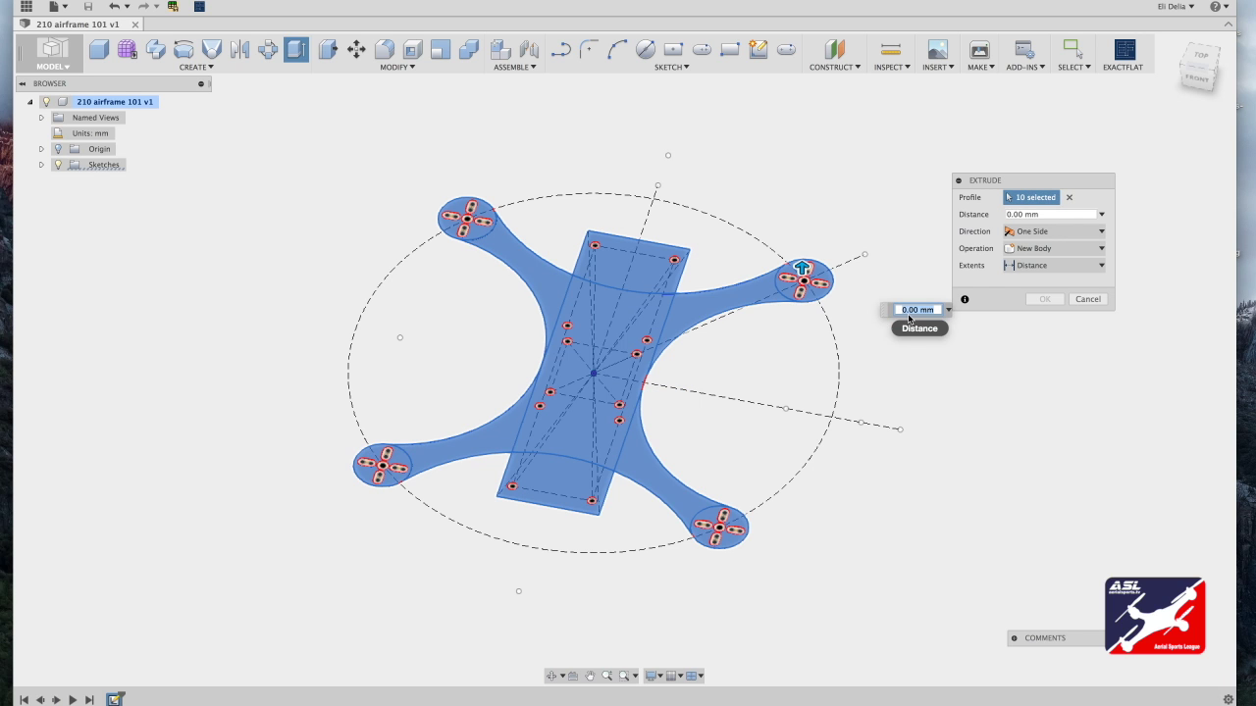
type("3")
key("Return")
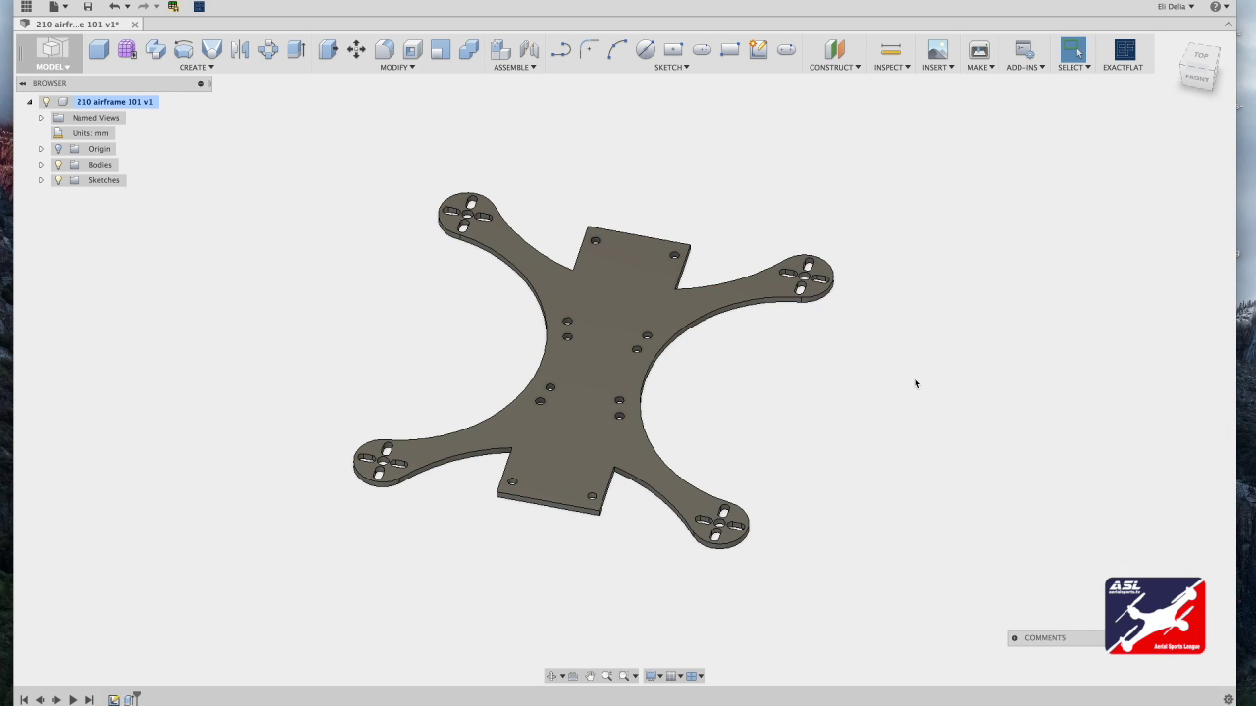
Step: Fillet the four inside vertical edges where the arms meet the body plate with a constant radius
middle_click_drag(914, 380, 1039, 444, "shift")
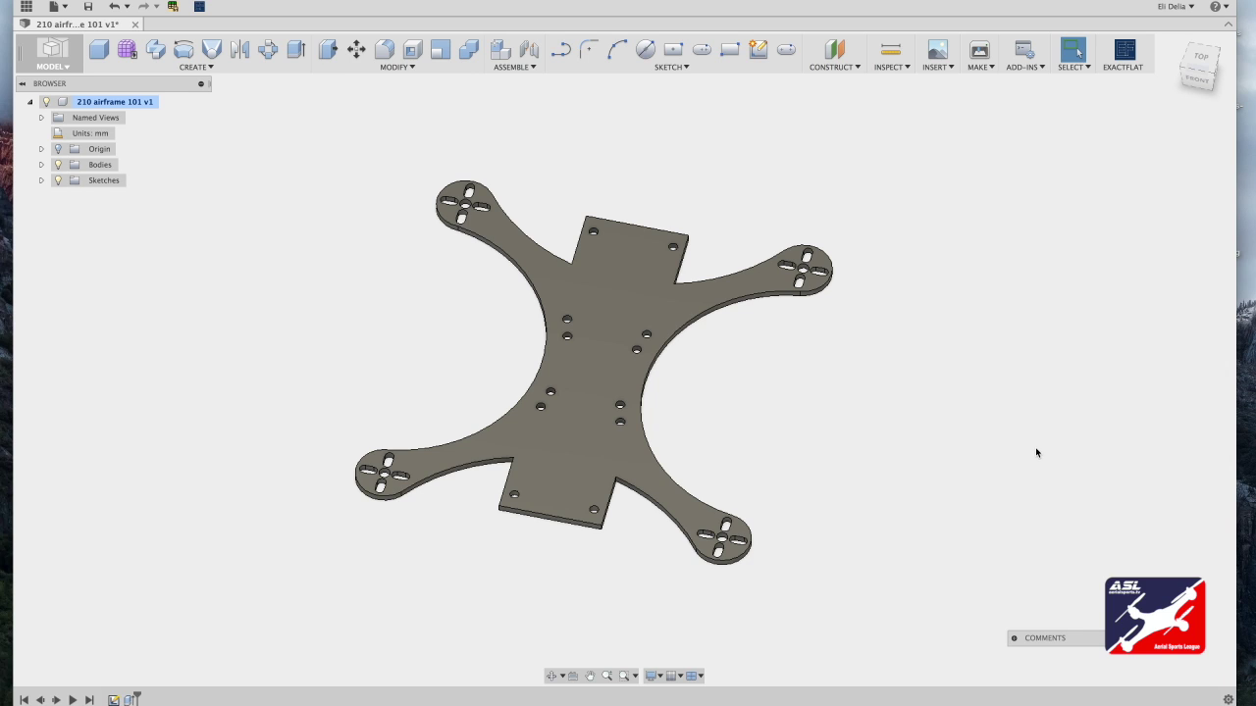
left_click(383, 54)
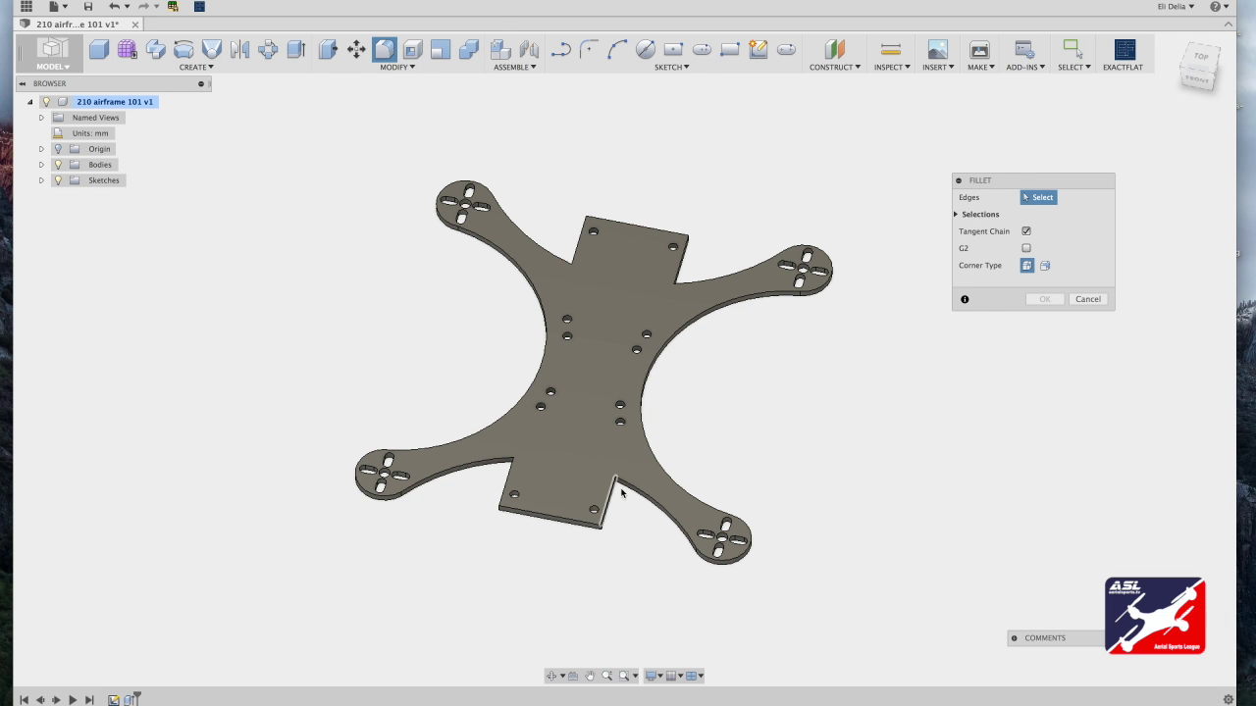
scroll(626, 488, "up", 5)
scroll(626, 489, "down", 3)
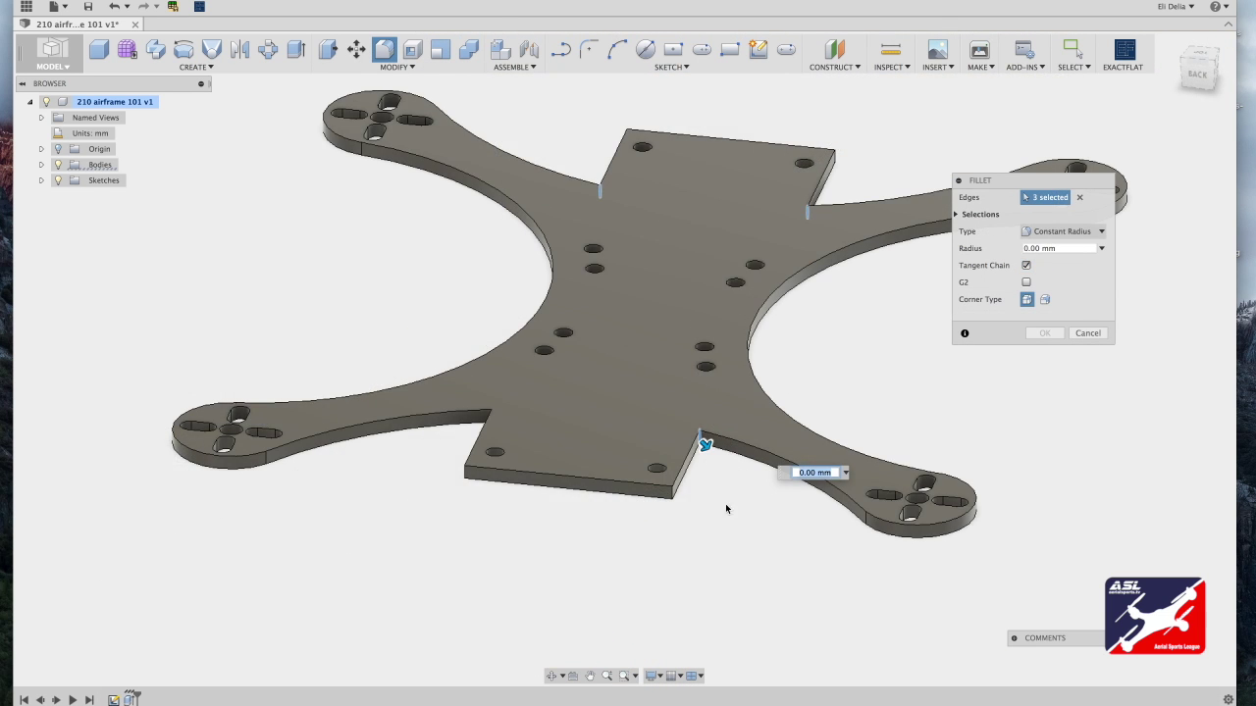
left_click_drag(1187, 82, 1222, 79)
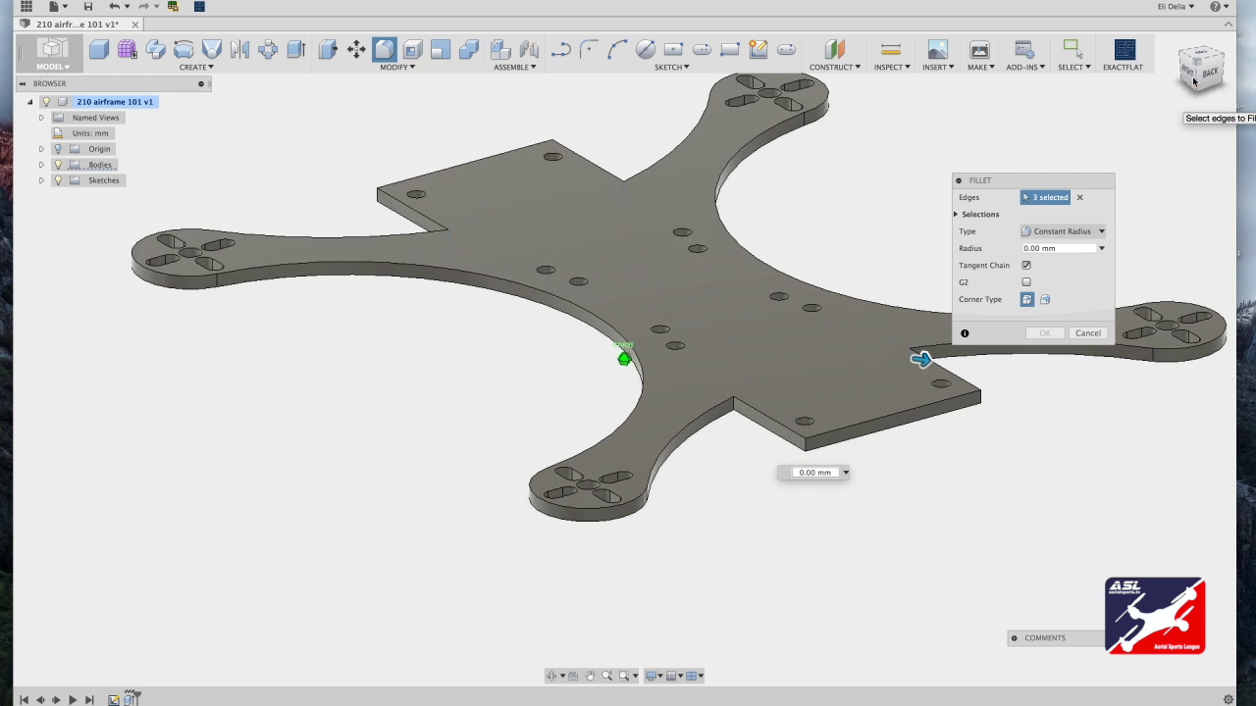
left_click(733, 403)
left_click(1029, 252)
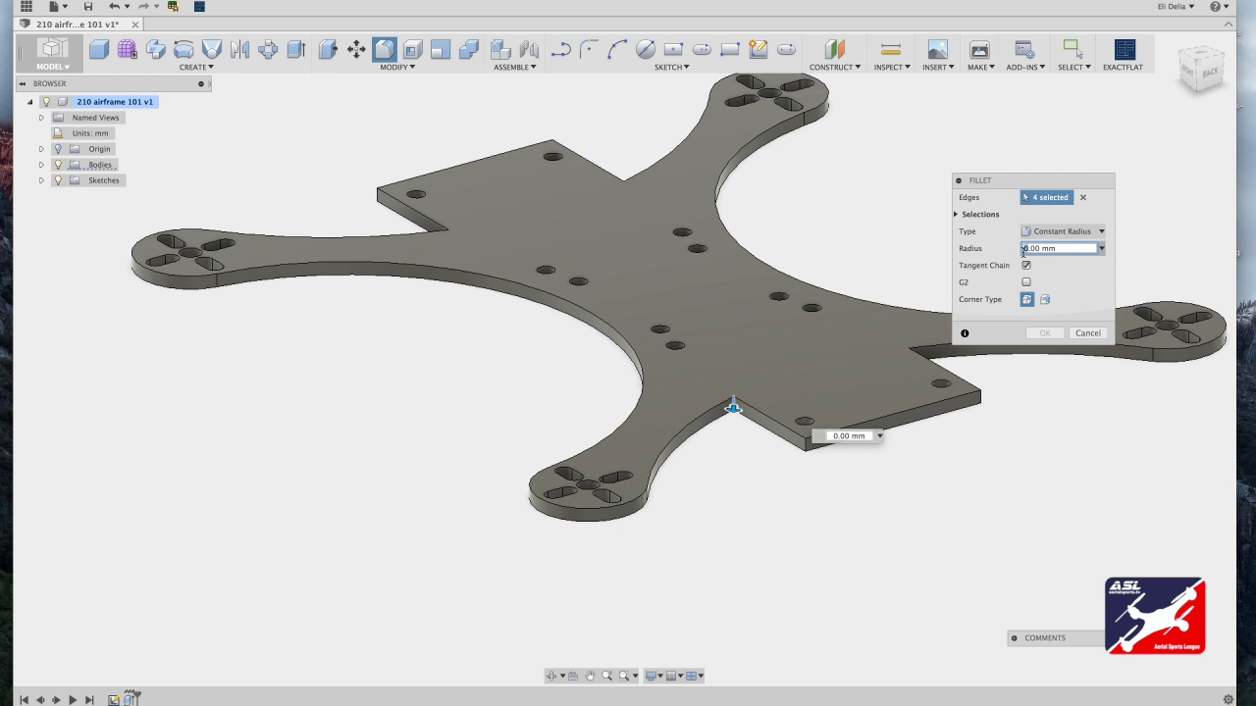
key("Escape")
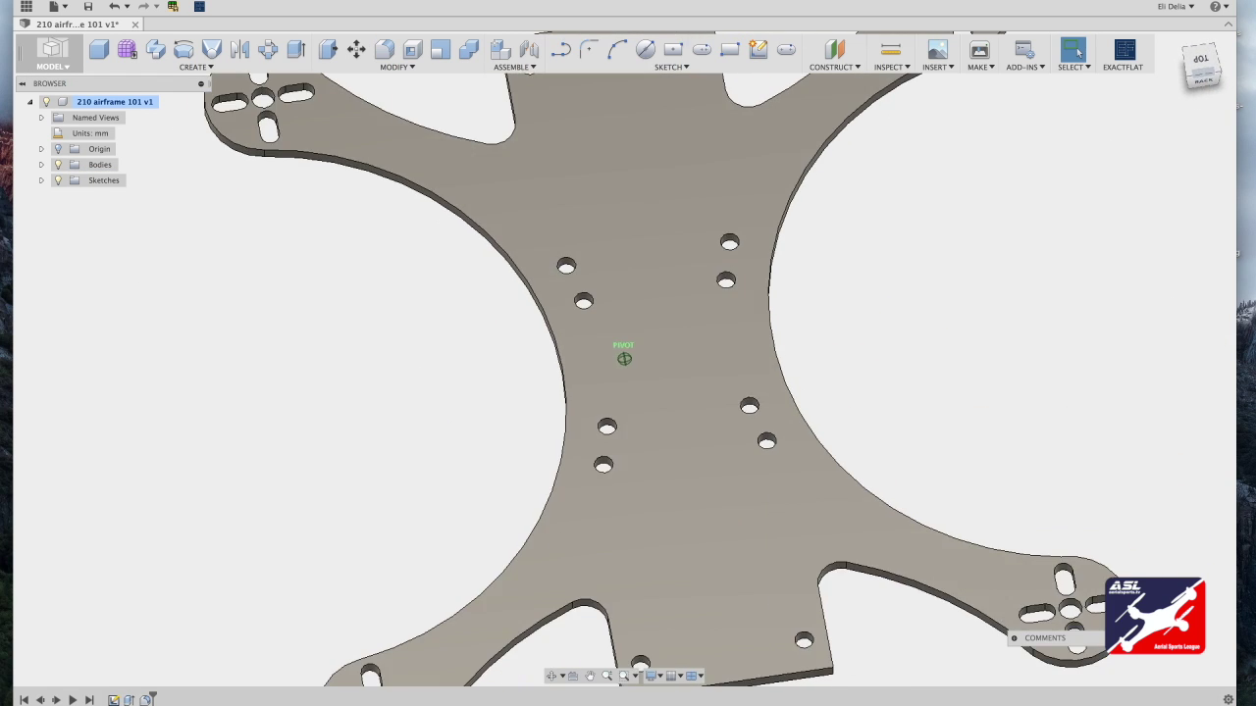
Step: Fillet the four outer corner edges of the rectangular body plate with a constant 5 mm radius
middle_click_drag(1125, 162, 1125, 204, "shift")
scroll(1126, 204, "down", 5)
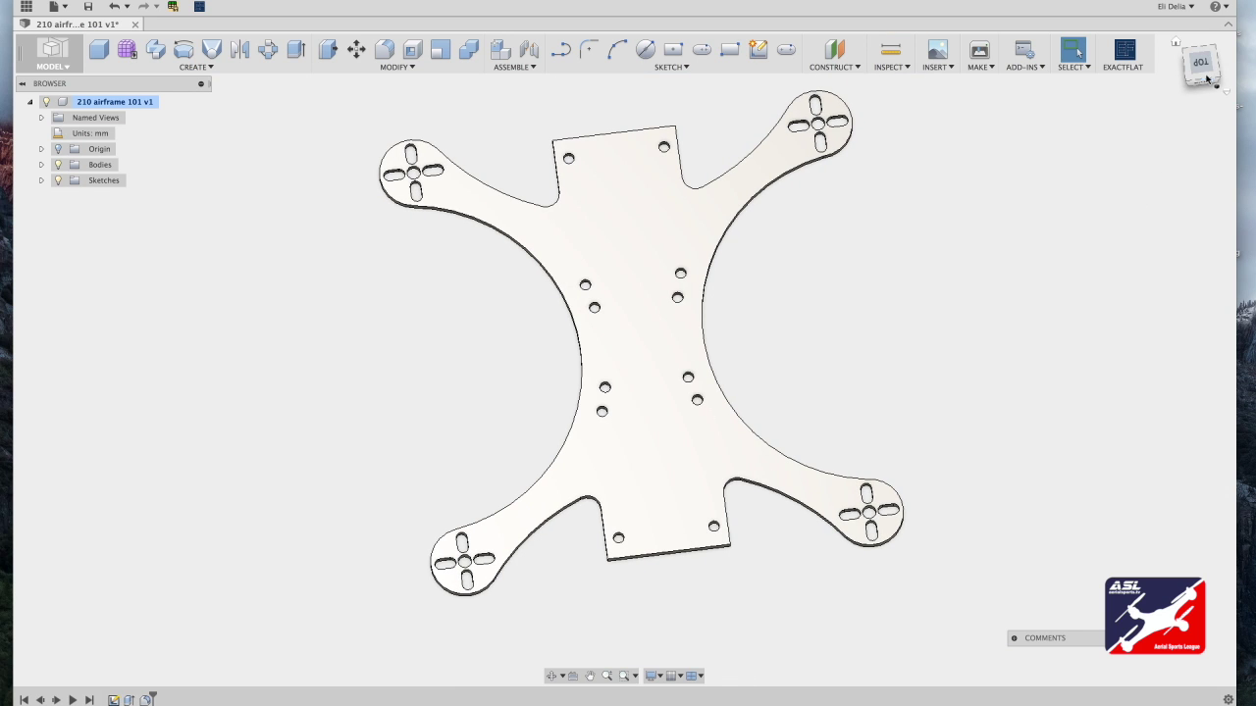
left_click_drag(1205, 77, 1176, 41)
scroll(861, 368, "up", 5)
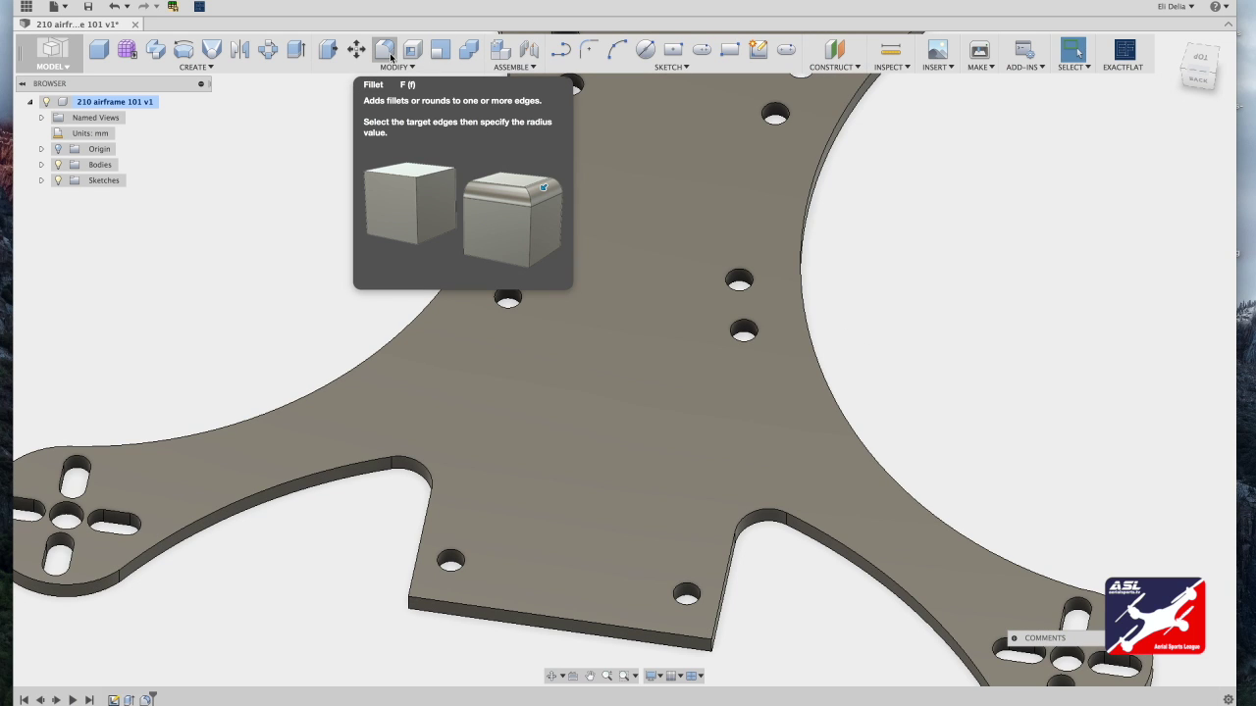
left_click(391, 57)
left_click(713, 646)
left_click(407, 605)
scroll(407, 607, "down", 3)
left_click_drag(1199, 73, 1119, 63)
left_click(680, 496)
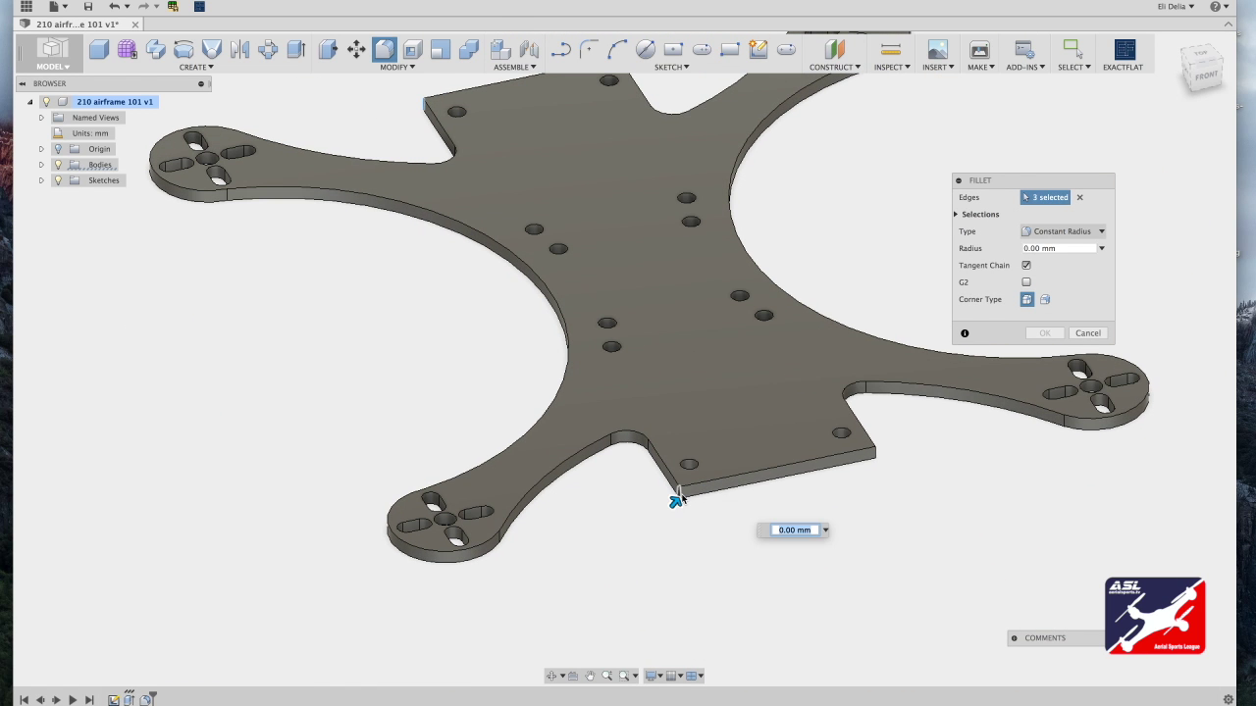
left_click(876, 453)
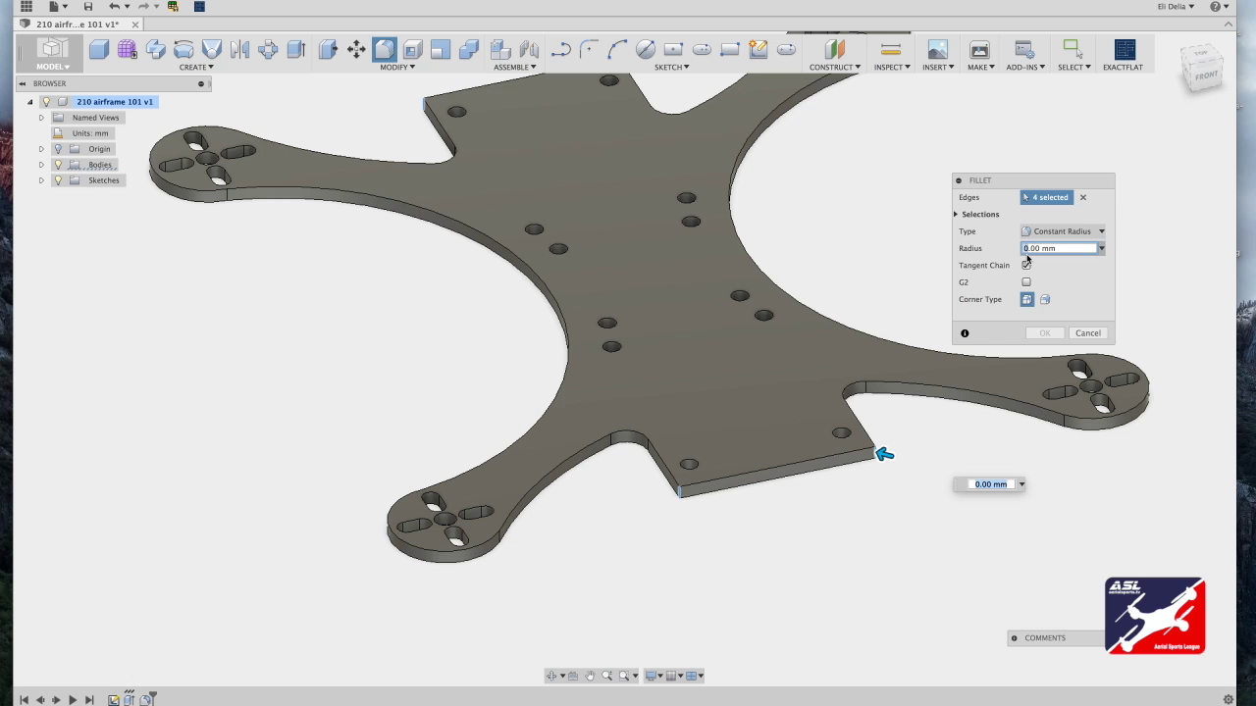
type("1")
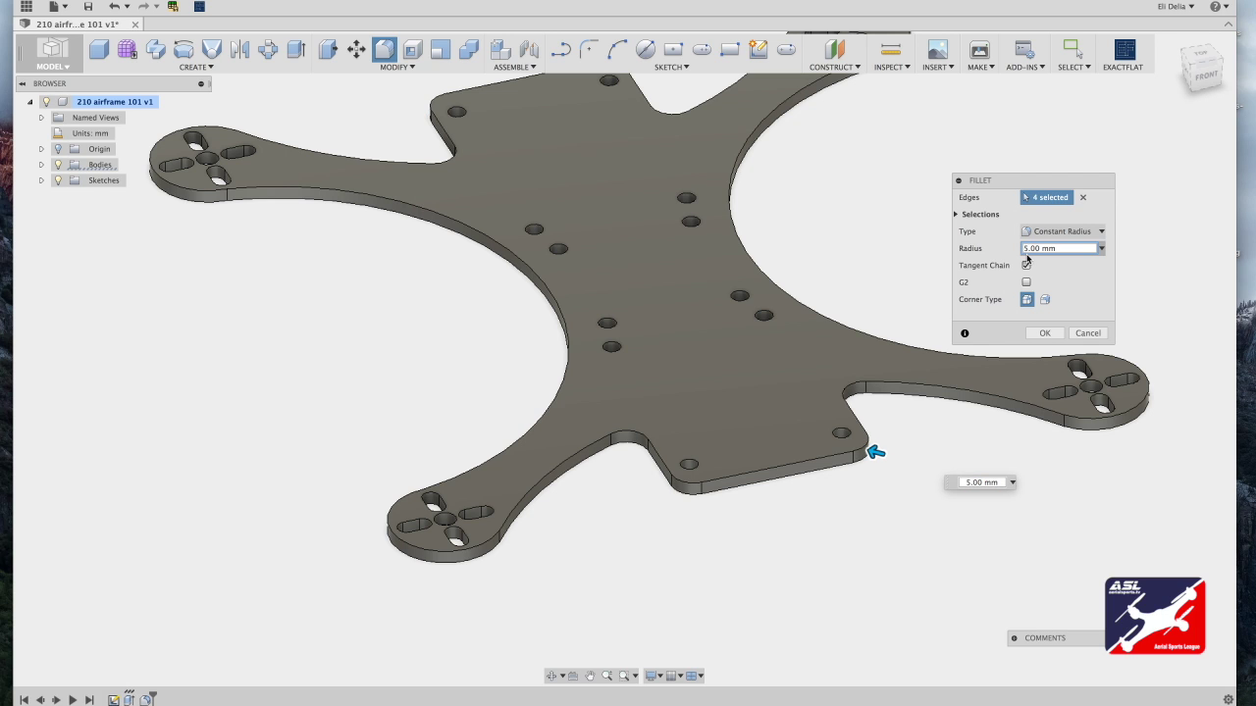
key("Return")
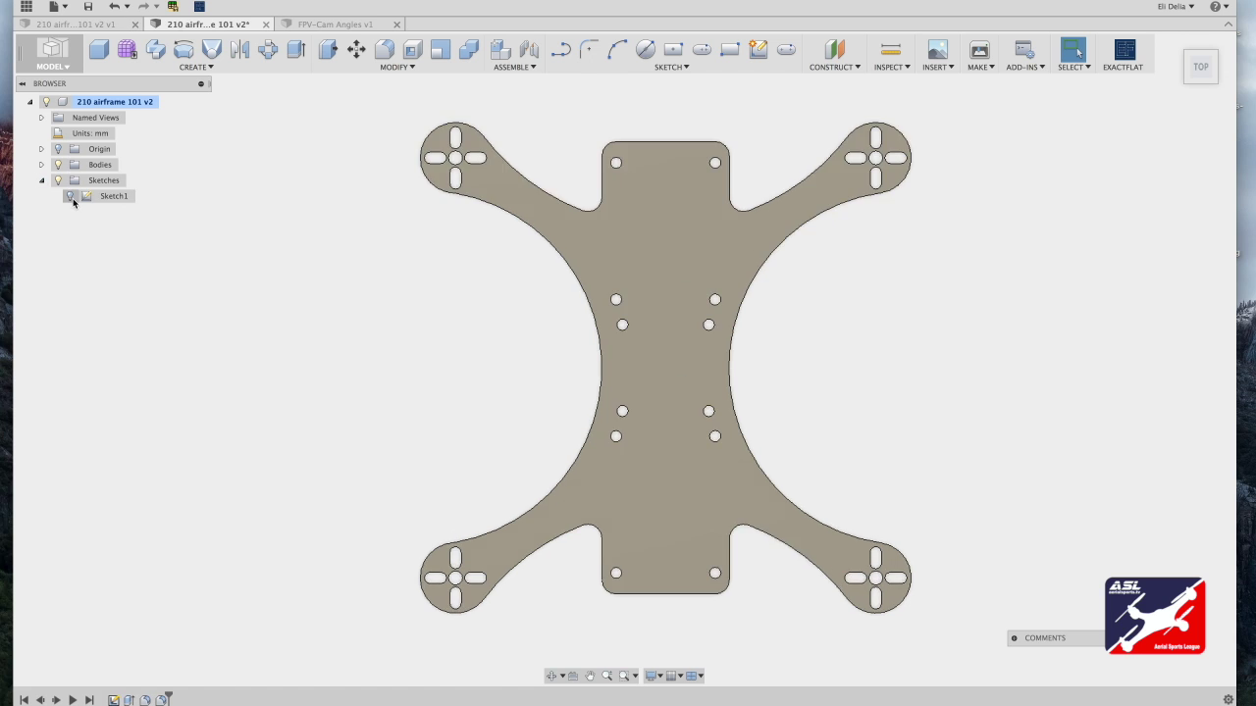
Step: Show Sketch1 and open it for editing
left_click(68, 197)
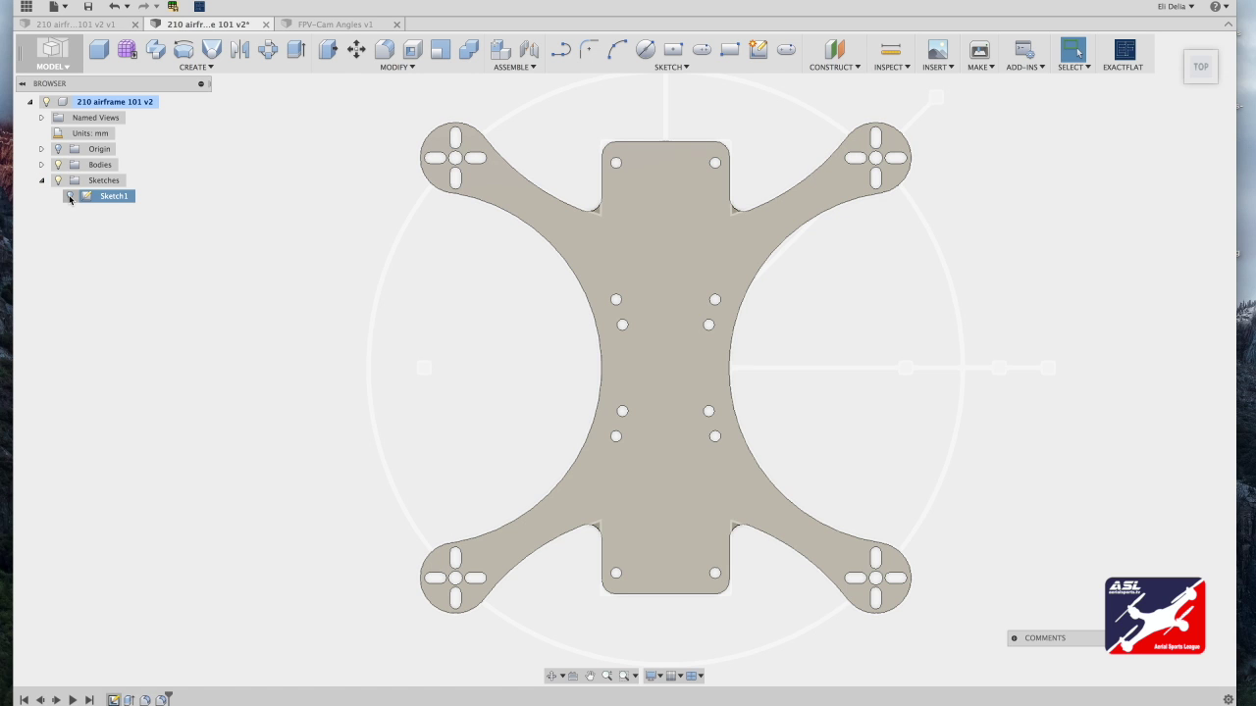
left_click(103, 195)
right_click(103, 194)
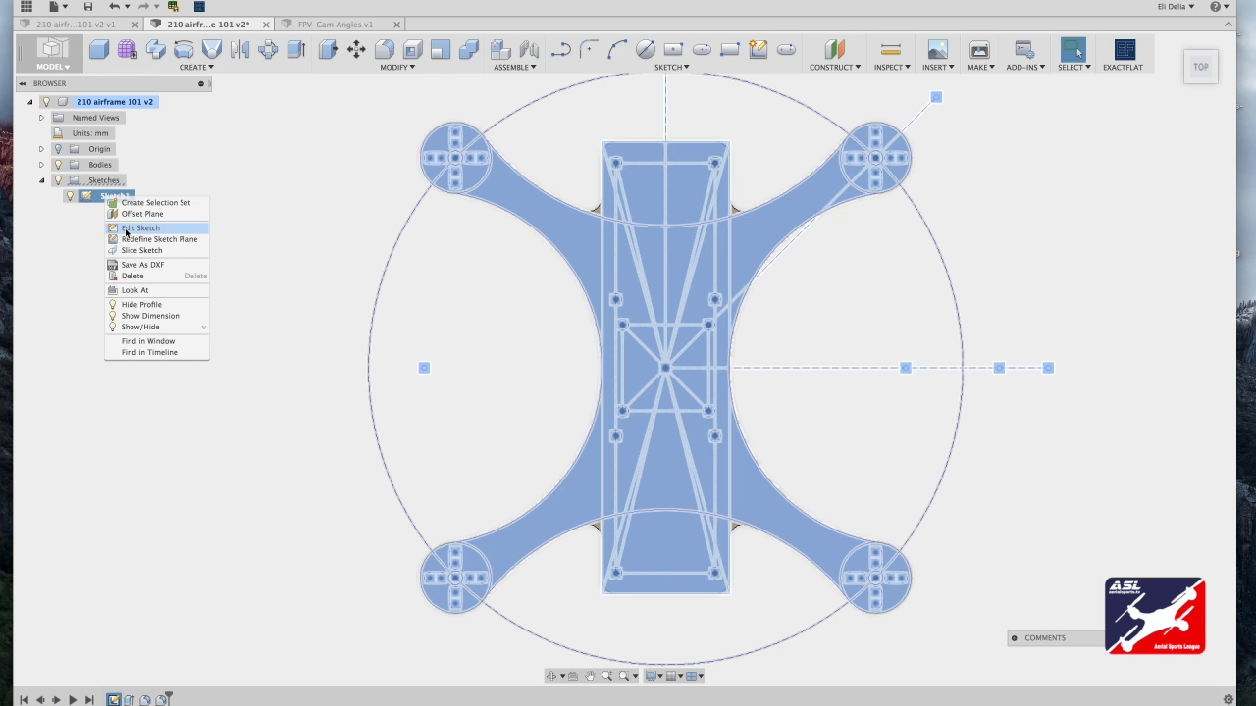
left_click(126, 228)
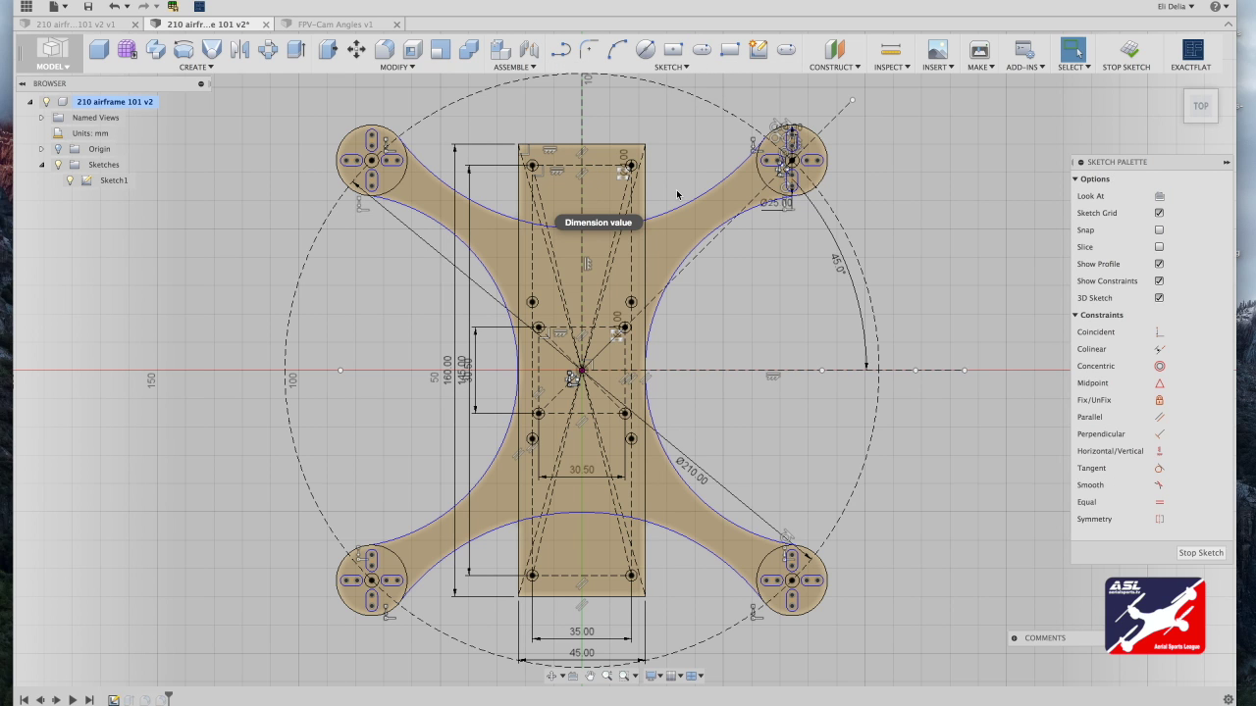
Step: Draw a horizontal center-point slot 1.5 mm wide, centered on the upper edge of the 145 by 35 mm construction rectangle
left_click(702, 50)
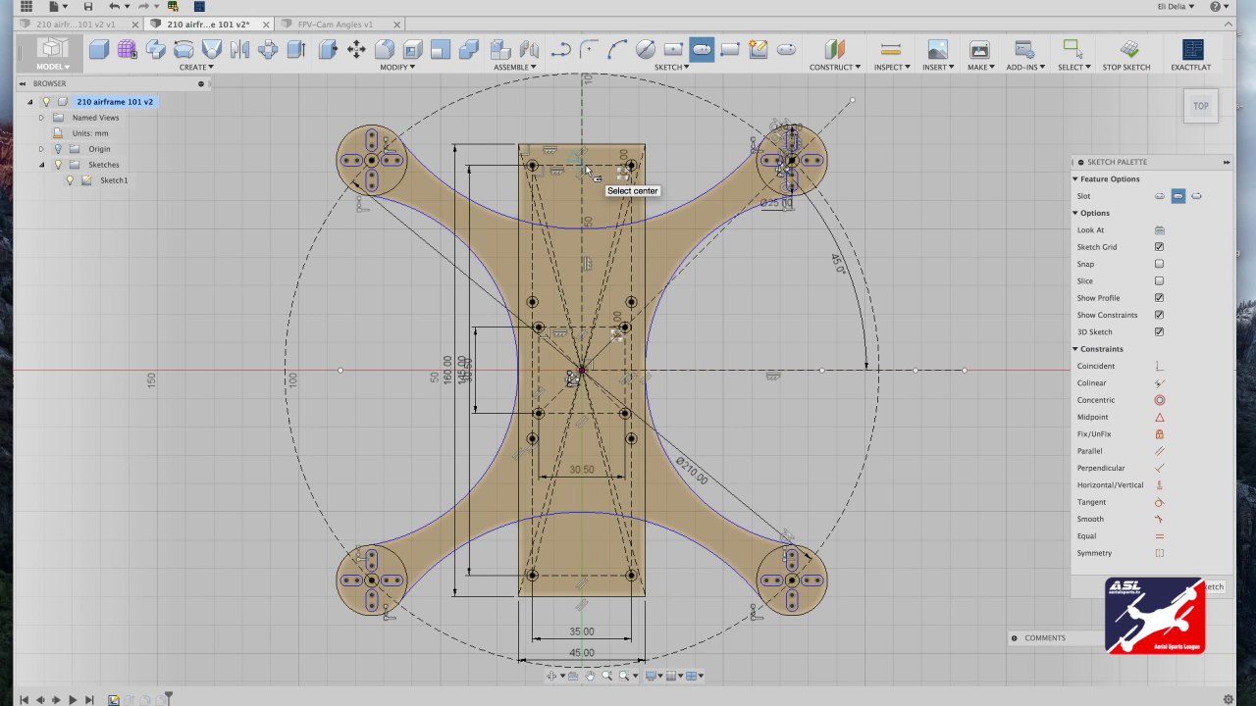
left_click(584, 168)
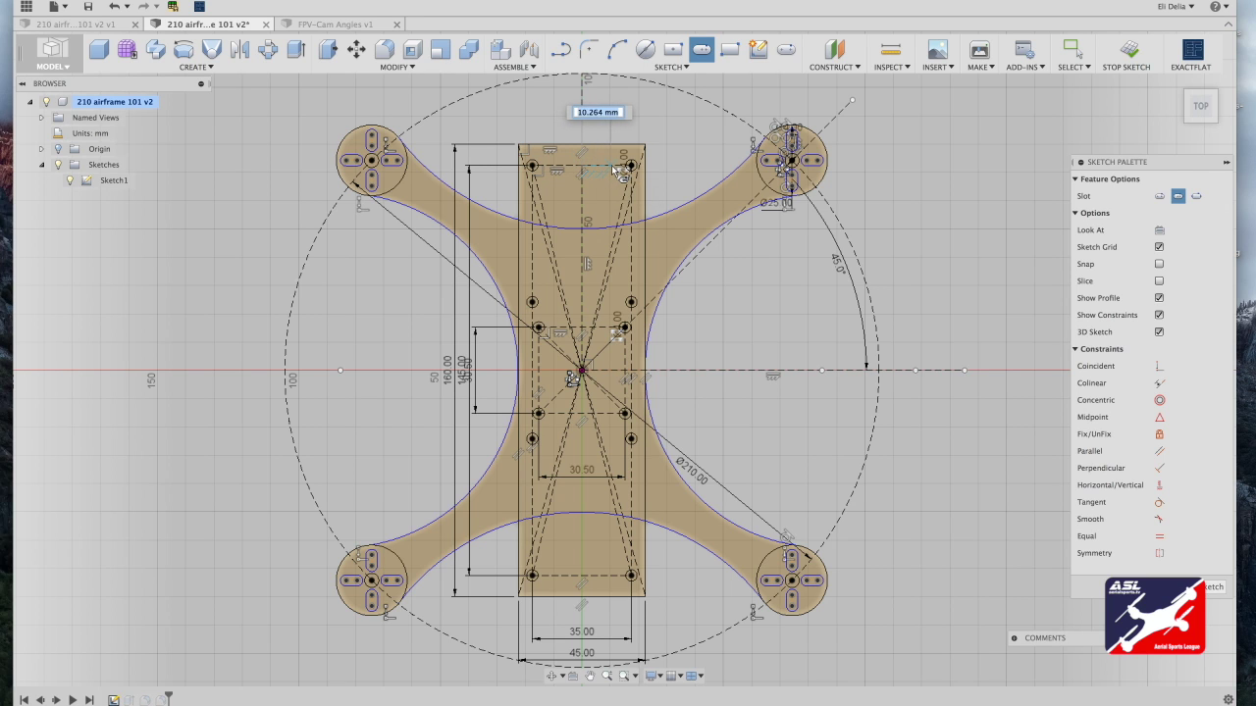
left_click(616, 172)
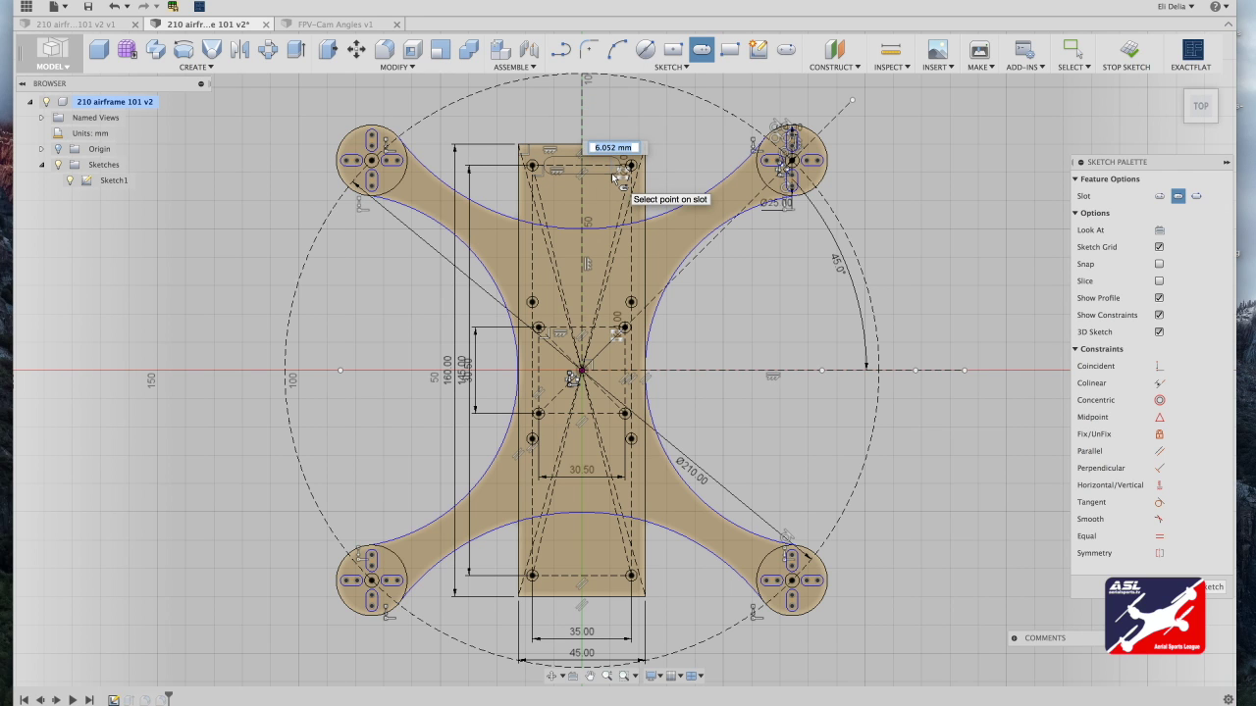
type("1.5")
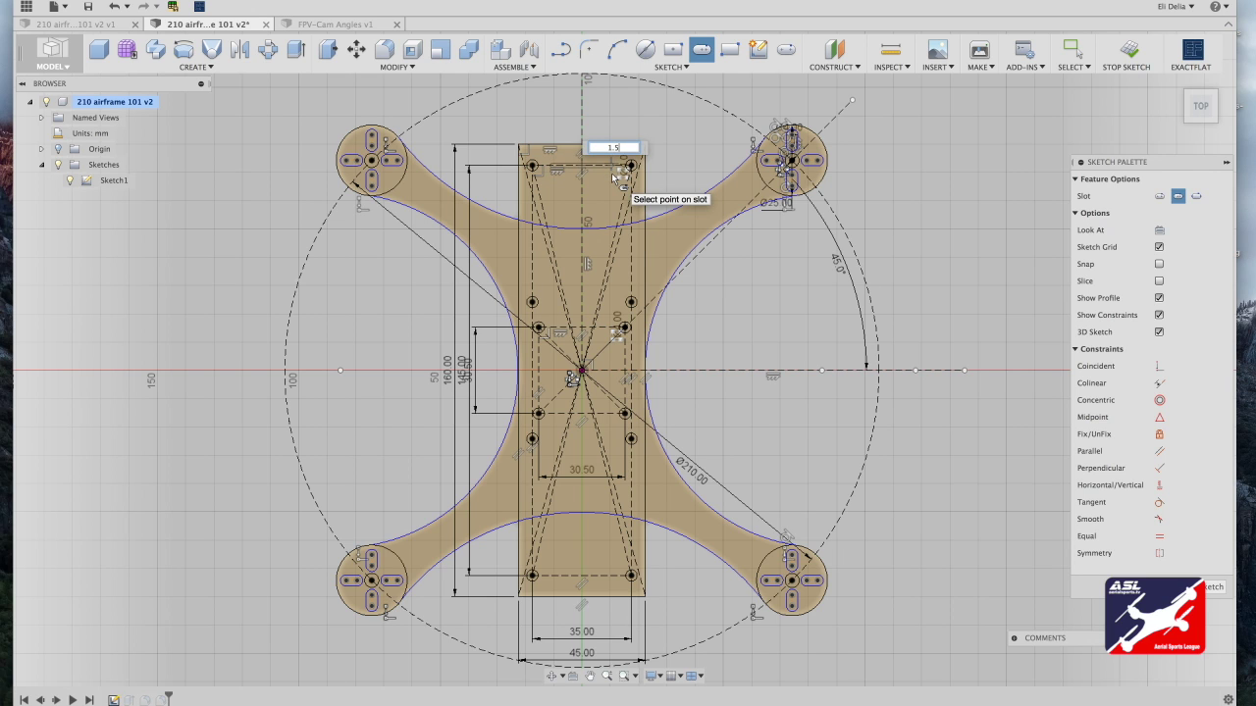
key("Return")
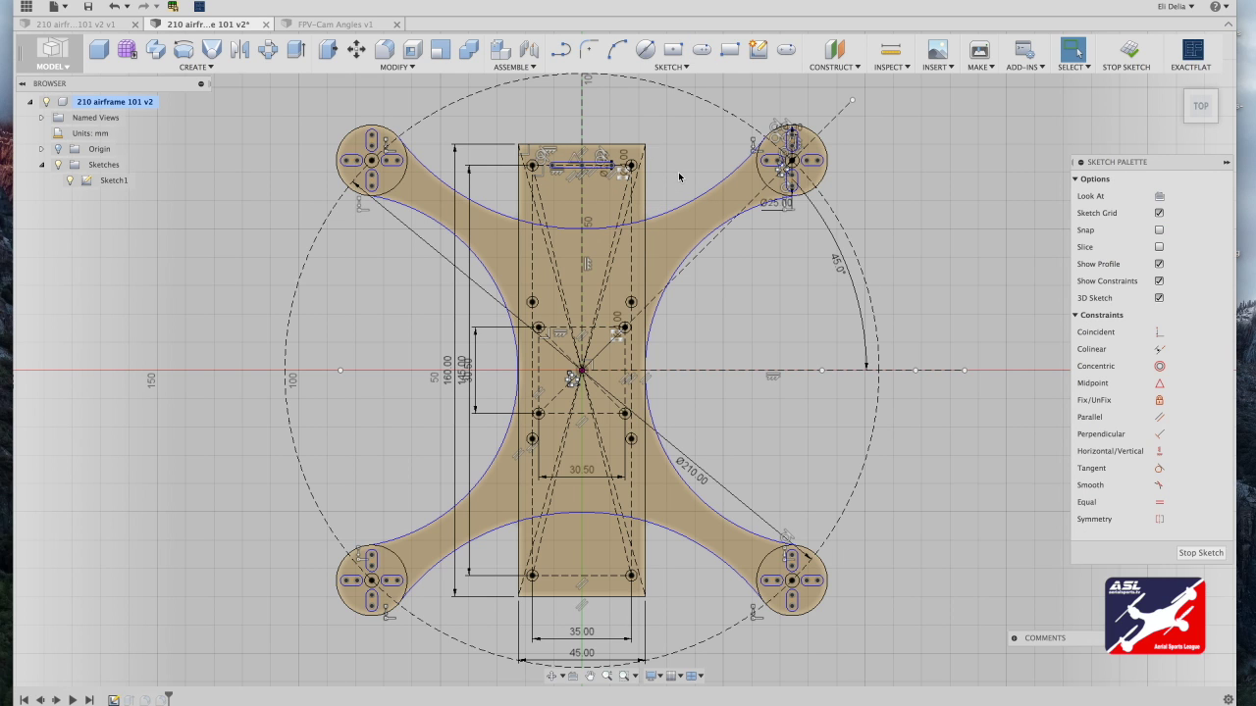
Step: Draw a vertical center-point slot 2 mm wide at the middle of the construction rectangle's right edge
left_click(702, 53)
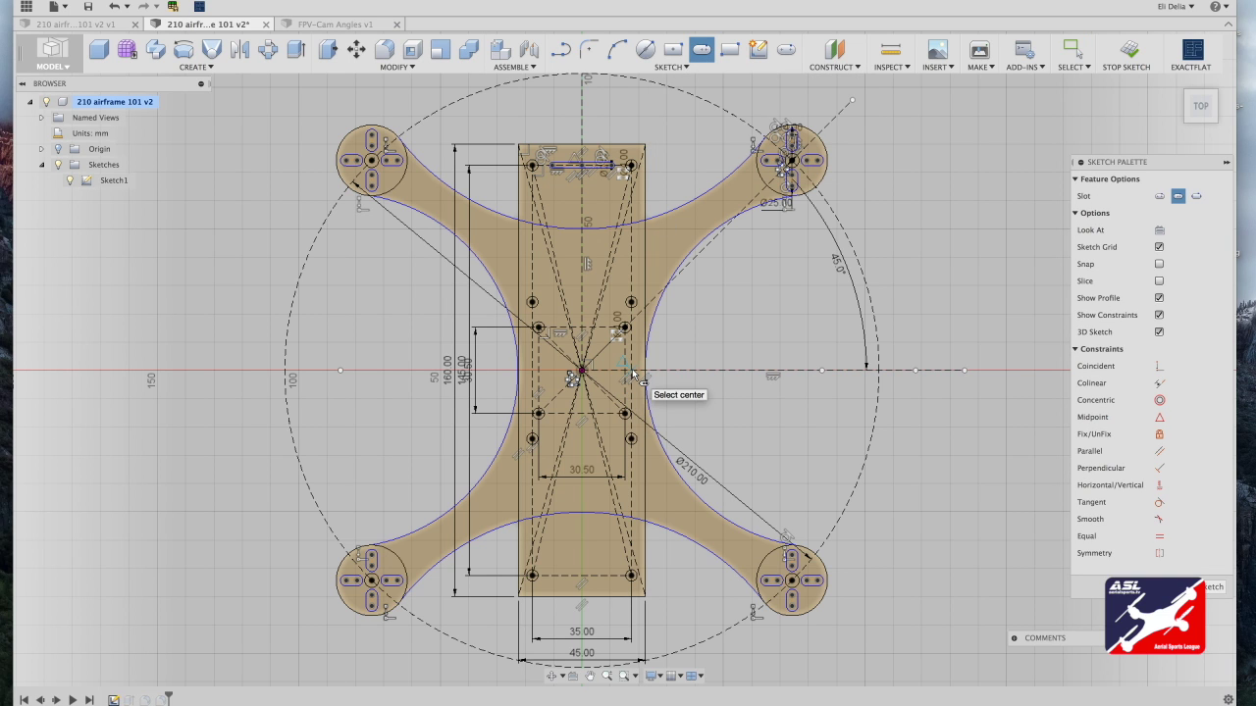
left_click(582, 369)
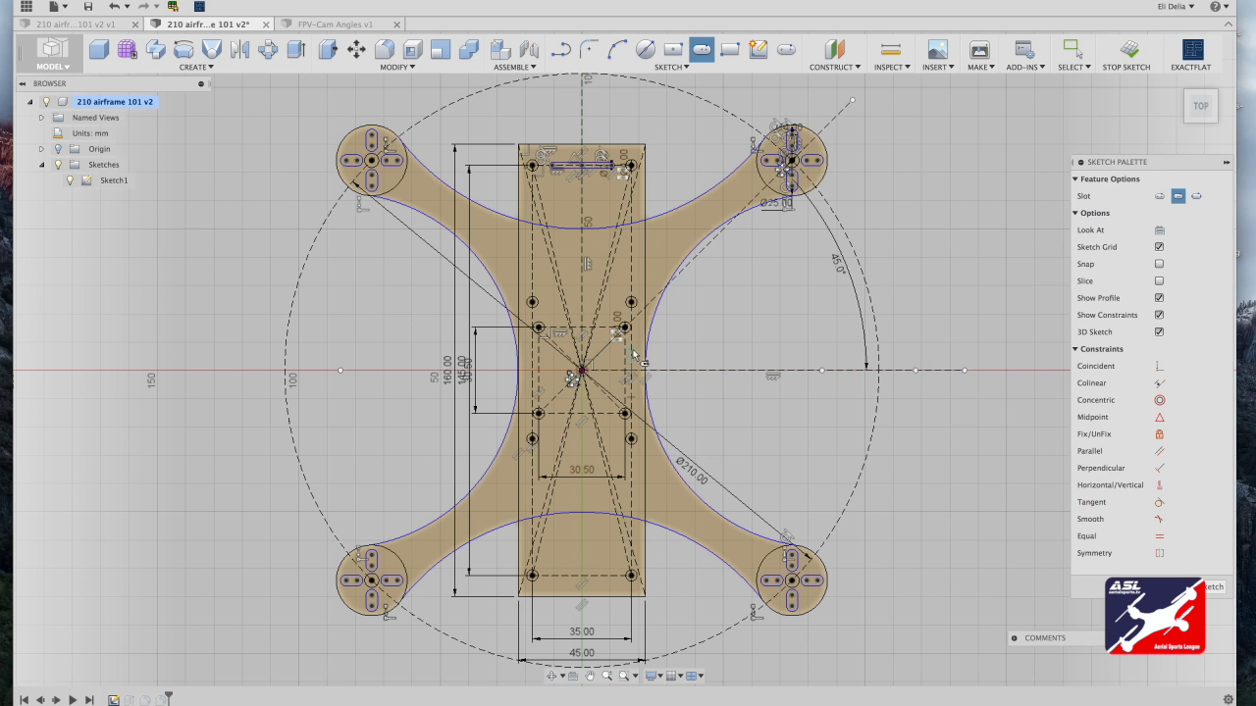
type("2")
key("Return")
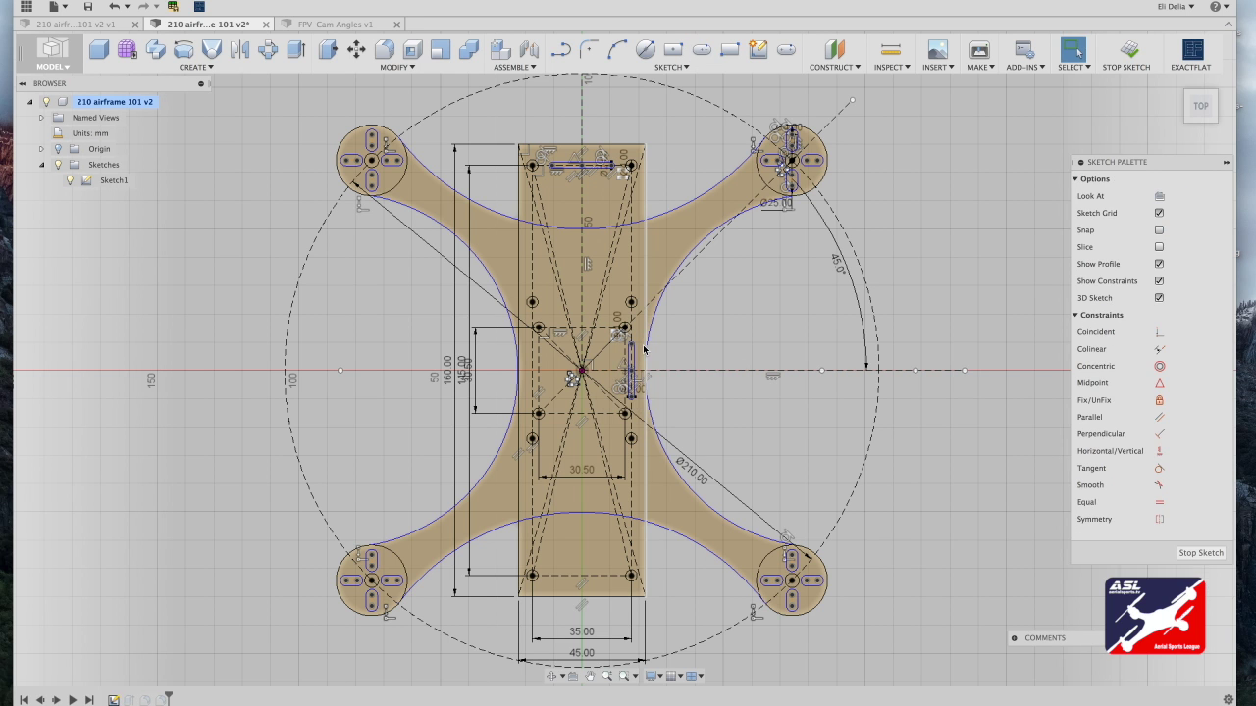
Step: Move the vertical slot outward between the hole line and the body's right edge, centered on the horizontal axis
scroll(645, 350, "up", 5)
scroll(678, 442, "up", 4)
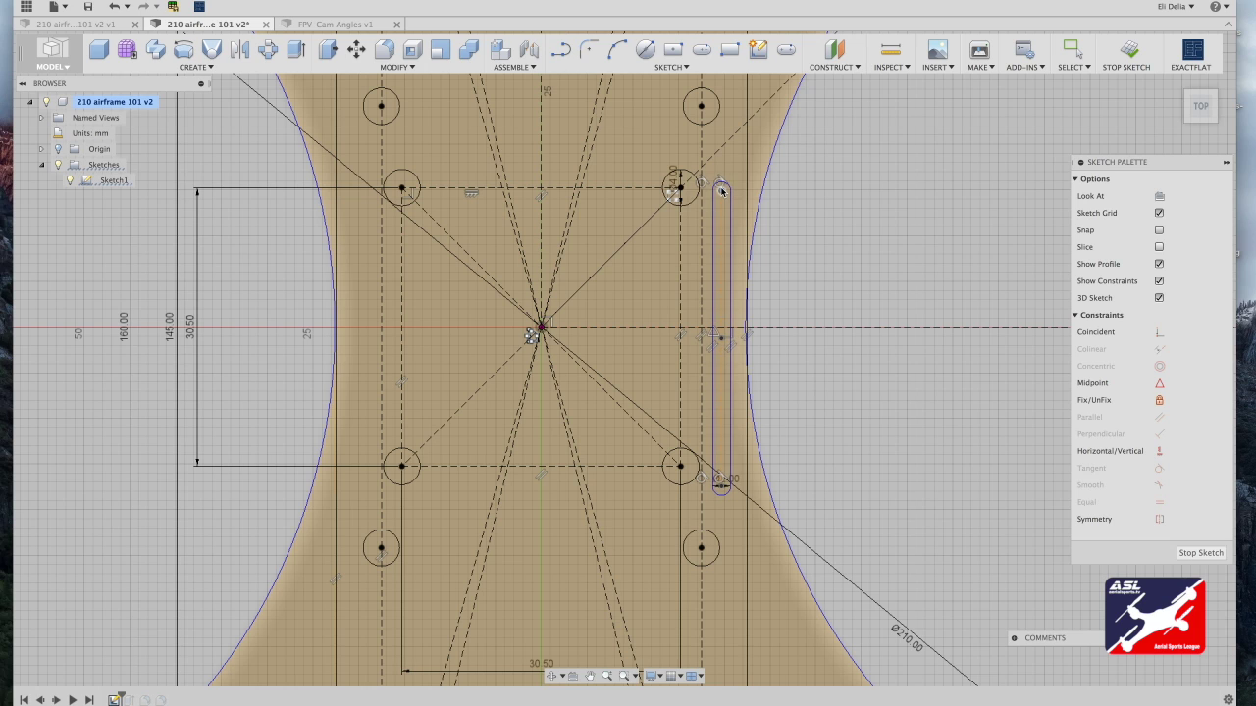
left_click_drag(721, 239, 723, 233)
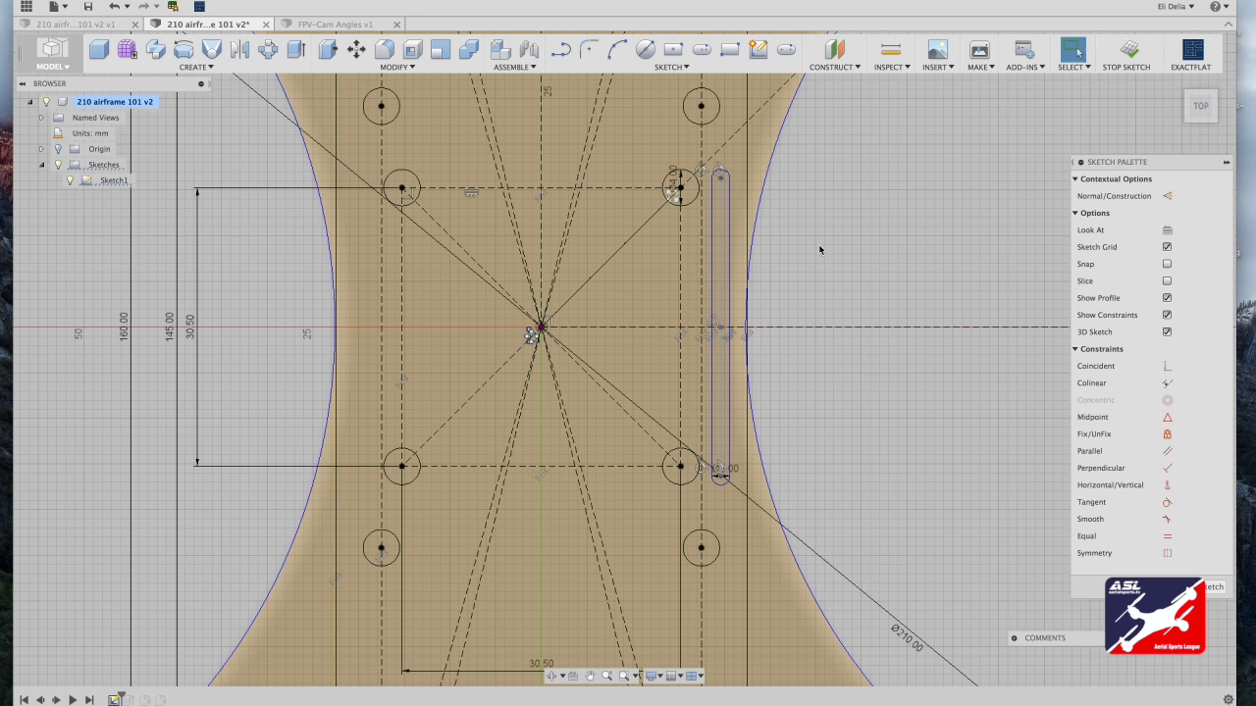
key("Escape")
Step: Start a rectangular pattern of the vertical slot with quantity 2 over an extent of -39.5 mm horizontally
scroll(636, 146, "down", 3)
left_click_drag(636, 146, 662, 390)
left_click(681, 69)
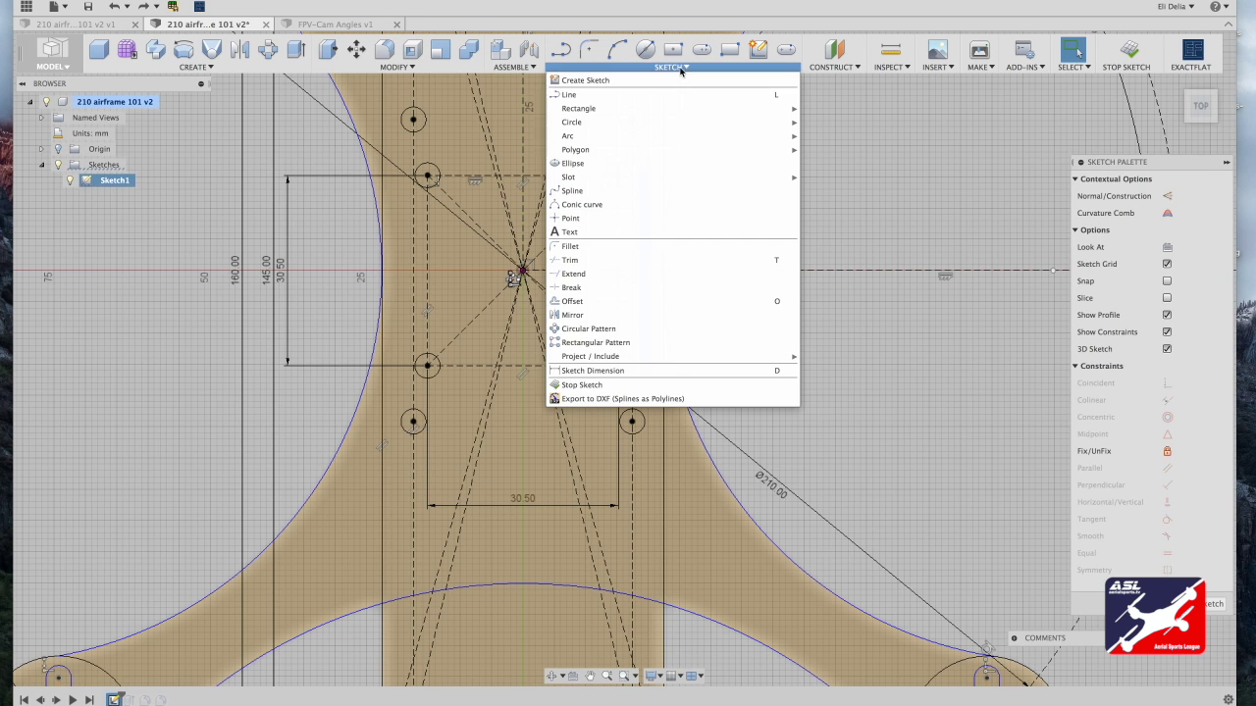
left_click(613, 345)
left_click_drag(663, 271, 457, 272)
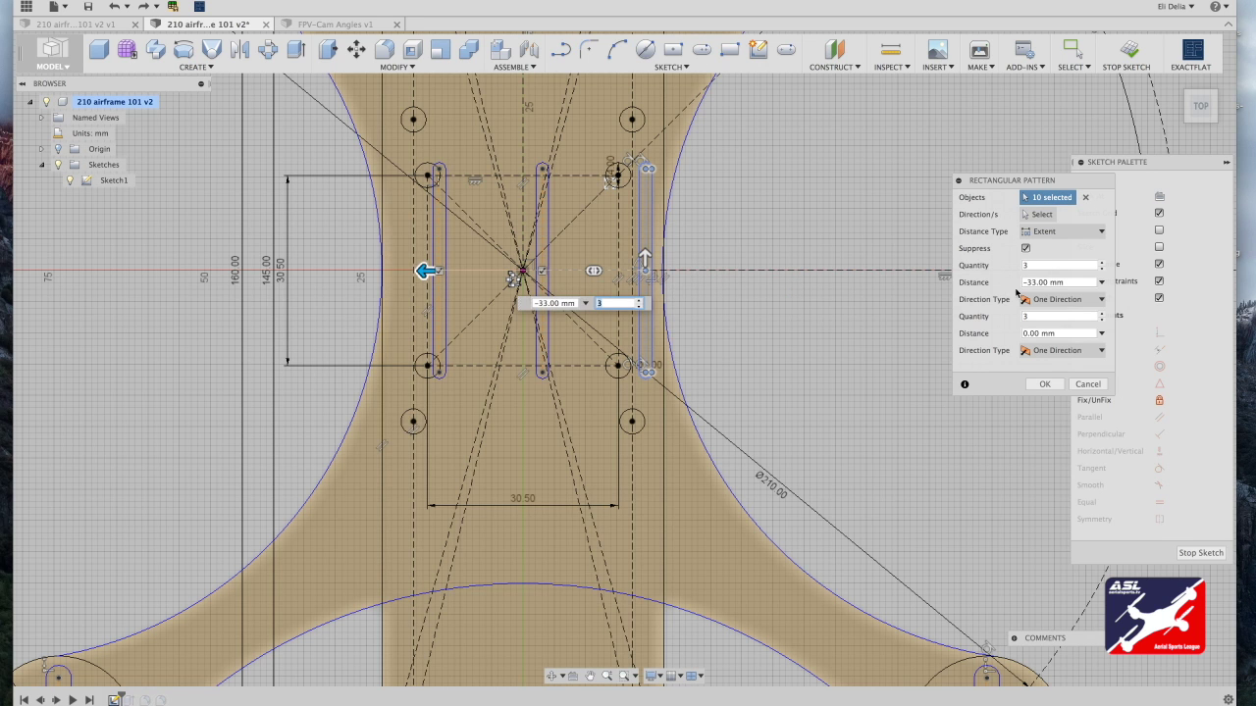
double_click(1047, 283)
type("3")
type("9.5")
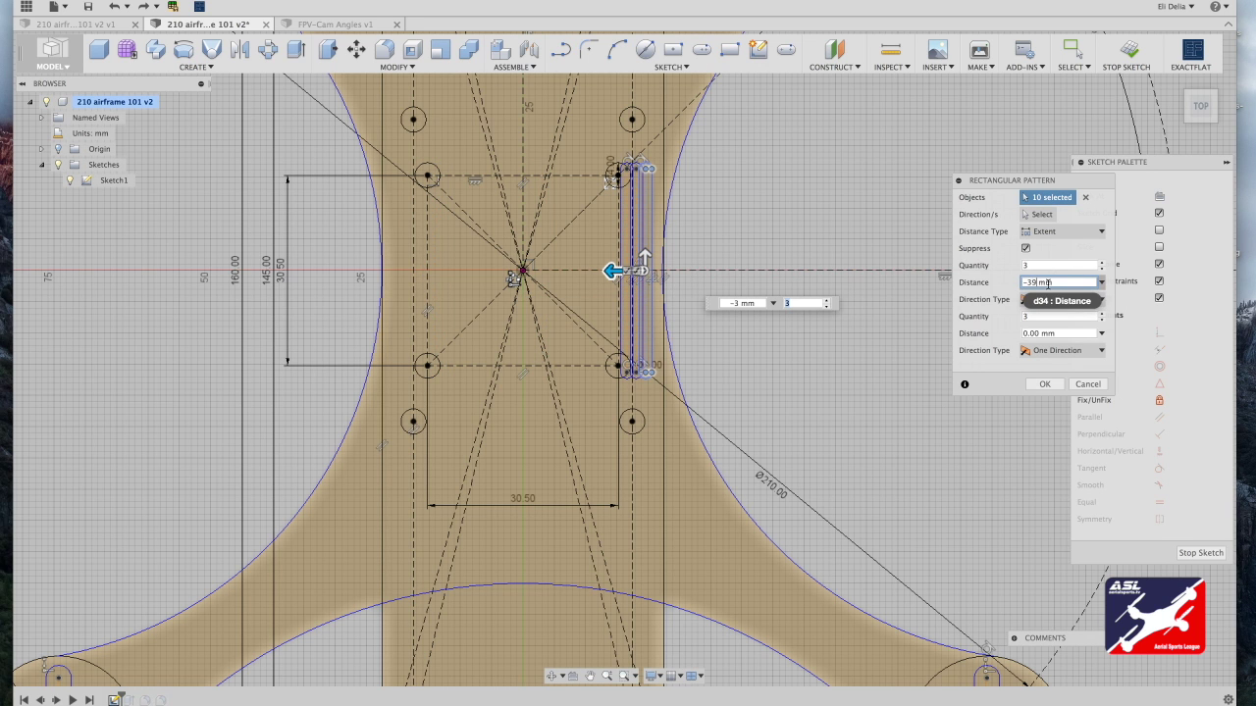
double_click(1050, 265)
type("2")
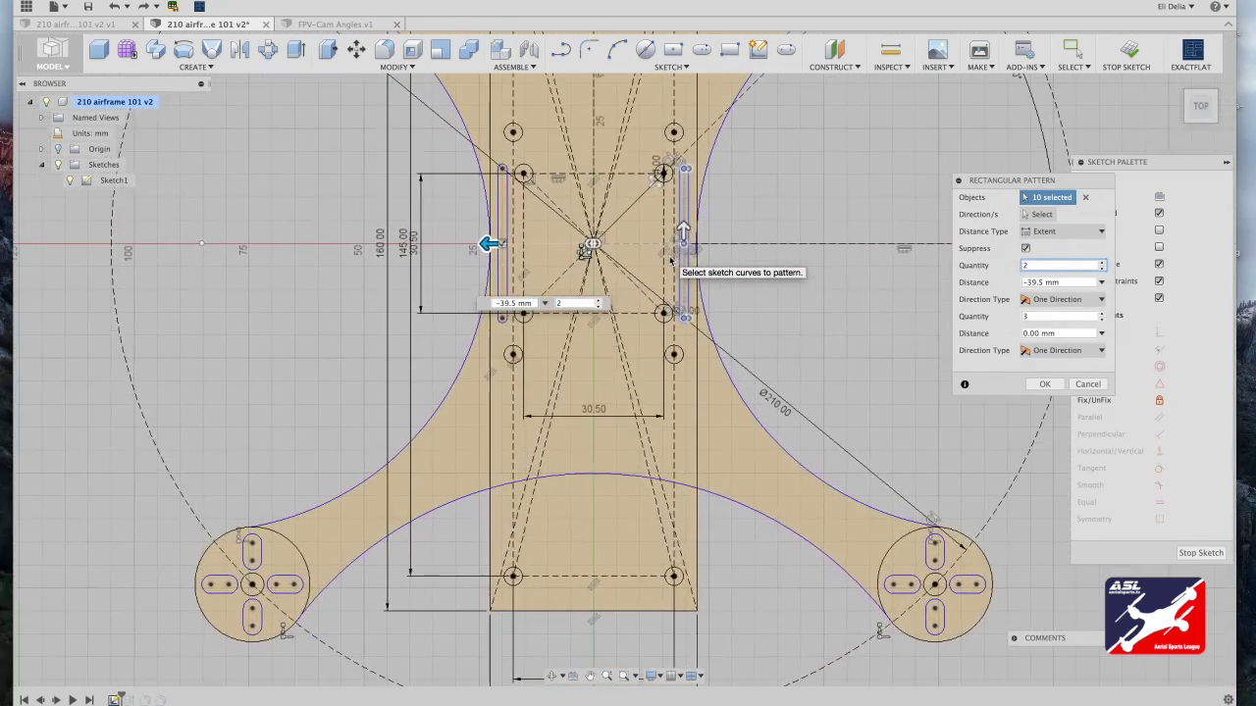
Step: Set the slot pattern's vertical direction to quantity 2 over -50 mm and finish the pattern
left_click_drag(686, 235, 687, 464)
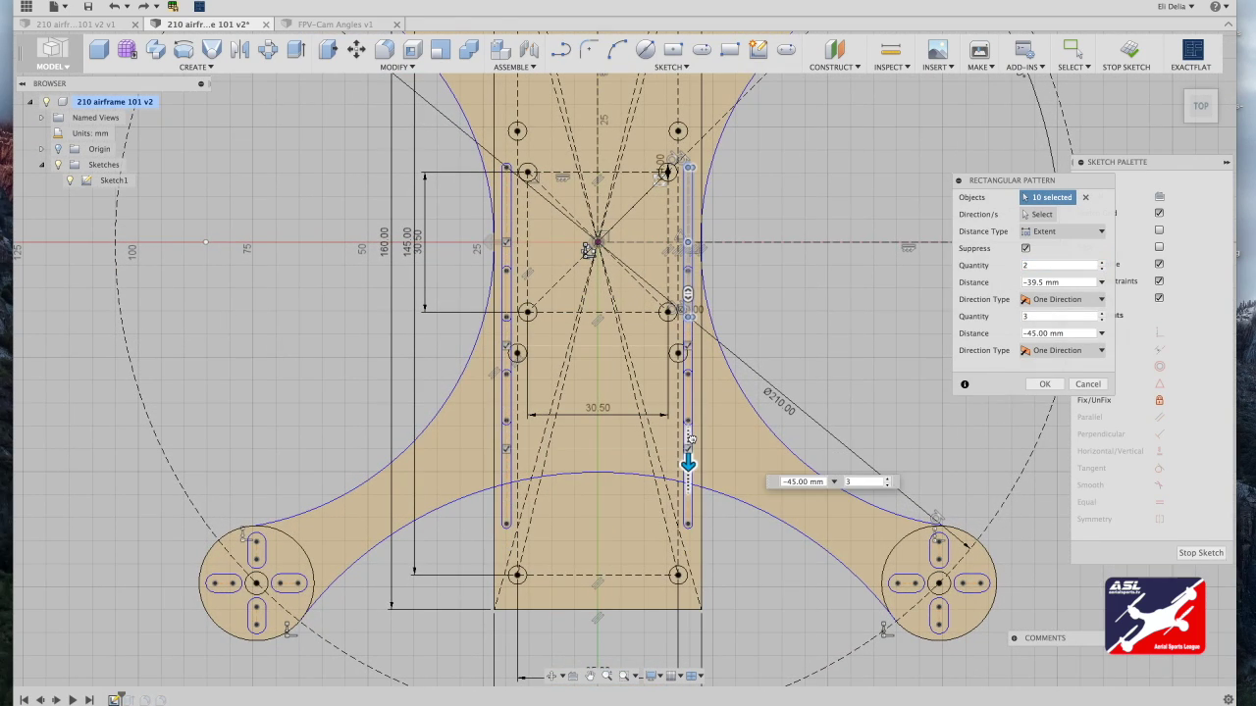
type("50")
left_click_drag(1032, 317, 1018, 318)
type("2")
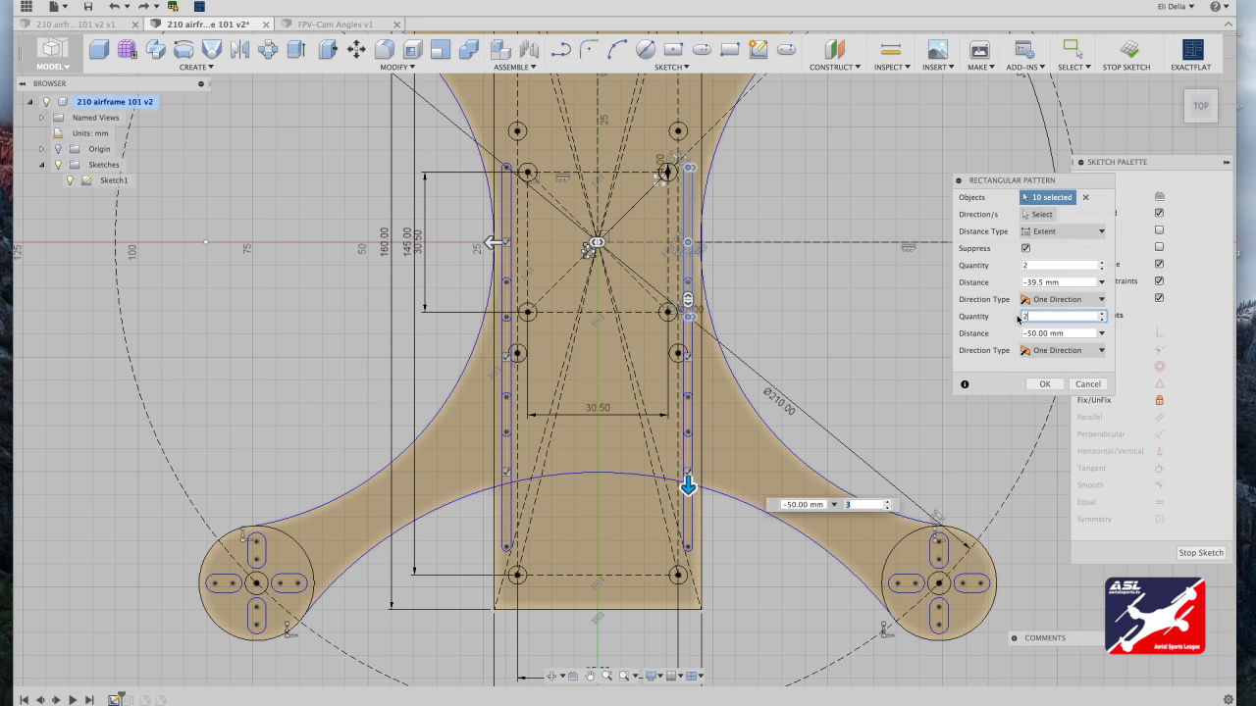
left_click(1045, 385)
middle_click(940, 400)
middle_click(940, 399)
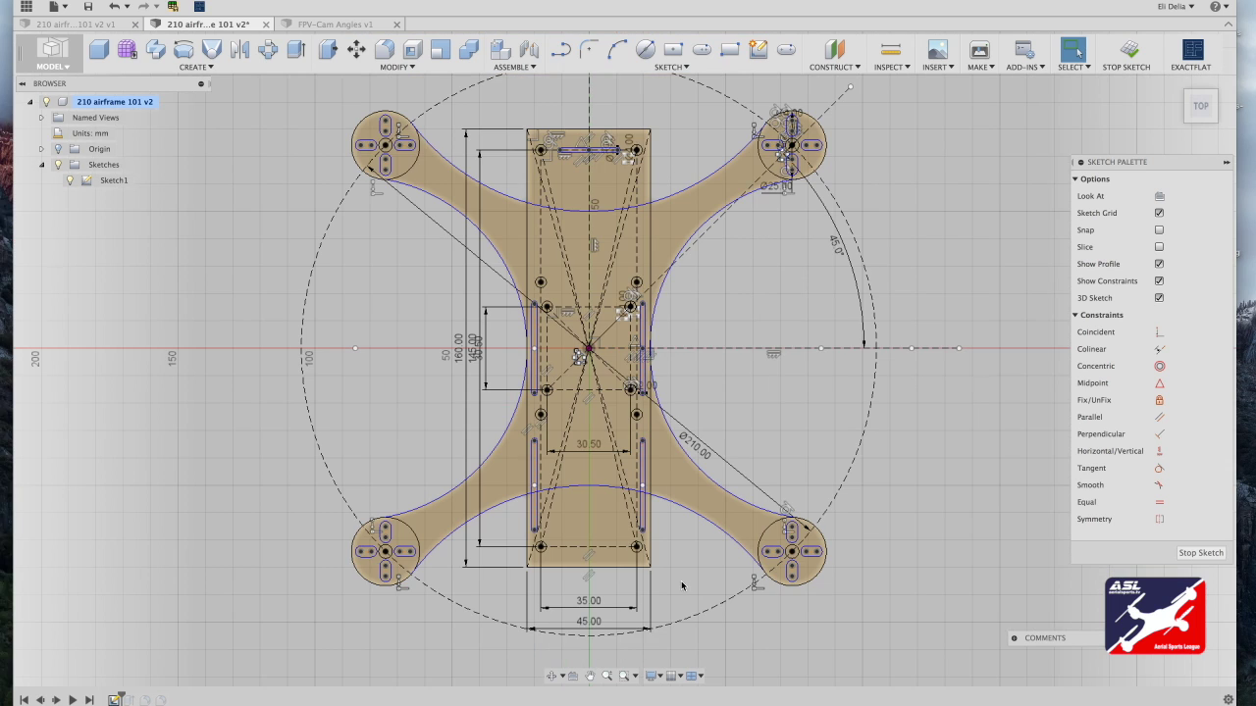
Step: Draw a 6 mm diameter circle centered on the lower edge of the 145 by 35 mm construction rectangle
left_click(645, 49)
left_click(589, 547)
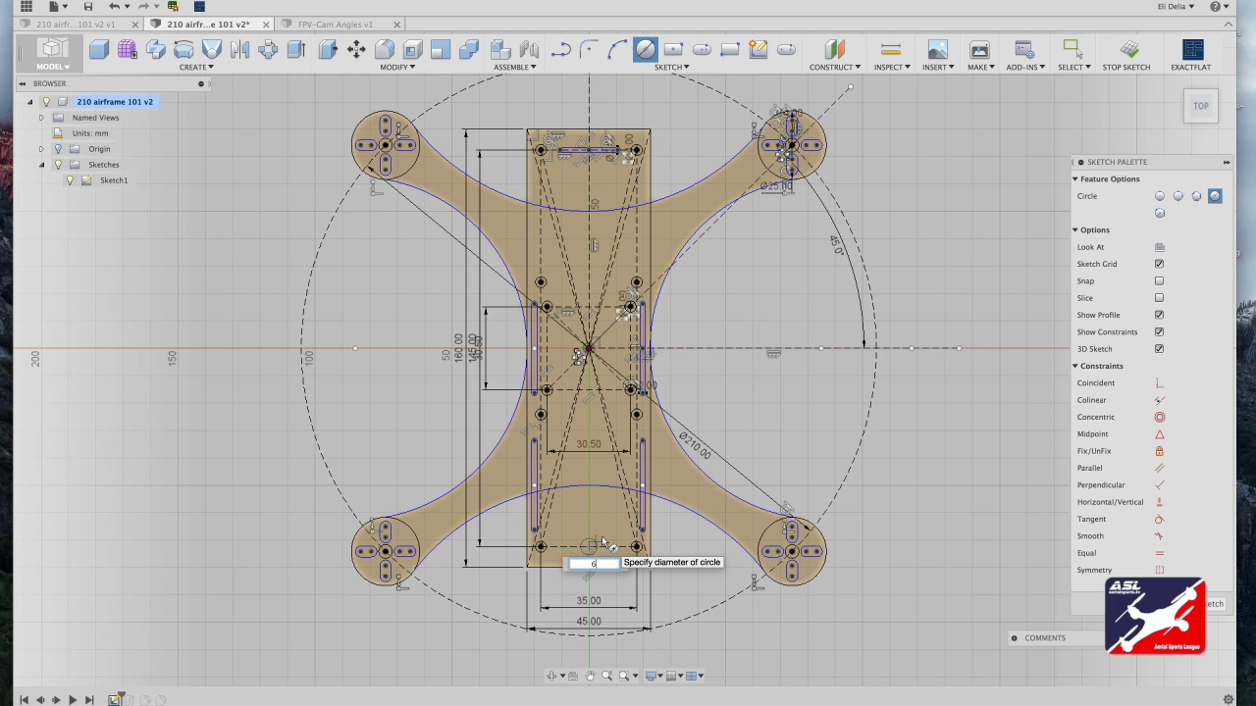
type("6")
key("Return")
key("Escape")
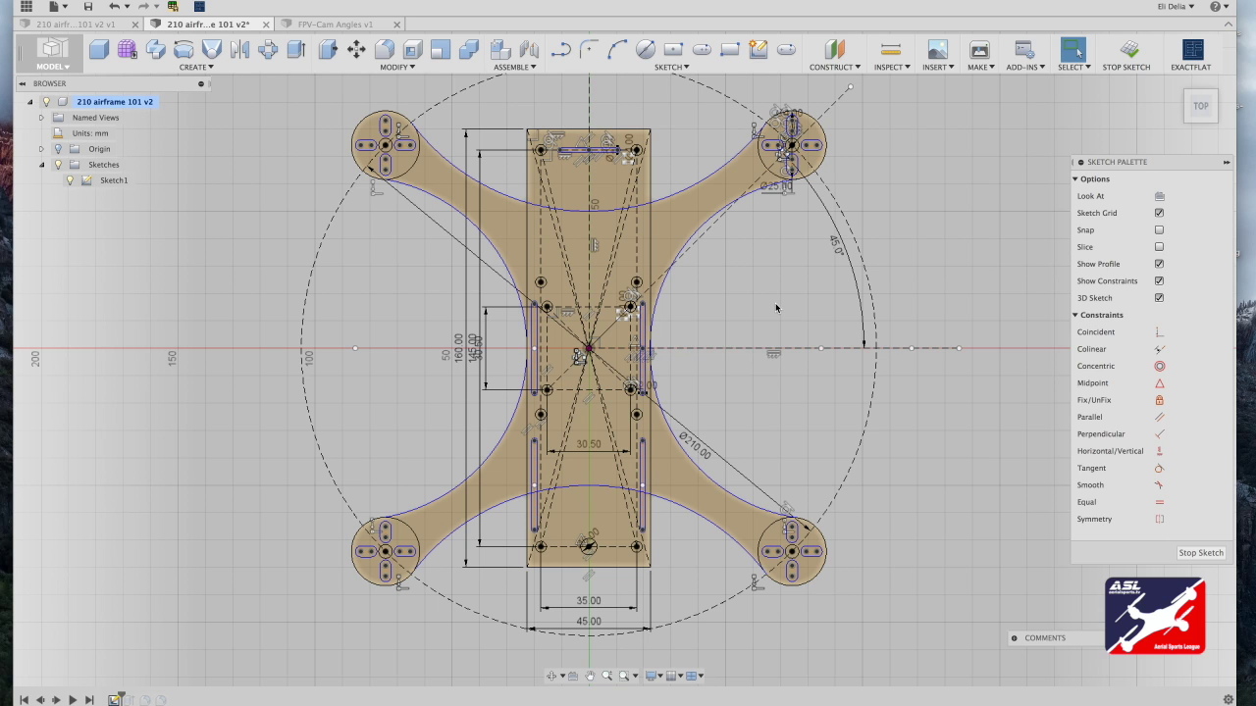
Step: Draw a 25 by 25 mm center rectangle on the vertical centerline in the upper part of the body
left_click(673, 51)
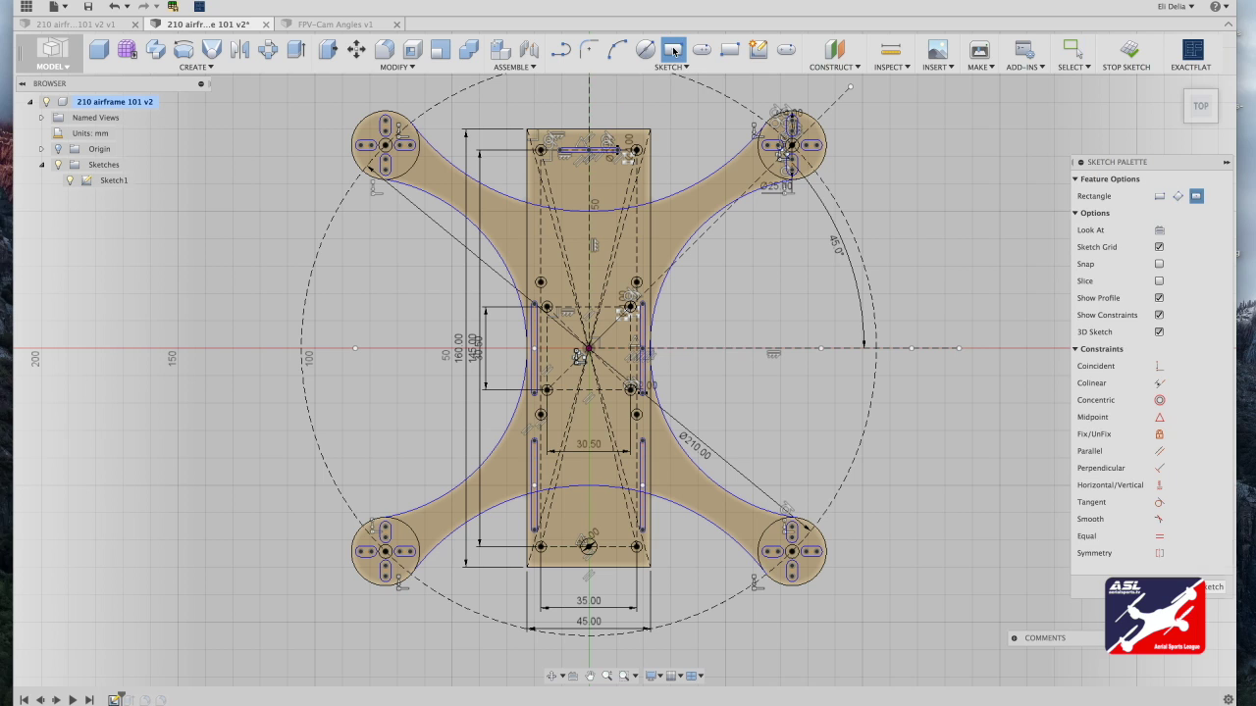
left_click(592, 216)
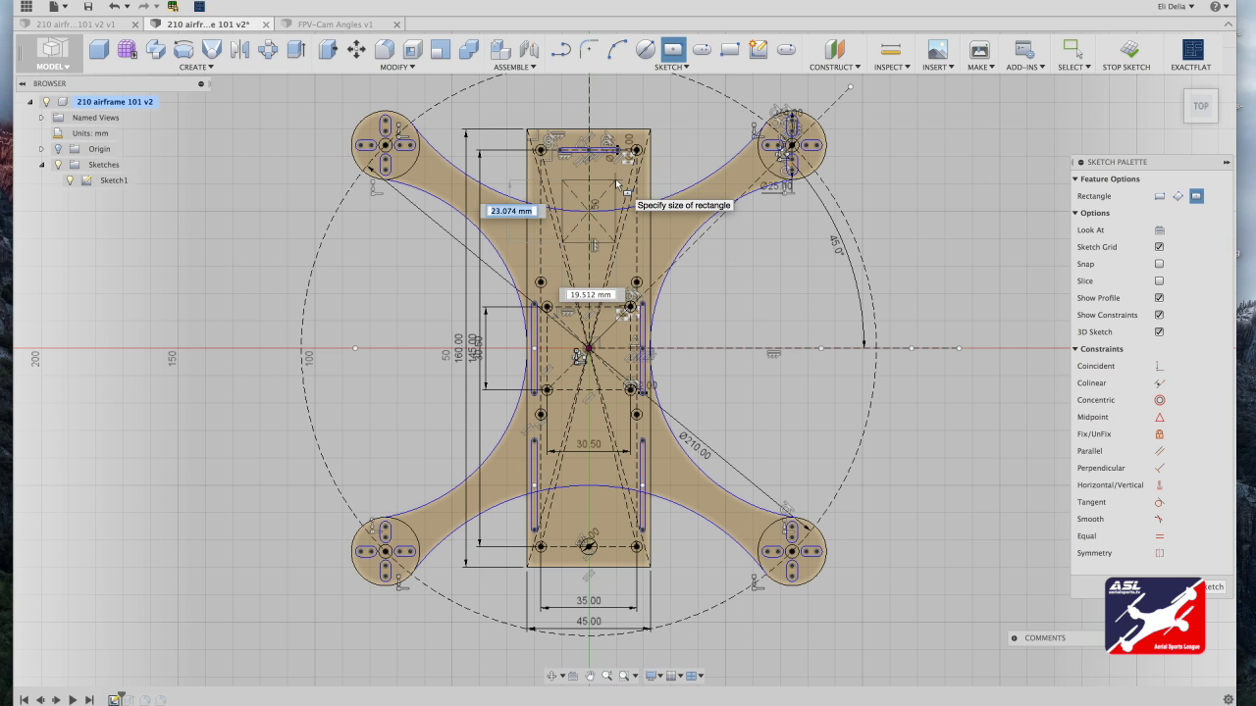
type("25")
key("Tab")
type("25")
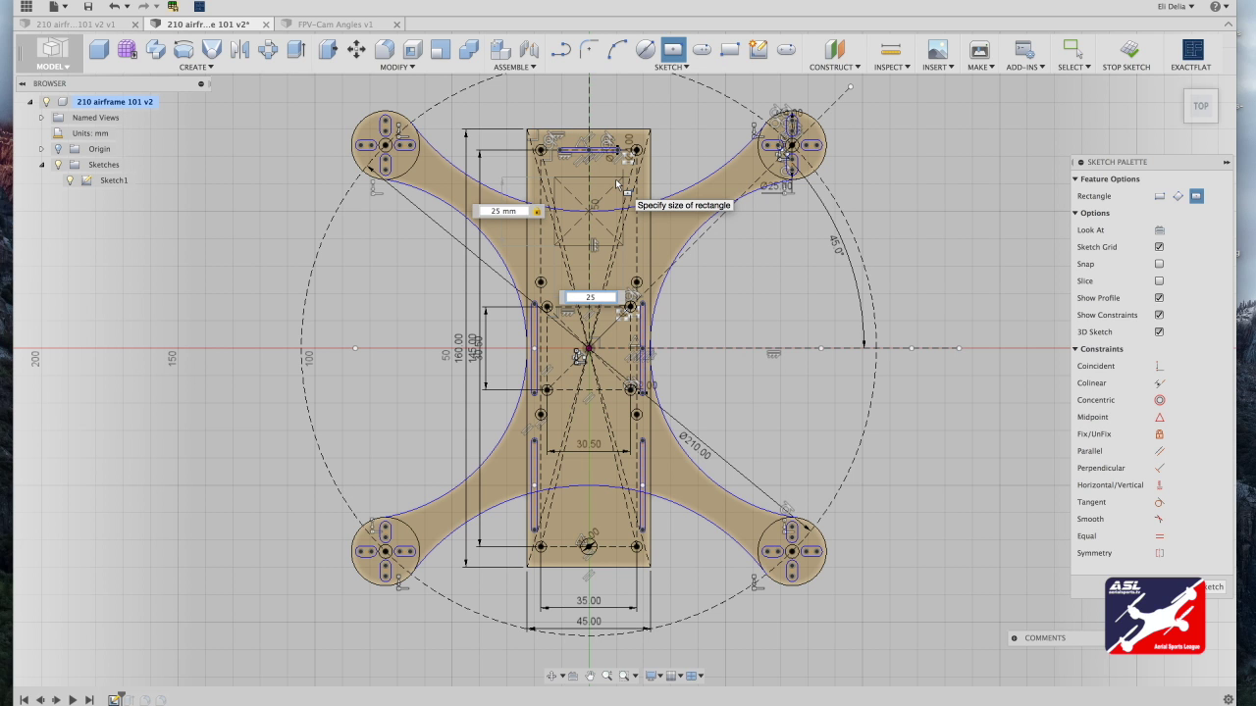
key("Return")
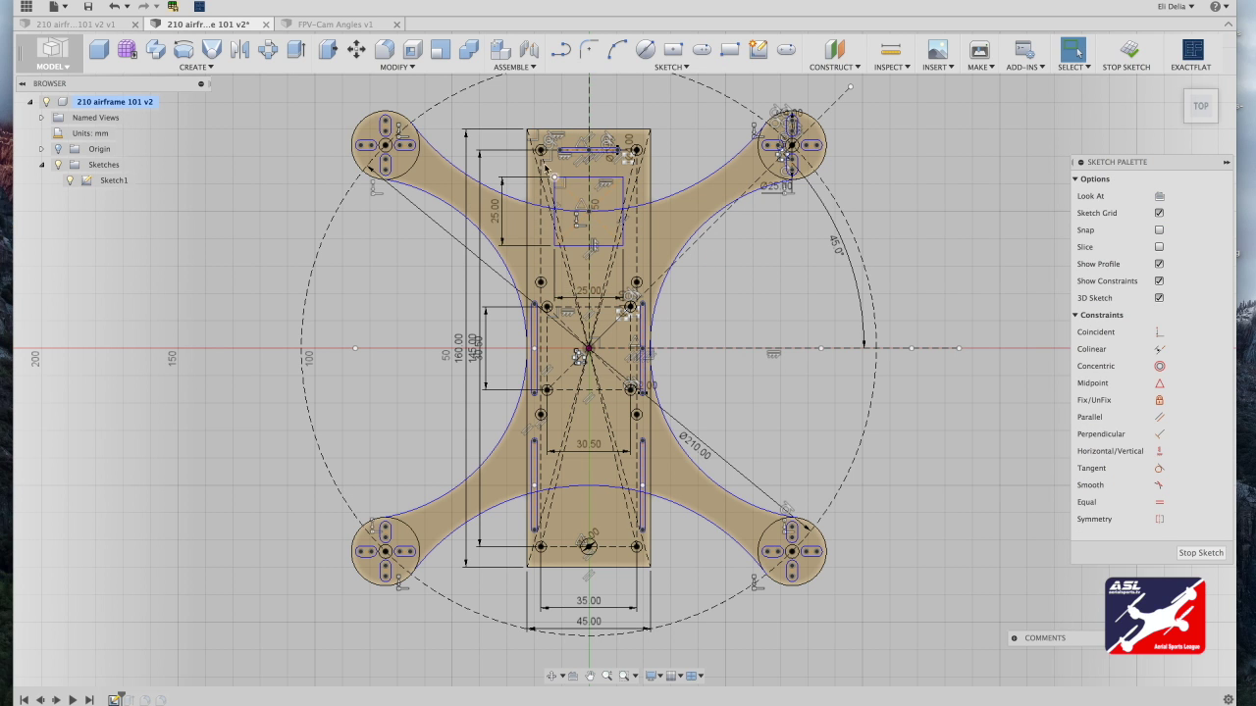
Step: Pattern the 25 mm square rectangularly down the body's vertical centerline with quantity 3 over an extent of -100 mm
mouse_move(550, 167)
left_mouse_down()
mouse_move(567, 241)
mouse_move(630, 263)
left_mouse_up()
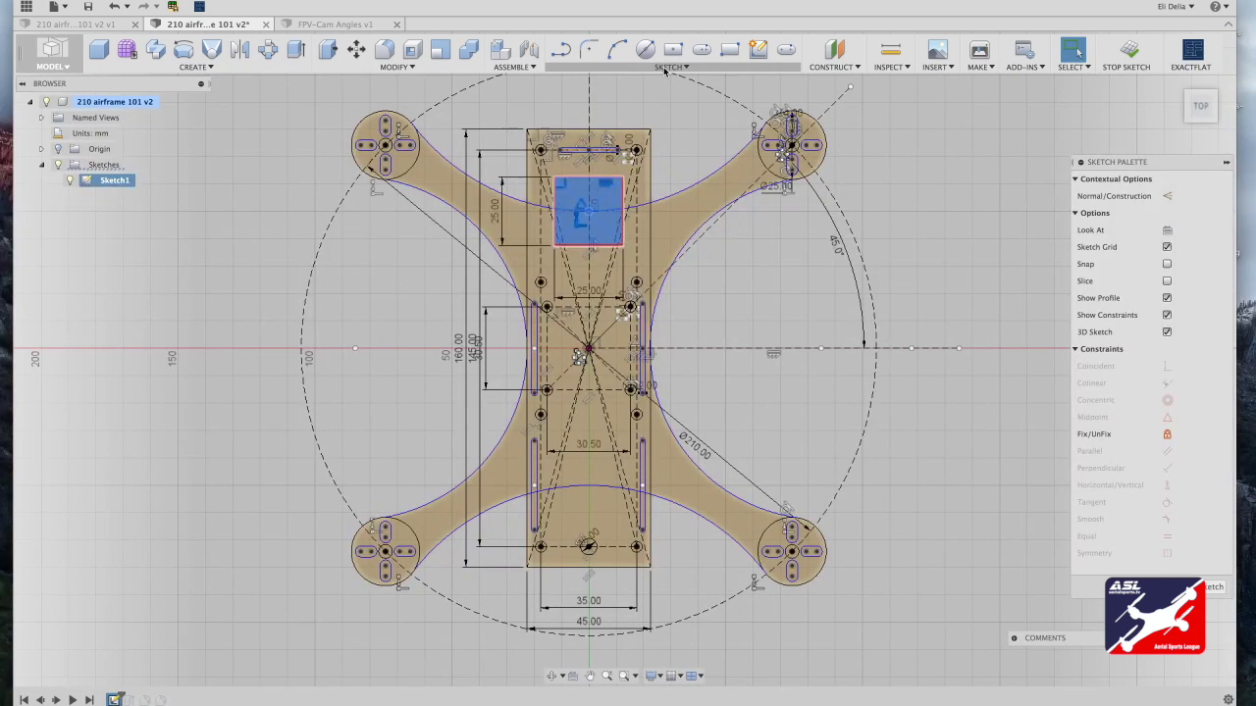
left_click(665, 68)
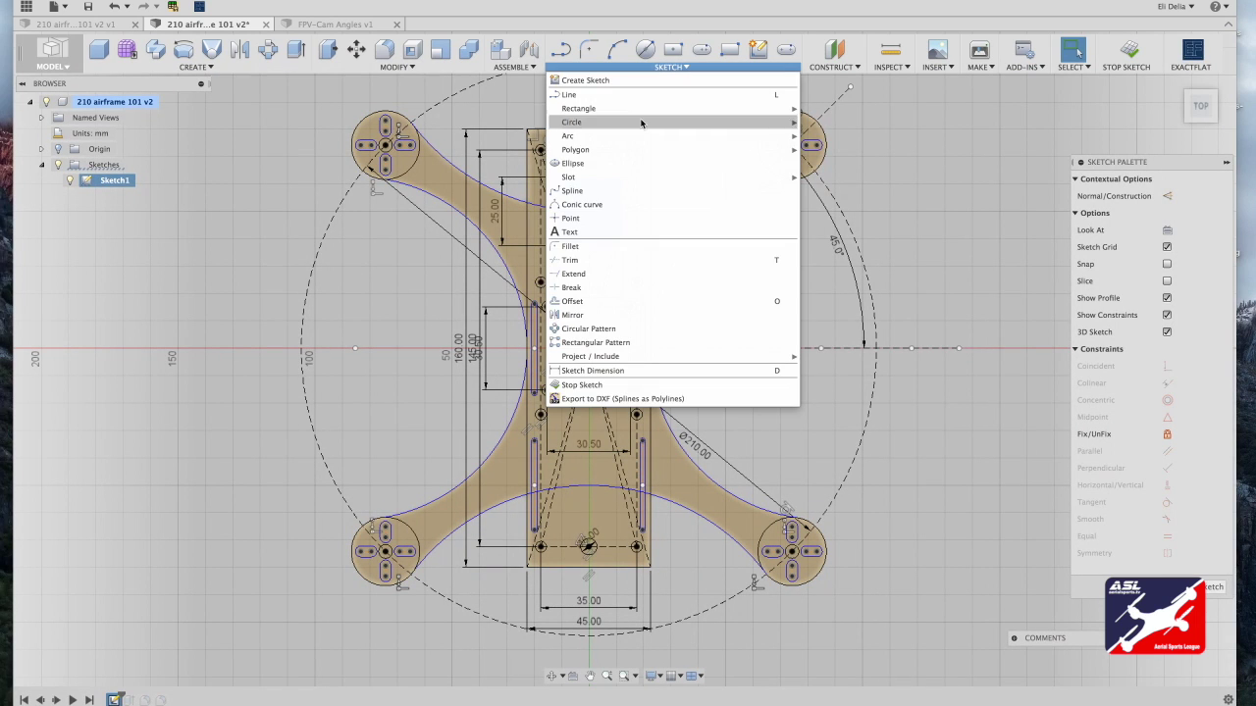
left_click(619, 343)
left_click_drag(587, 196, 589, 390)
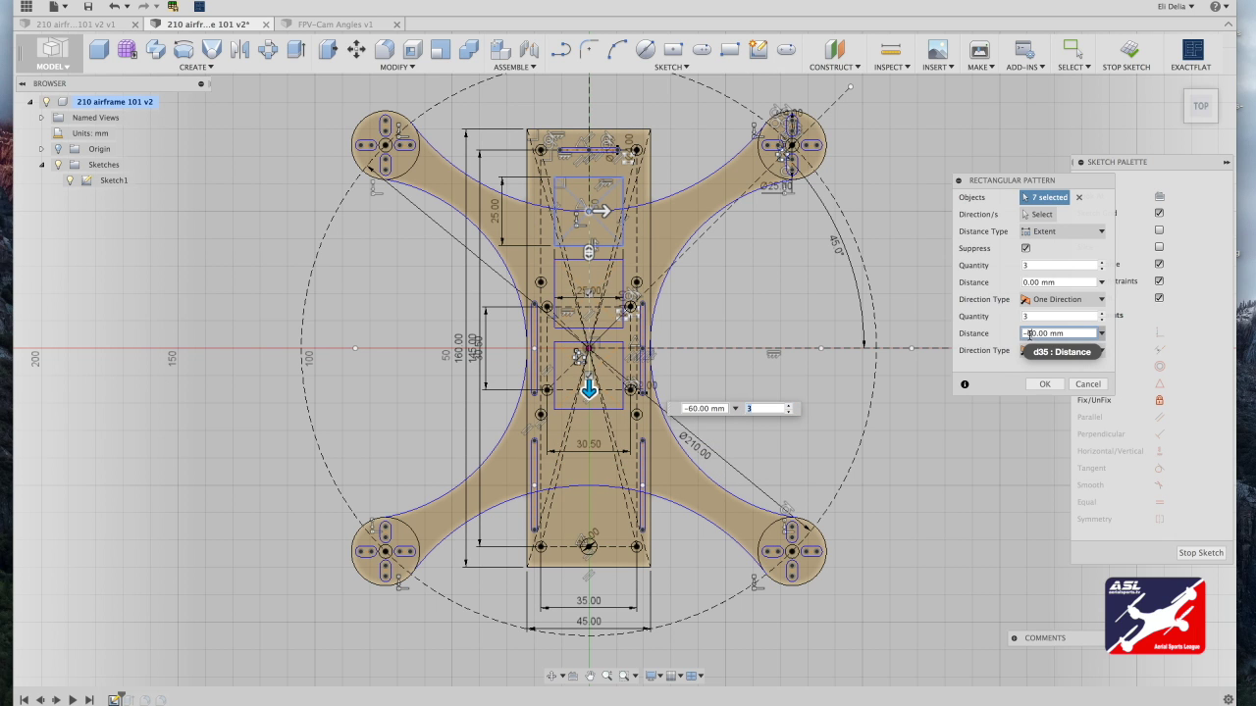
left_click_drag(1028, 334, 1034, 334)
type("100")
key("shift+Tab")
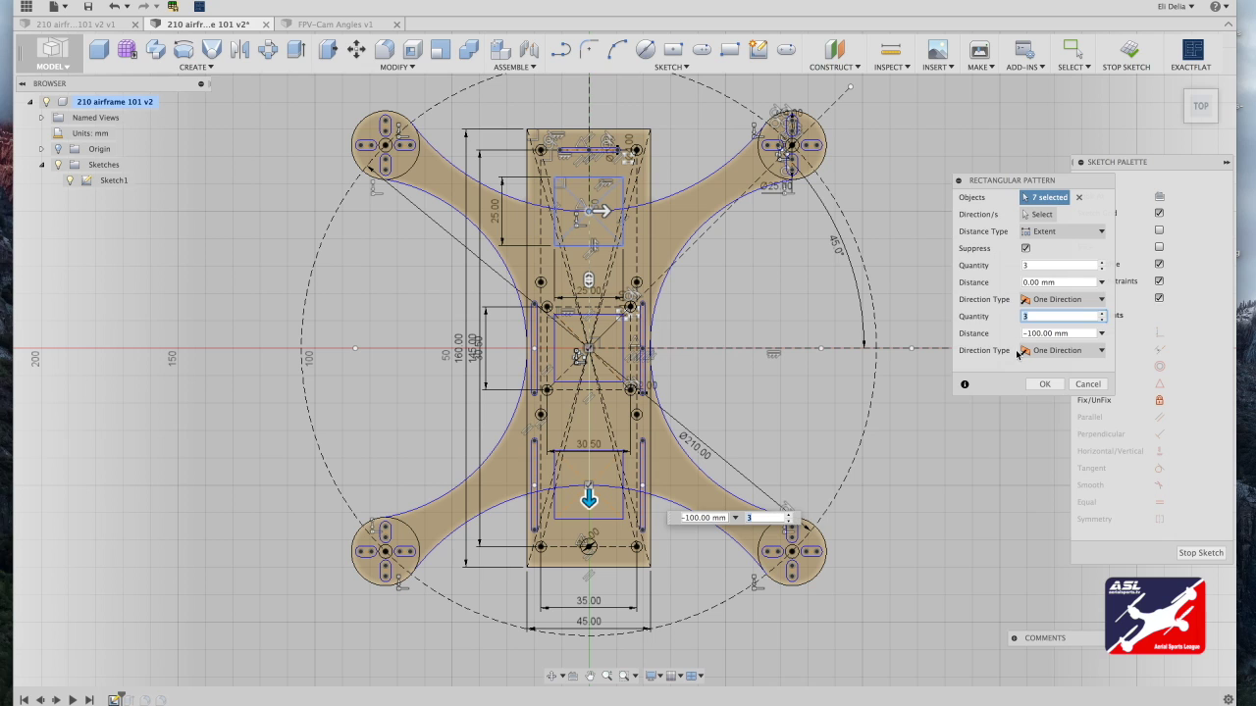
left_click(1045, 383)
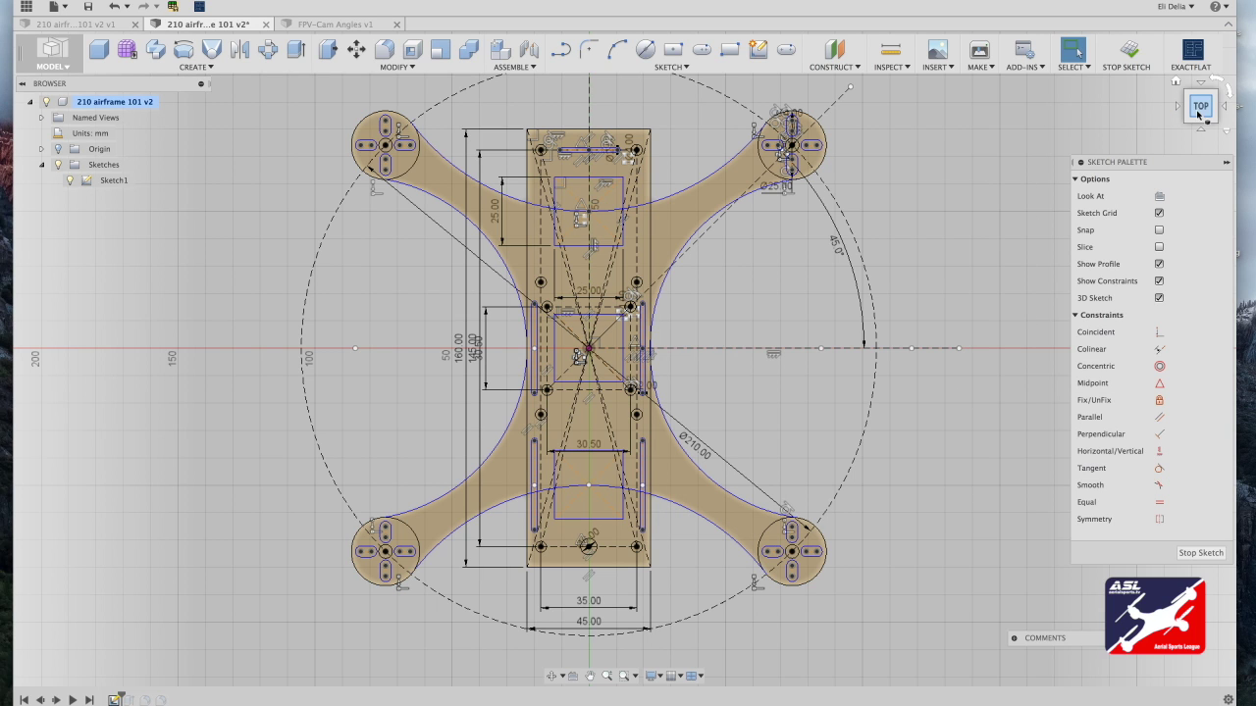
Step: Extrude the three profile regions of the central body rectangle by 1 mm as a new body, leaving holes, slots and square cutouts open
left_click_drag(1196, 112, 1198, 111)
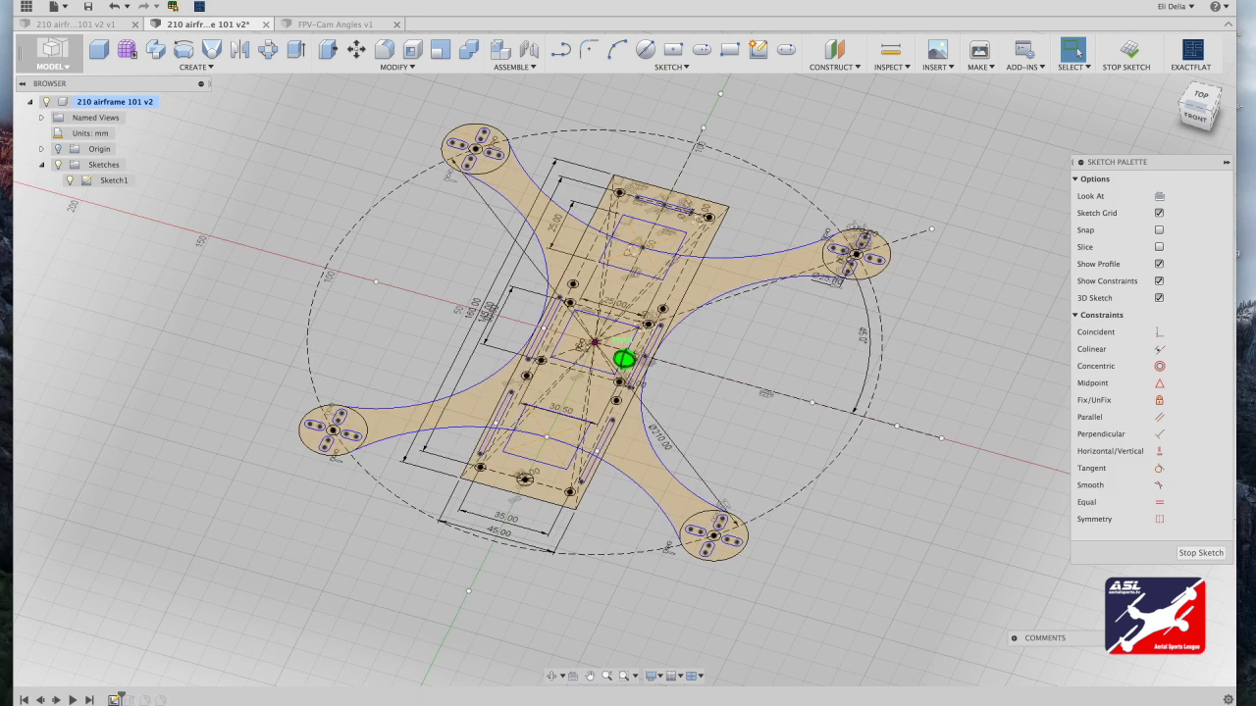
key("q")
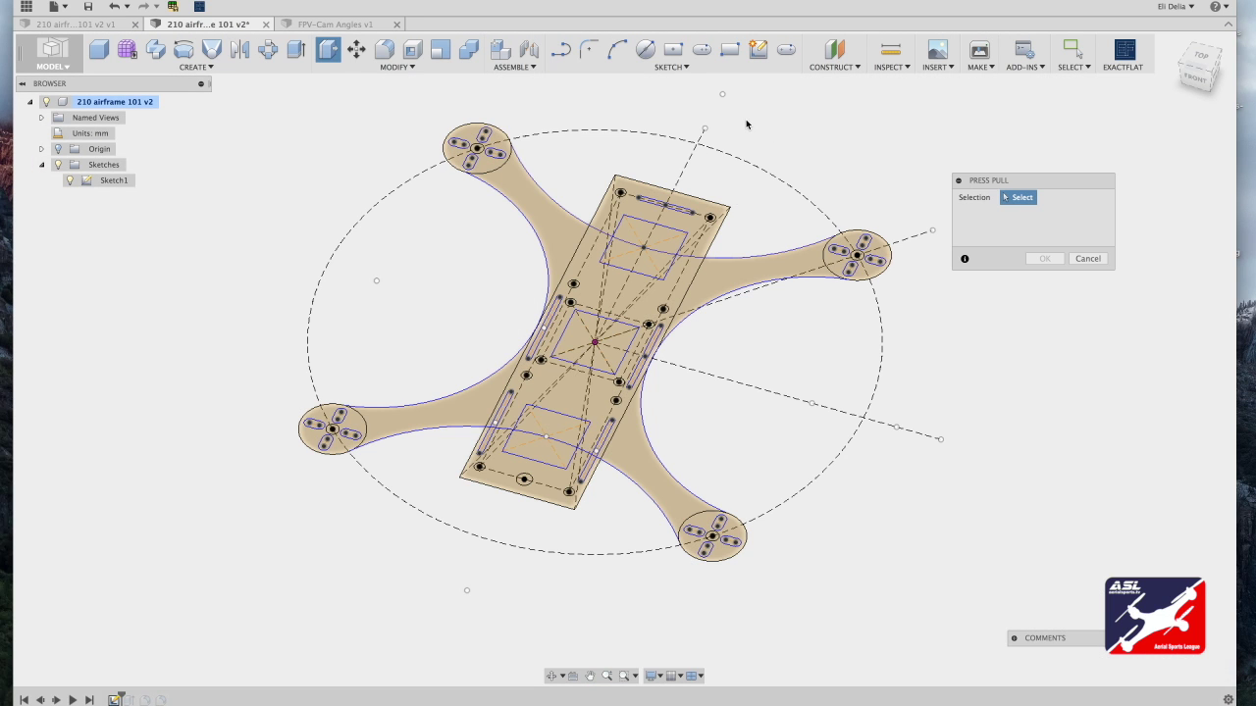
left_click(630, 209)
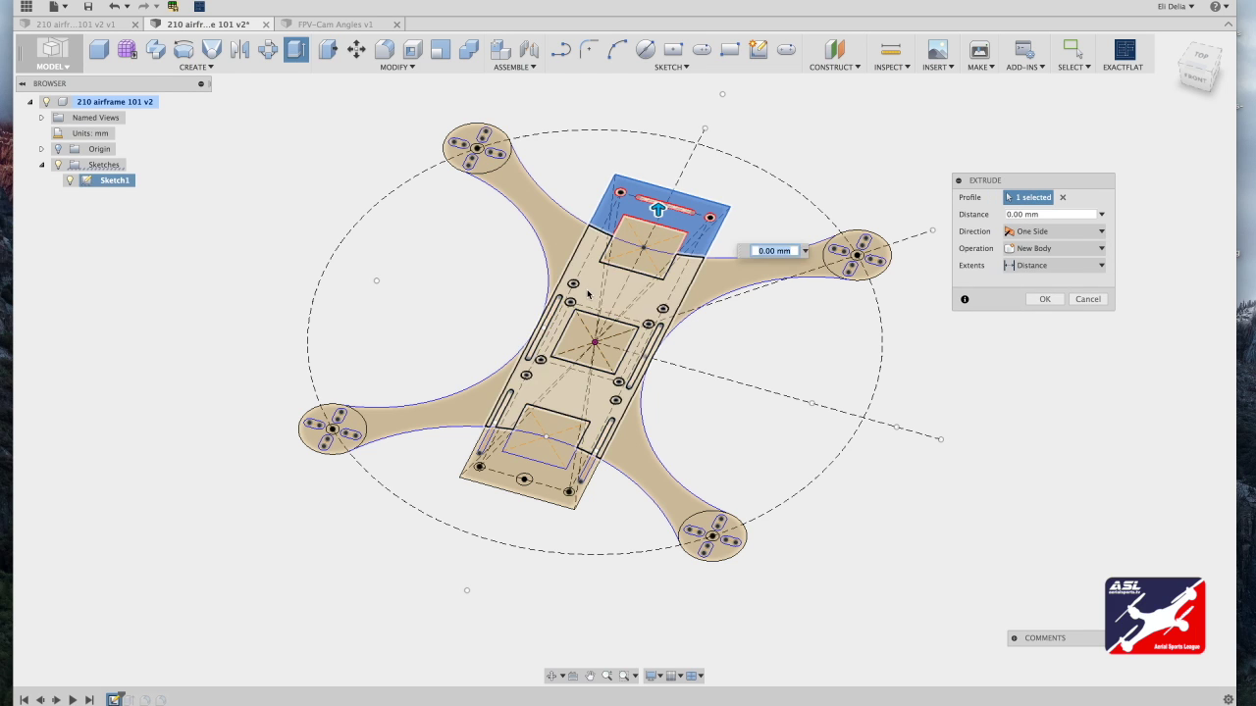
left_click(590, 295)
left_click(542, 479)
left_click(1021, 214)
type("1")
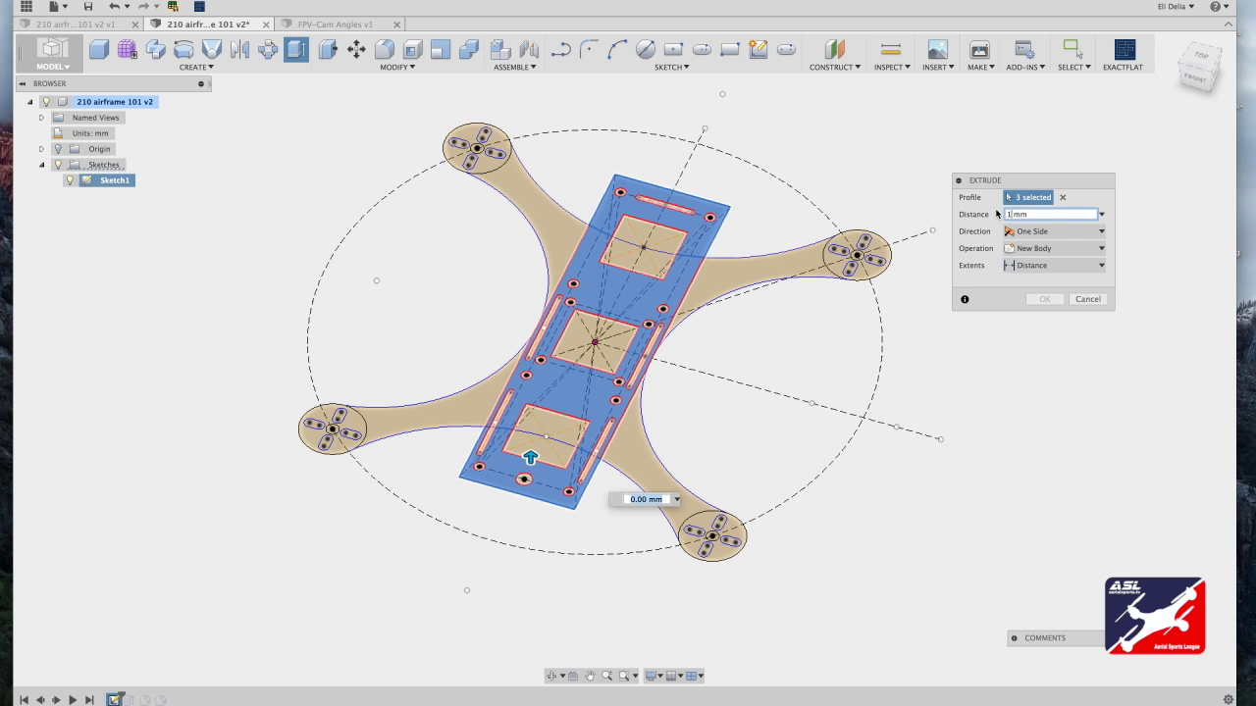
key("Return")
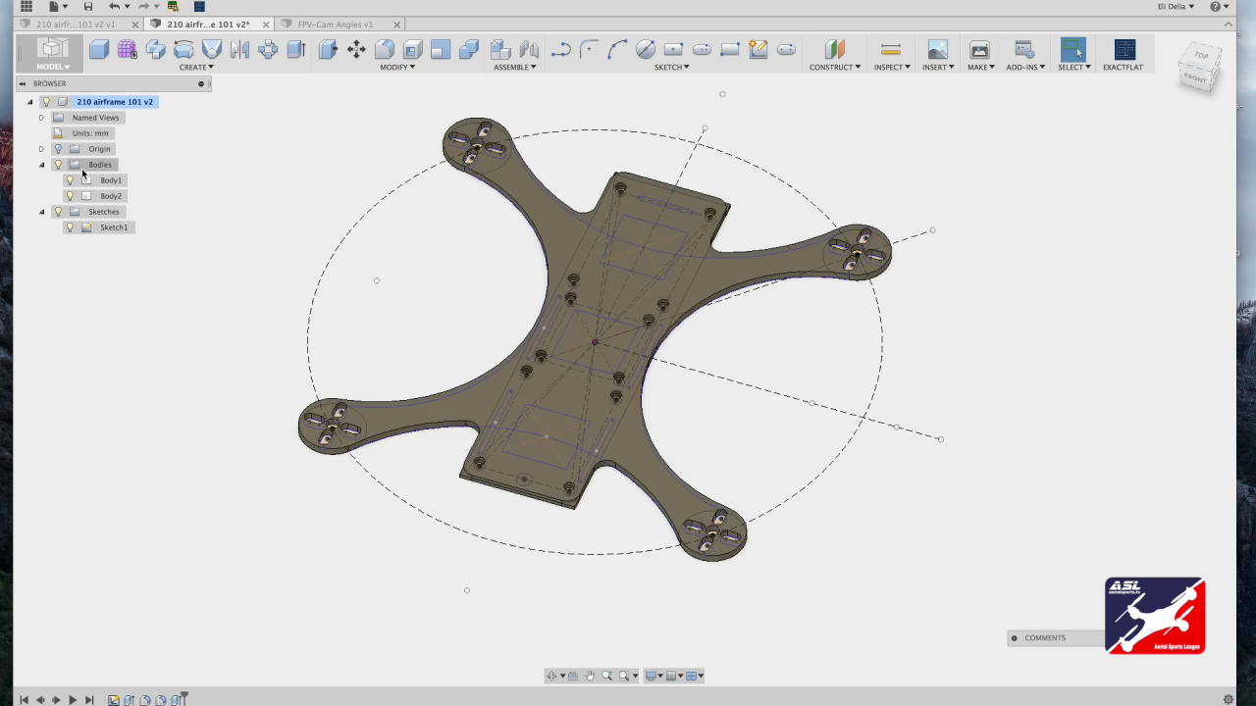
Step: Move the new plate body 20 mm straight up above the frame with a Y distance of 20 mm
left_click(108, 196)
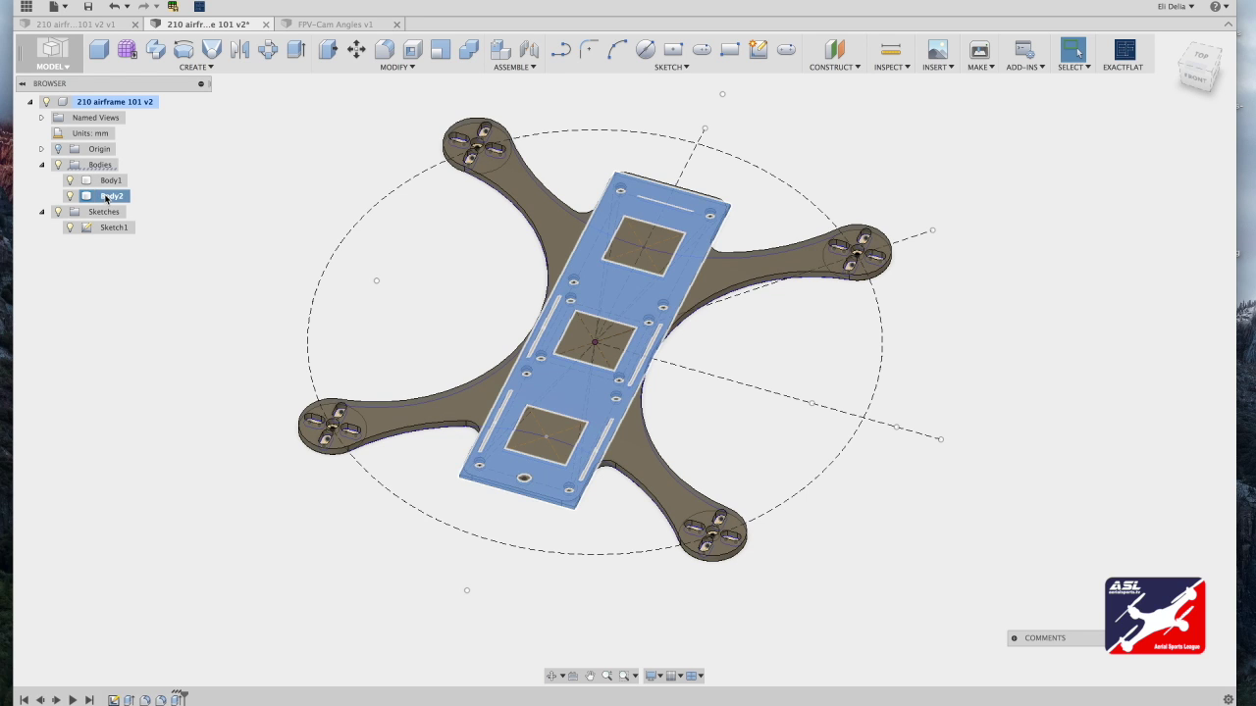
left_click(356, 53)
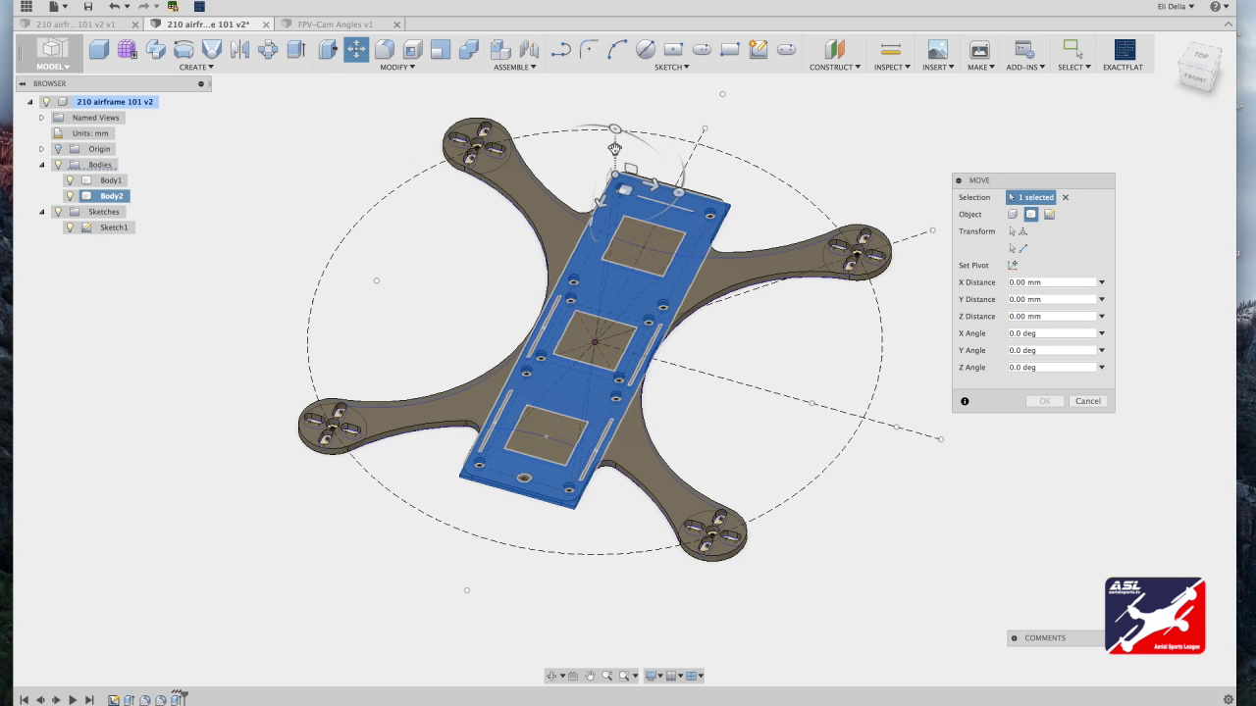
left_click_drag(614, 148, 614, 114)
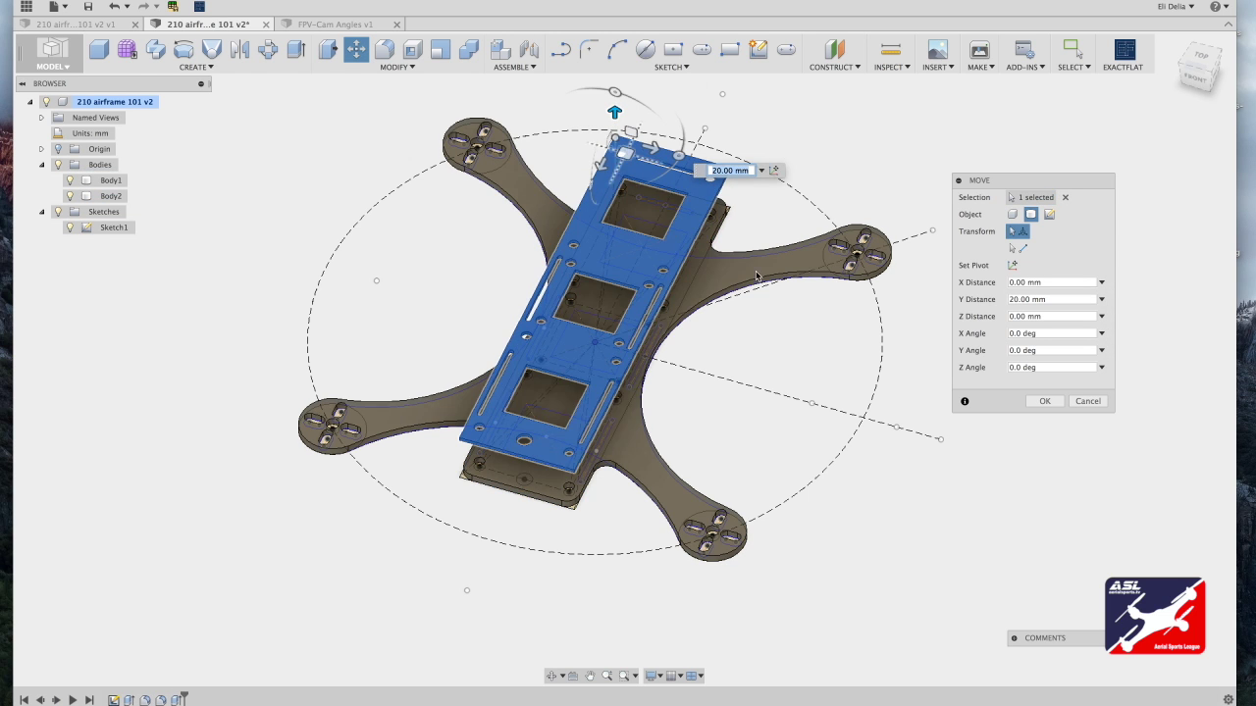
left_click(1042, 402)
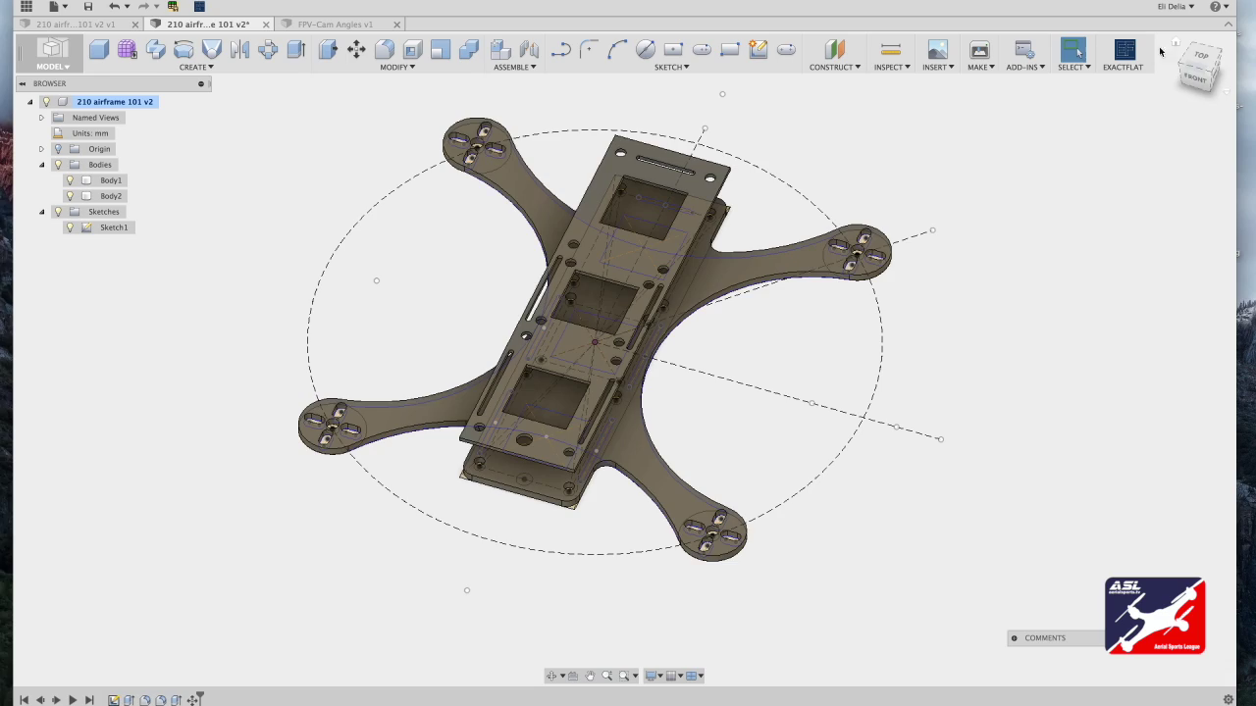
Step: Hide all sketches so that only the two plate bodies are displayed
left_click(1199, 56)
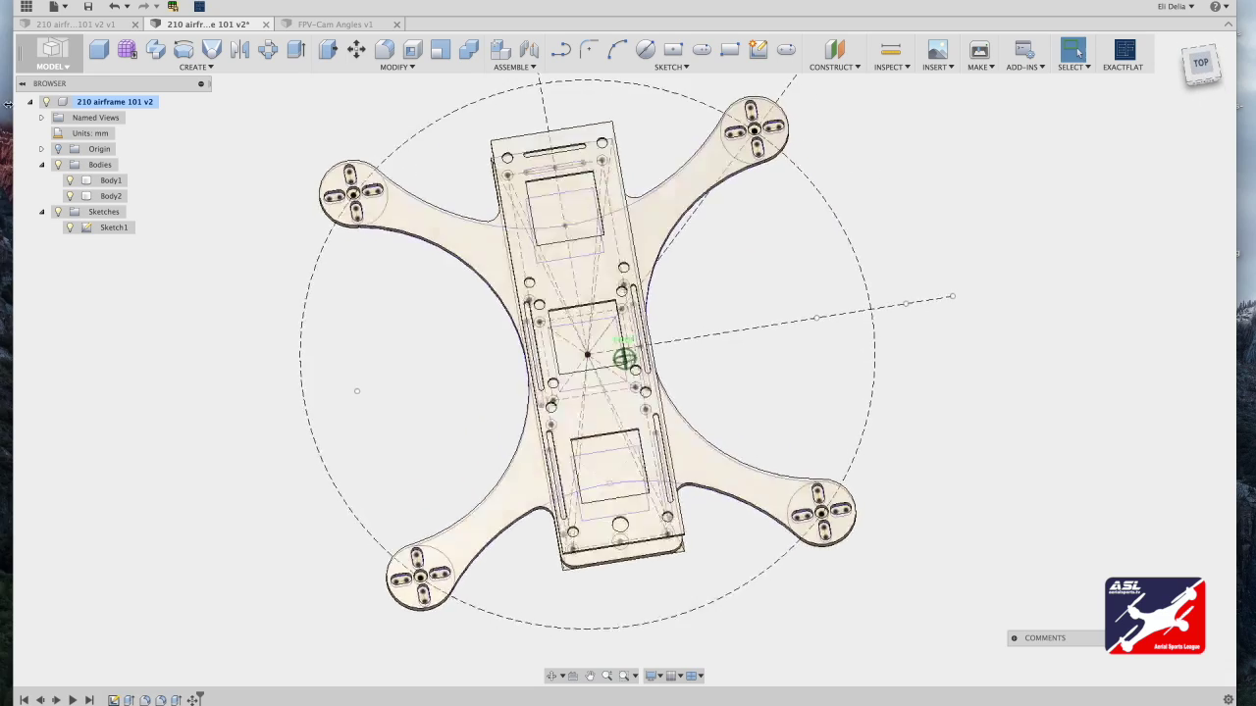
mouse_move(1243, 108)
left_mouse_down()
mouse_move(1213, 94)
mouse_move(1222, 103)
left_mouse_up()
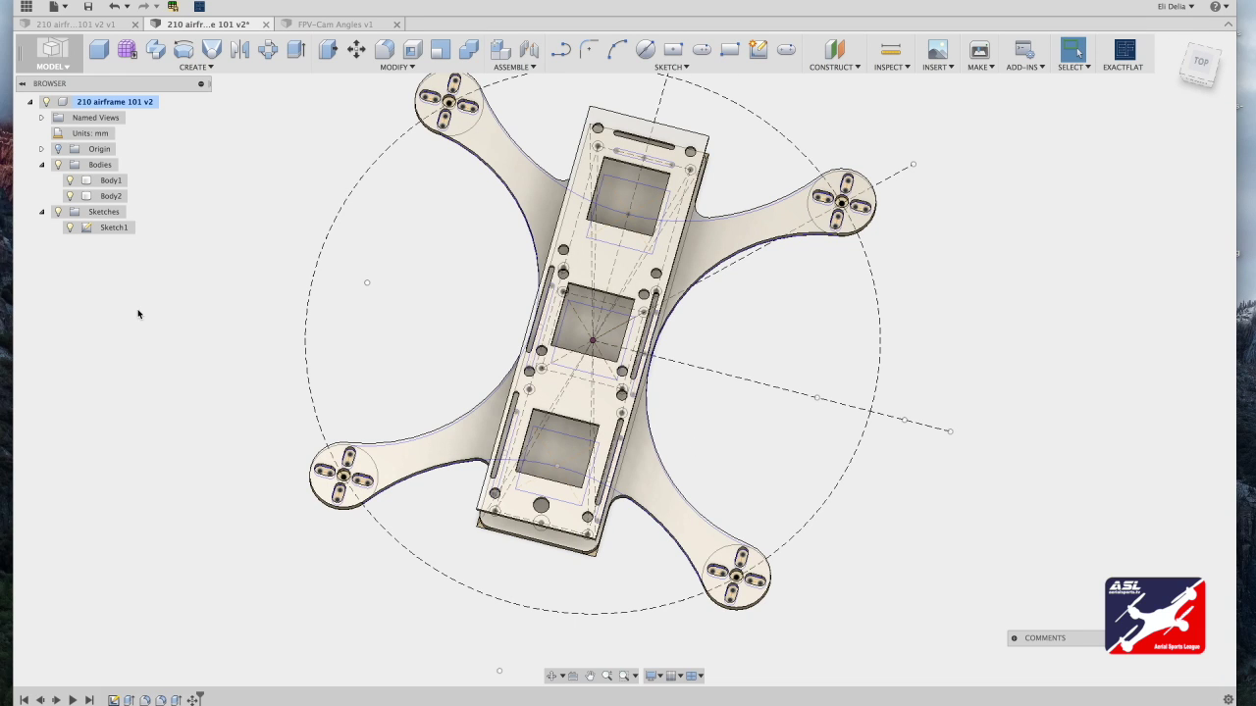
left_click(59, 212)
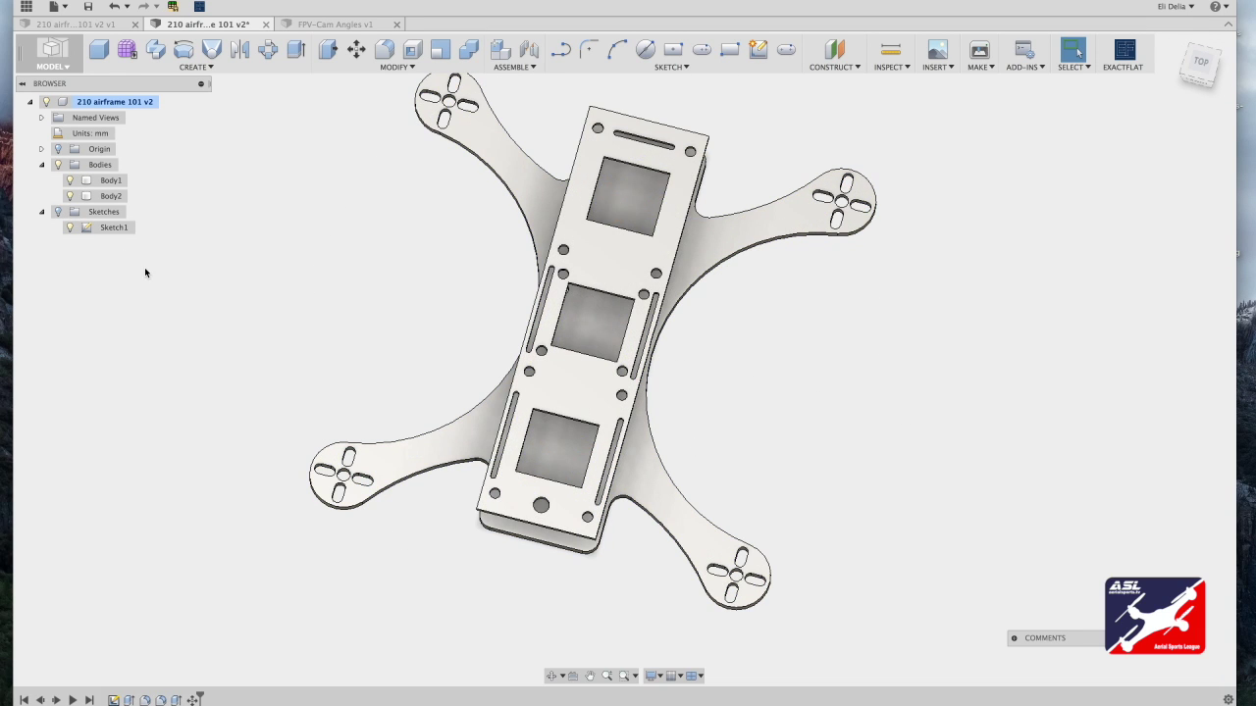
left_click(1204, 62)
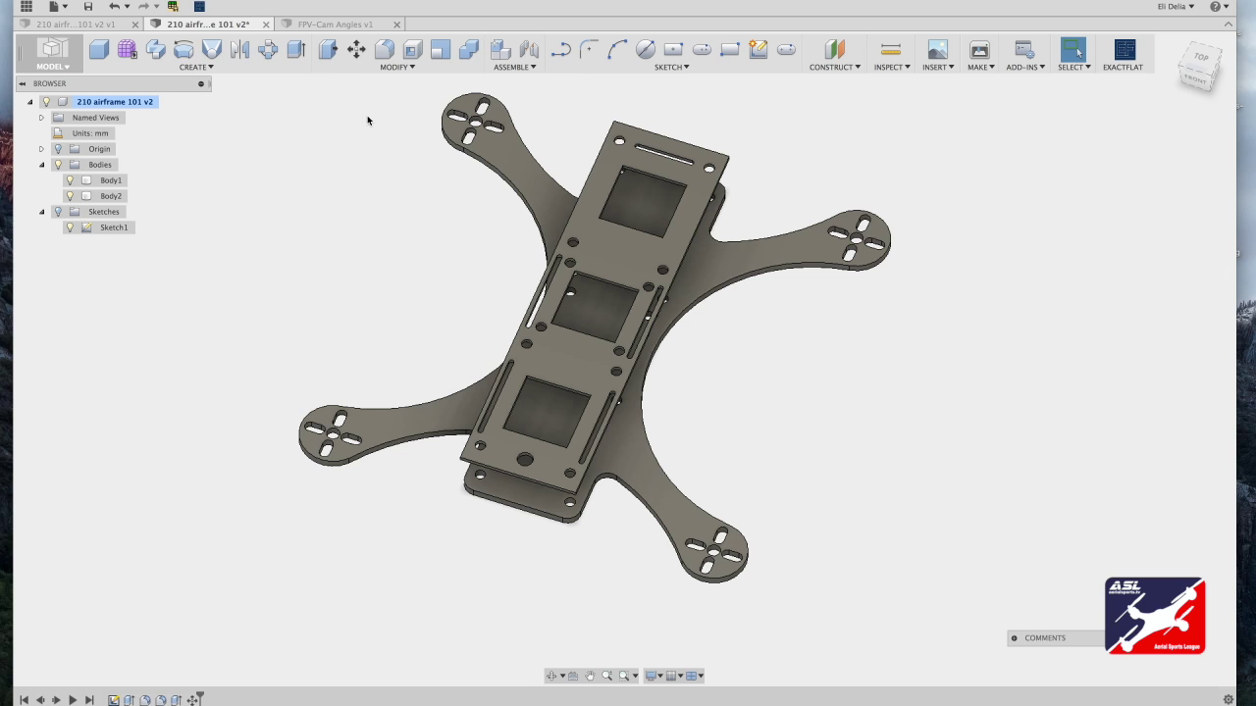
Step: Fillet the four outer corner edges of the raised upper plate with a 5 mm constant radius
left_click(385, 50)
scroll(608, 504, "up", 5)
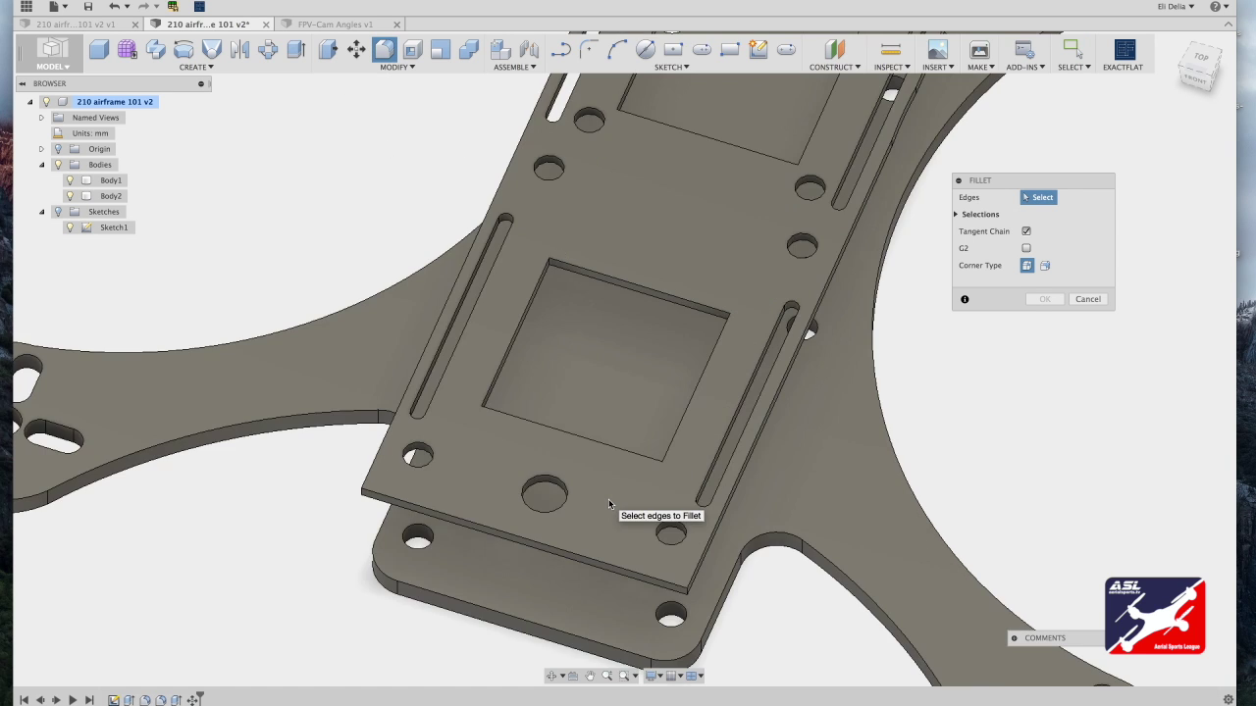
scroll(608, 504, "up", 4)
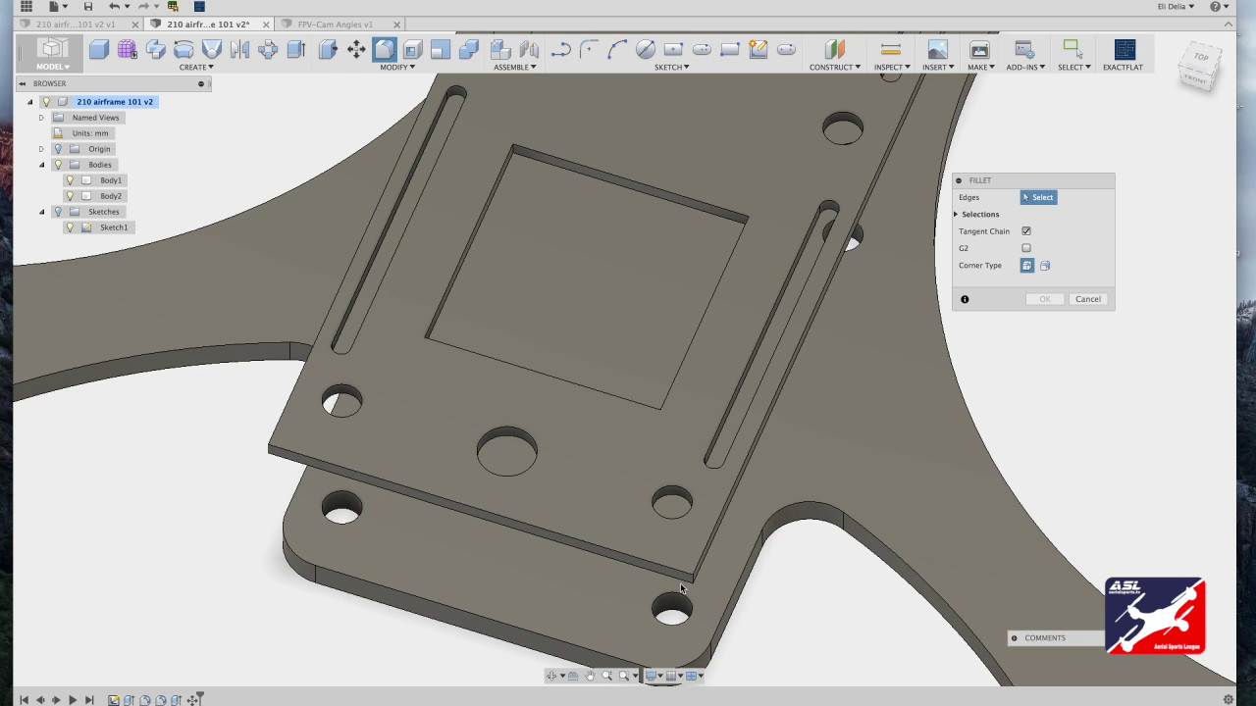
left_click(692, 579)
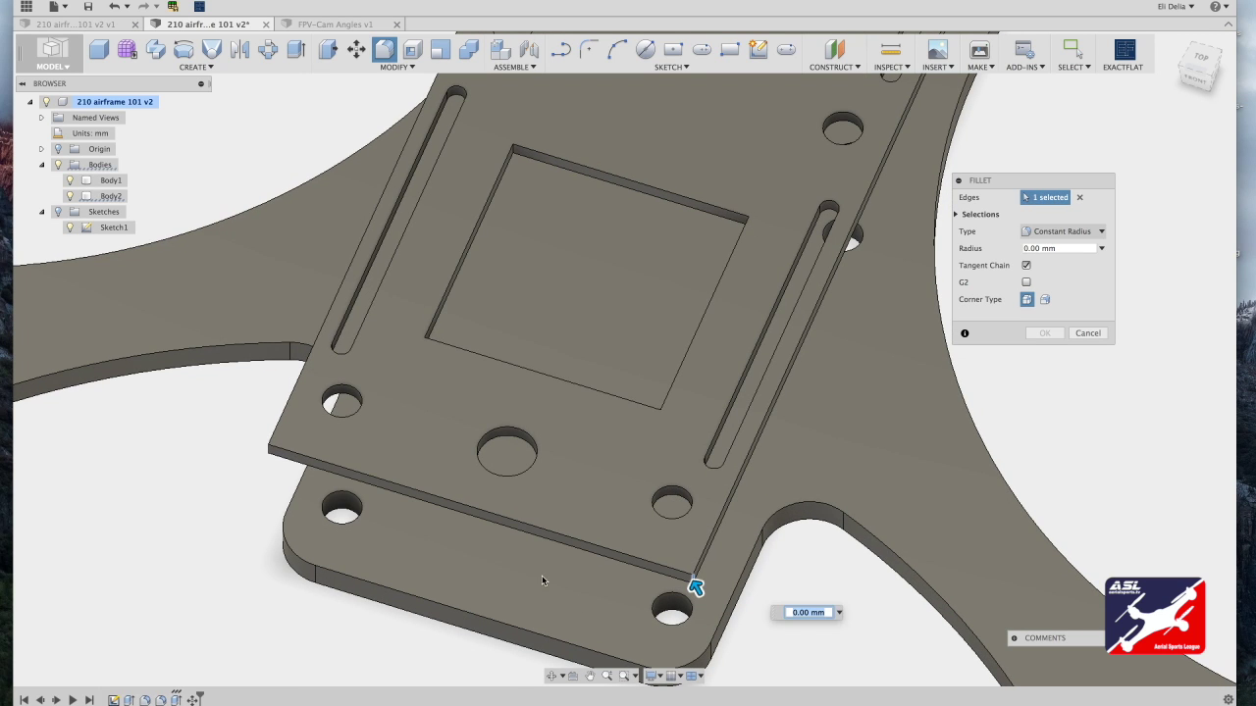
left_click(268, 452)
scroll(435, 407, "down", 8)
left_click_drag(1205, 86, 1079, 80)
scroll(669, 422, "up", 5)
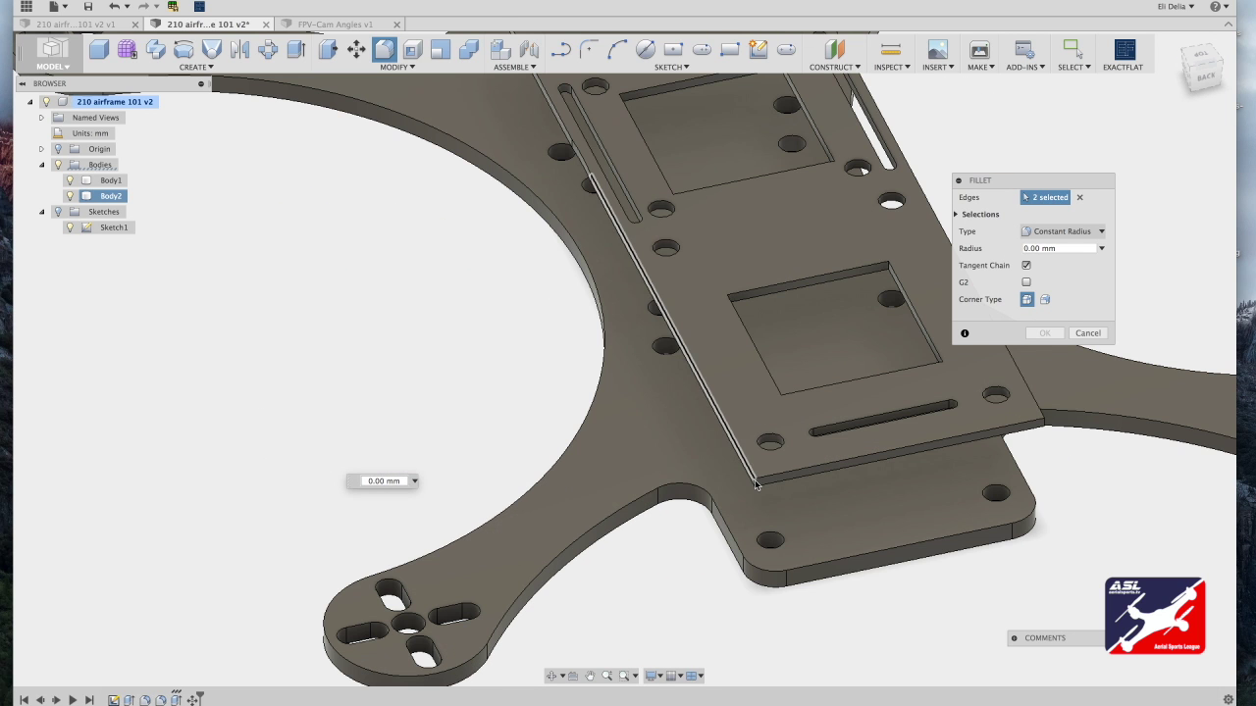
left_click(755, 484)
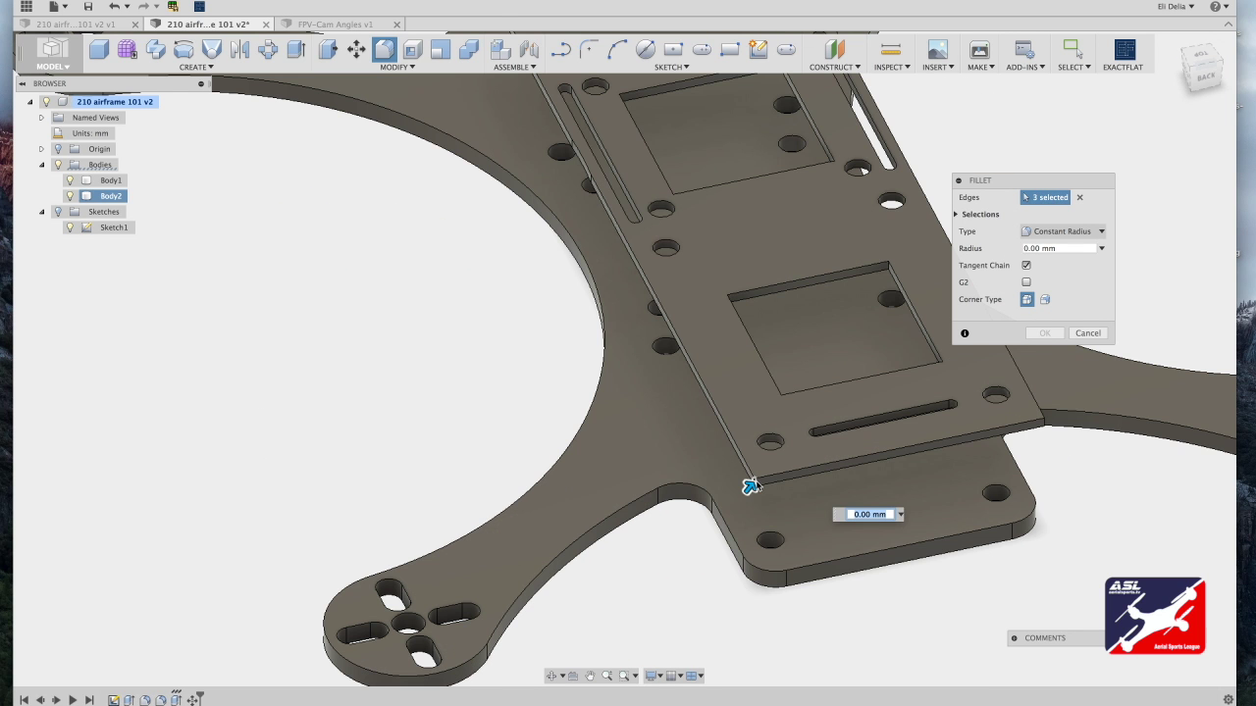
left_click(1046, 423)
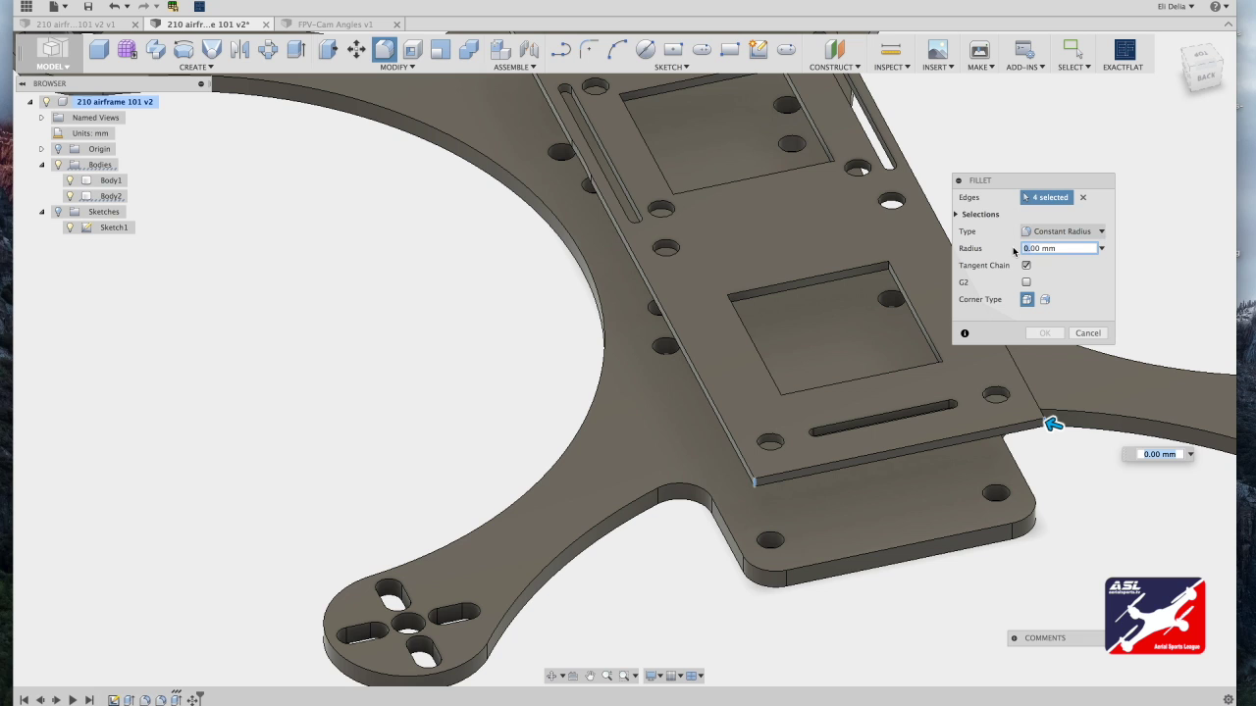
key("Return")
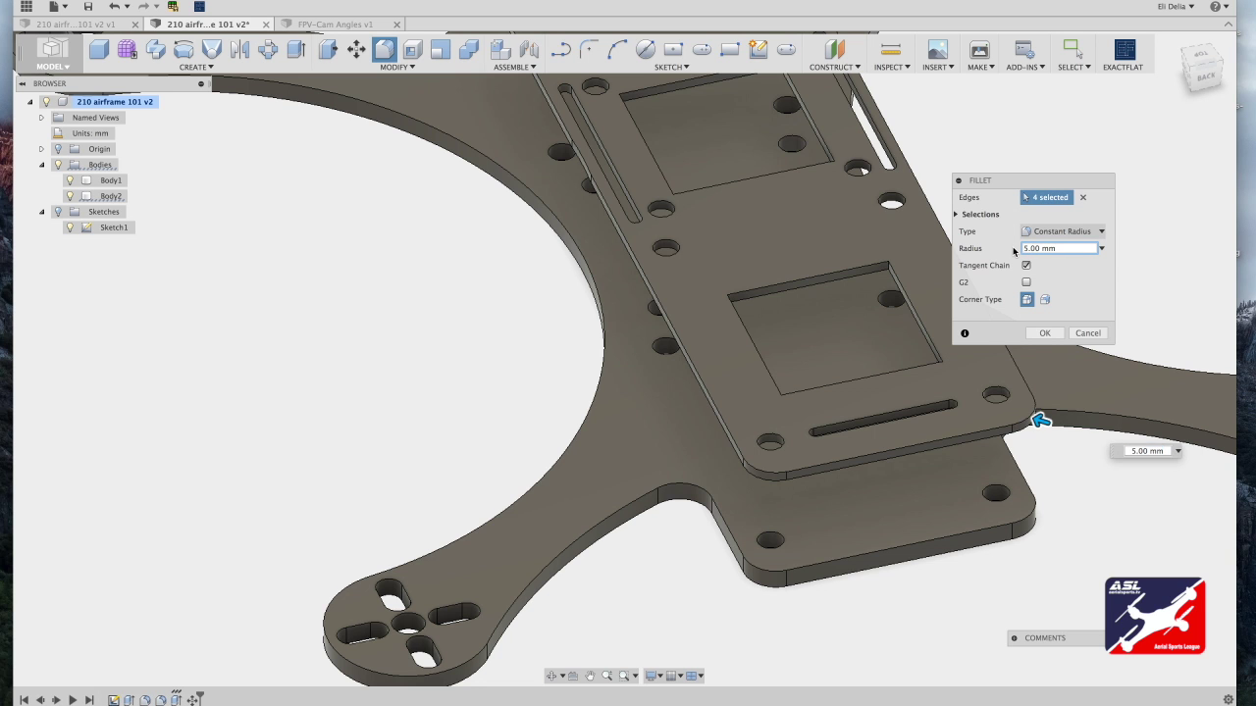
Step: Fillet the twelve inner corner edges of the three square cutouts in the upper plate with a constant radius
scroll(1013, 247, "down", 5)
left_click_drag(1194, 79, 926, 129)
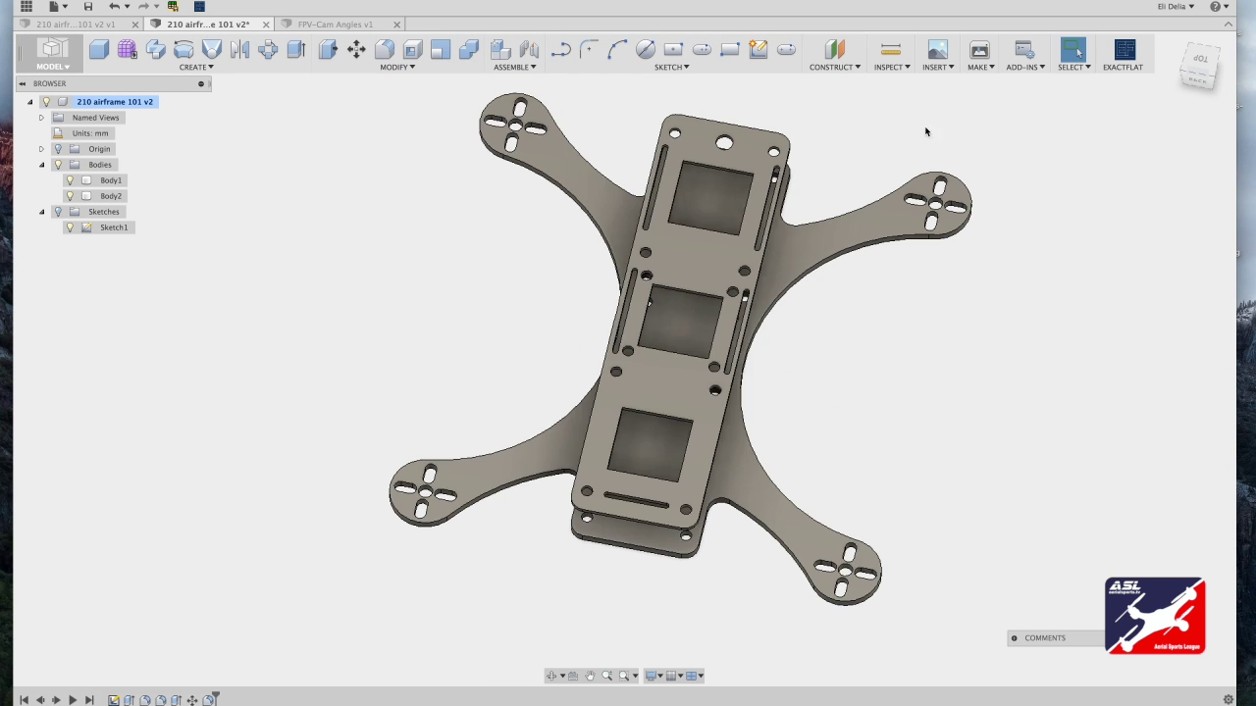
scroll(733, 204, "up", 5)
left_click(384, 50)
left_click(668, 255)
mouse_move(676, 258)
middle_mouse_down("shift")
mouse_move(720, 258)
mouse_move(830, 311)
mouse_move(851, 473)
mouse_move(841, 493)
middle_mouse_up("shift")
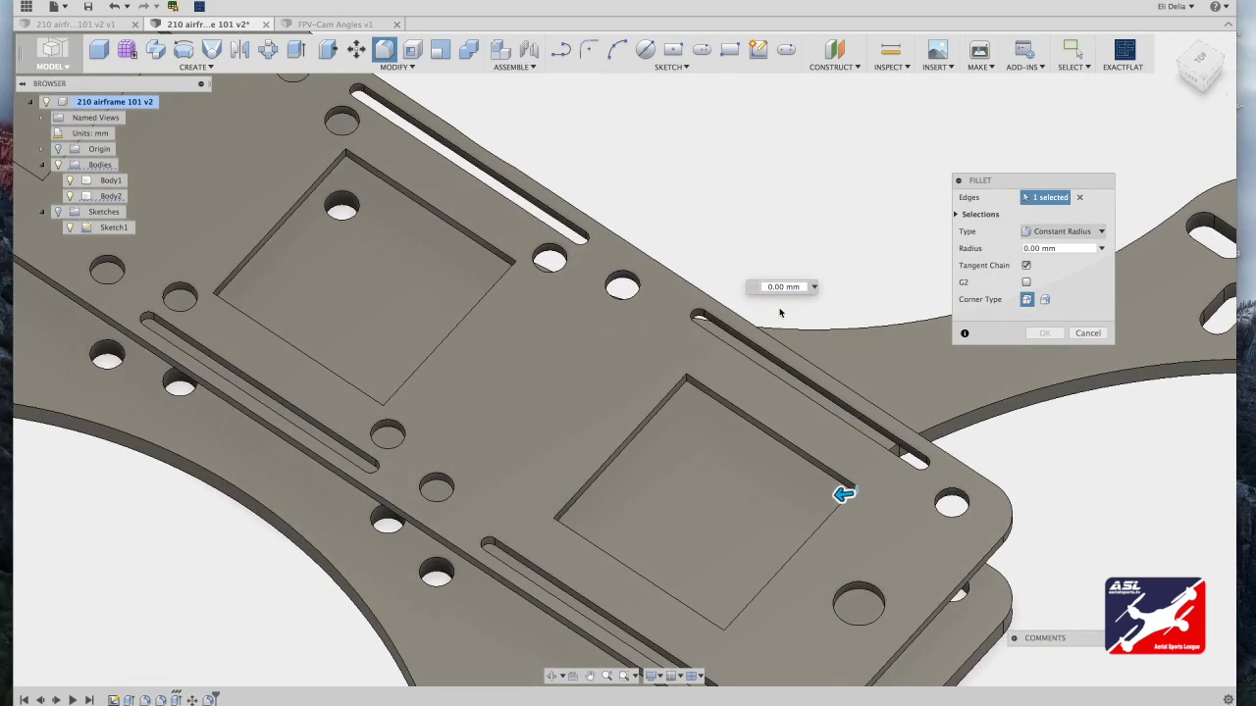
left_click(687, 380)
middle_click_drag(688, 379, 687, 276, "shift")
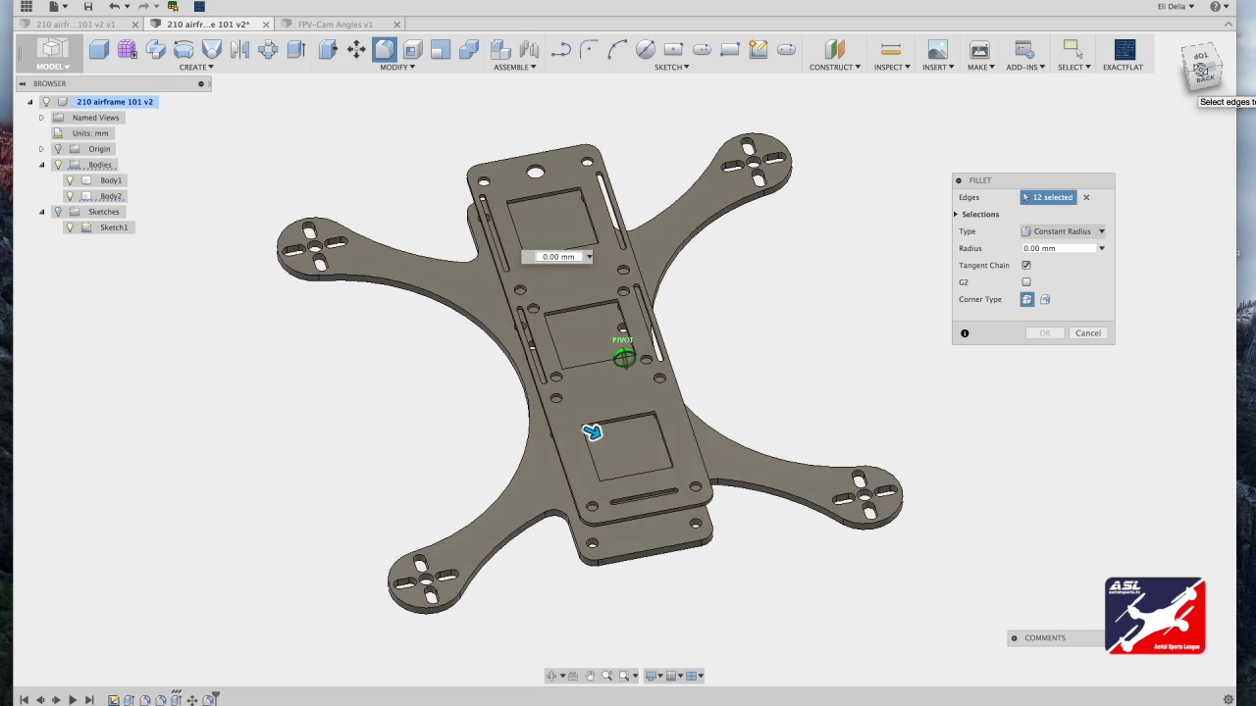
left_click_drag(1201, 70, 1206, 74)
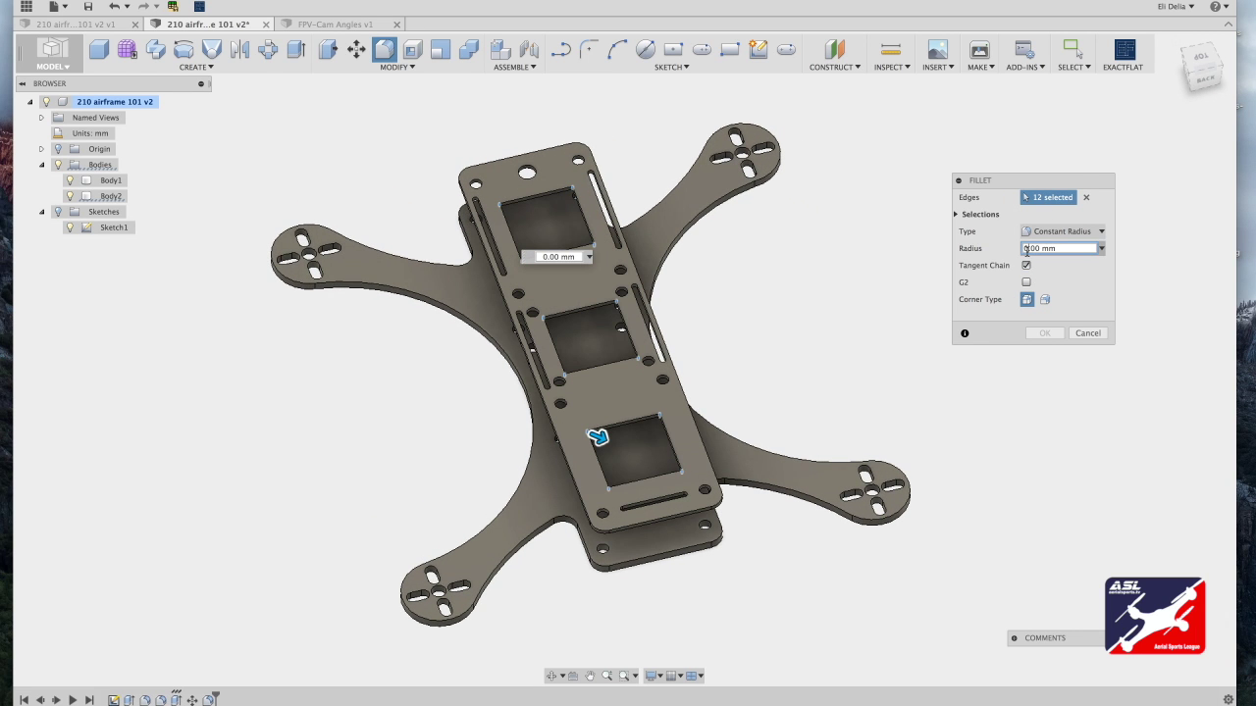
left_click(1025, 250)
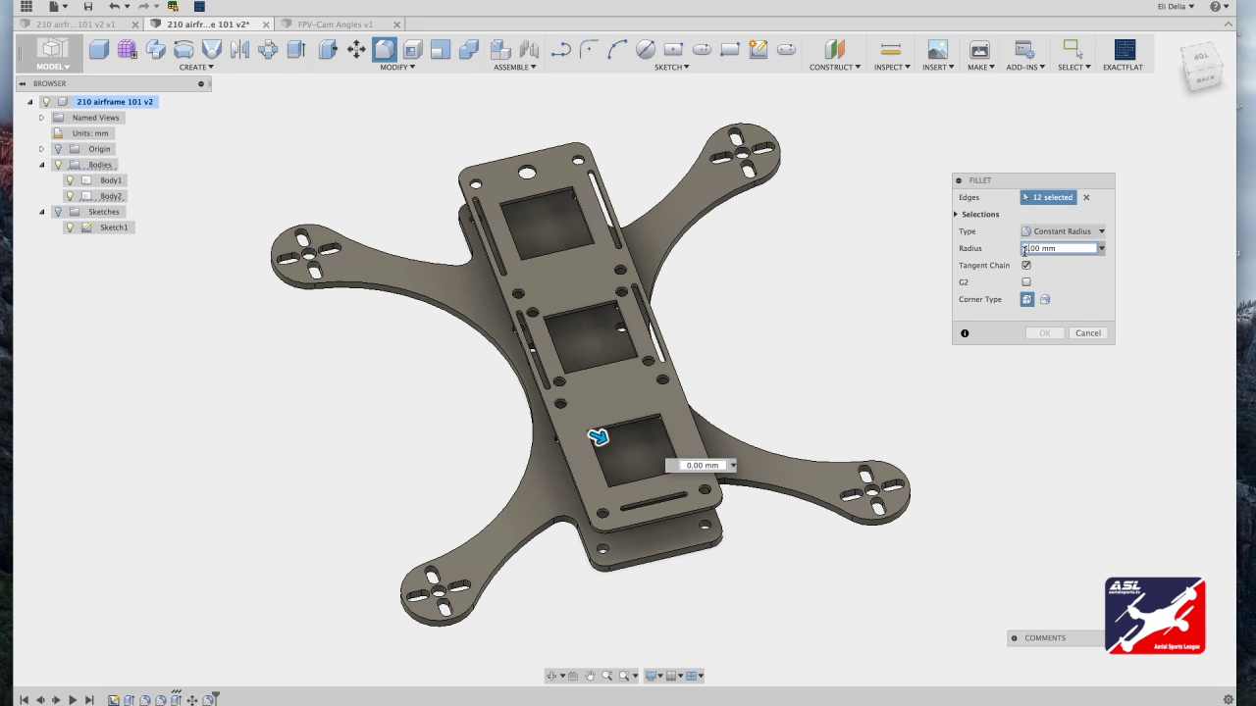
left_click(1044, 333)
Step: Show the sketches again while viewing the frame from its underside
mouse_move(1207, 78)
left_mouse_down()
mouse_move(1177, 103)
mouse_move(1055, 74)
left_mouse_up()
left_click_drag(1209, 132, 1198, 72)
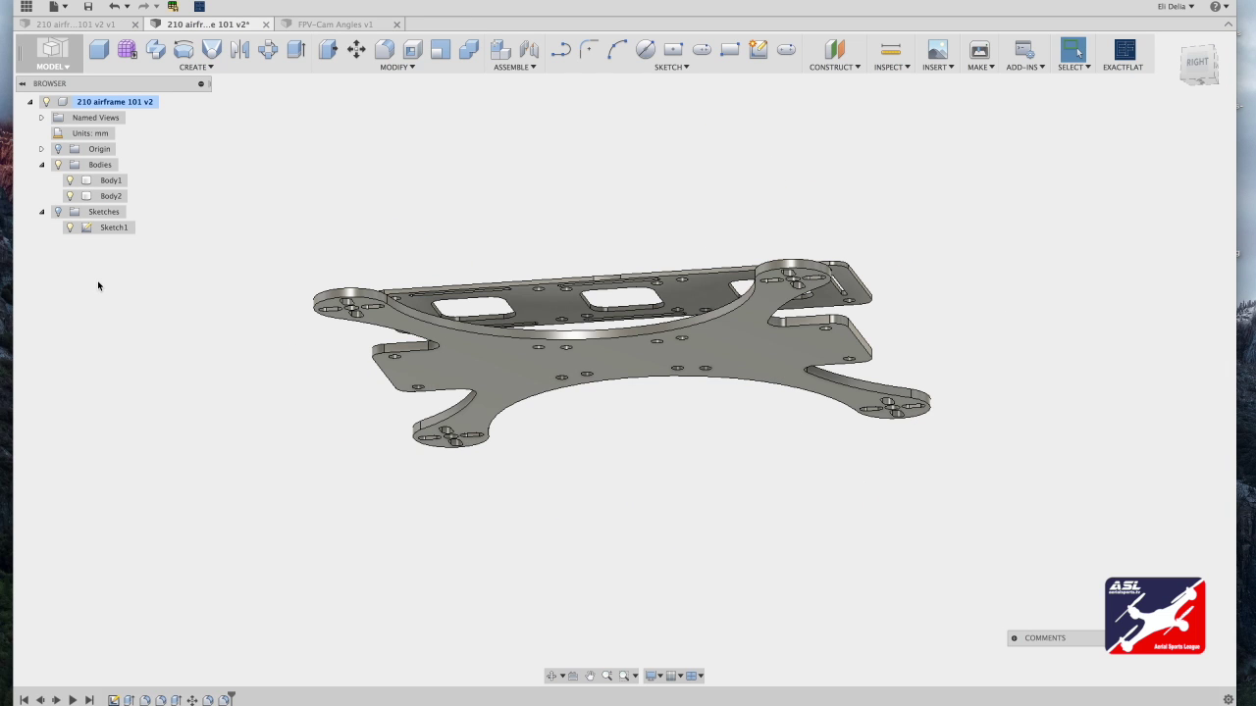
left_click(57, 212)
Step: Cut the long slot profile between the two end holes 7 mm deep through the bottom plate
scroll(903, 364, "up", 5)
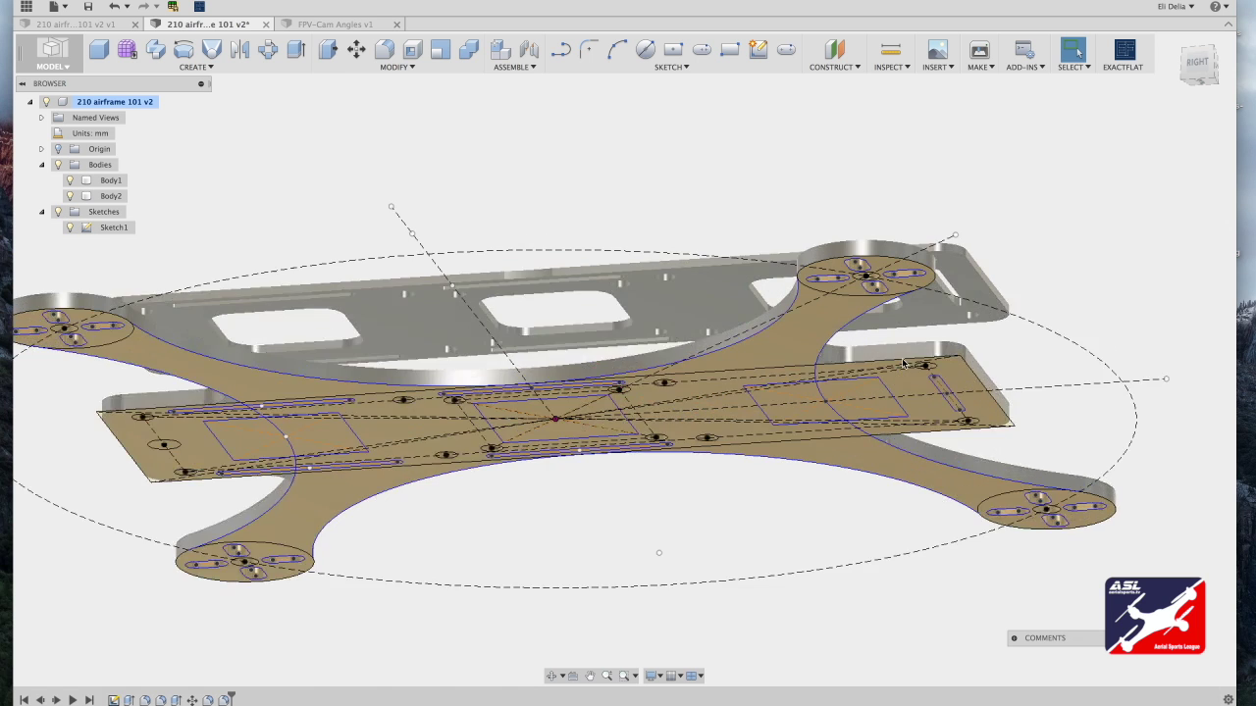
scroll(903, 364, "up", 4)
middle_click_drag(903, 364, 652, 412)
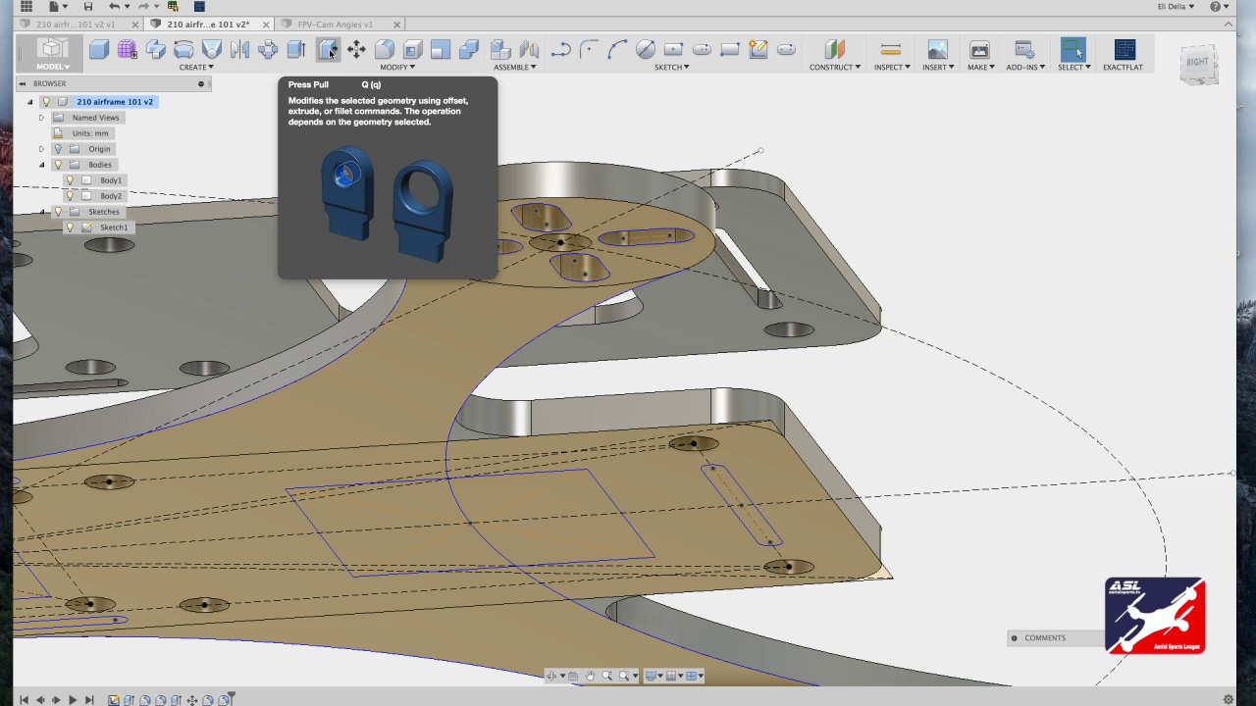
left_click(329, 54)
key("Escape")
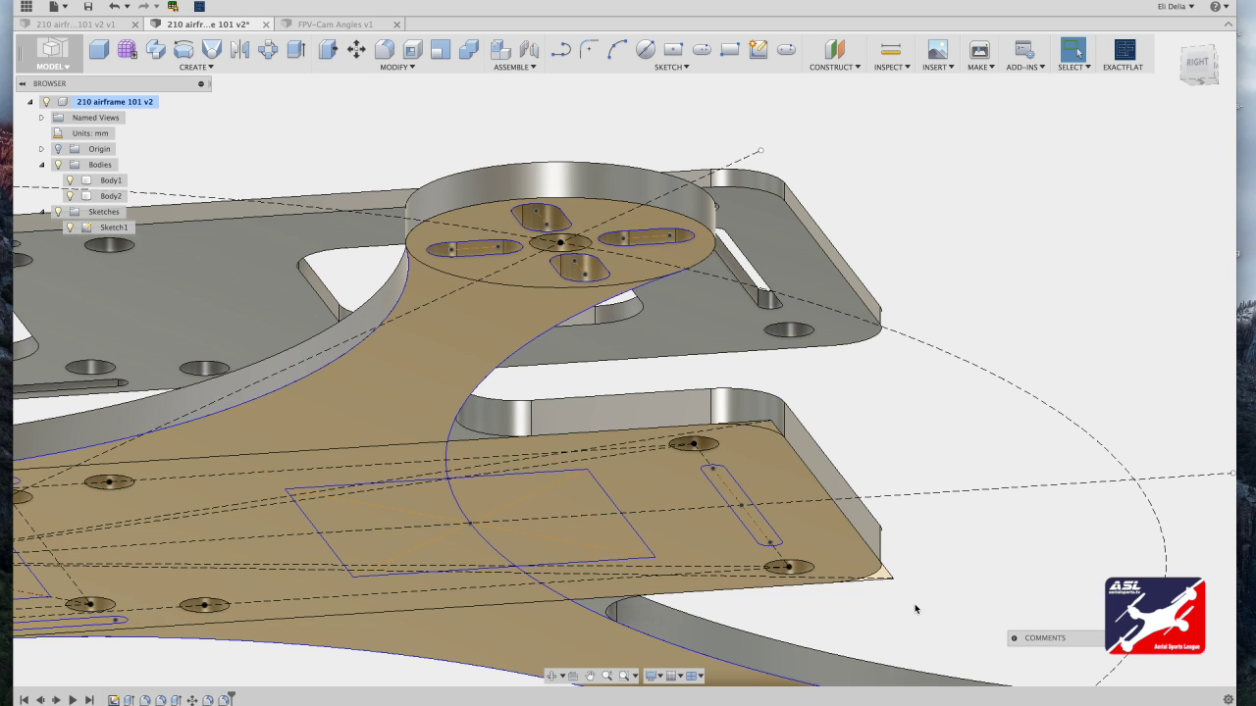
key("q")
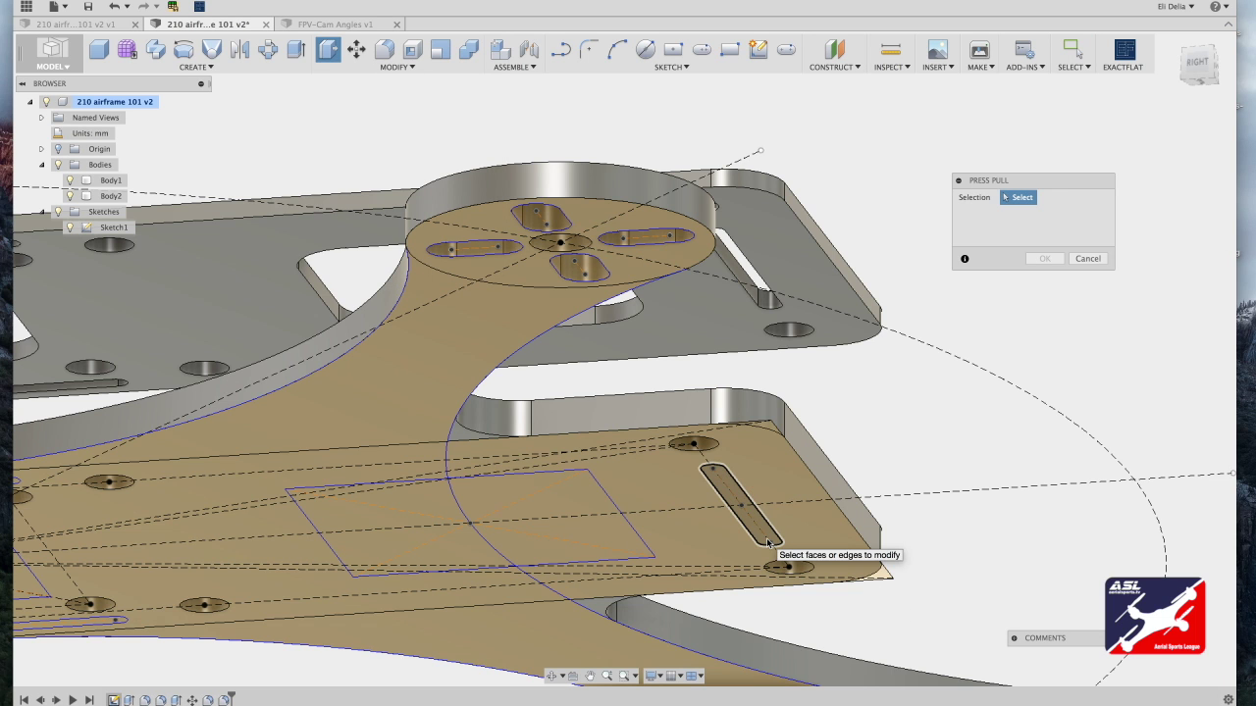
left_click(768, 543)
left_click_drag(741, 468, 743, 406)
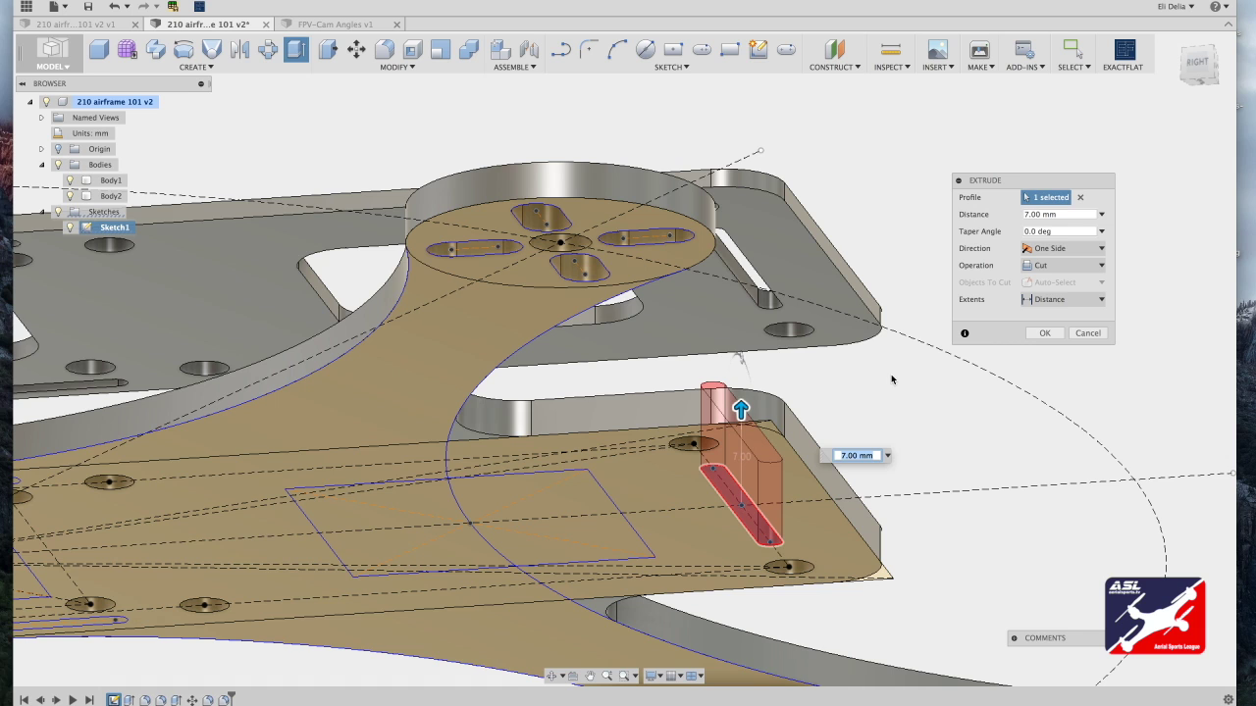
left_click(1043, 335)
middle_click_drag(1040, 328, 1029, 272, "shift")
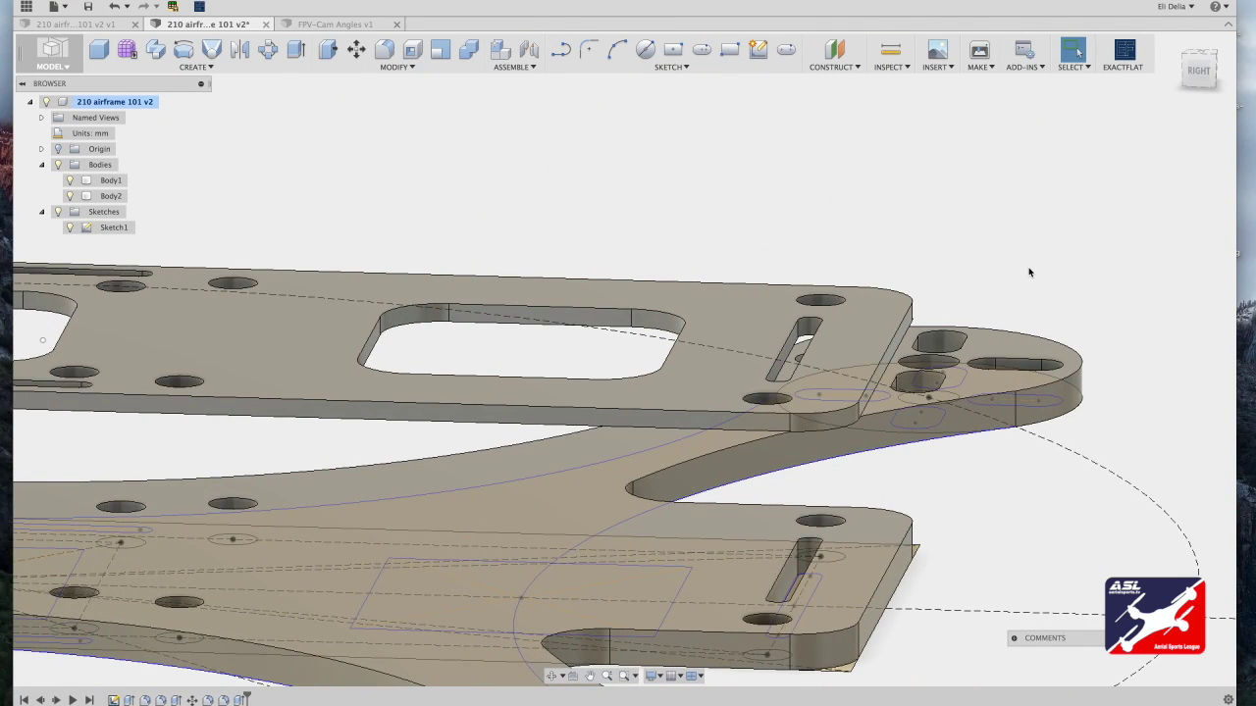
scroll(1029, 271, "down", 10, "shift")
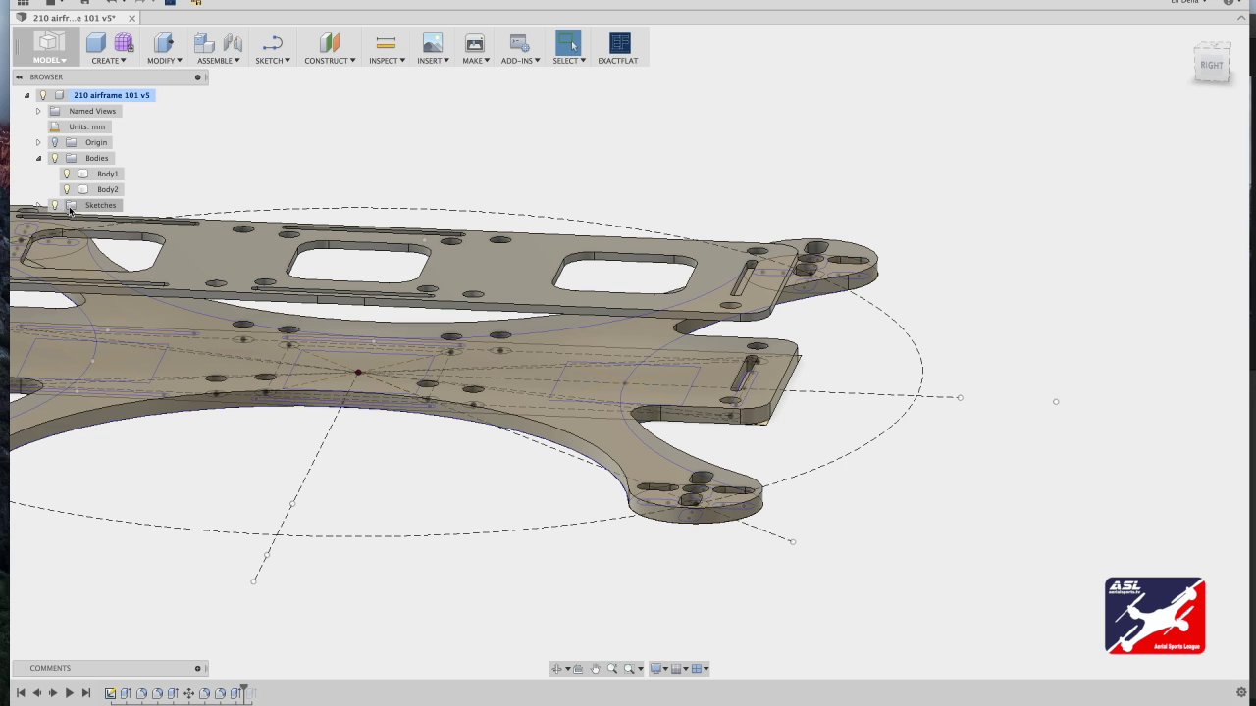
Step: Open Sketch1 for editing and frame the slot between the two end holes
left_click(38, 206)
left_click(108, 221)
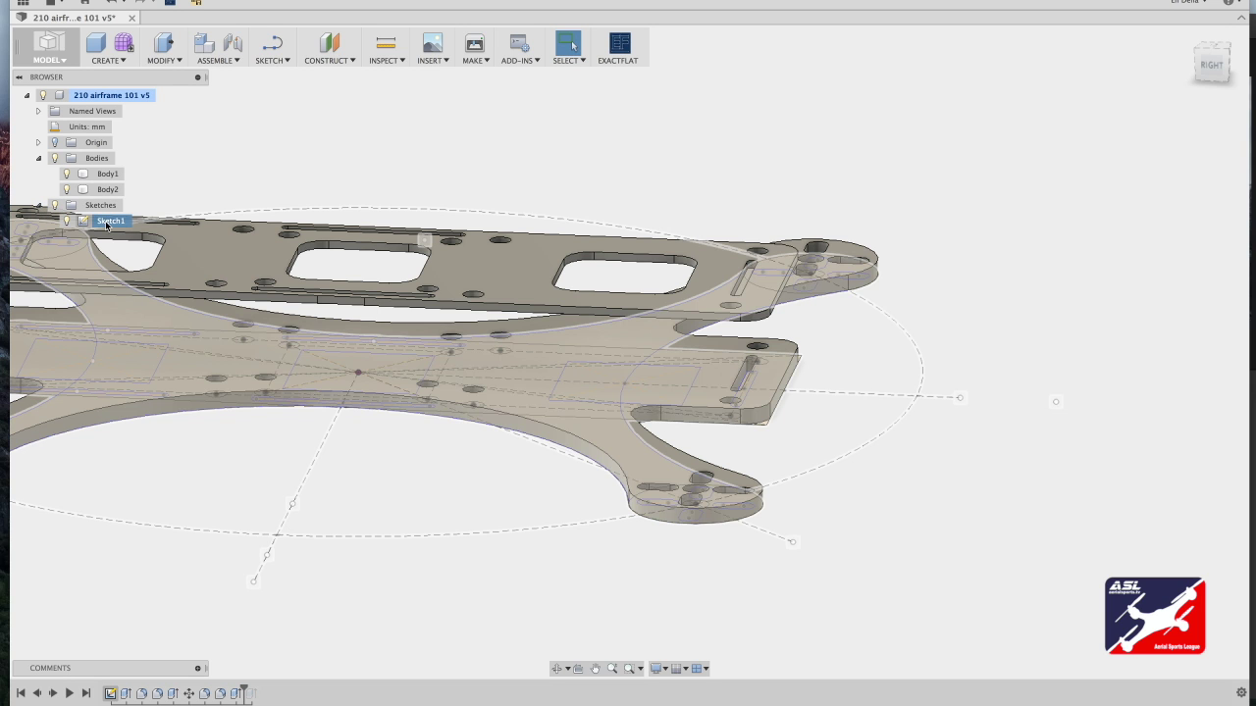
right_click(108, 223)
left_click(137, 258)
scroll(843, 298, "down", 4)
scroll(844, 298, "up", 7)
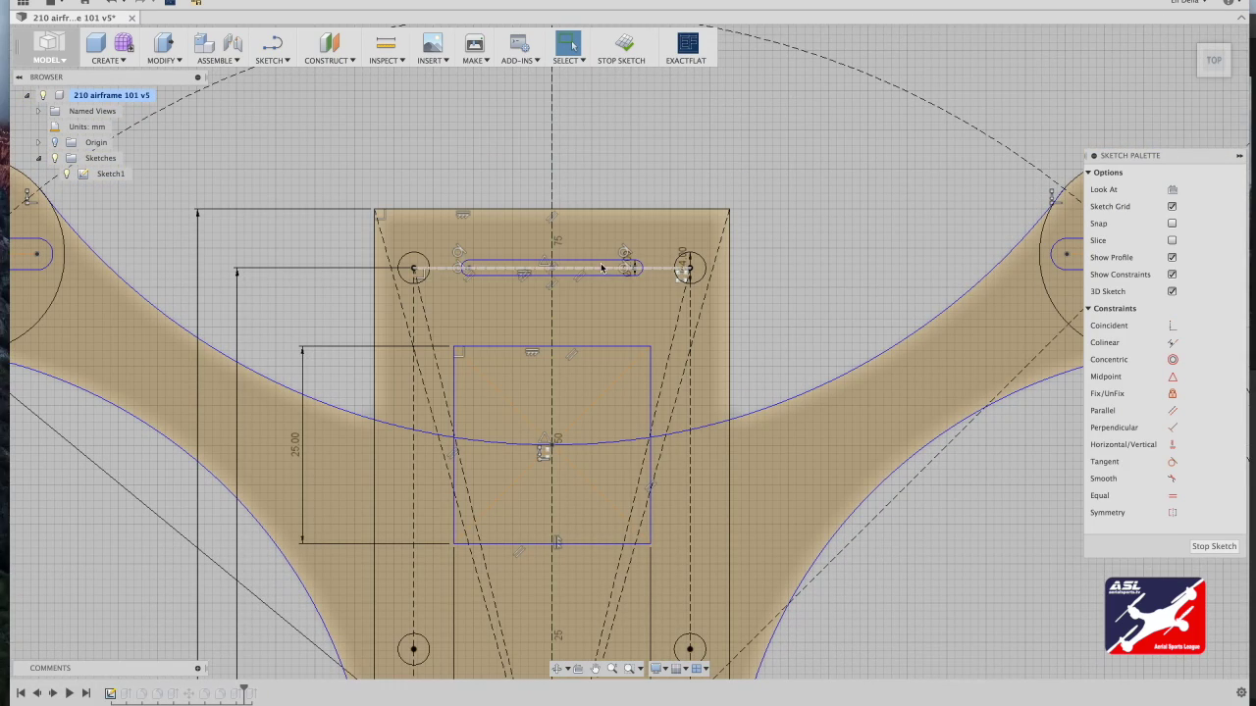
Step: Dimension the end slot's straight length between its arc centres to 6 mm
left_click(602, 265)
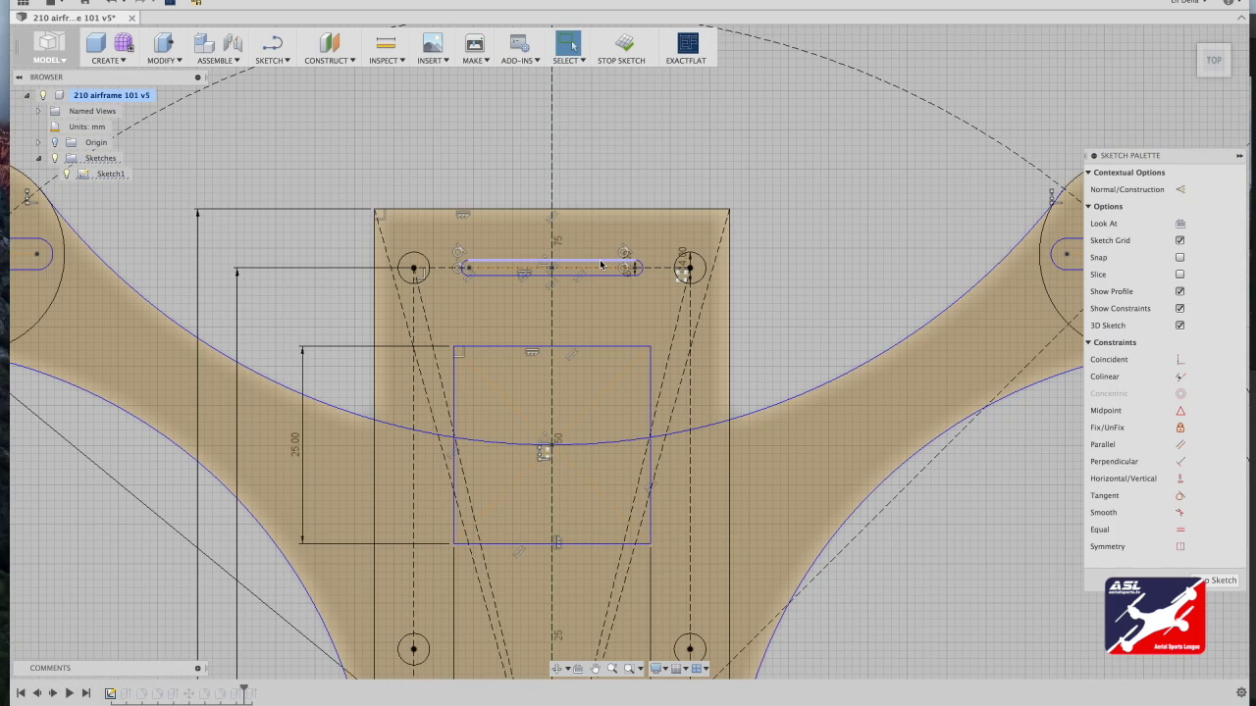
key("d")
left_click(599, 259)
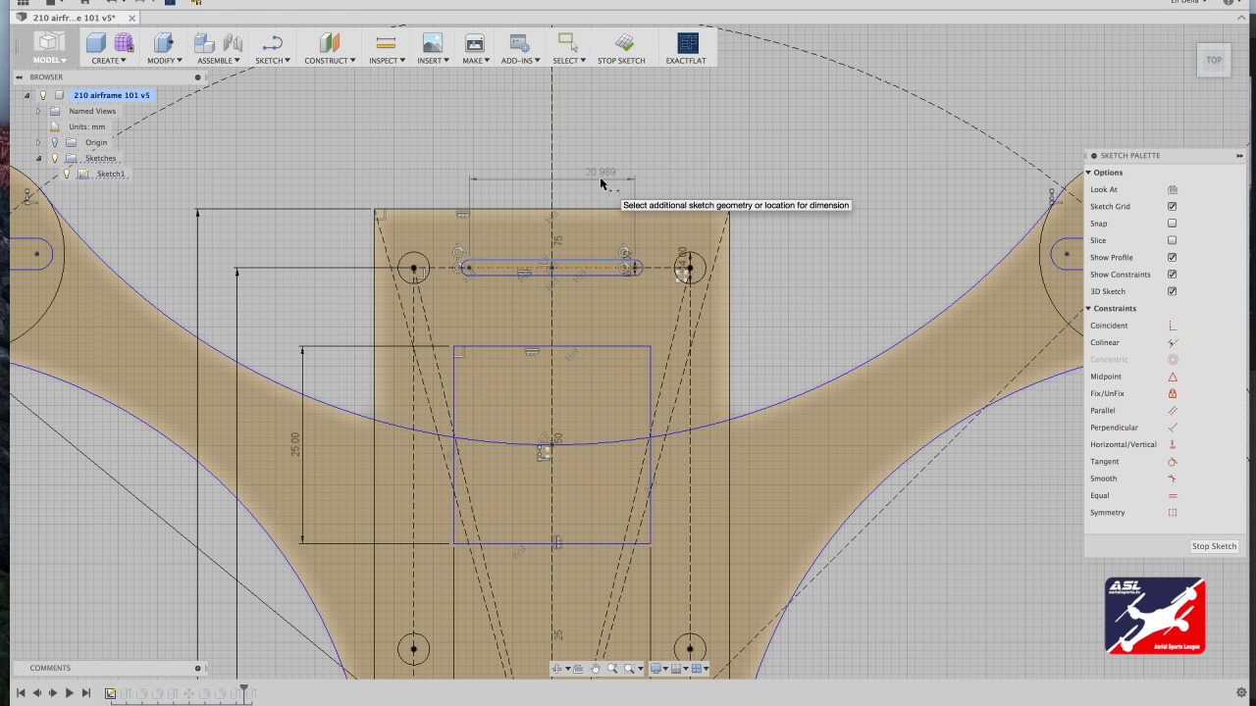
left_click(601, 184)
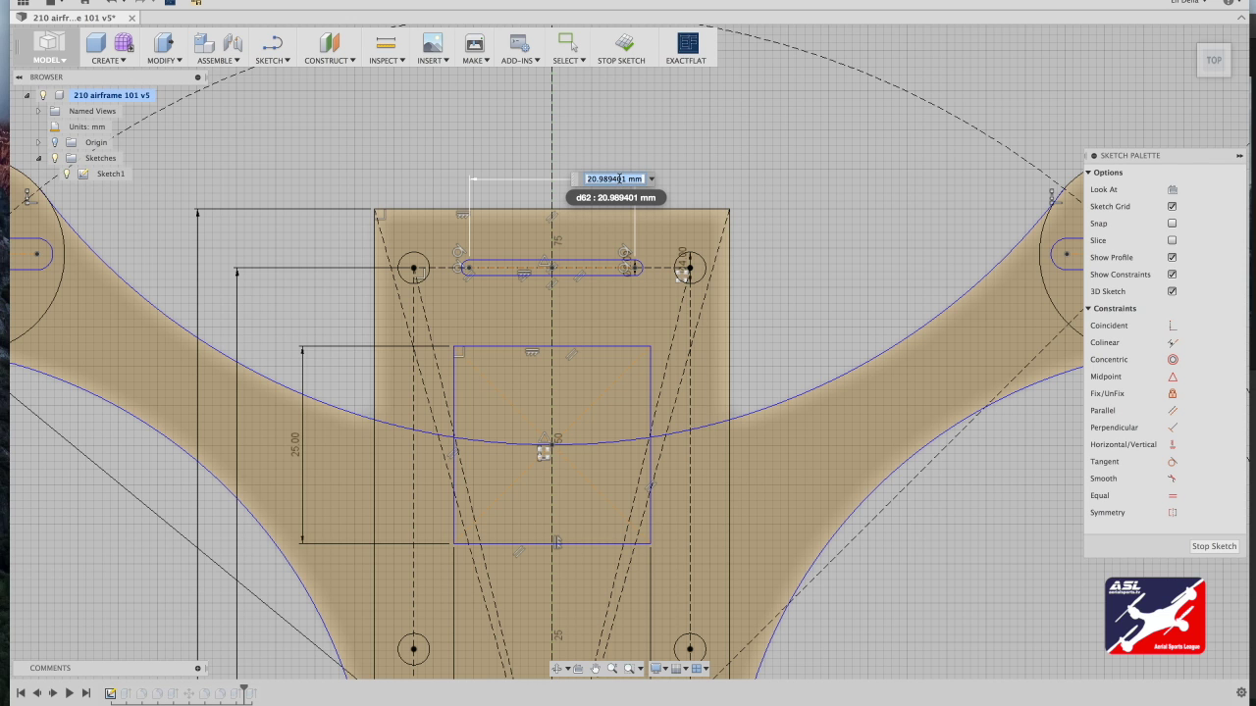
type("6")
key("Return")
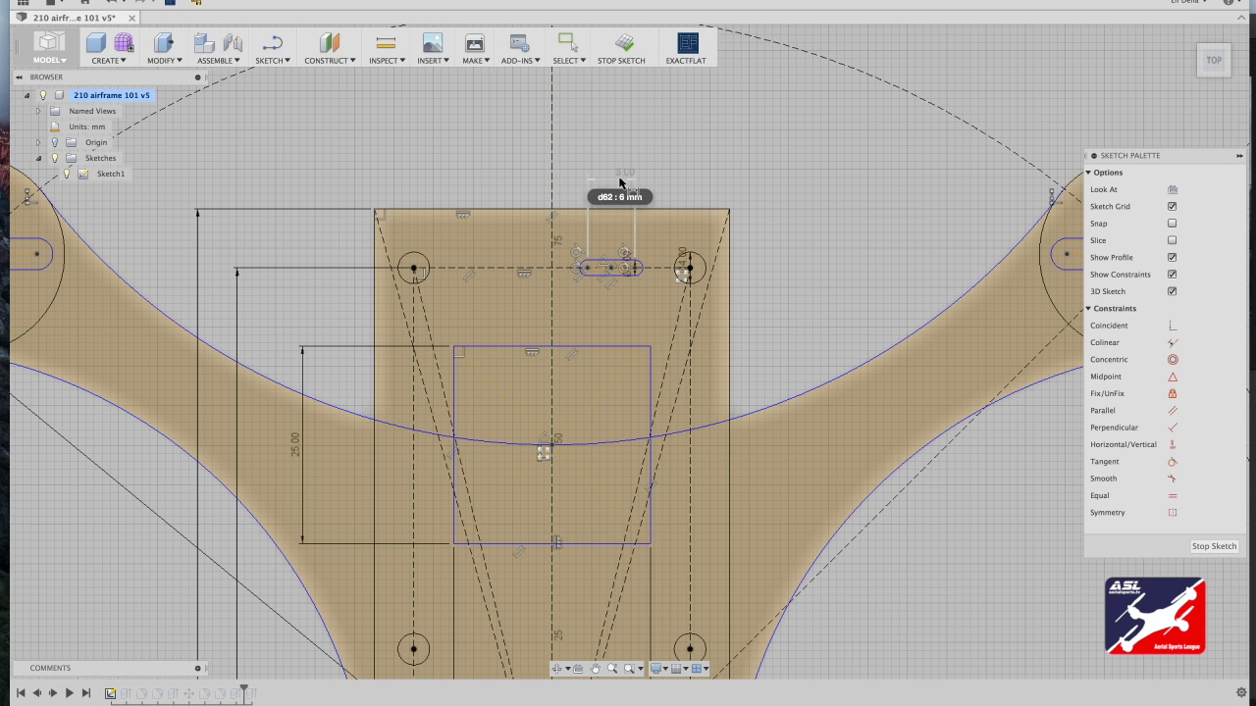
key("Escape")
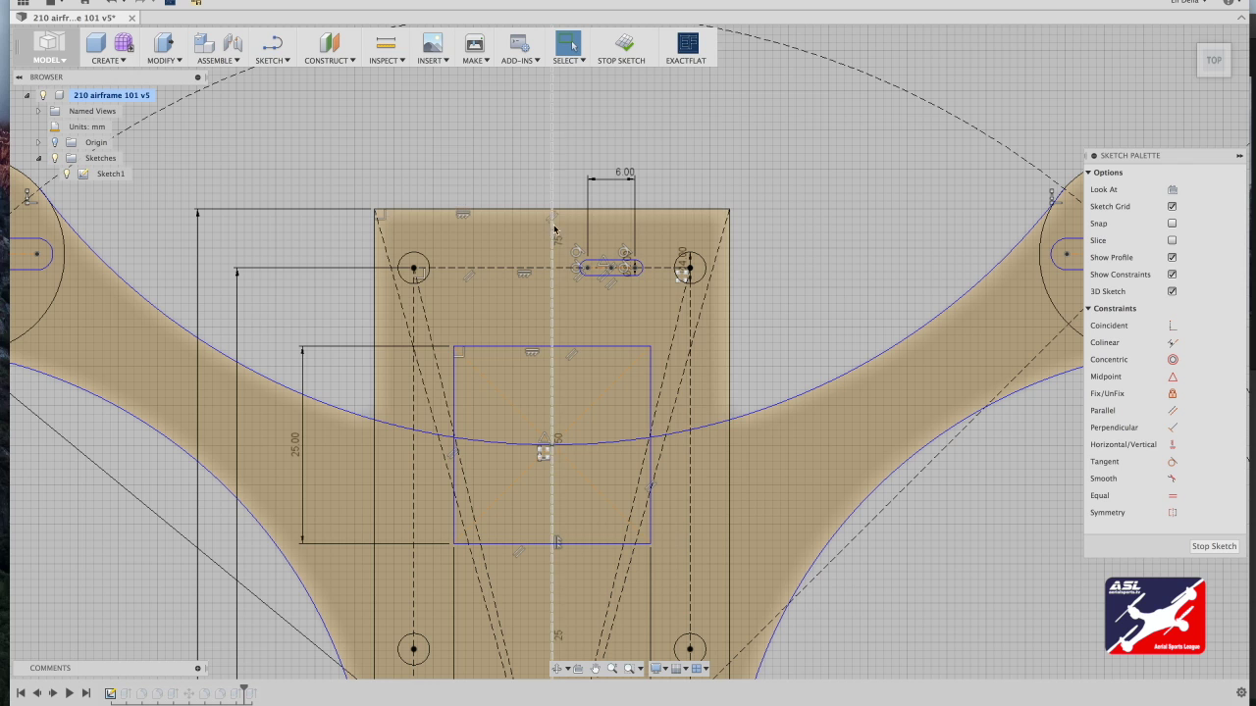
Step: Pattern the shortened end slot rectangularly with quantity 2 and a distance of -15 mm, and finish the sketch
left_click_drag(603, 280, 655, 295)
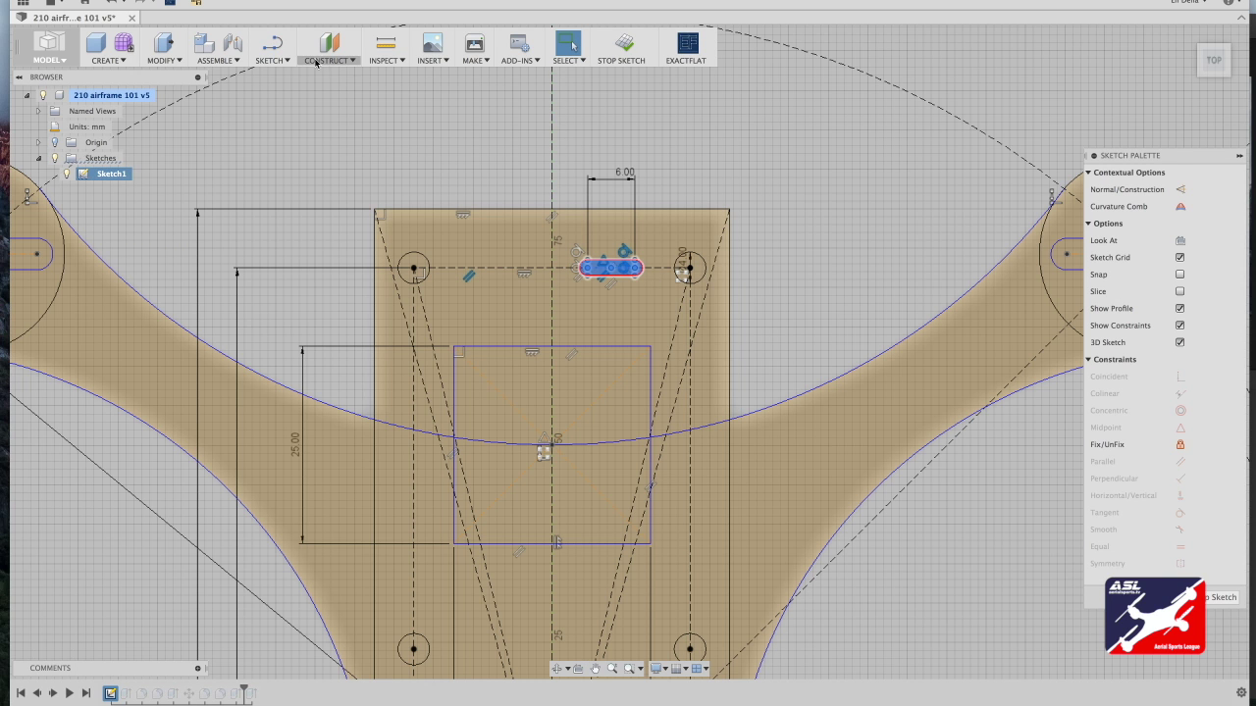
left_click(282, 62)
left_click(300, 336)
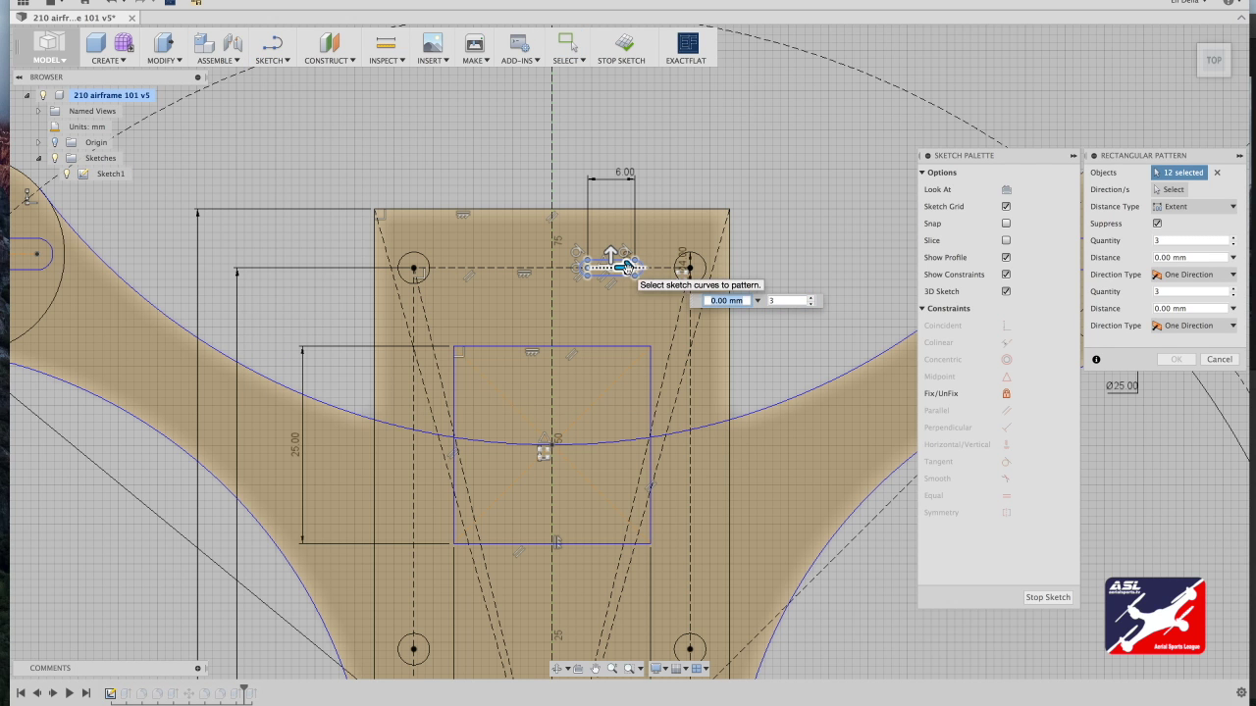
left_click_drag(618, 268, 498, 272)
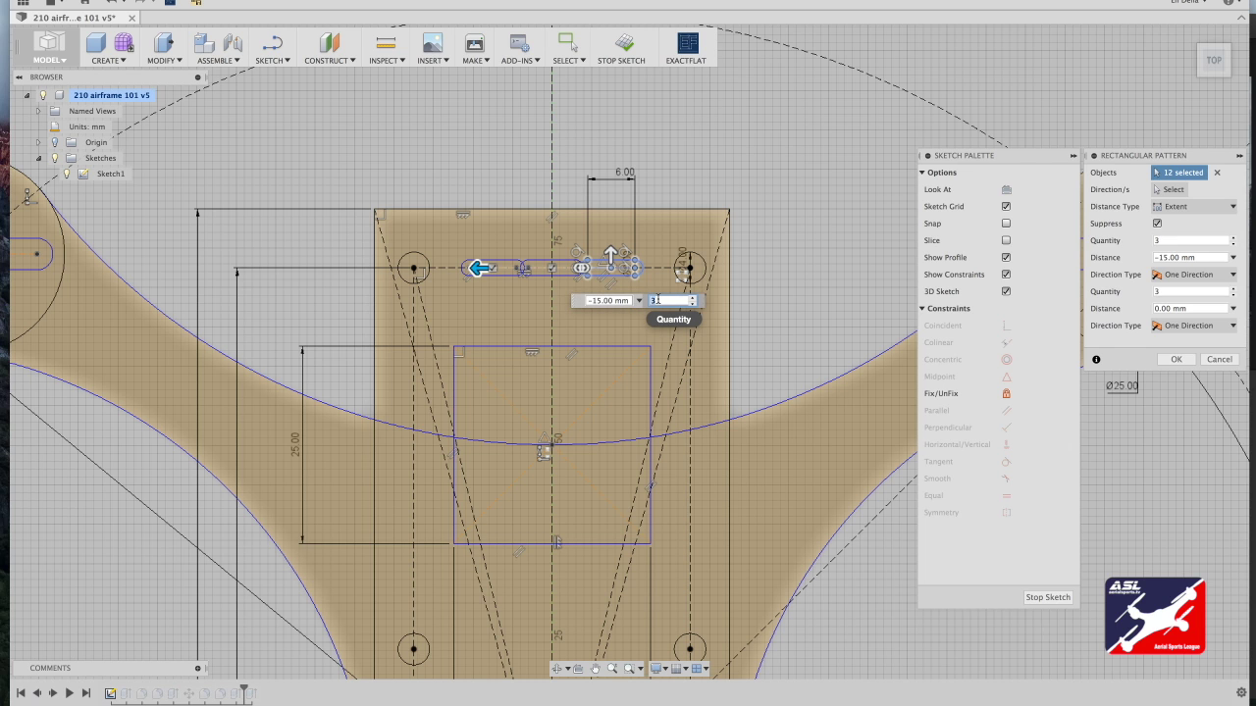
type("2")
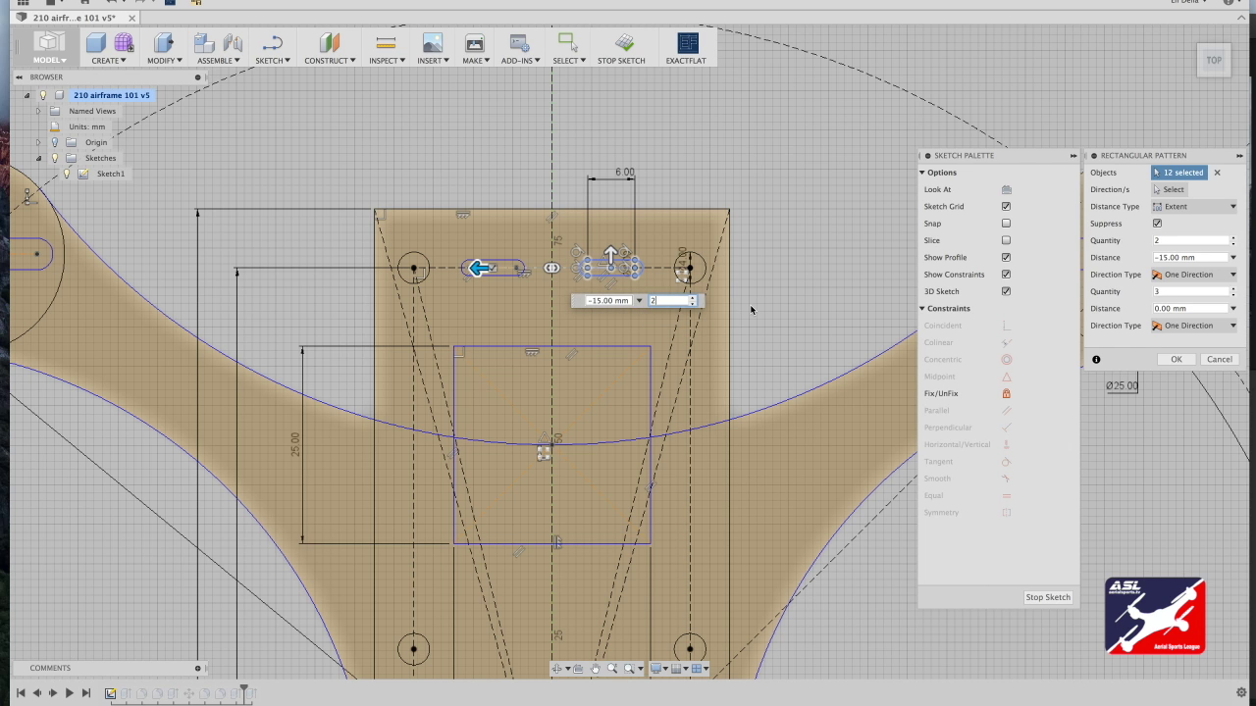
key("Return")
left_click_drag(1217, 65, 1166, 181)
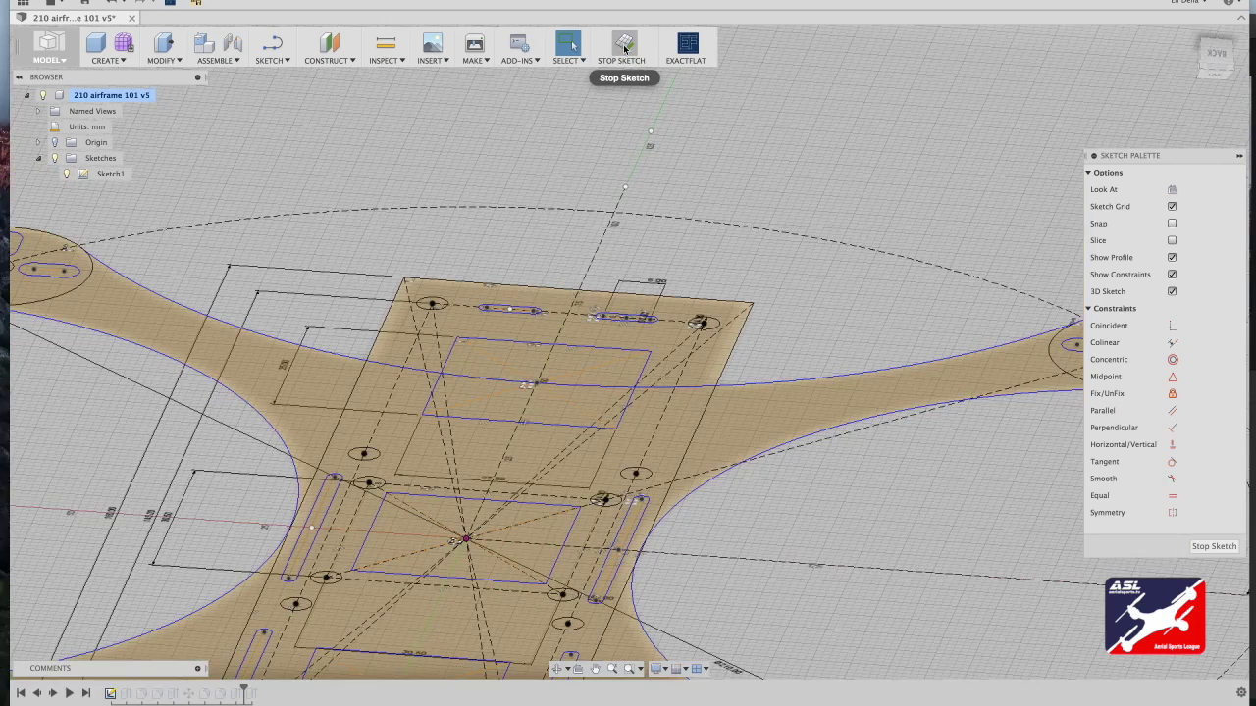
left_click(625, 49)
Step: Cut the patterned second end slot 32 mm upward through both plates
left_click_drag(1215, 61, 1170, 118)
left_click_drag(1170, 273, 1179, 379)
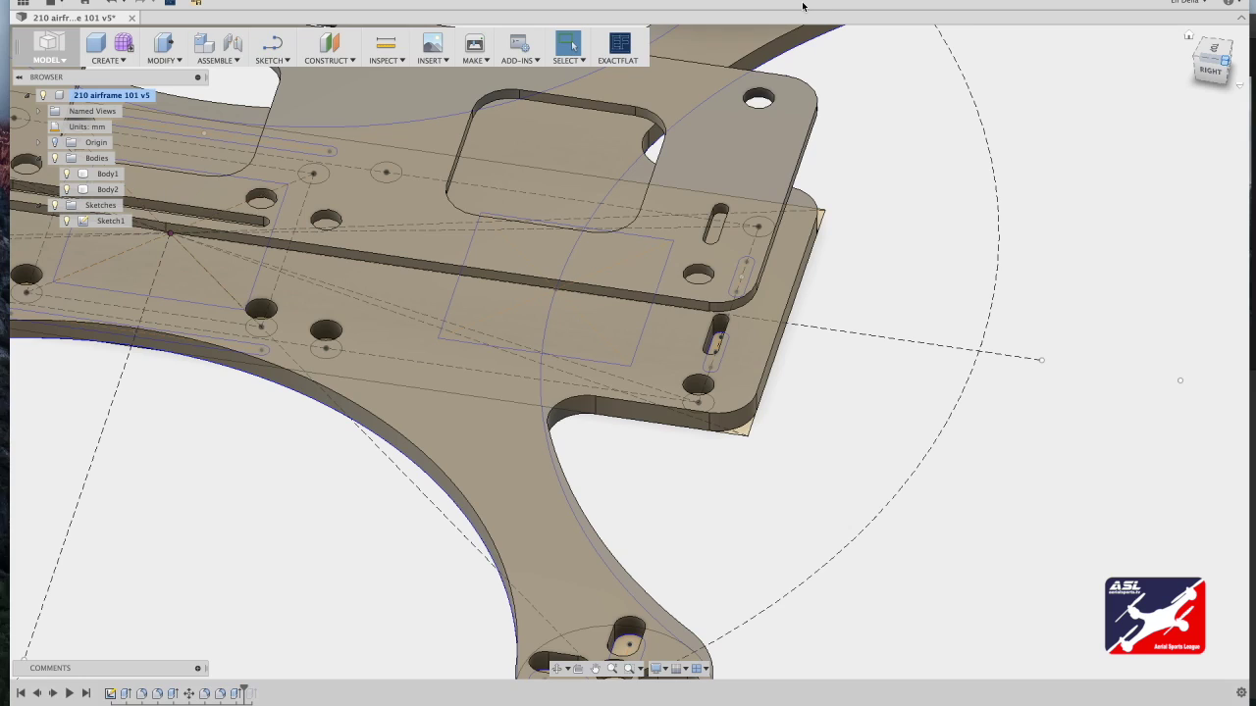
mouse_move(1197, 61)
left_mouse_down()
mouse_move(1191, 31)
mouse_move(1143, 2)
left_mouse_up()
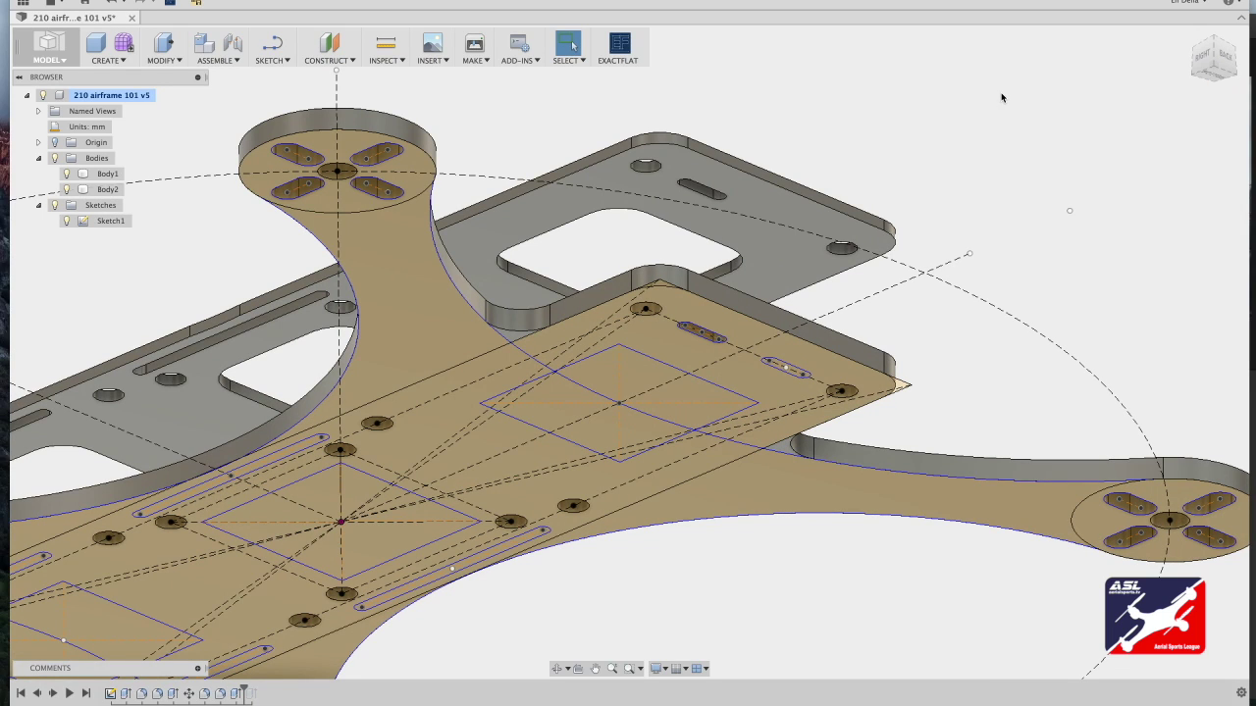
key("q")
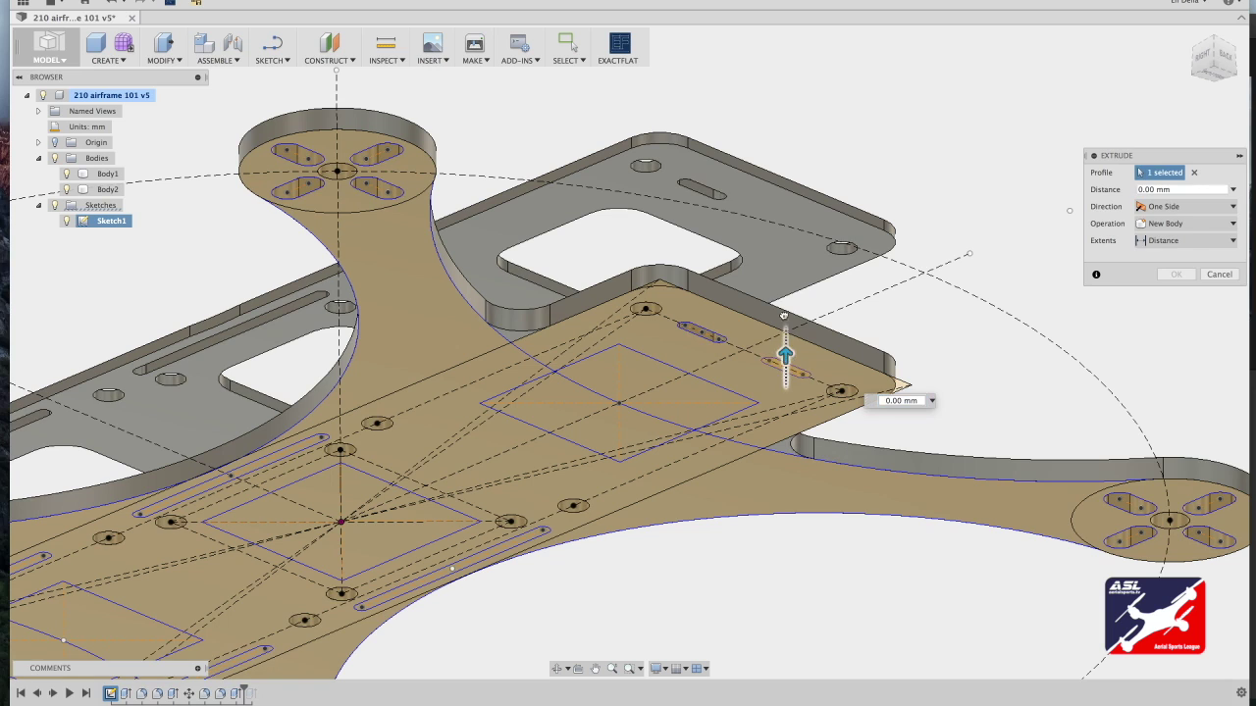
left_click_drag(786, 357, 764, 138)
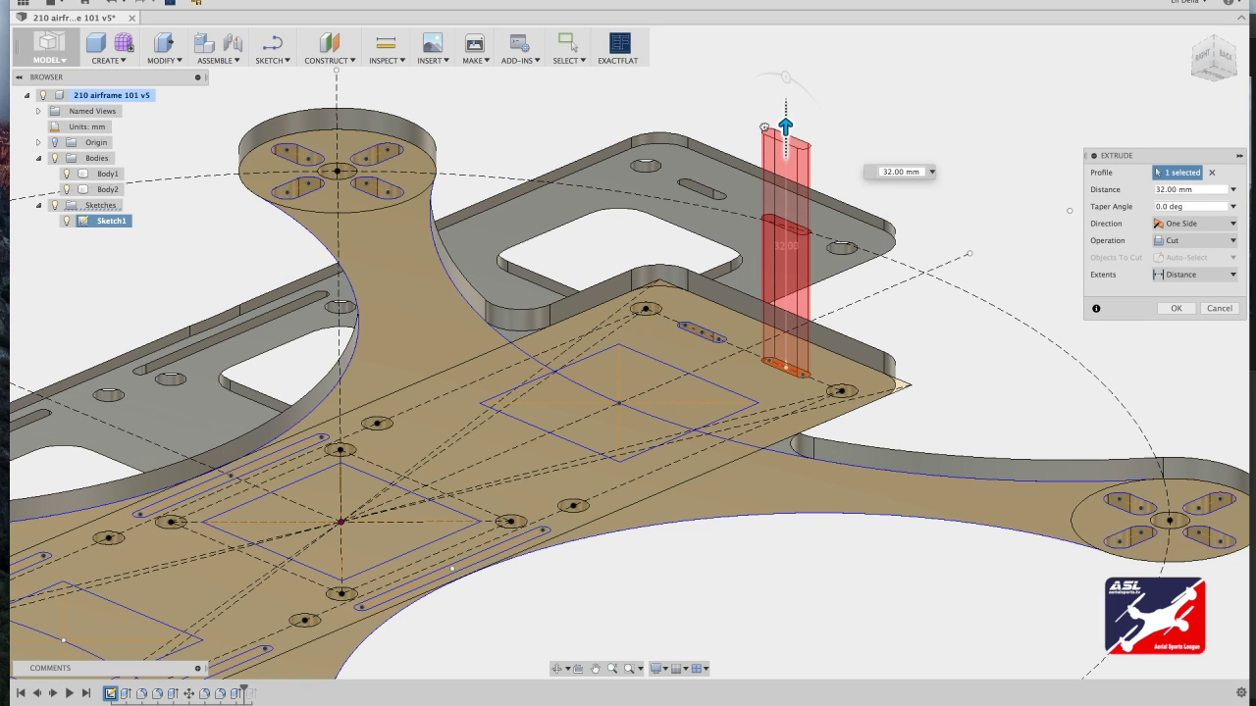
key("Return")
middle_click_drag(1097, 182, 1104, 363, "shift")
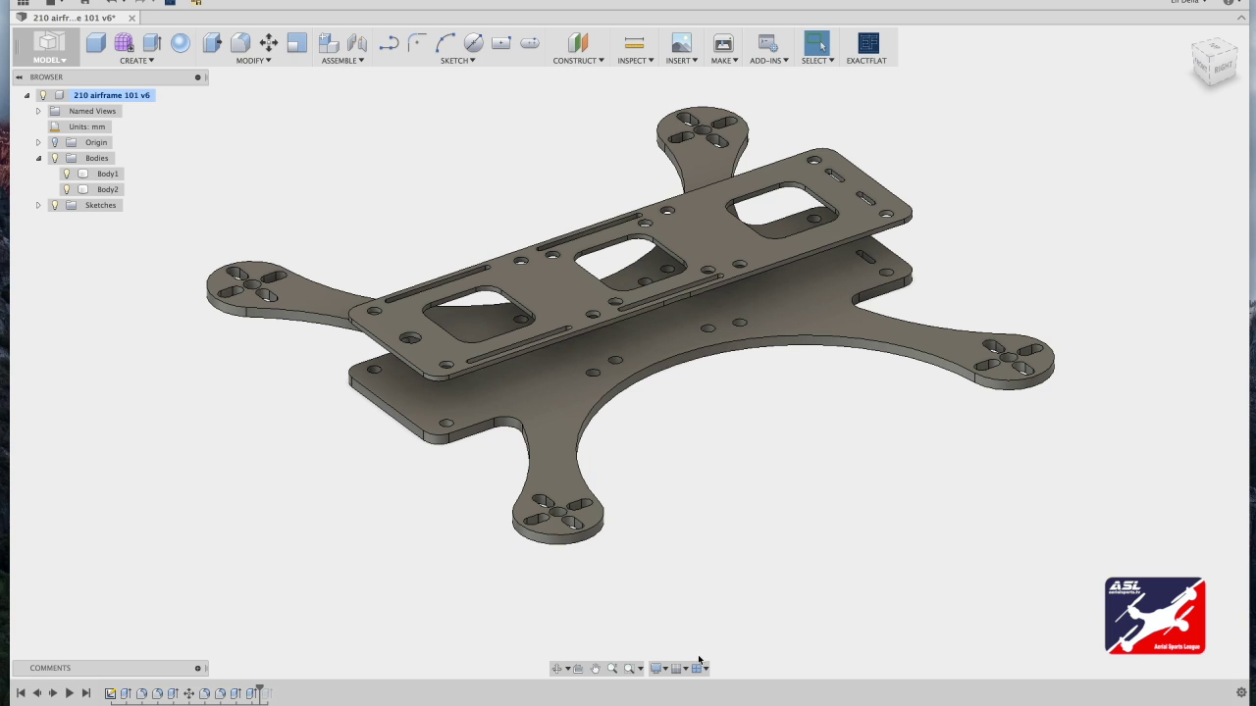
Step: Hide the plate bodies and create a new sketch on the front origin plane
left_click(54, 160)
left_click(55, 160)
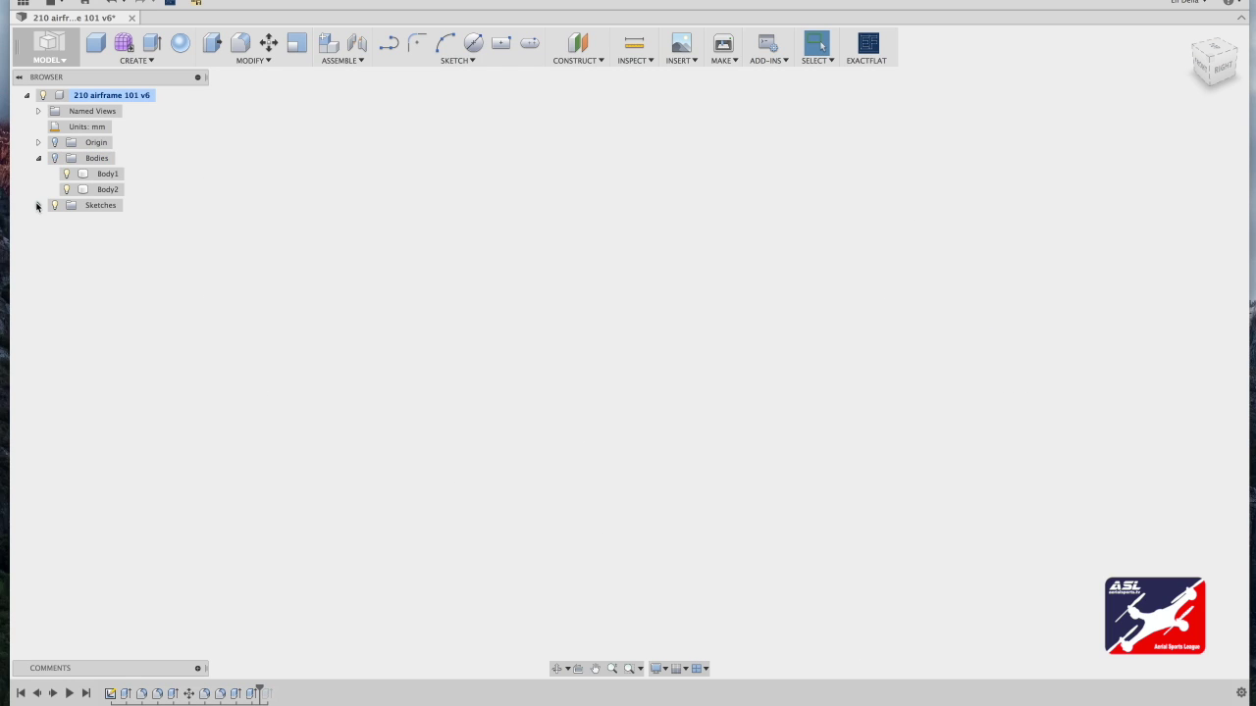
left_click(37, 205)
left_click(98, 205)
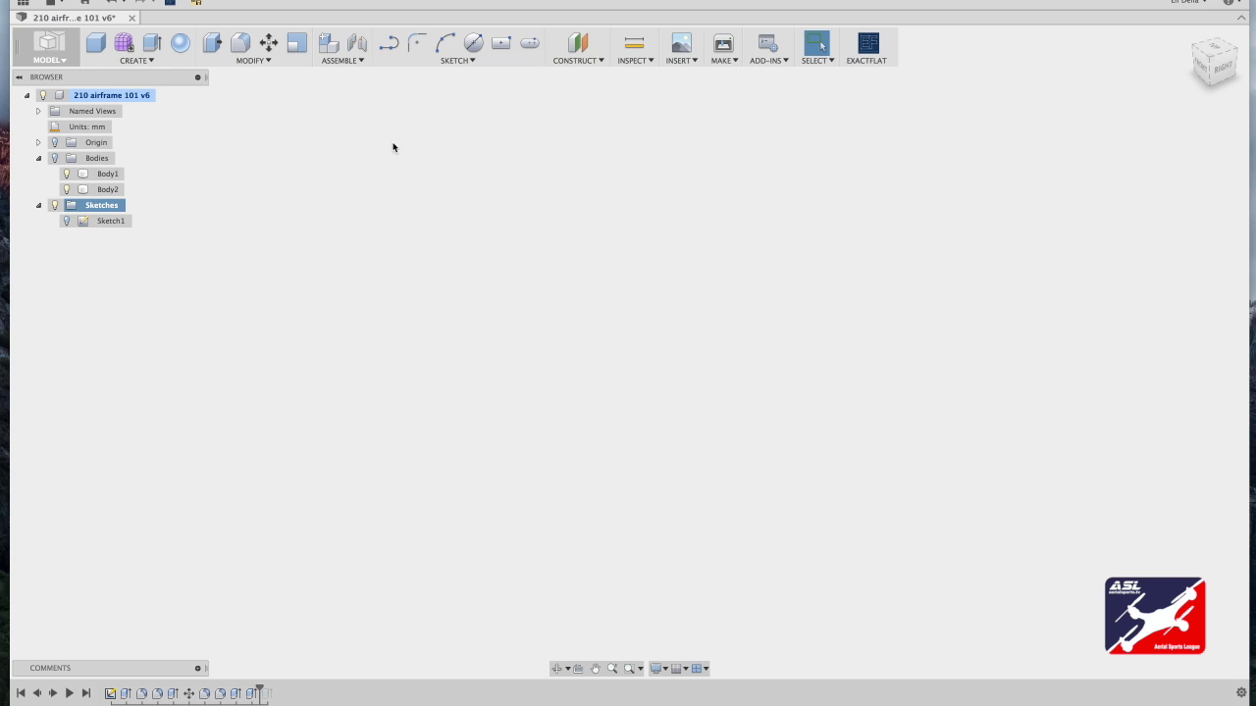
left_click(460, 61)
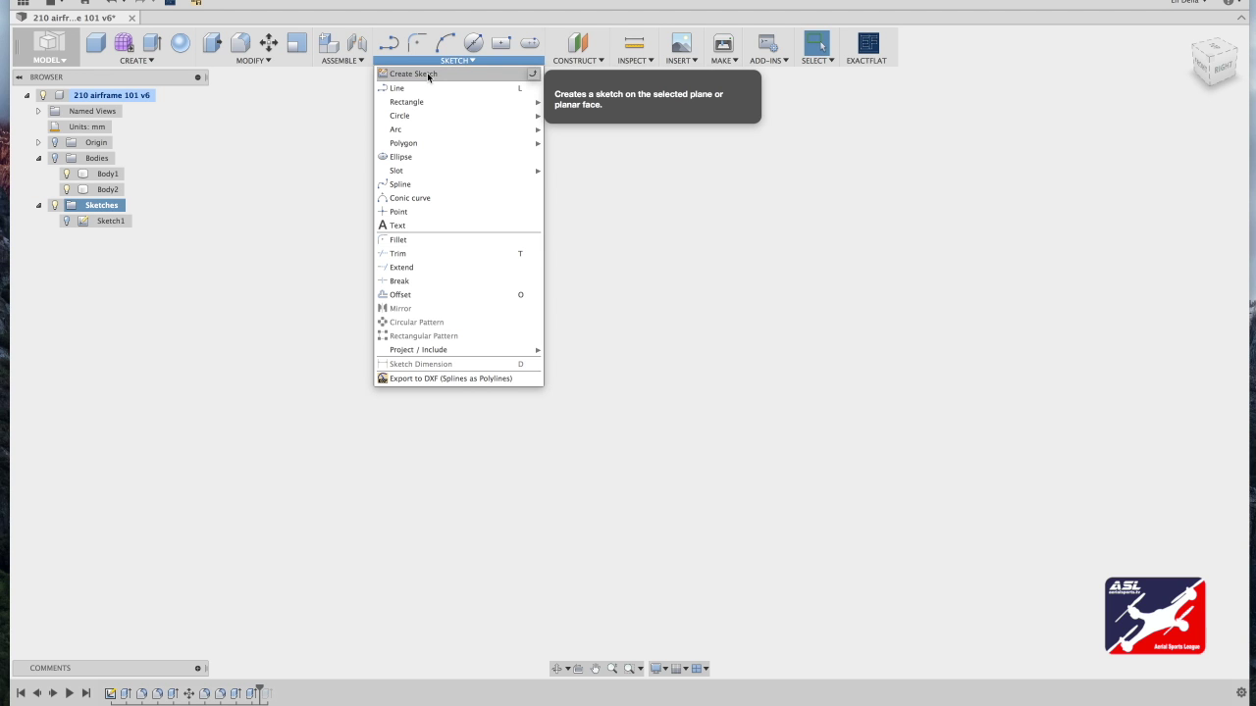
left_click(427, 74)
left_click(616, 358)
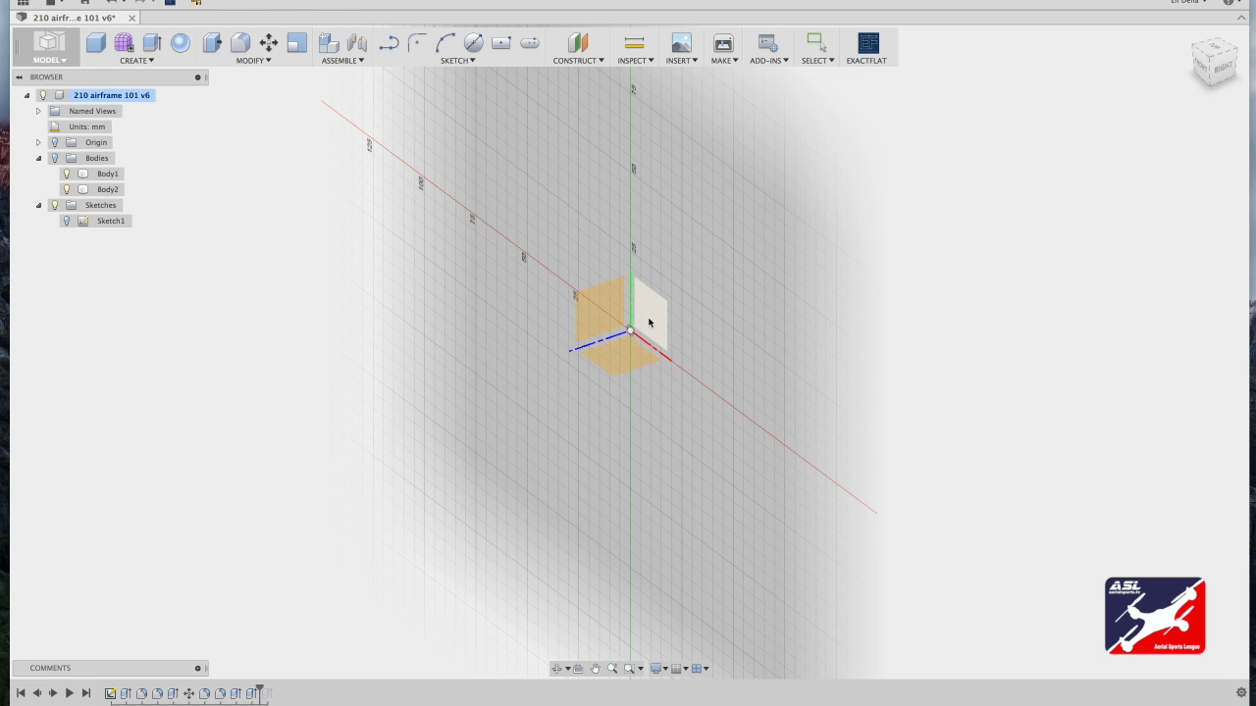
left_click(649, 322)
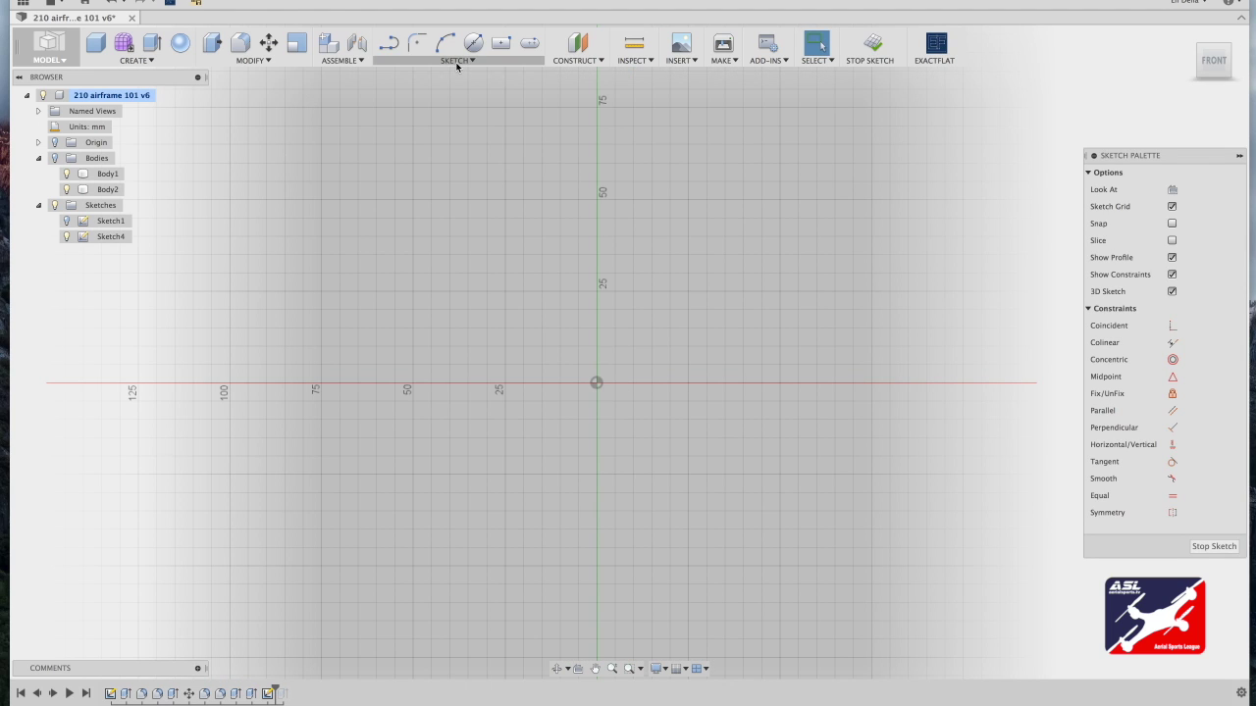
Step: Sketch a center rectangle at the origin, 23.614 mm high and 27.014 mm wide
left_click(500, 46)
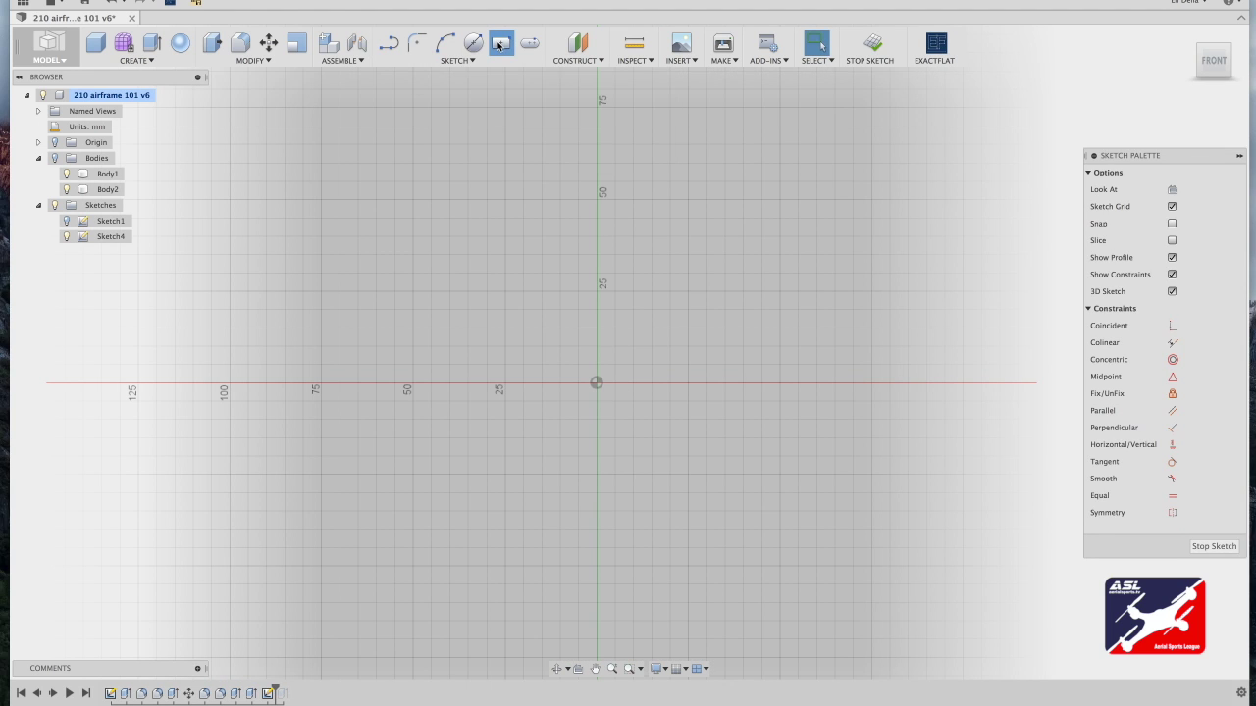
scroll(595, 380, "up", 5)
left_click(594, 380)
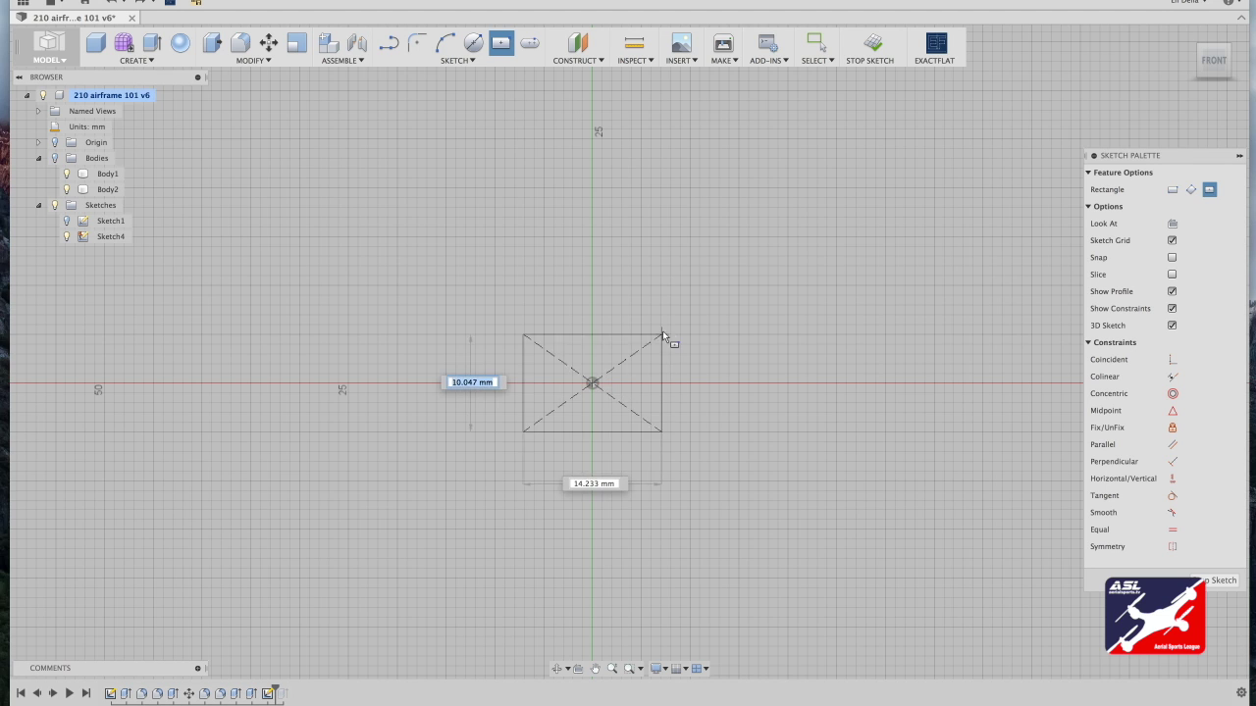
type("23.")
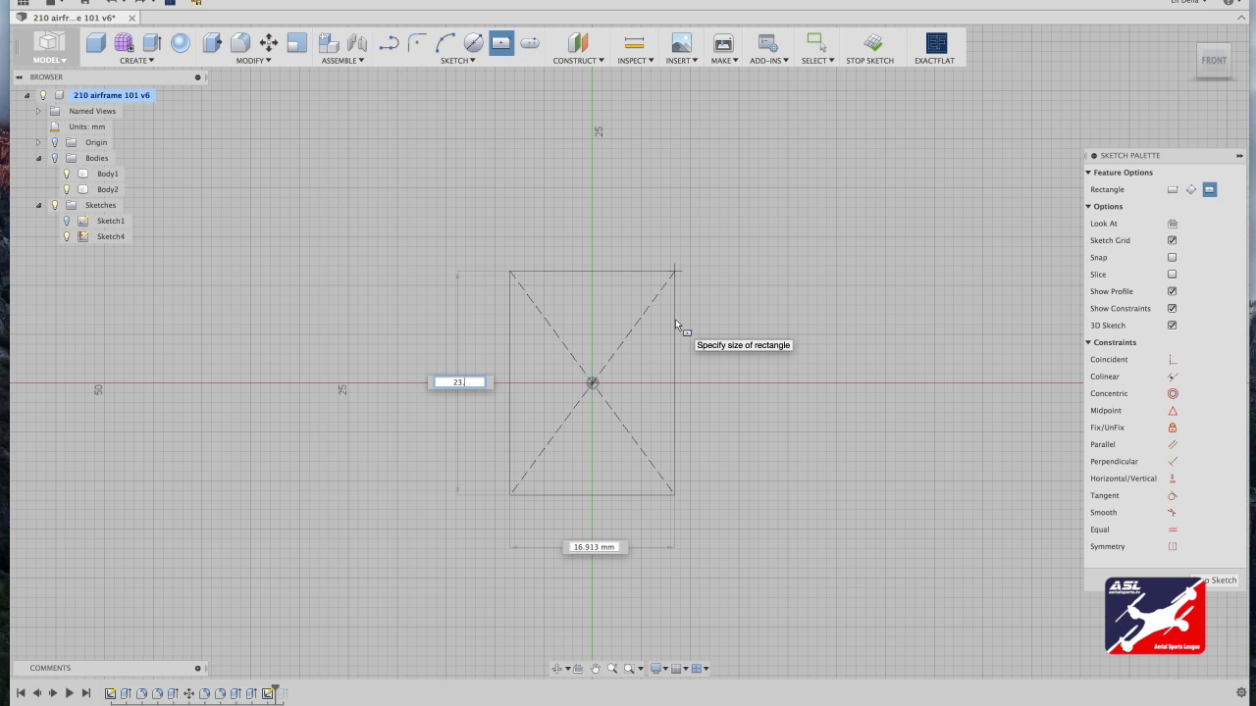
type("614")
key("Tab")
type("27")
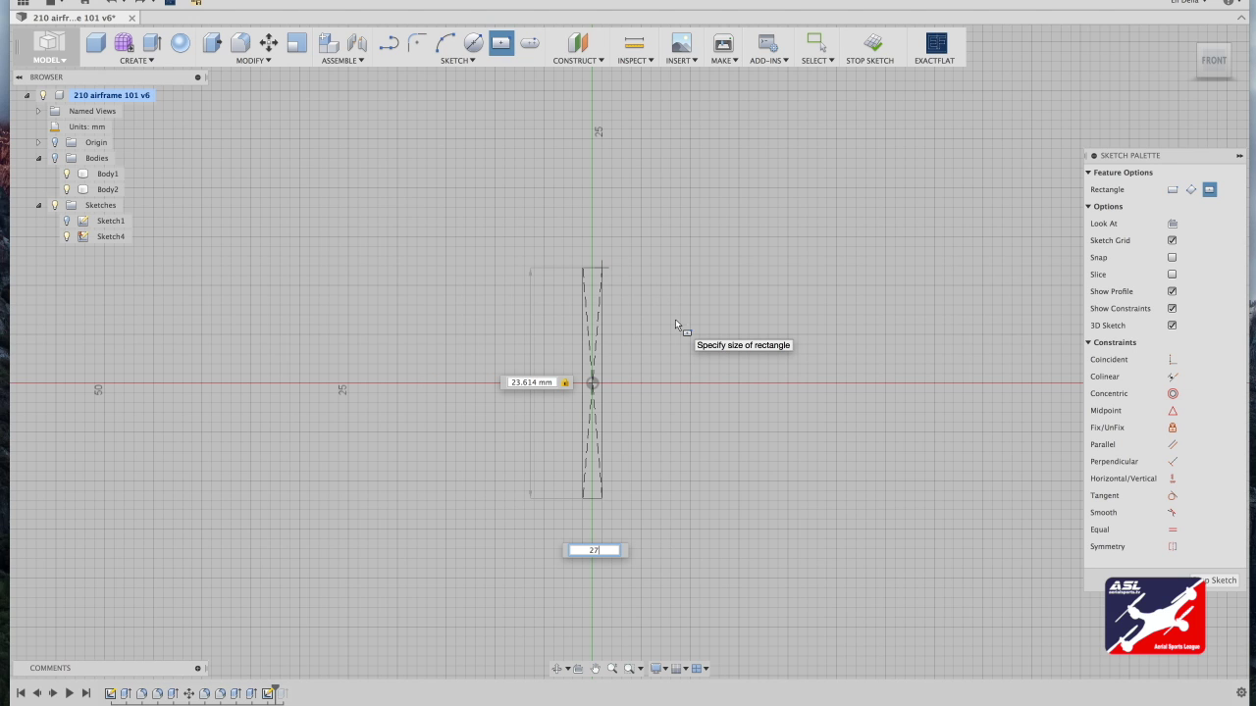
type(".014")
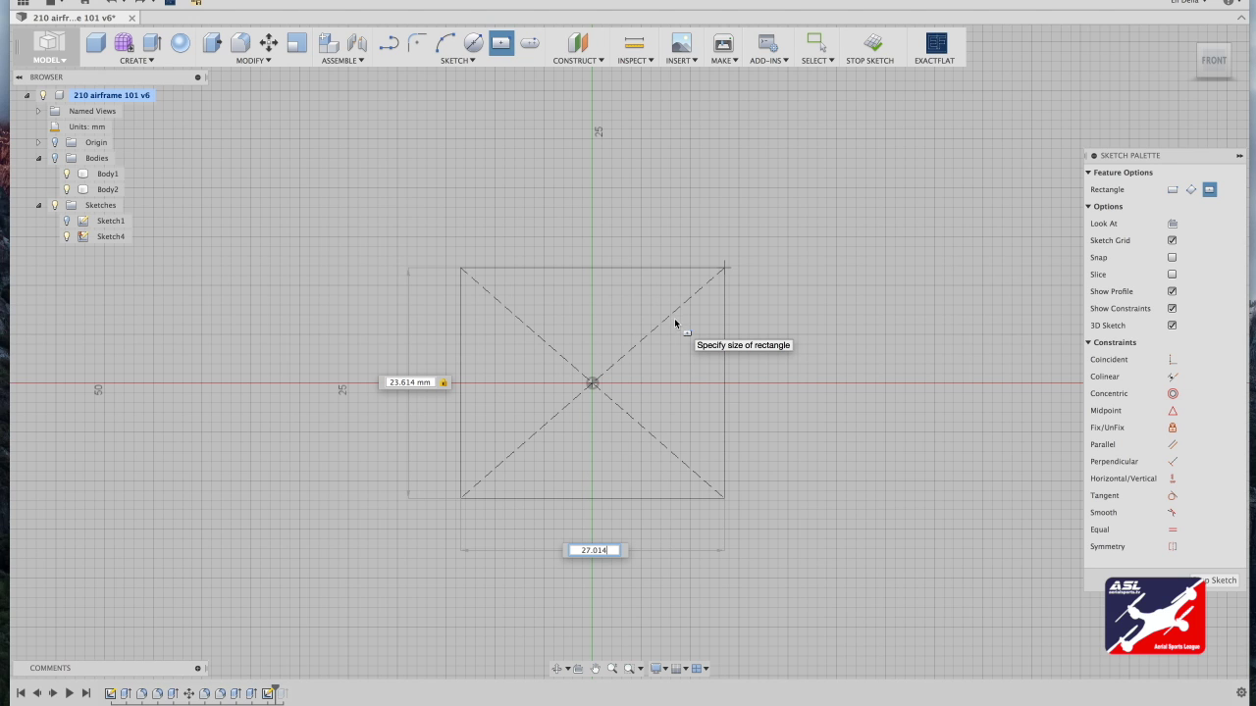
key("Return")
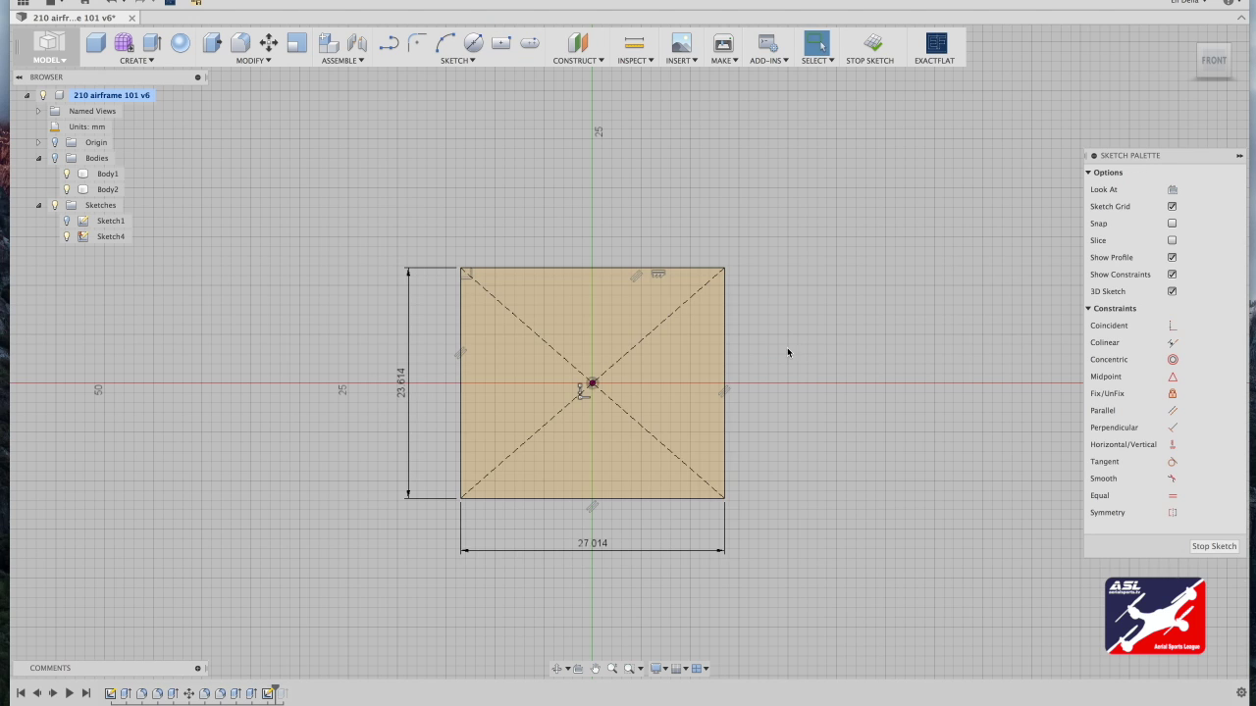
Step: Sketch a circle 16.789 mm in diameter centred on the origin inside the rectangle
left_click(475, 43)
left_click(593, 383)
type("1")
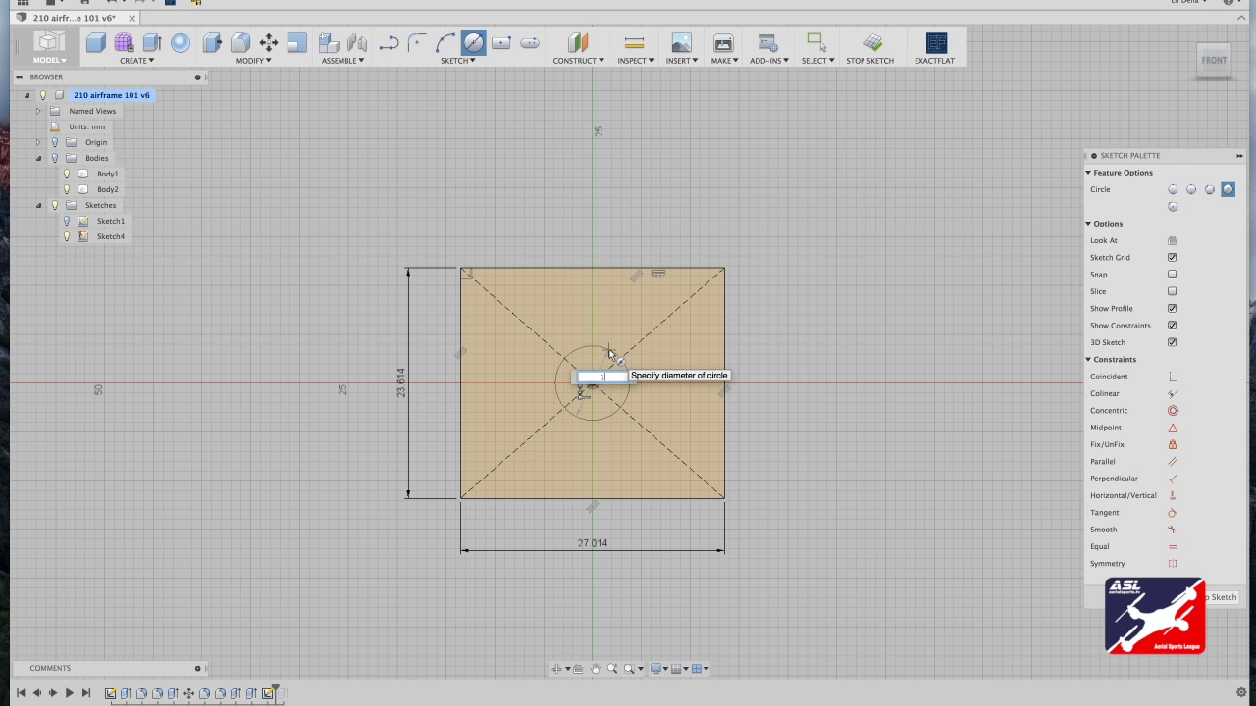
type("6.789")
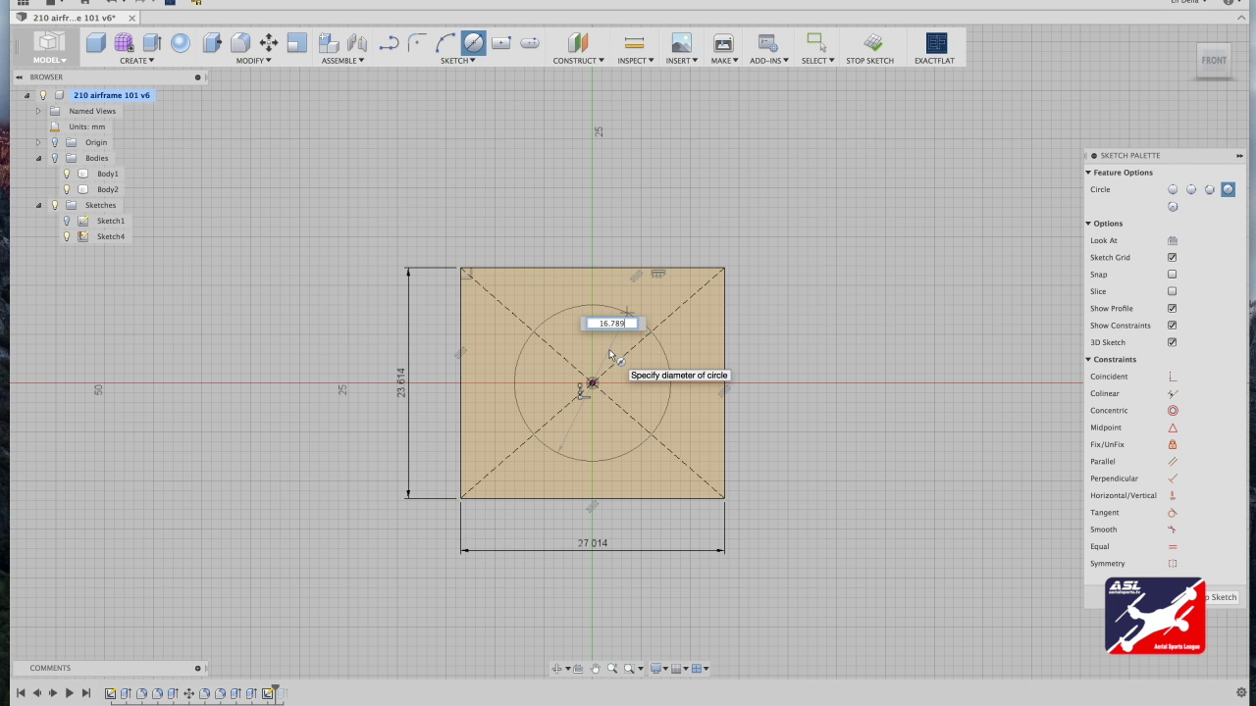
key("Return")
key("Escape")
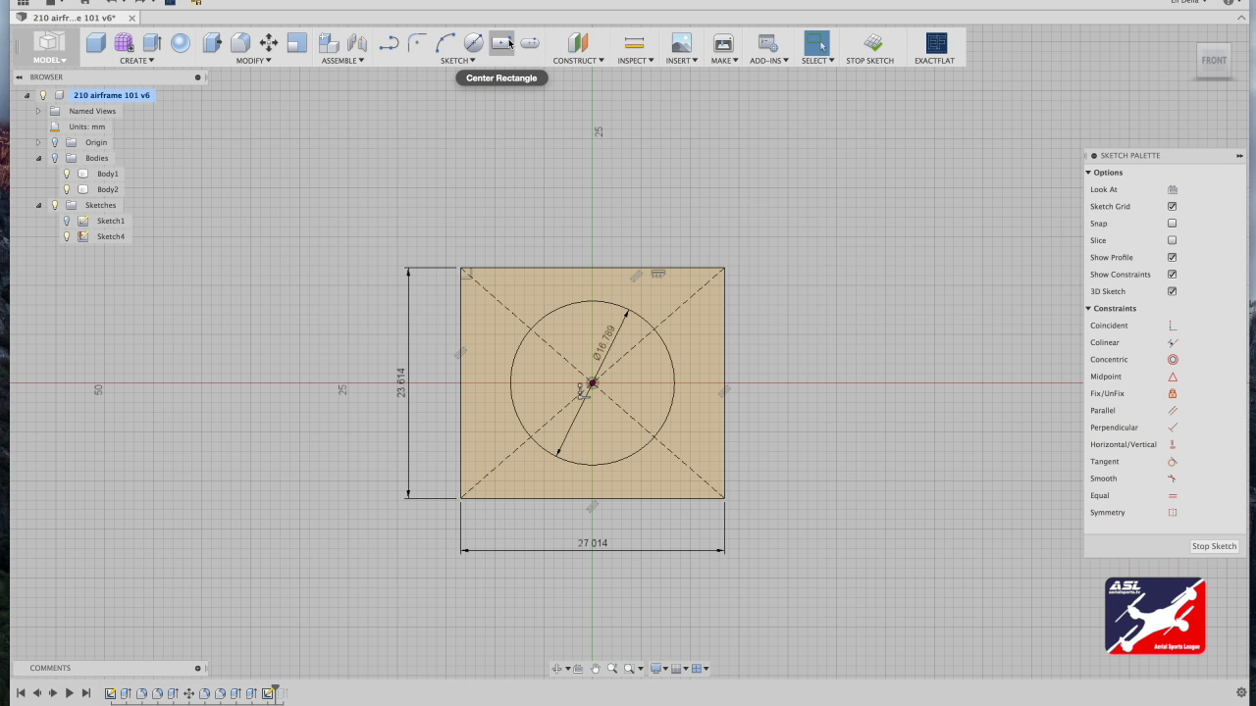
Step: Sketch a center rectangle 4 mm high and 10.16 mm wide on the midpoint of the large rectangle's upper edge
left_click(509, 43)
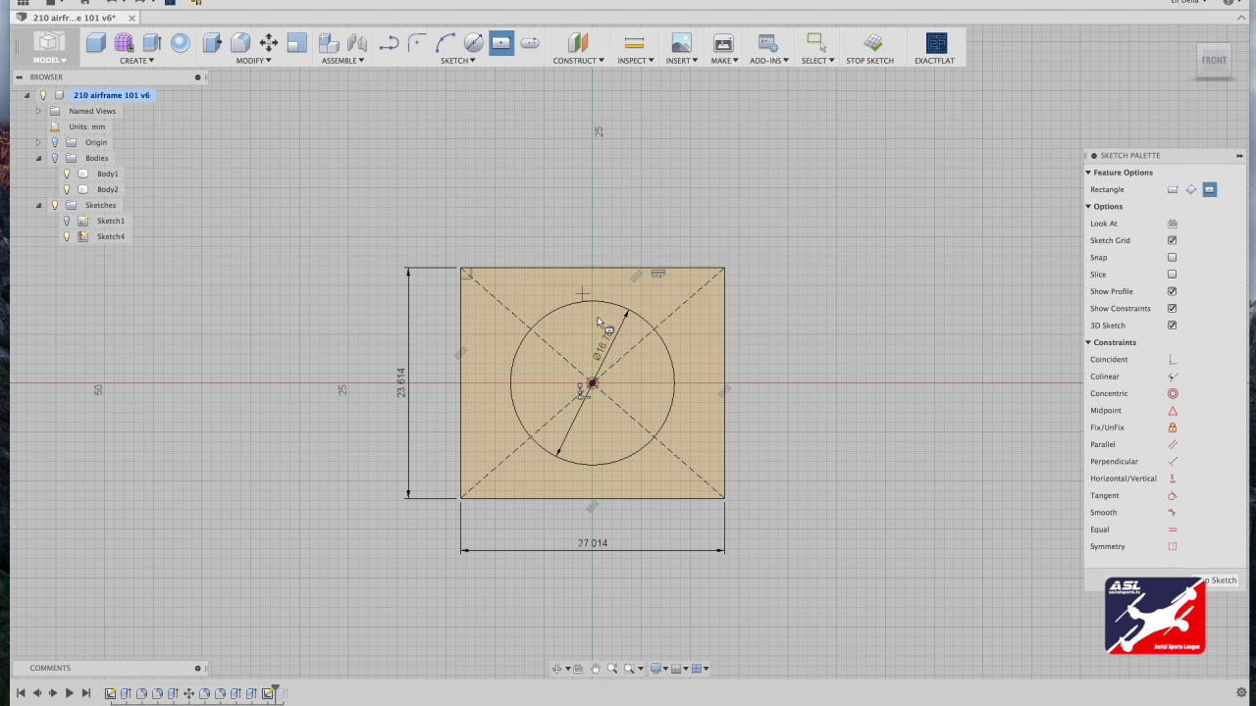
left_click(593, 268)
type("4")
key("Tab")
type("10.16")
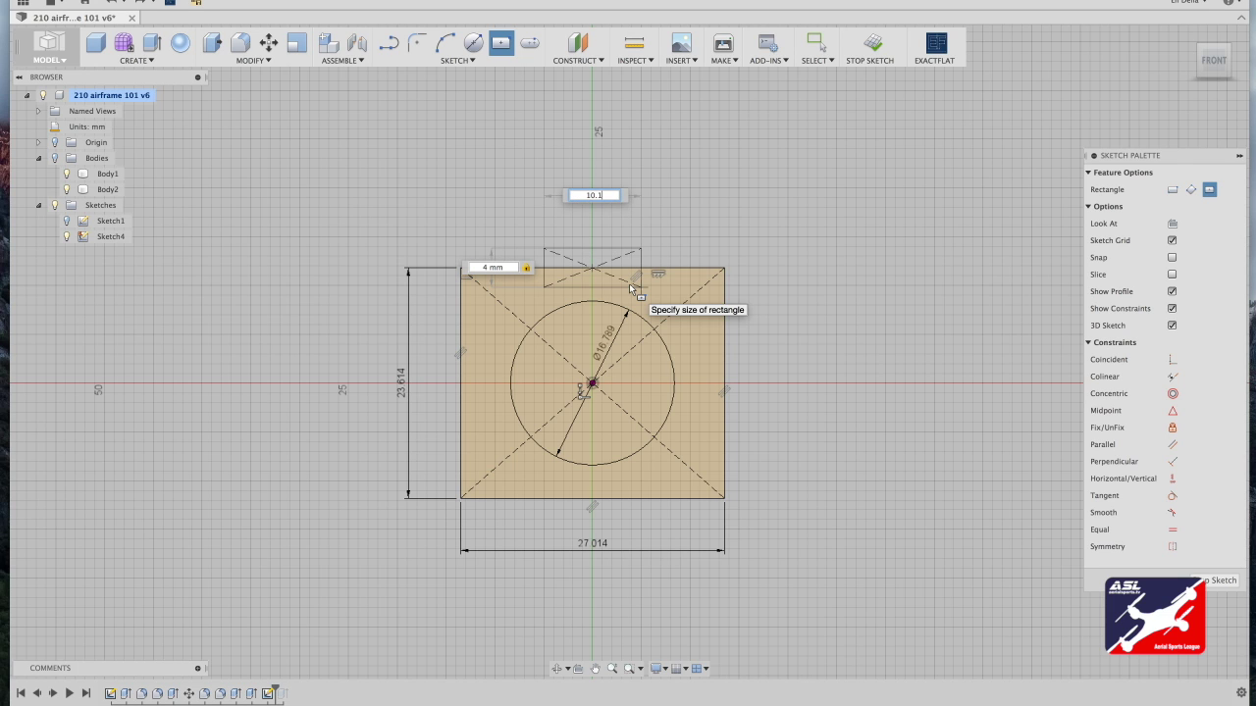
key("Return")
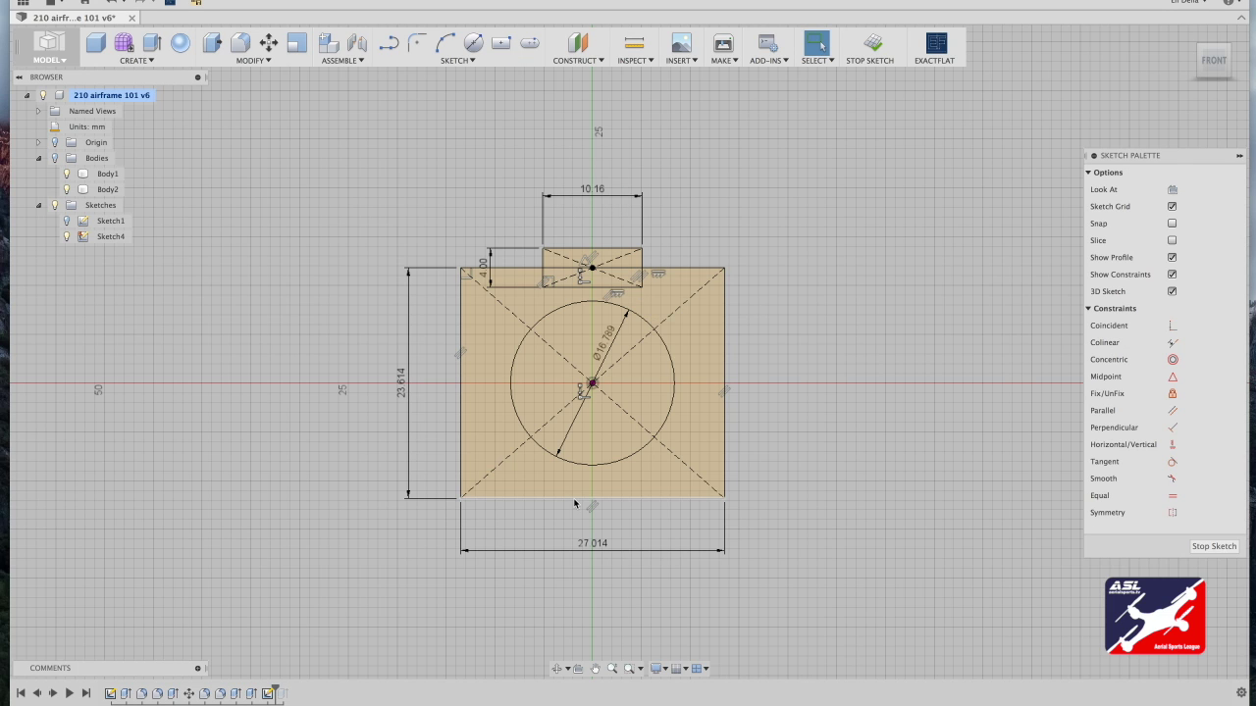
Step: Sketch a center rectangle 4 mm high and 10.16 mm wide on the midpoint of the large rectangle's lower edge
left_click(501, 43)
left_click(593, 498)
type("4")
key("Tab")
type("10.1")
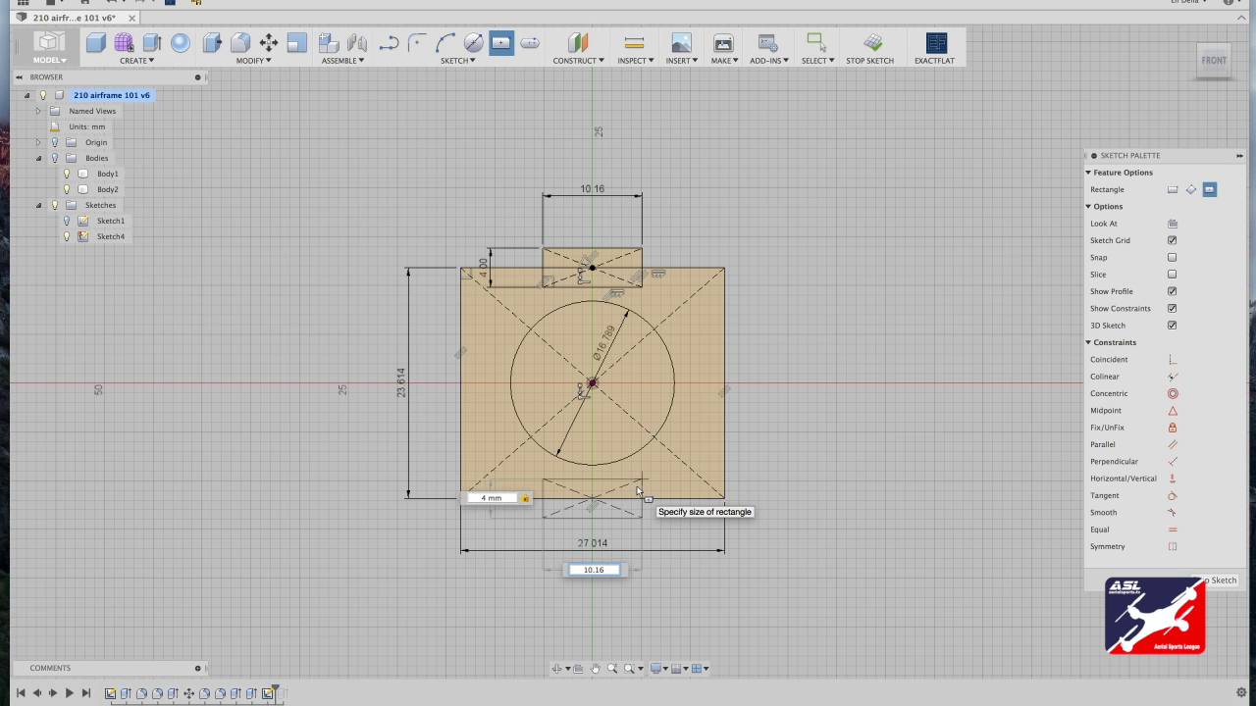
type("6")
key("Return")
Step: Sketch a 2-point rectangle 2 mm high and 3.58 mm wide inward from the large rectangle's upper right corner
left_click(459, 61)
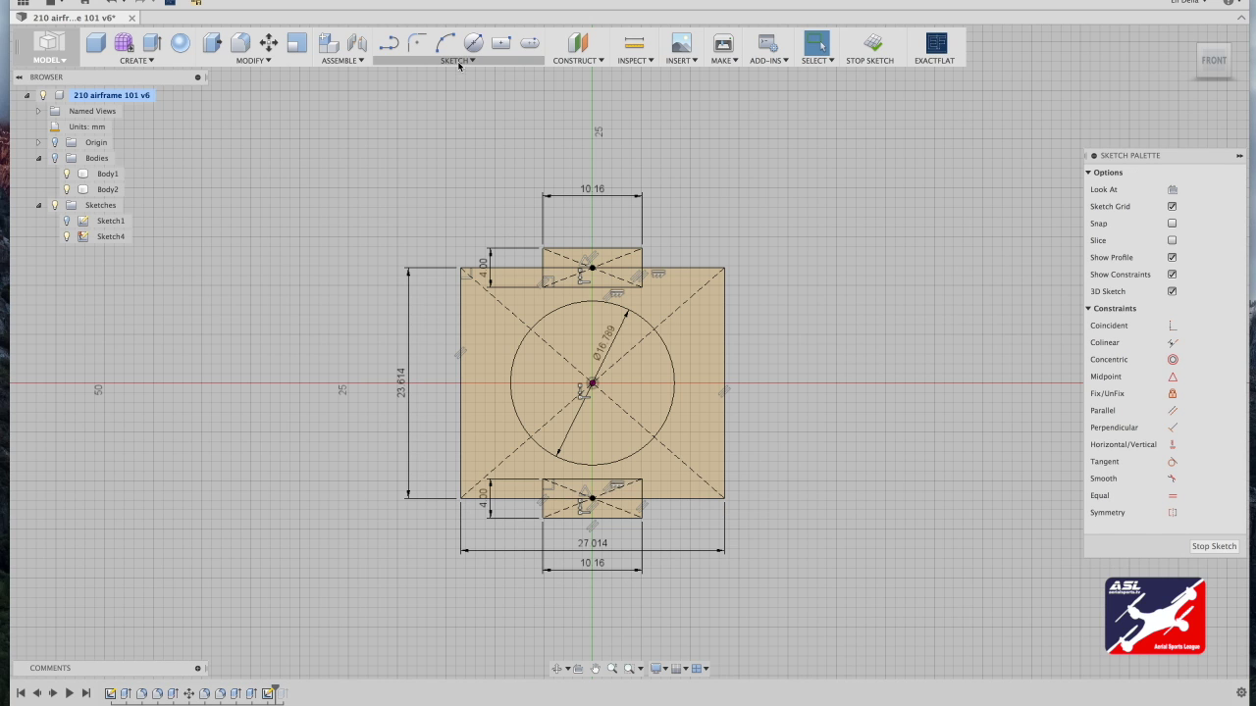
mouse_move(464, 102)
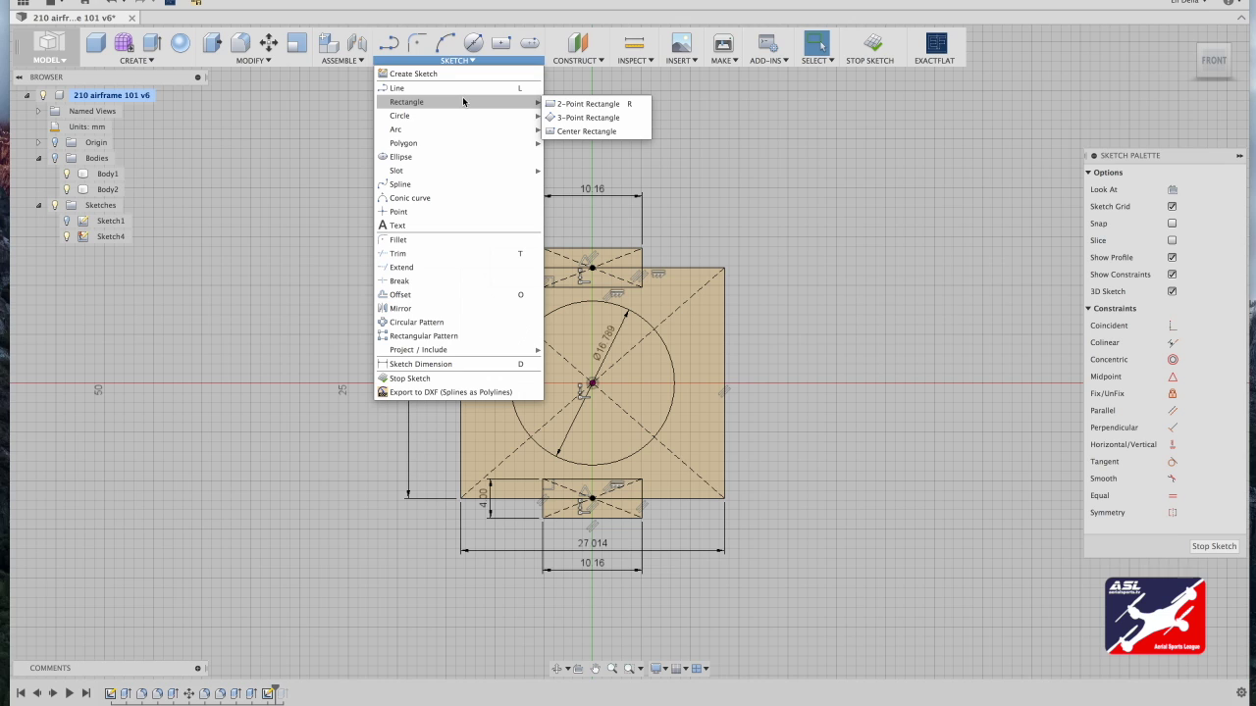
left_click(579, 104)
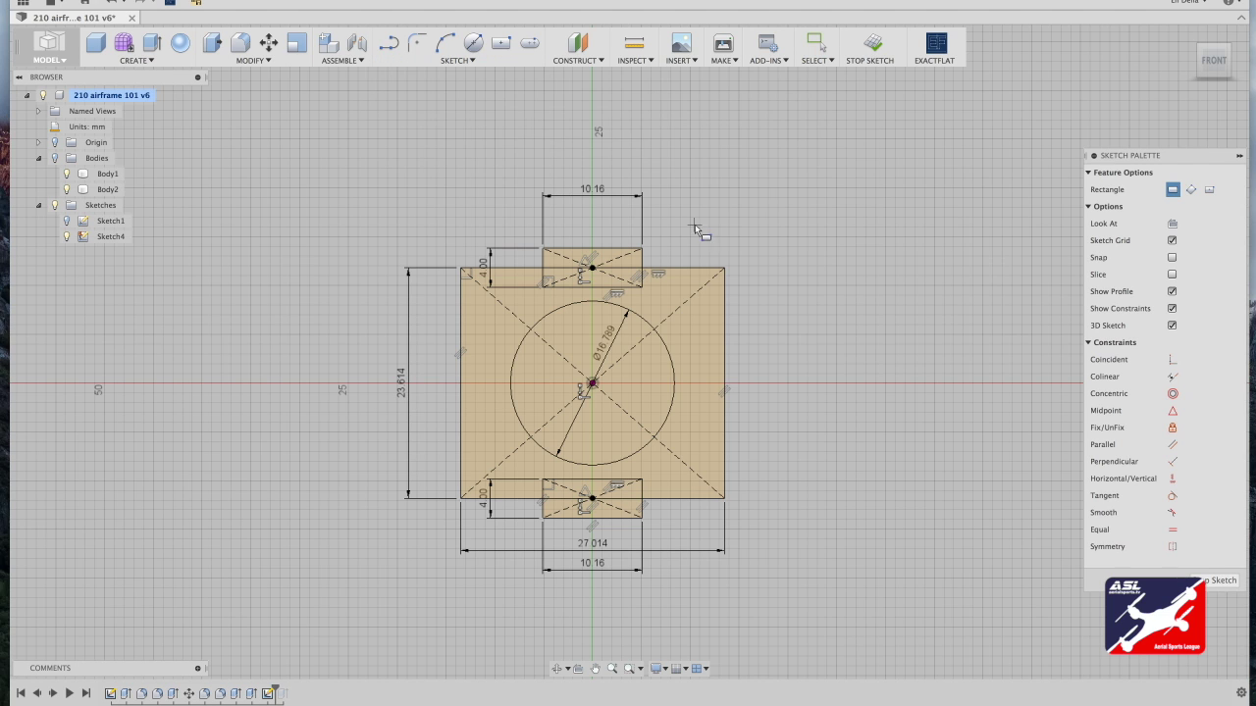
left_click(724, 267)
type("2")
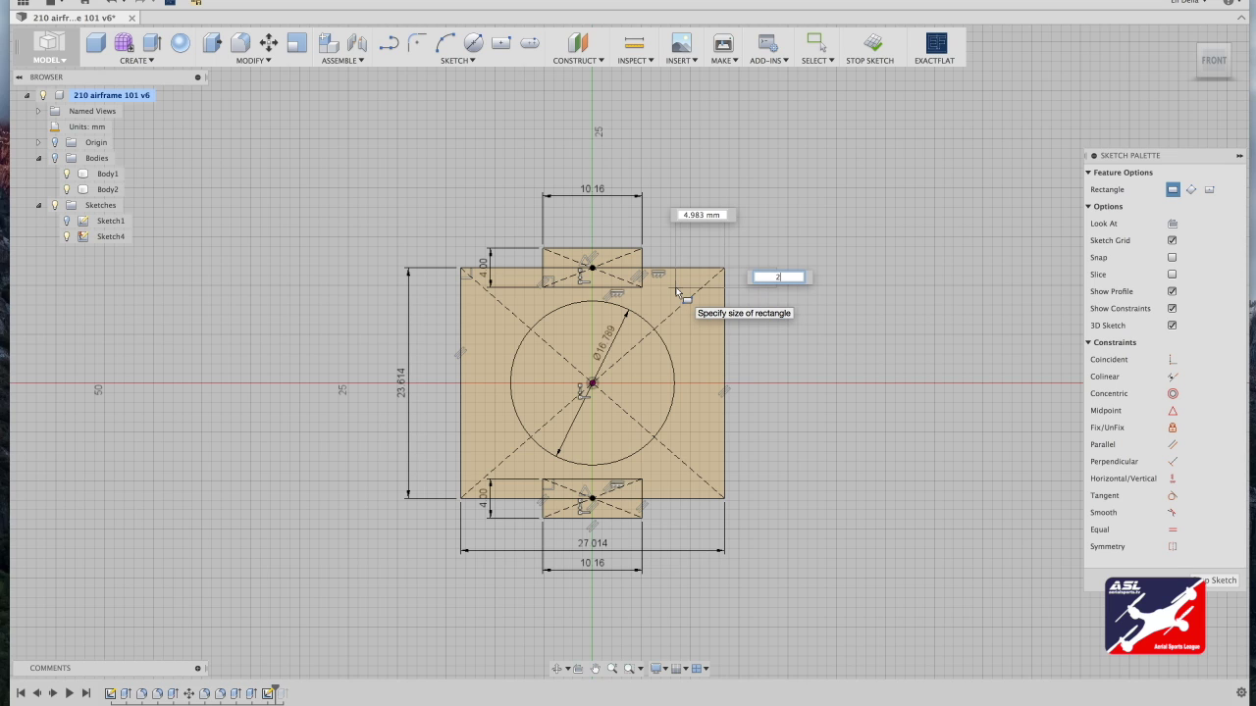
key("Tab")
type("3.")
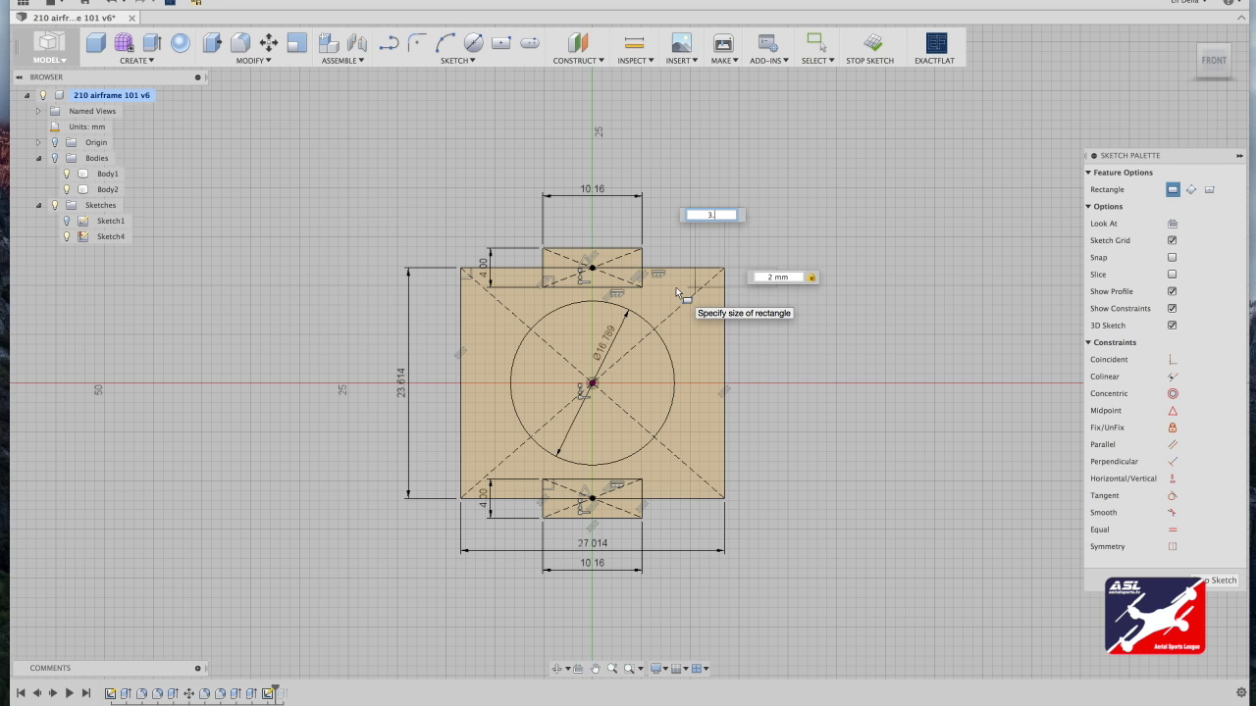
type("58")
key("Return")
key("Escape")
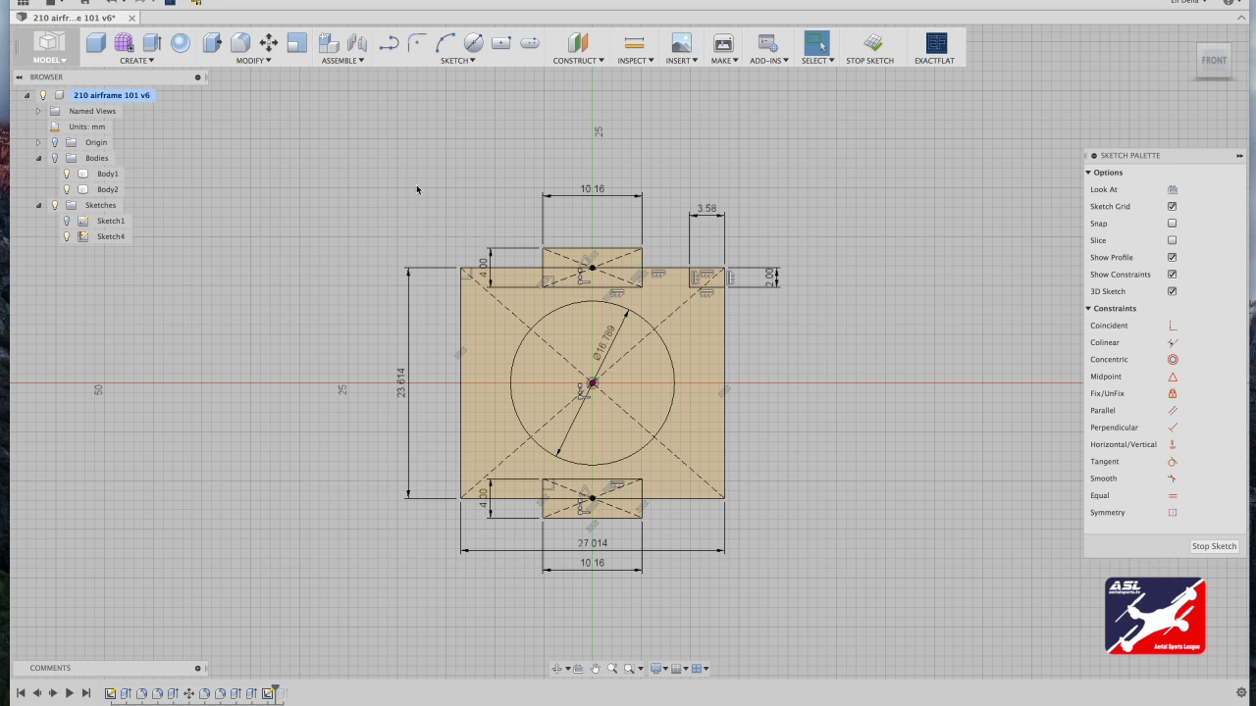
Step: Sketch a 2-point rectangle 2 mm high and 3.58 mm wide inward from the large rectangle's upper left corner
left_click(457, 60)
mouse_move(422, 104)
left_click(589, 104)
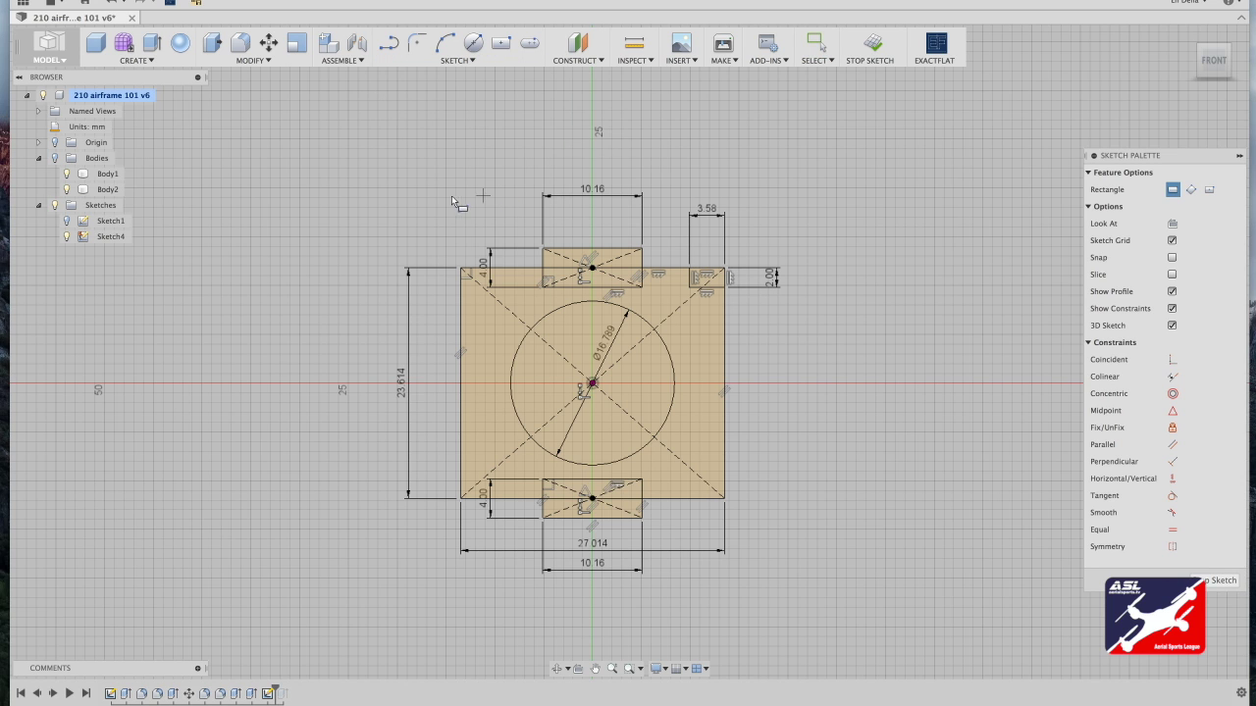
left_click(462, 270)
type("2")
key("Tab")
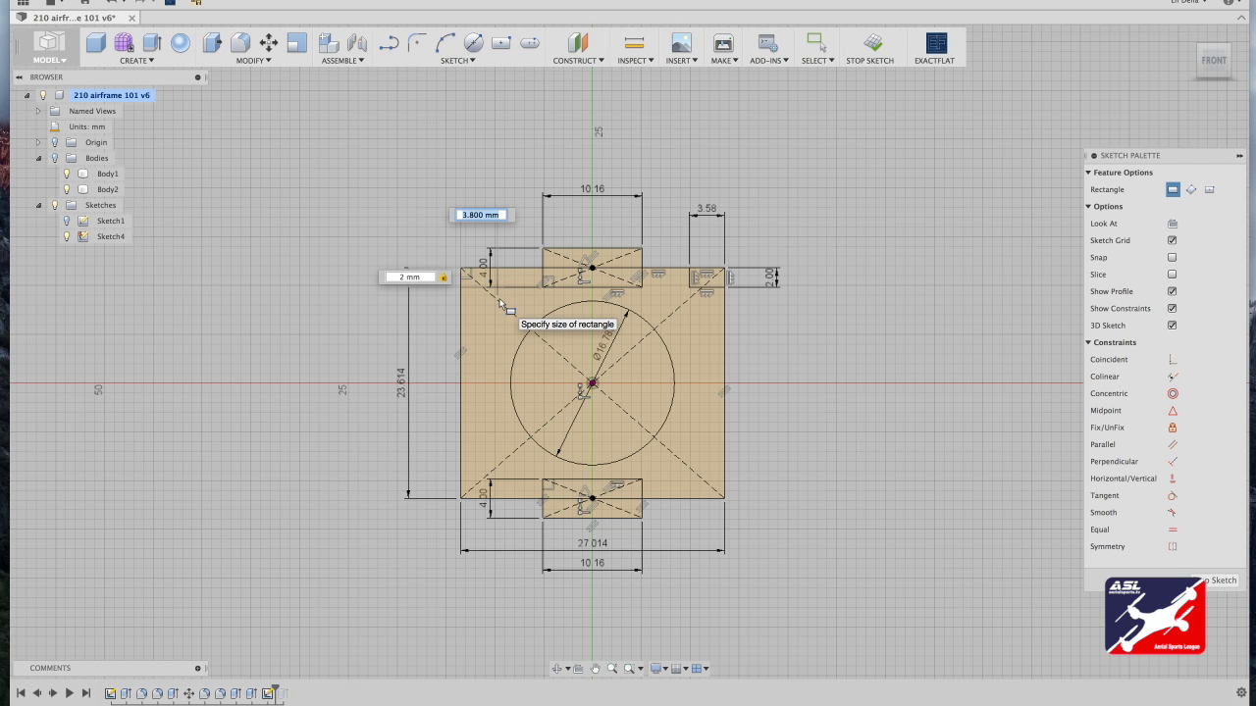
type("3.5")
key("Return")
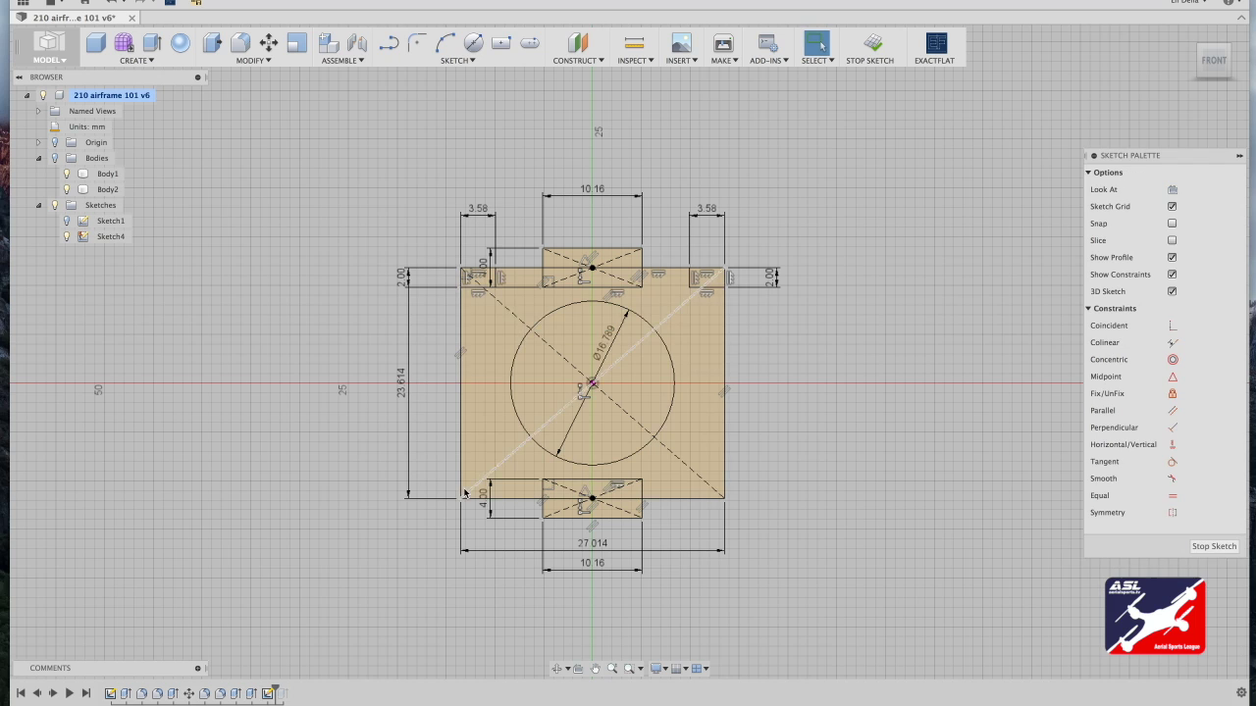
Step: Sketch a 2-point rectangle 2 mm high and 3.58 mm wide inward from the large rectangle's lower left corner
left_click(472, 61)
mouse_move(507, 102)
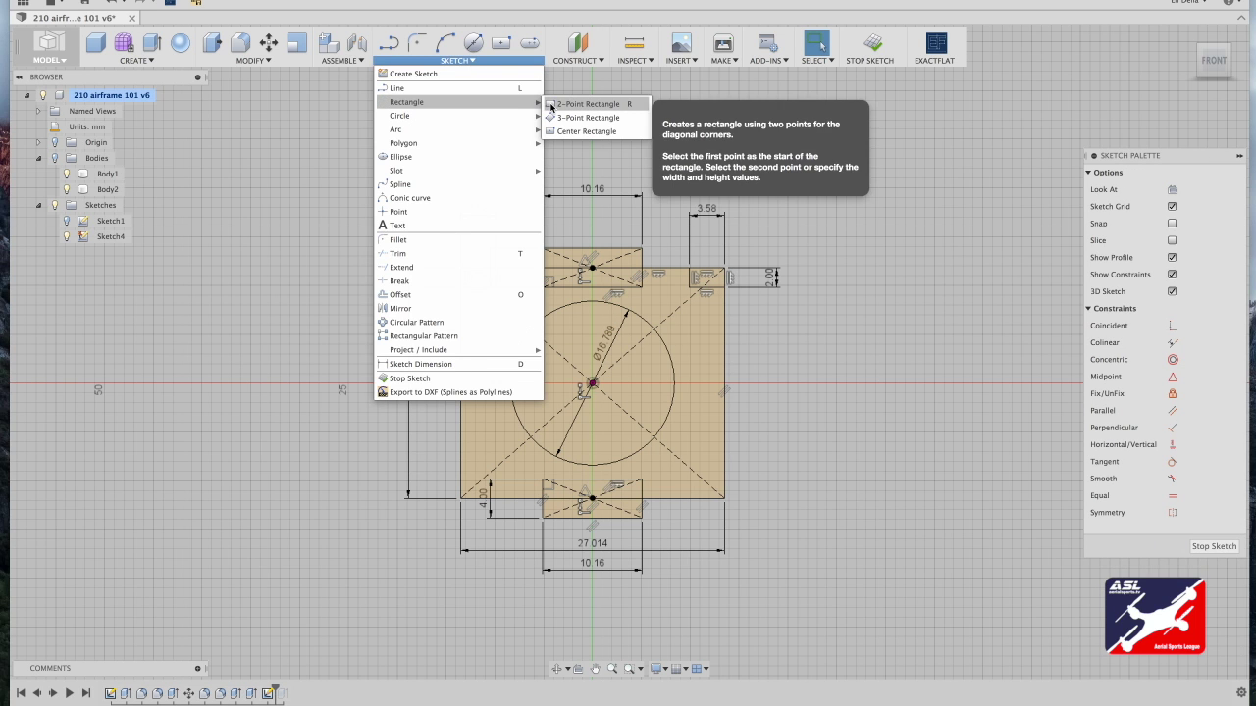
left_click(551, 107)
scroll(487, 428, "up", 2)
left_click(382, 472)
type("2")
key("Tab")
type("3.58")
key("Return")
key("Escape")
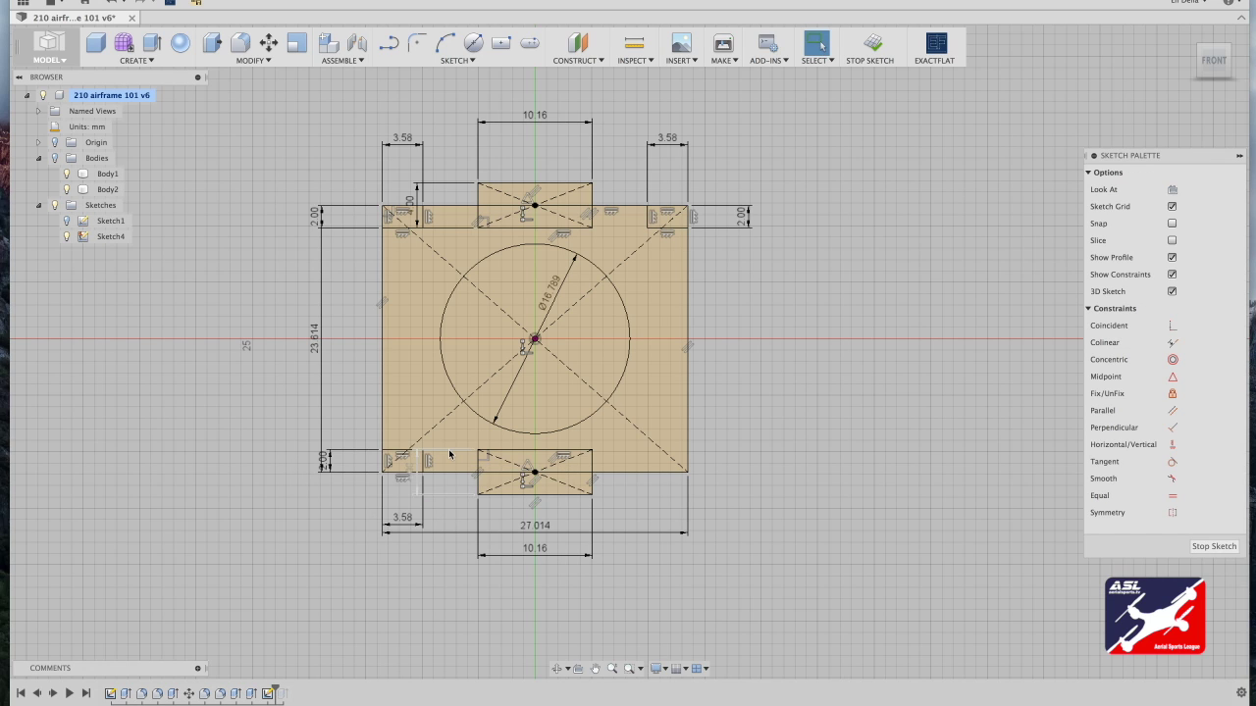
Step: Sketch a 2-point rectangle 2 mm high and 3.58 mm wide inward from the large rectangle's lower right corner
left_click(457, 60)
mouse_move(482, 101)
left_click(557, 102)
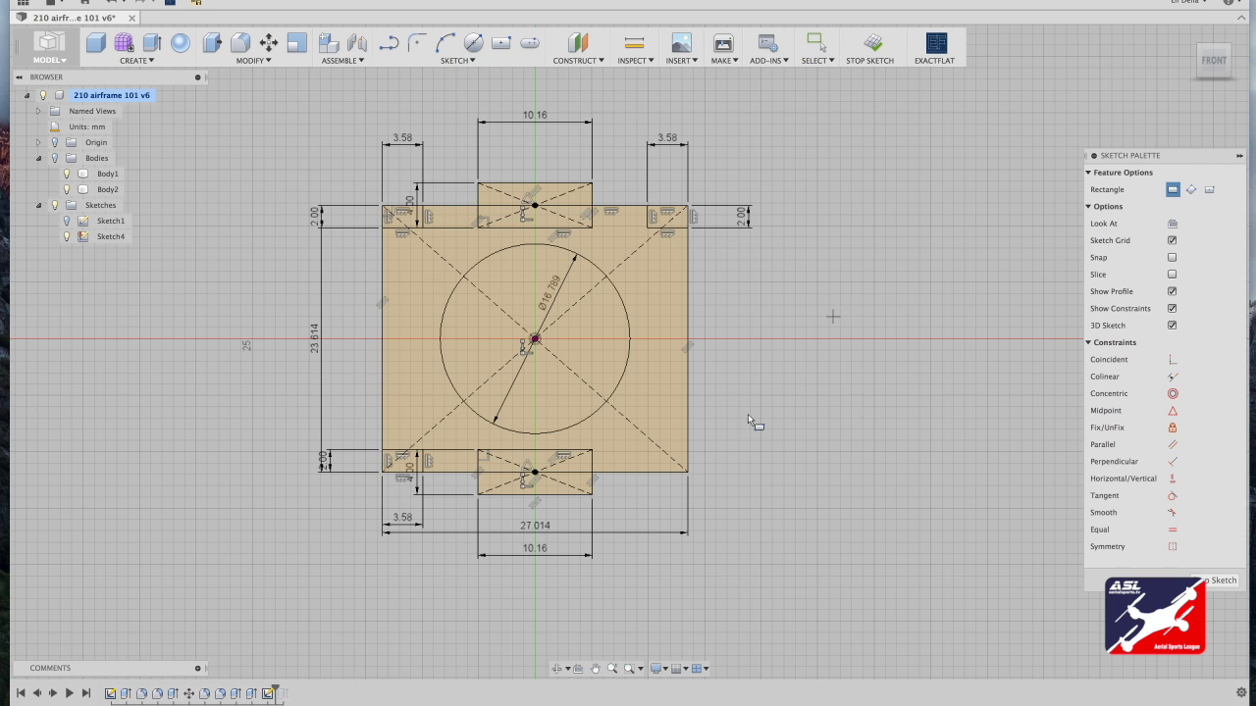
left_click(686, 474)
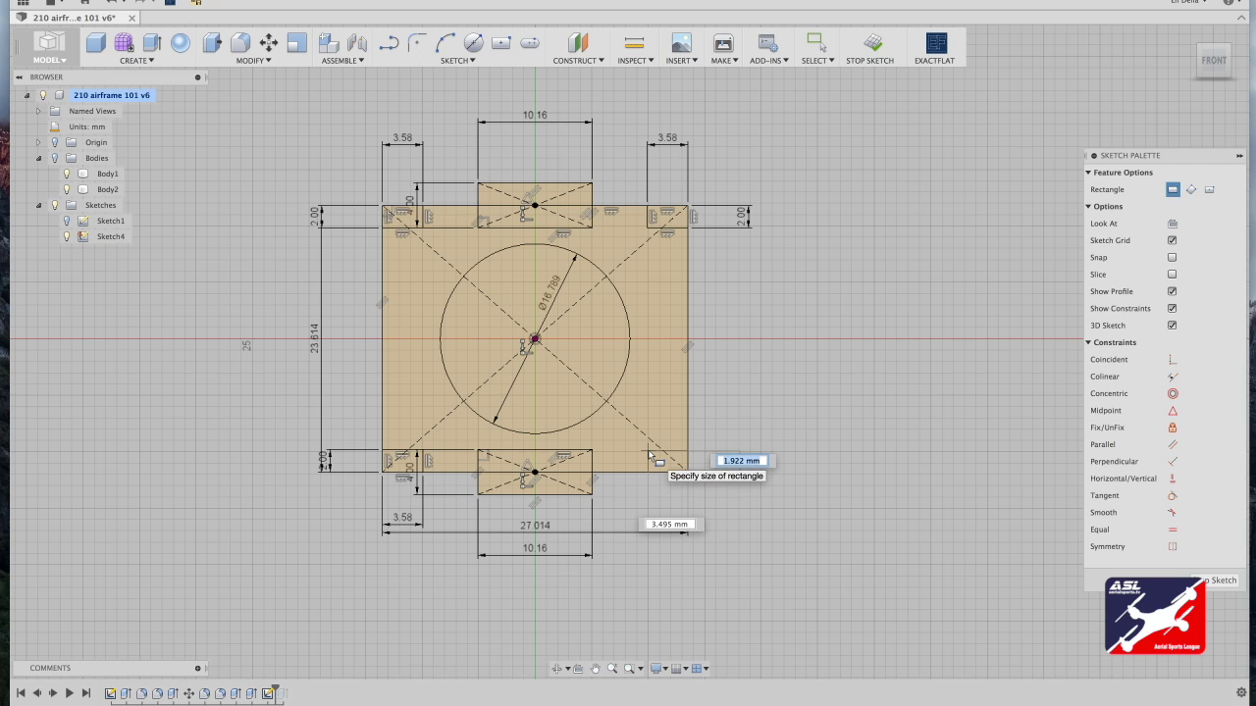
type("2")
key("Tab")
type("3.")
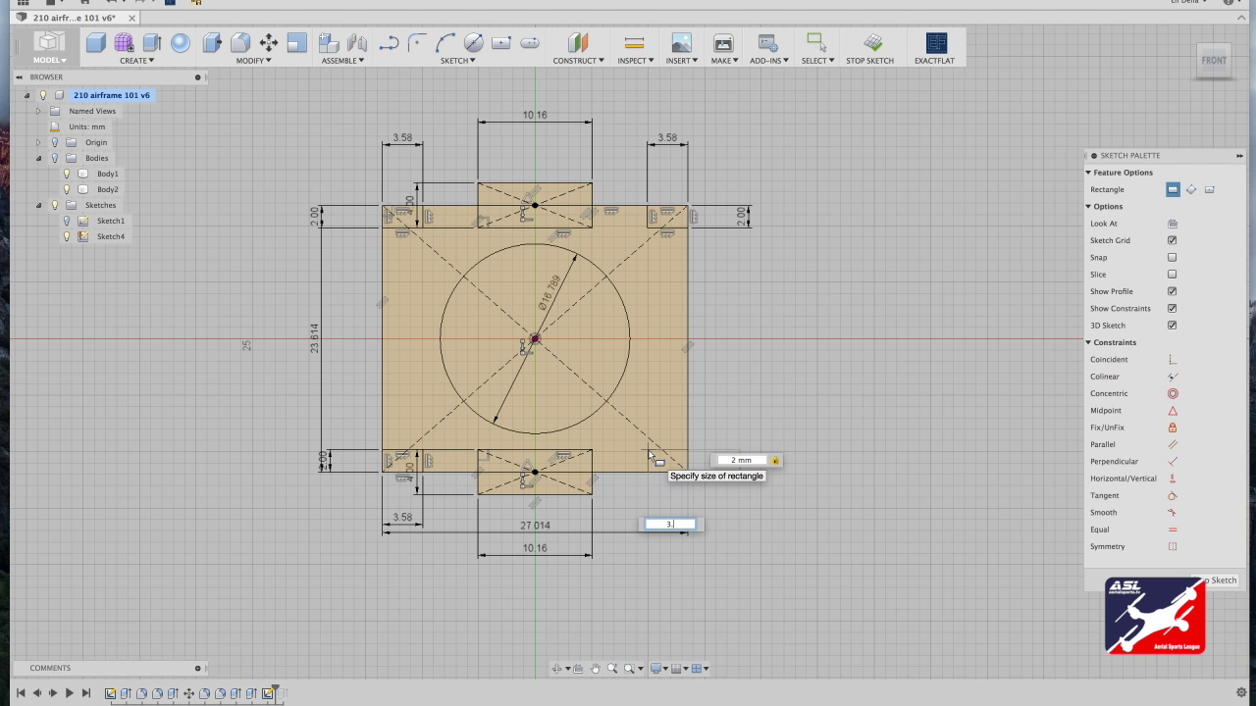
type("58")
key("Return")
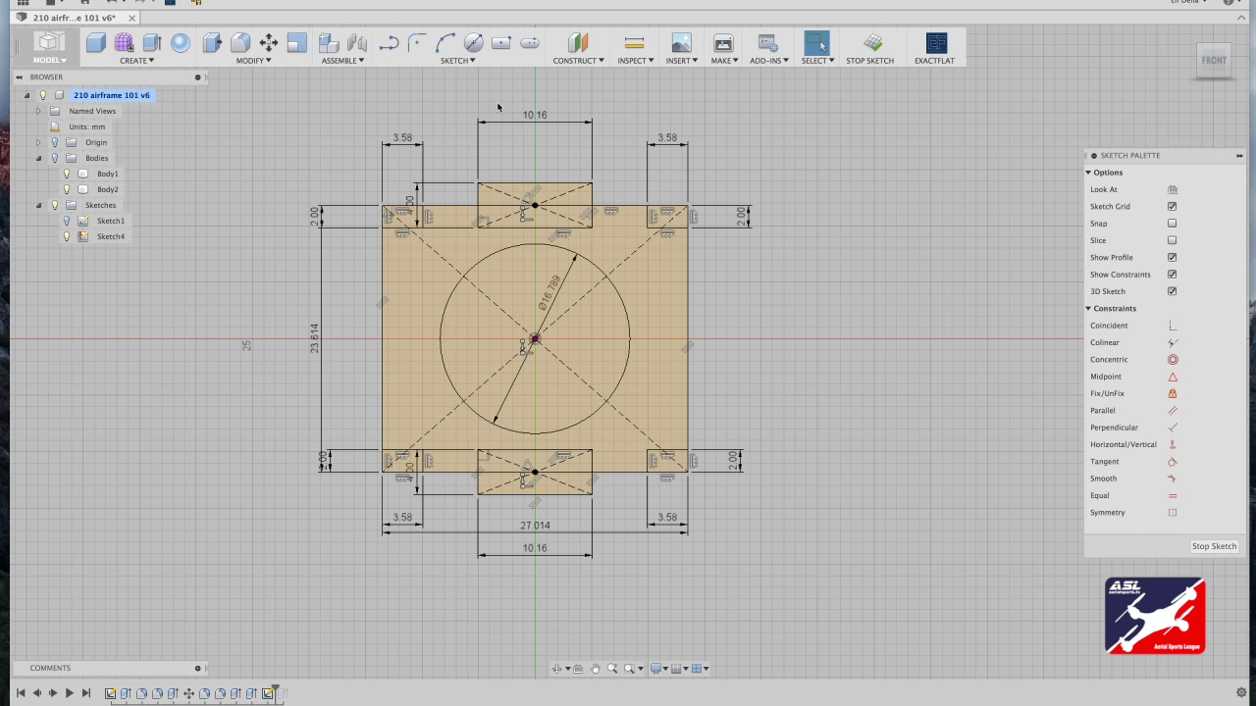
Step: Sketch a center rectangle 3 mm wide and about 10.7 mm high on the upper edge's midpoint, reaching into the circle
left_click(501, 42)
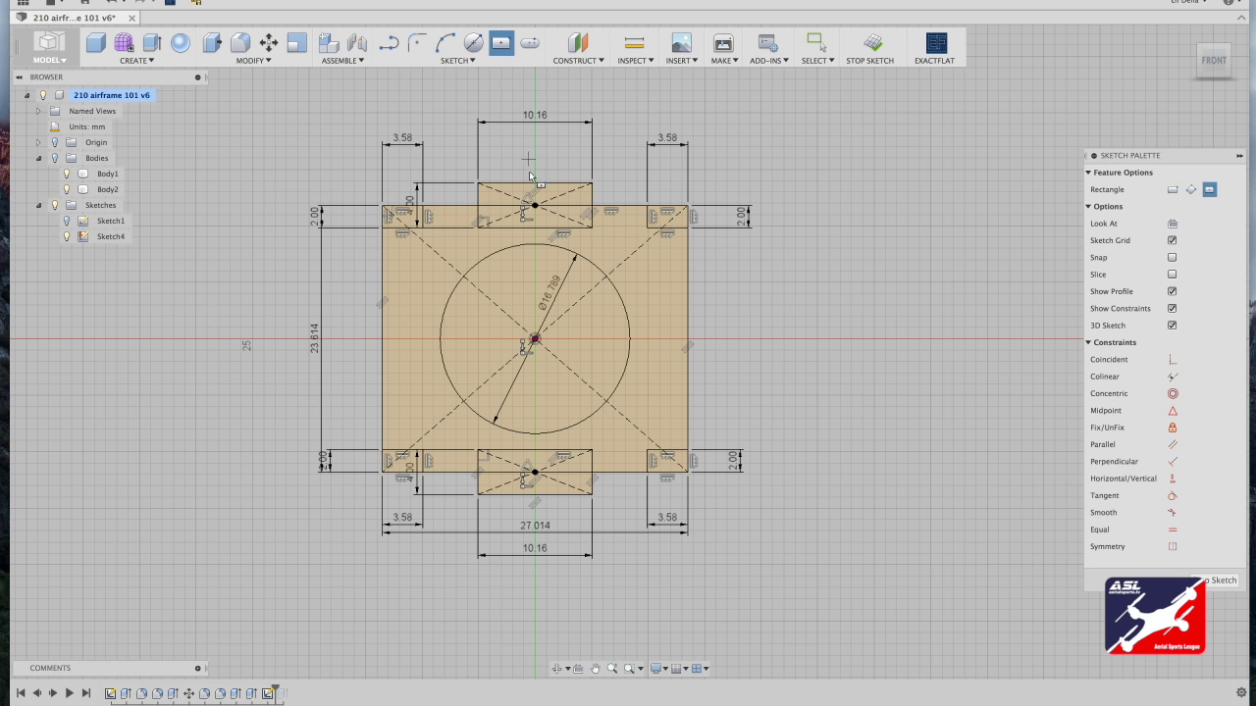
left_click(535, 205)
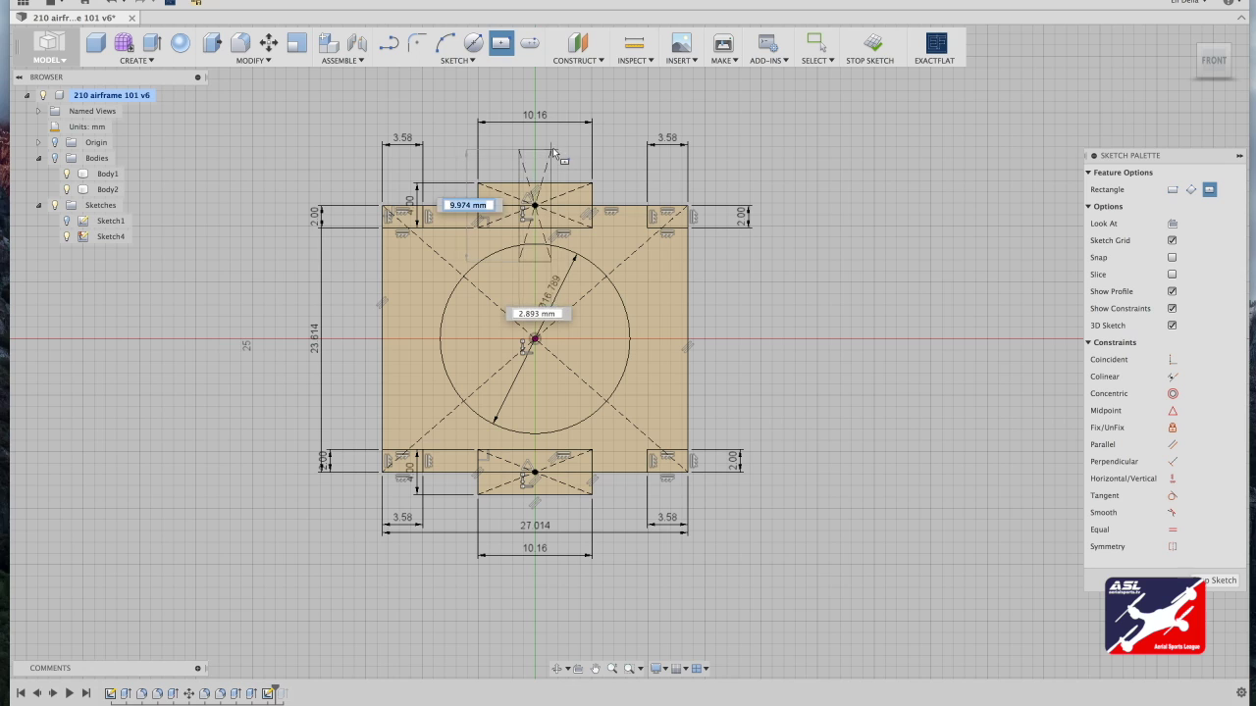
key("Tab")
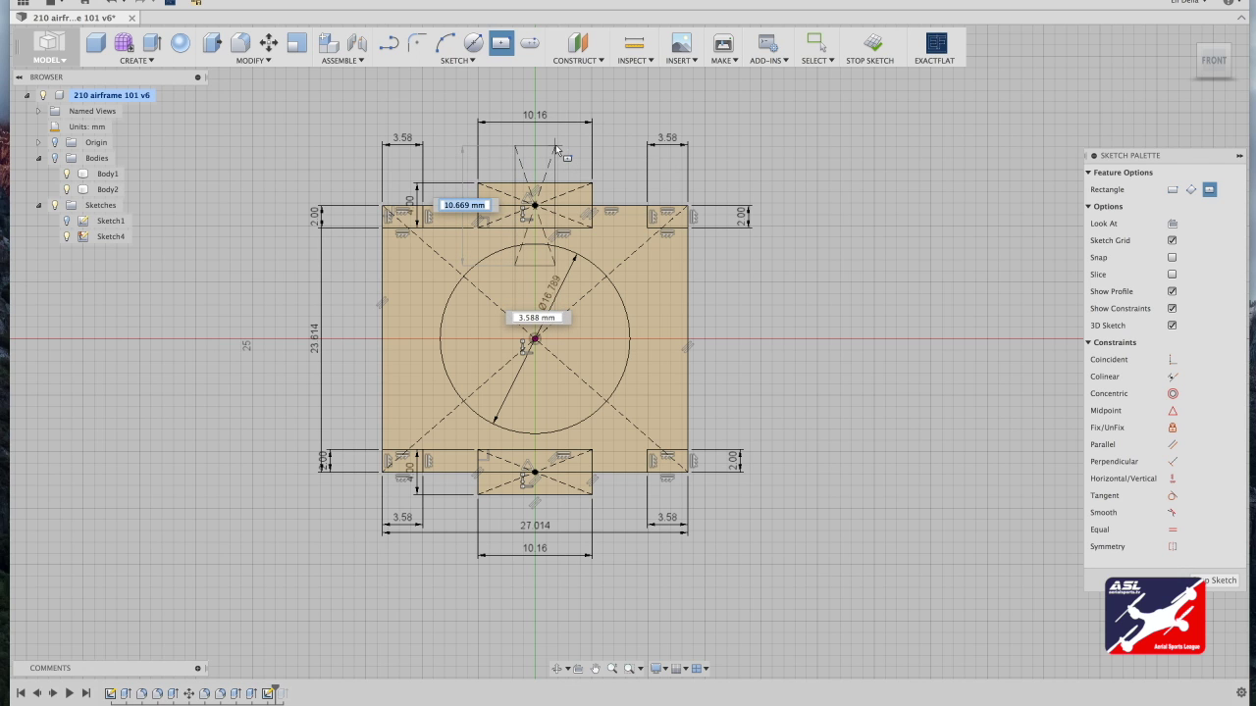
type("3")
key("Return")
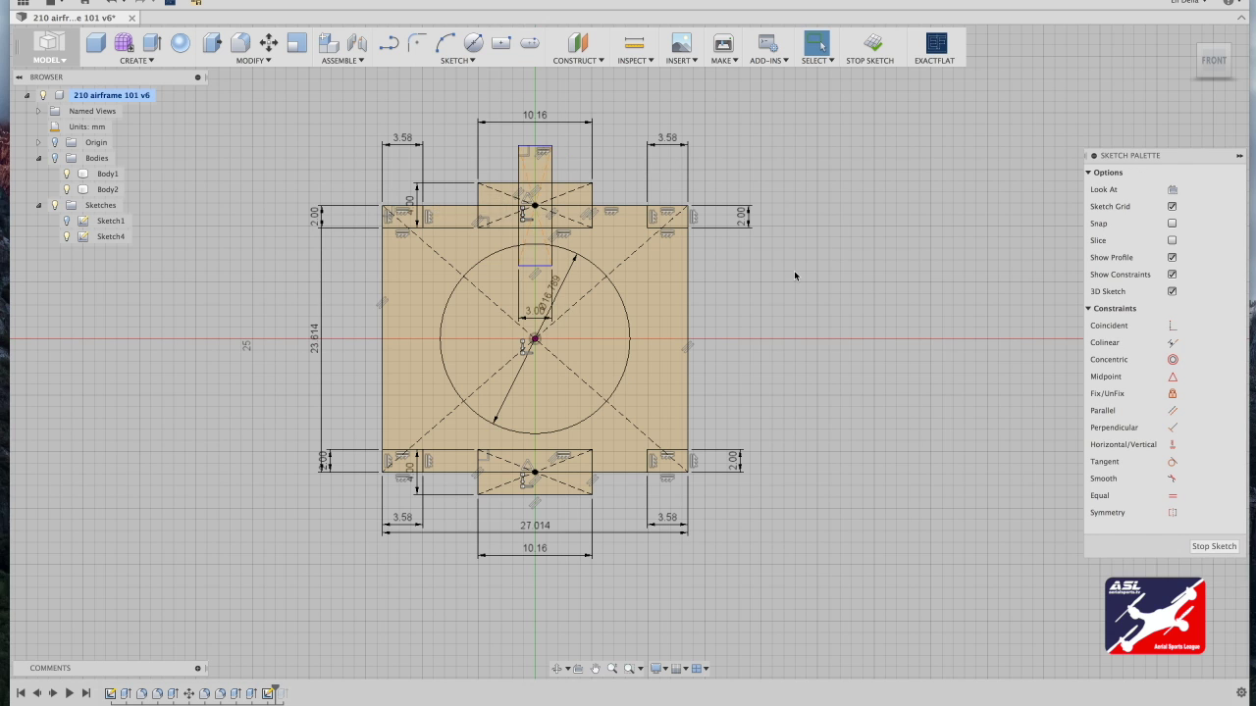
Step: Finish the sketch with the Bodies folder turned on and only the plates Body1 and Body2 hidden individually
middle_click_drag(795, 275, 828, 279)
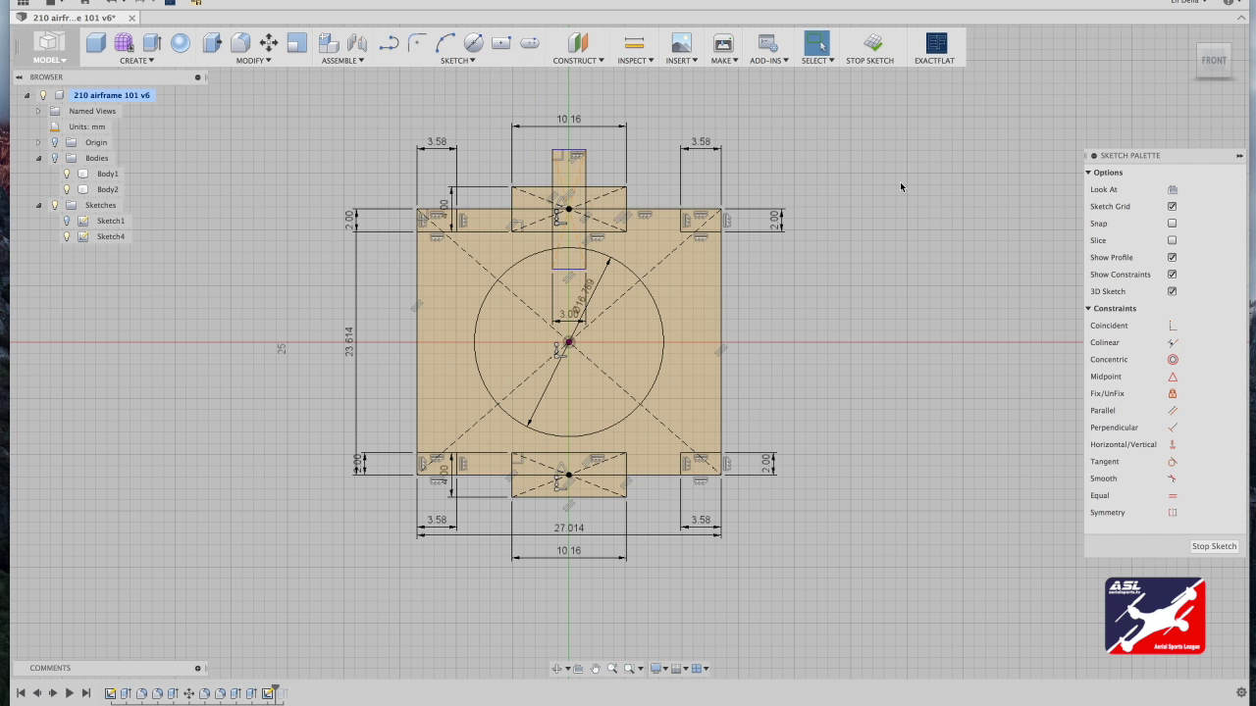
left_click(1213, 65)
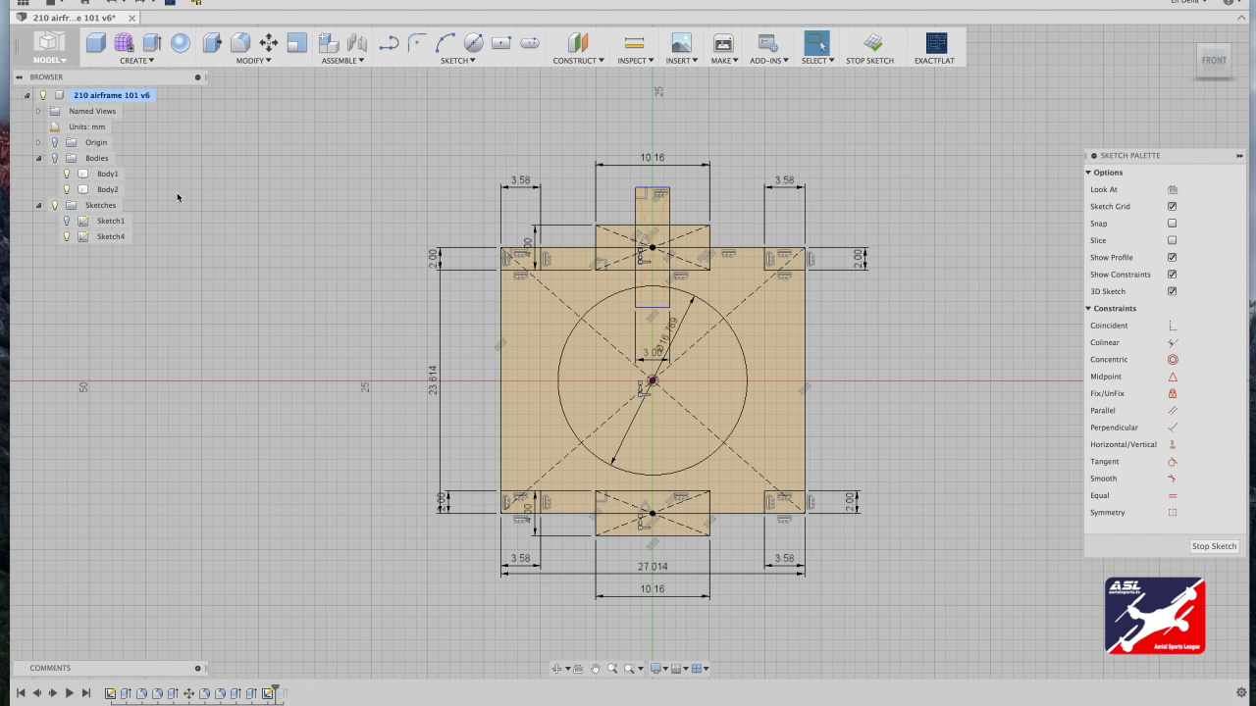
left_click(55, 159)
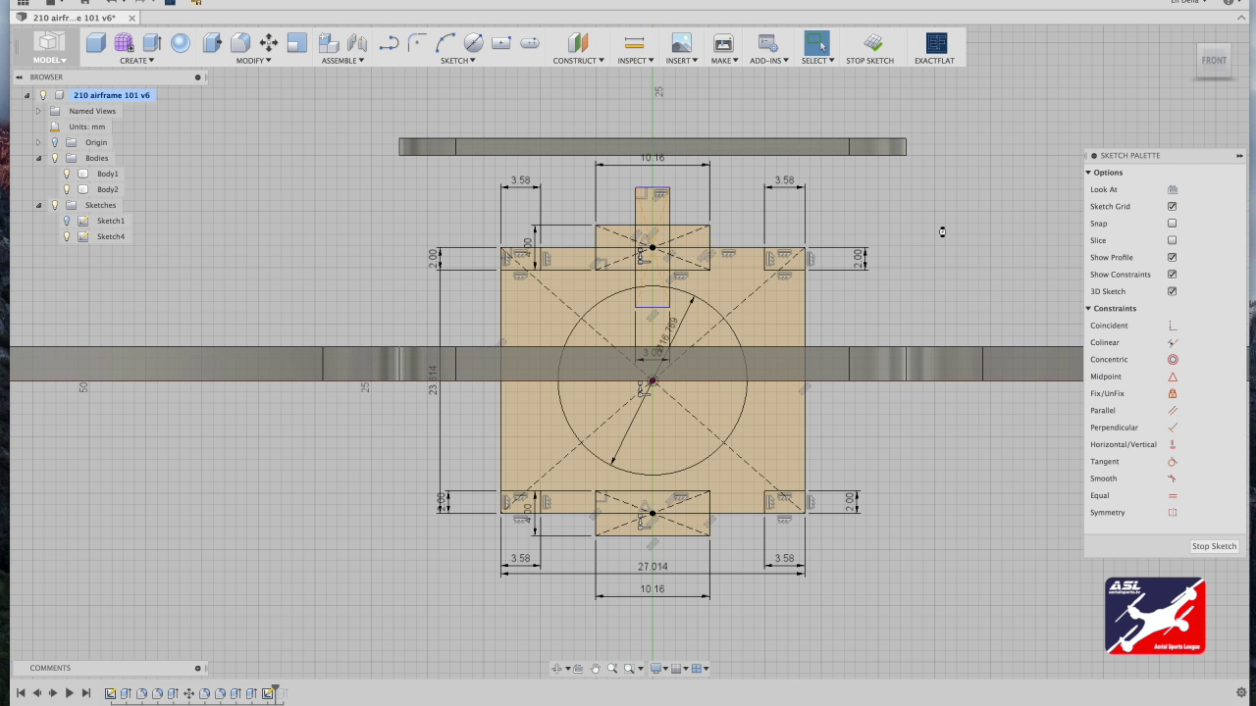
left_click(871, 43)
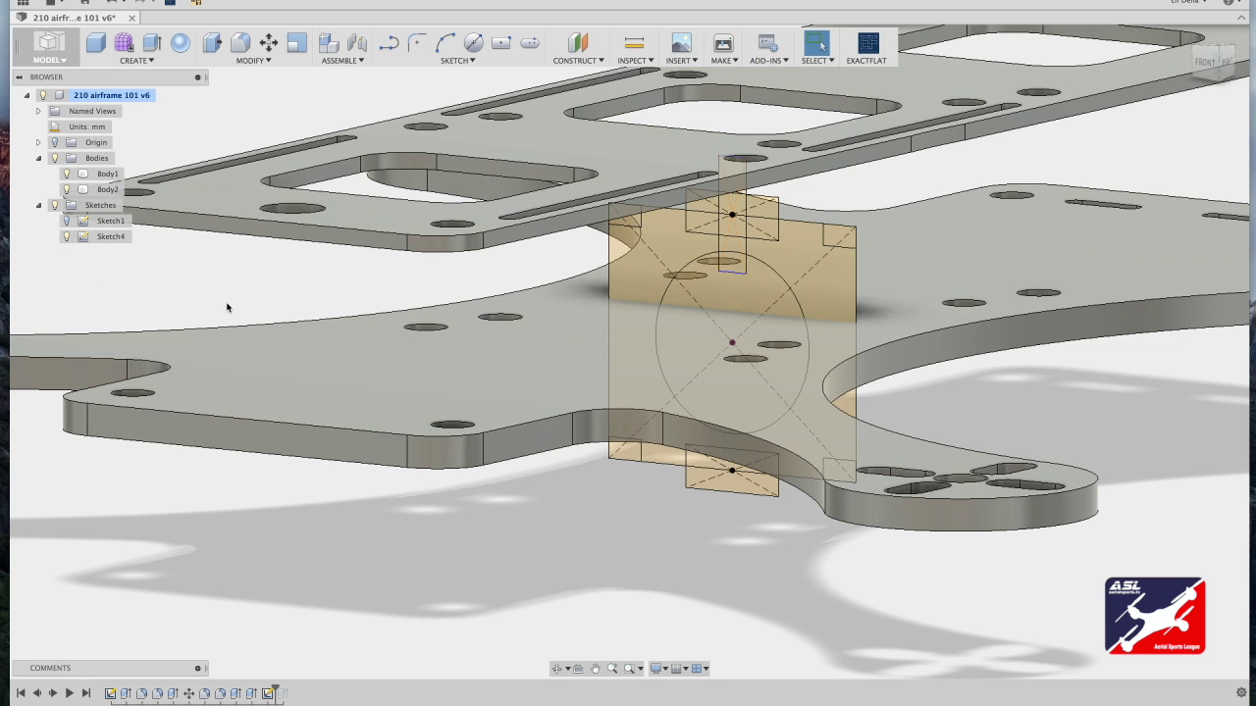
left_click(67, 189)
left_click(67, 174)
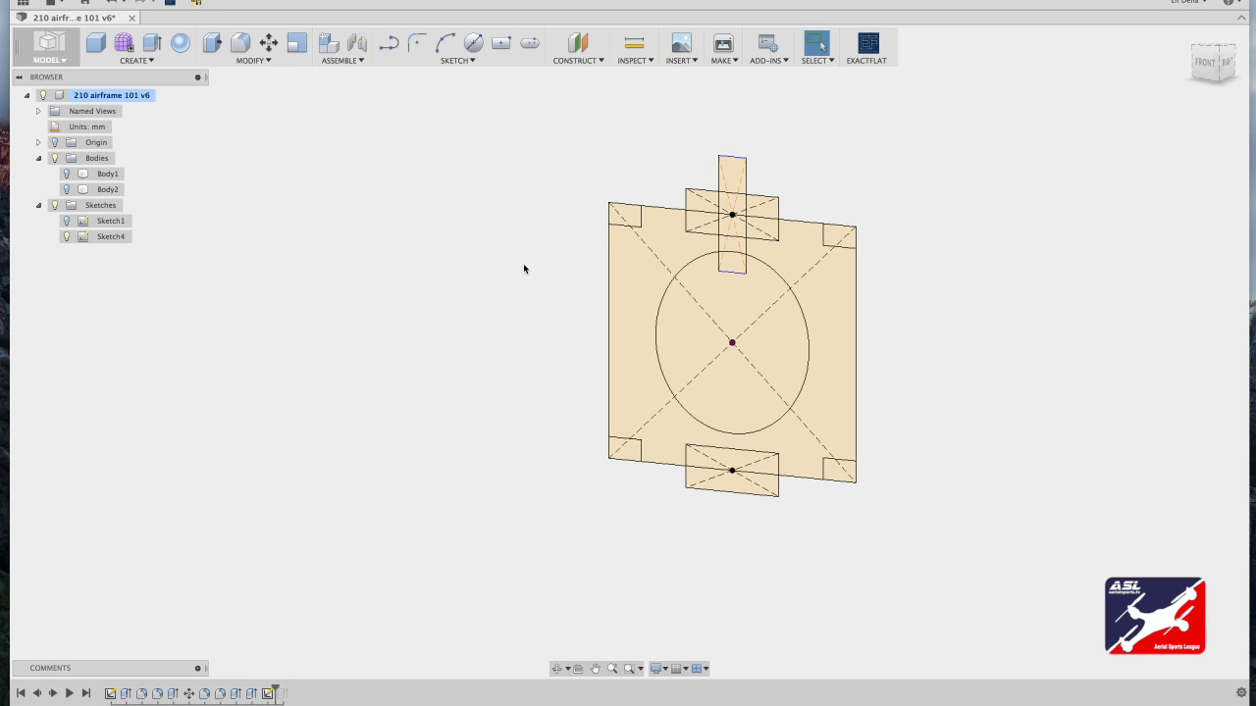
Step: Extrude the notched profile around the circle as a new body, and show both plate bodies again
key("q")
left_click(840, 312)
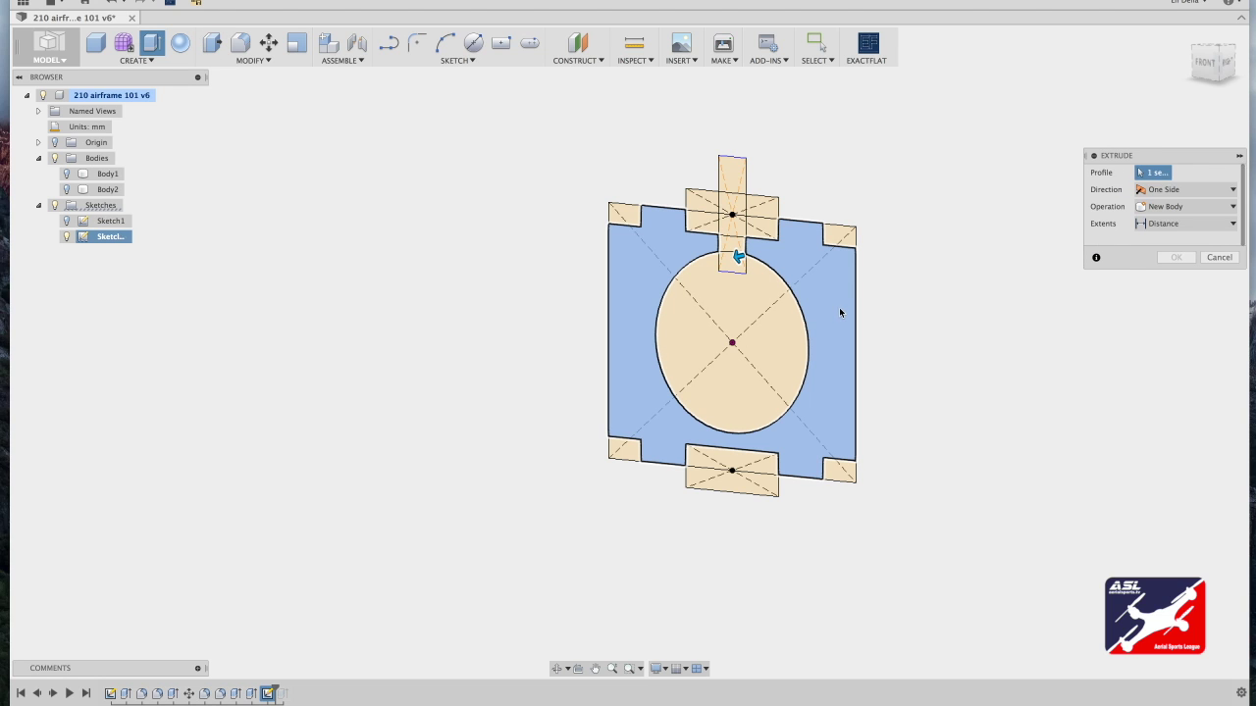
type("3")
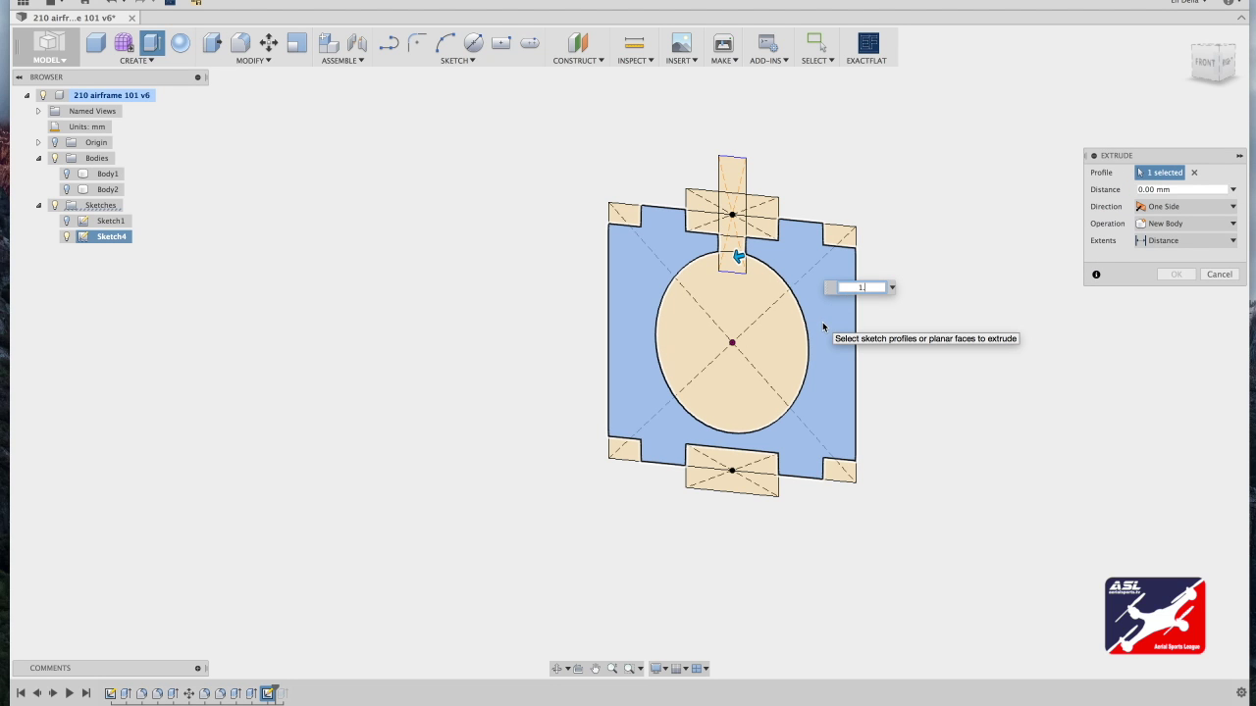
key("Return")
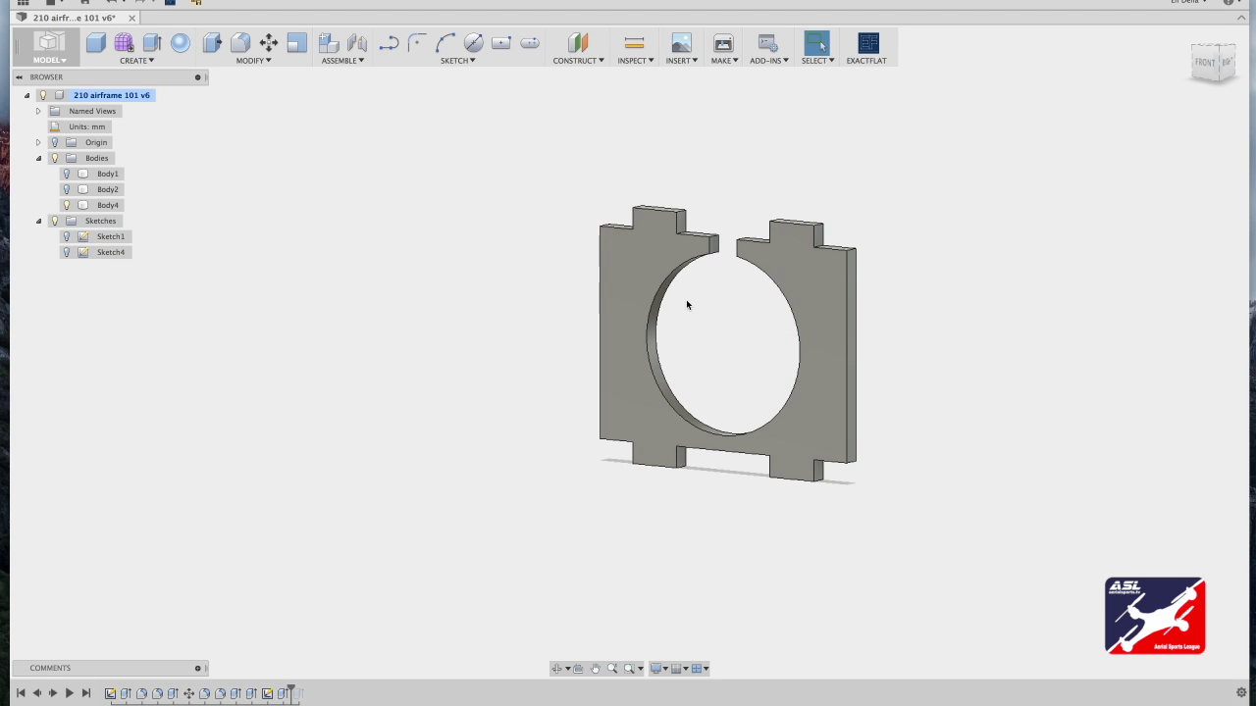
left_click(65, 175)
left_click(65, 189)
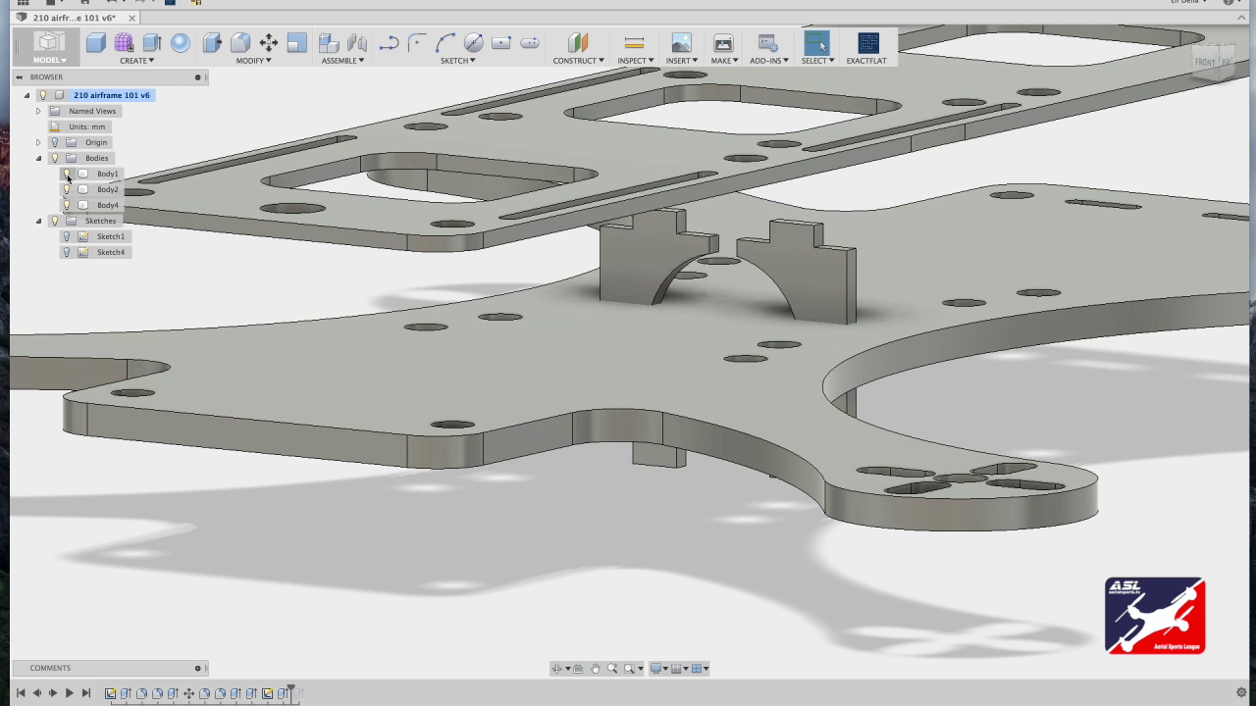
Step: Move the upright Body4 along the frame to the plates' slotted end so its tabs line up with the two end slots
key("F6")
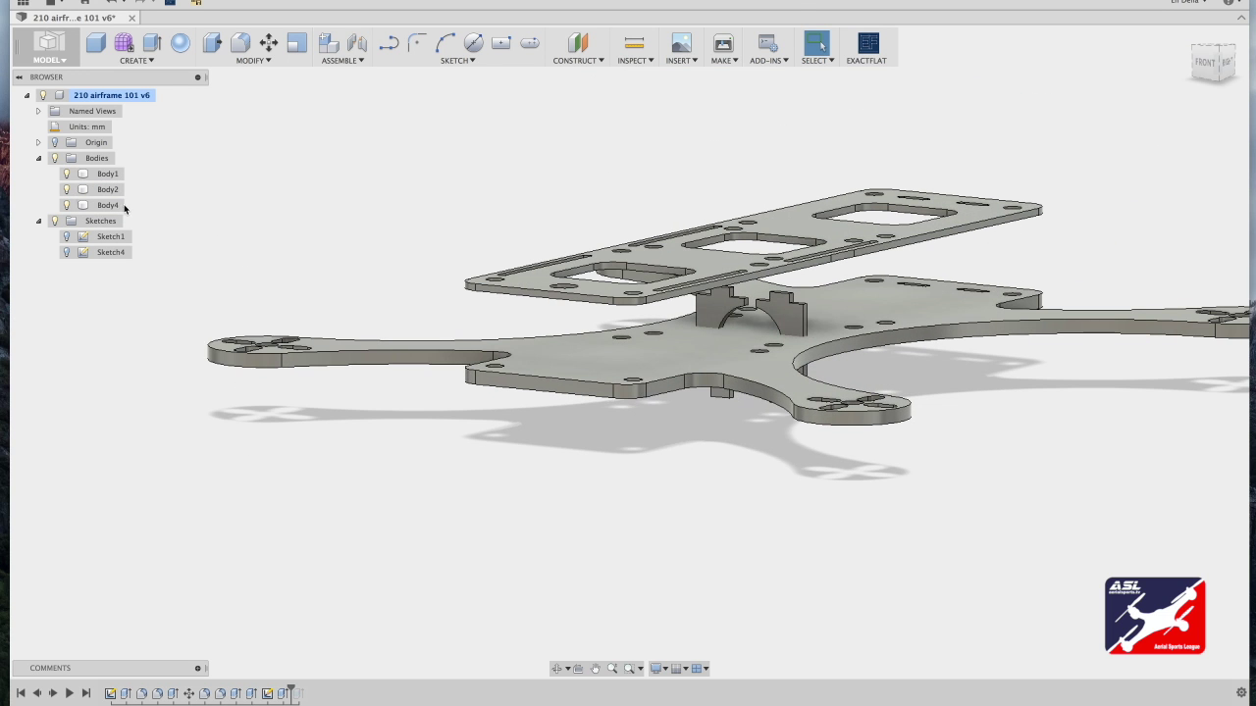
left_click(110, 205)
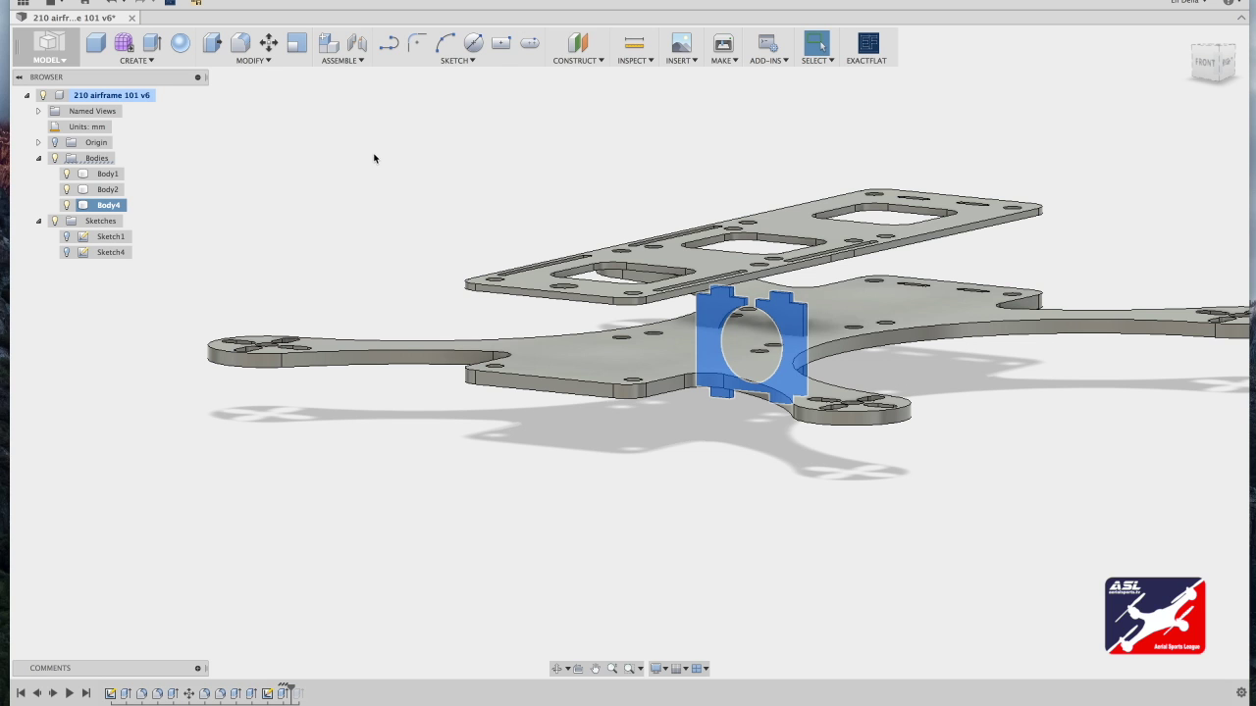
left_click(271, 46)
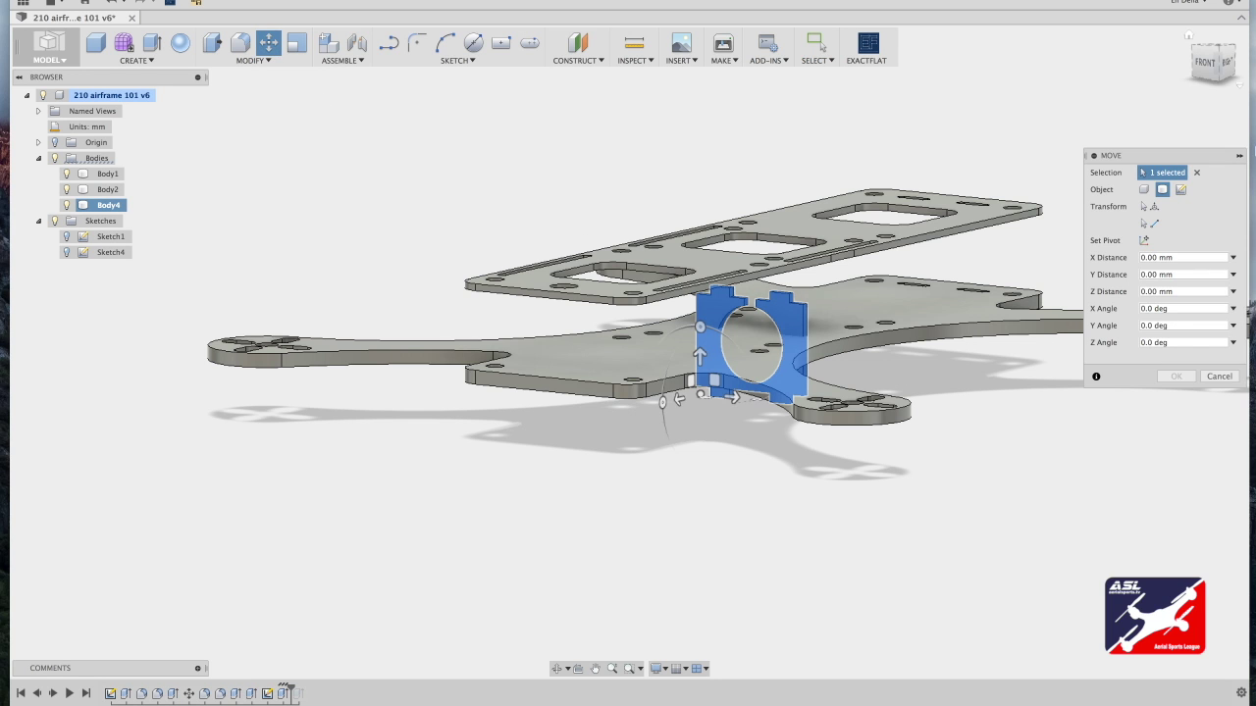
left_click(1224, 69)
left_click(1224, 79)
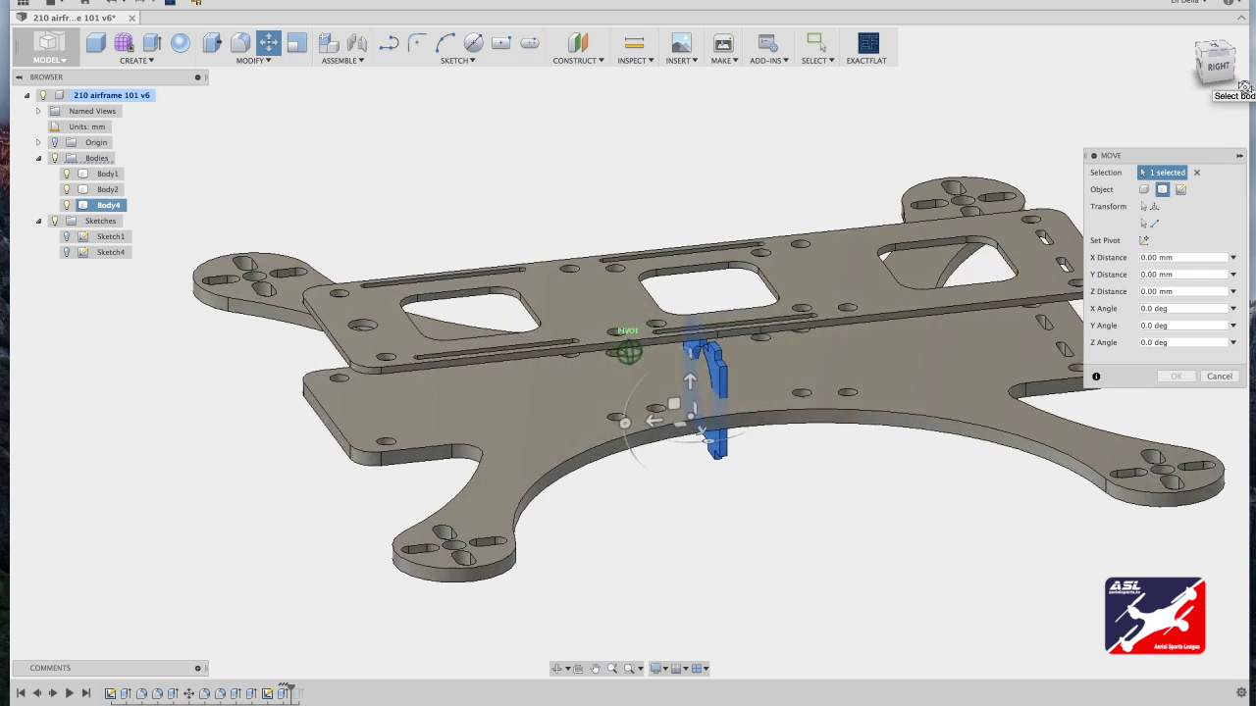
left_click_drag(692, 417, 1003, 332)
left_click(1217, 65)
left_click_drag(866, 396, 860, 370)
left_click(1215, 38)
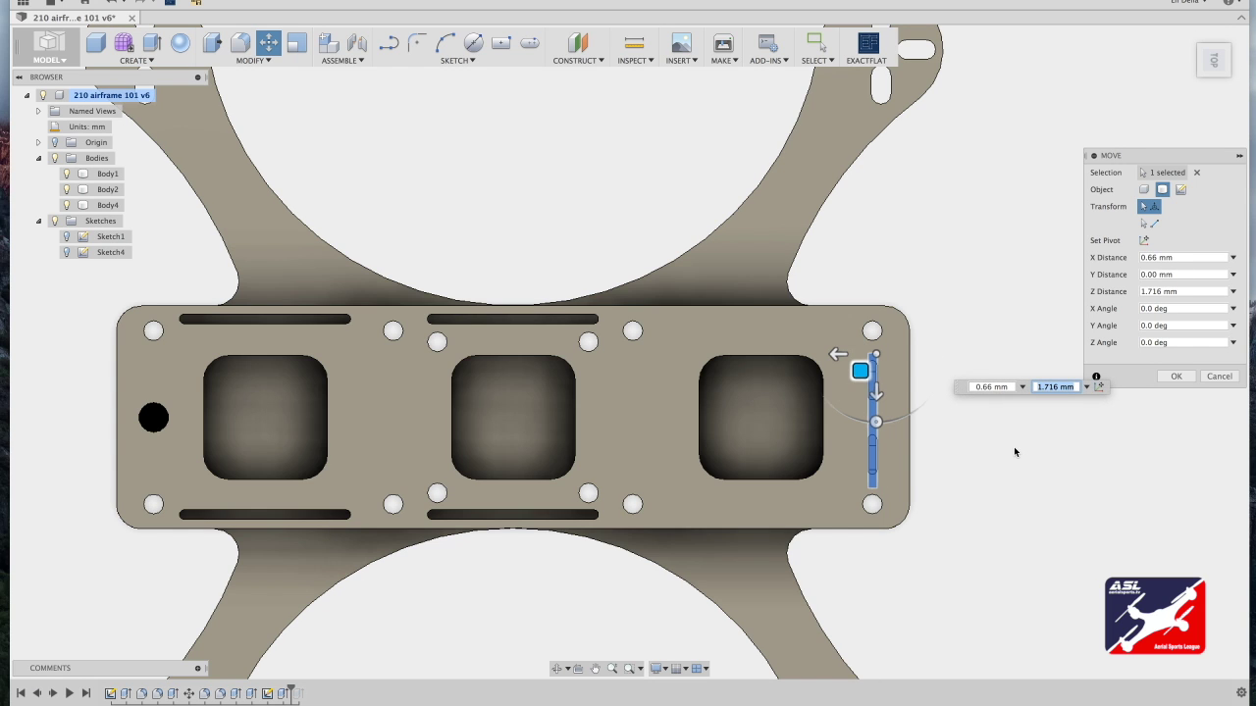
left_click(1177, 377)
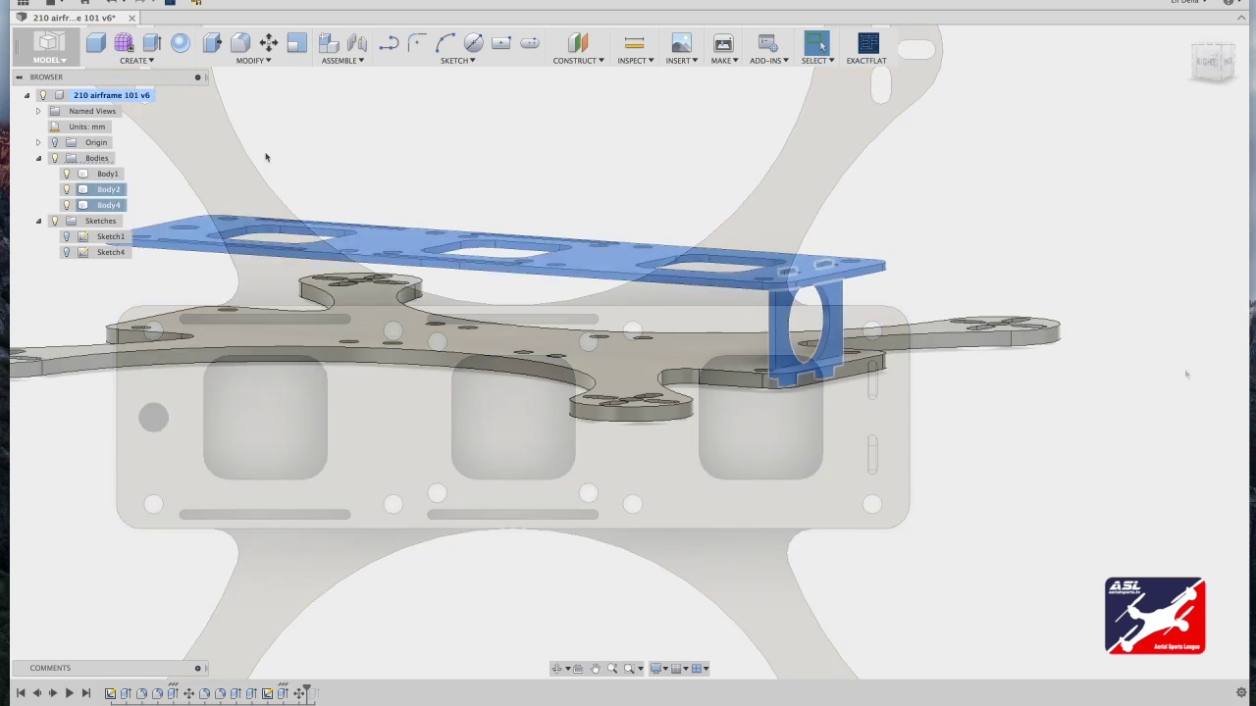
Step: Raise the top plate Body2 and the upright Body4 together until the upright's lower tabs sit within the bottom plate's slots
left_click(106, 206, "super")
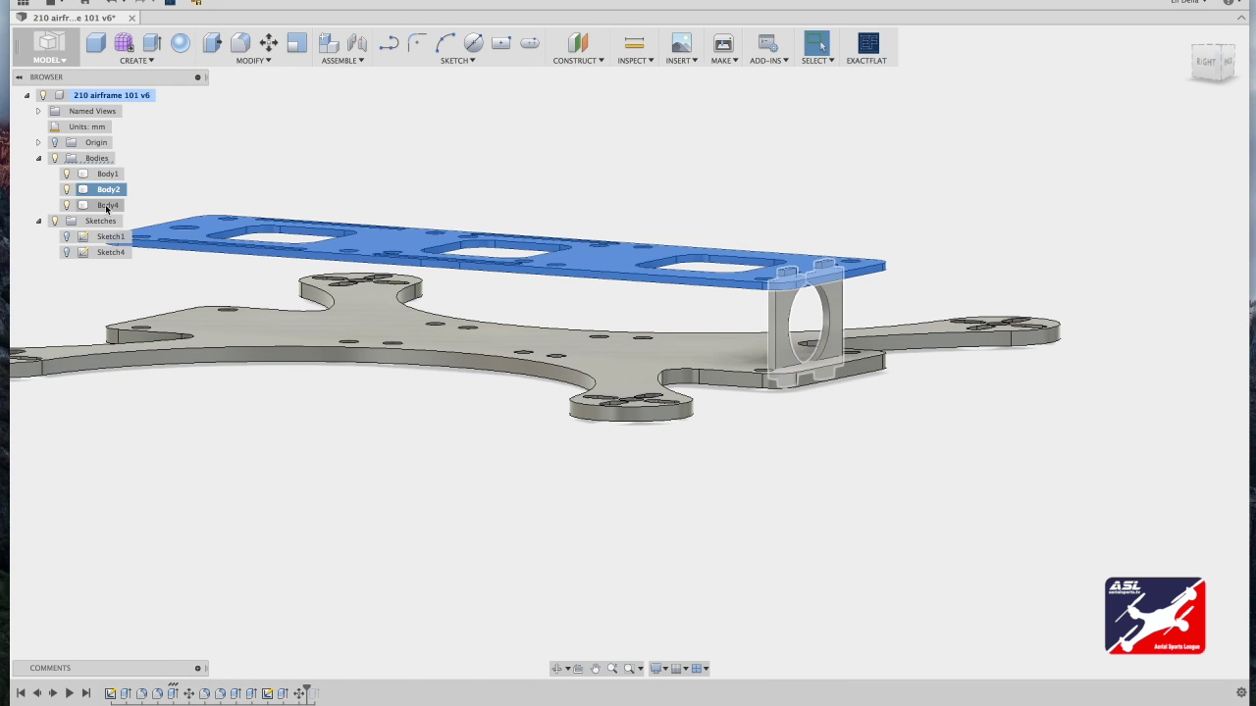
left_click(106, 205, "super")
left_click(268, 42)
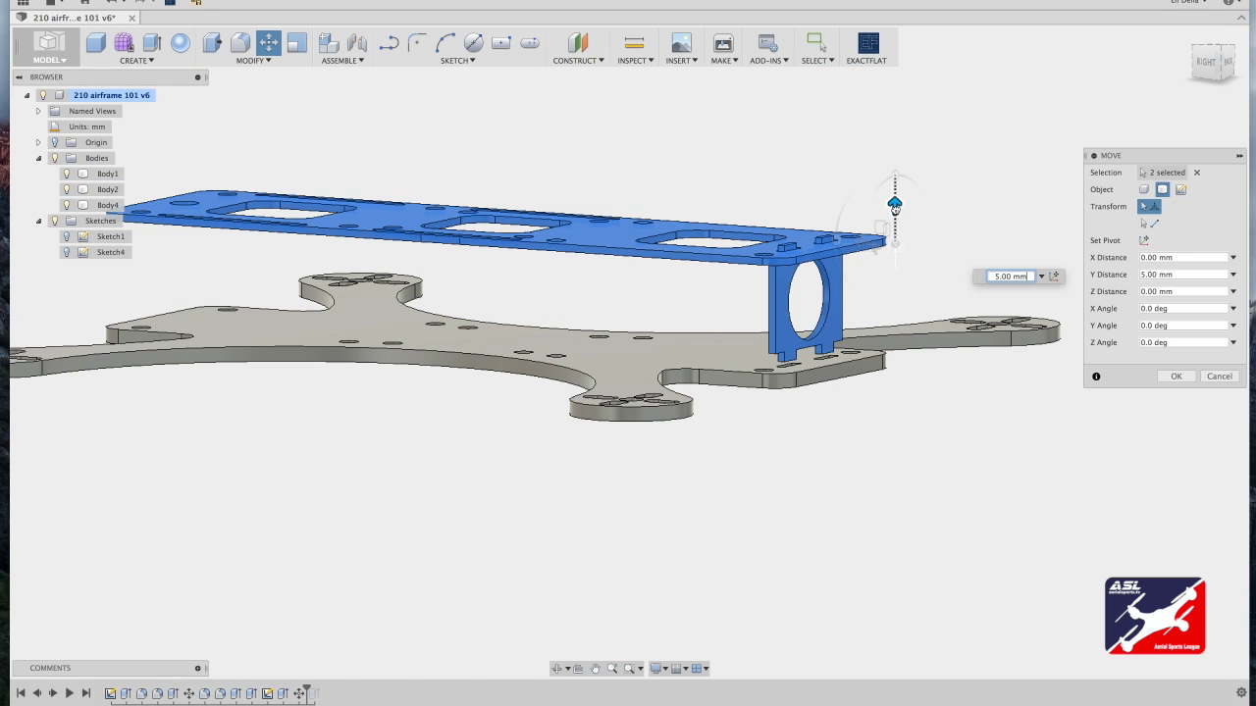
left_click(1188, 379)
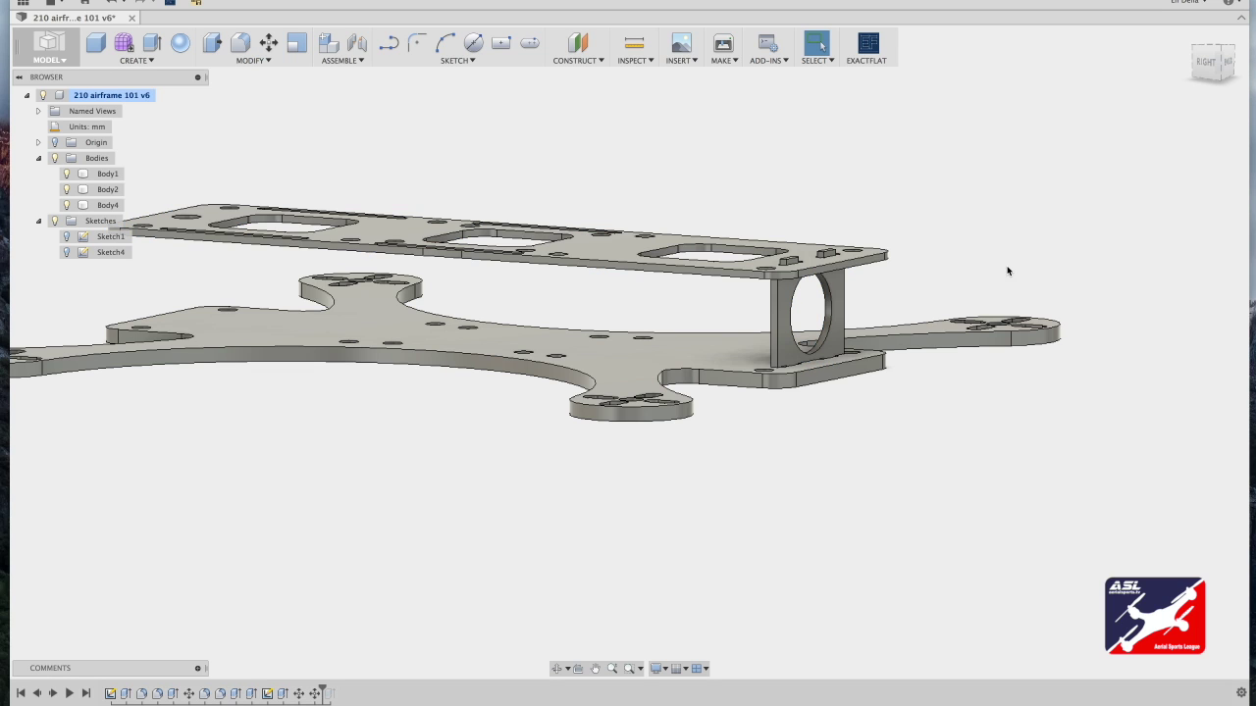
Step: Raise only the top plate Body2 slightly to seat it on the upright's upper tabs, and view the whole frame isometrically
left_click(108, 189)
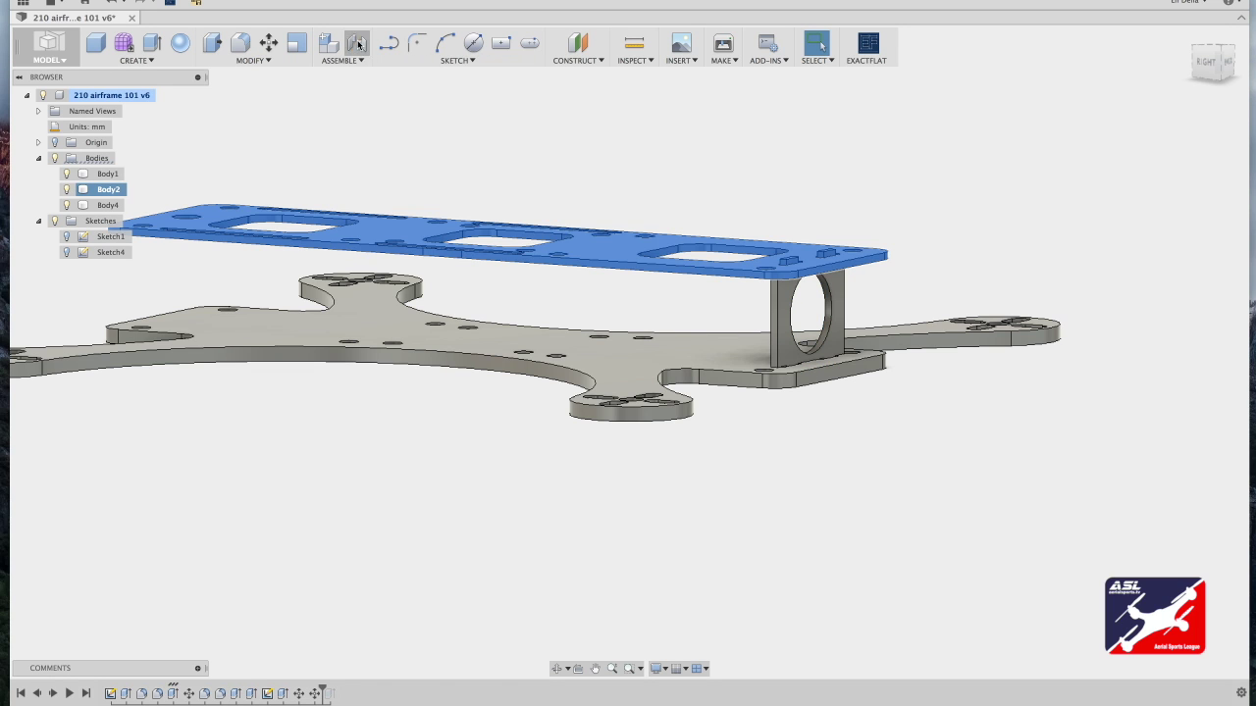
left_click(268, 42)
left_click(883, 244)
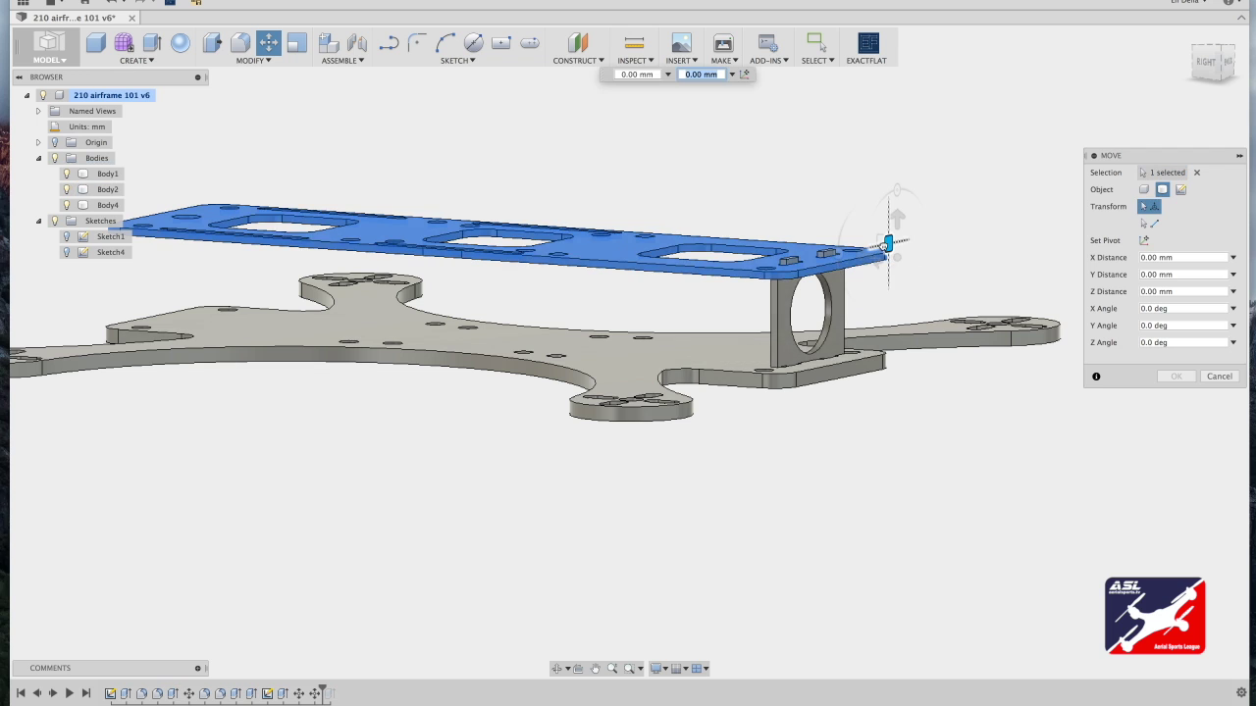
left_click_drag(884, 245, 889, 244)
left_click(1169, 378)
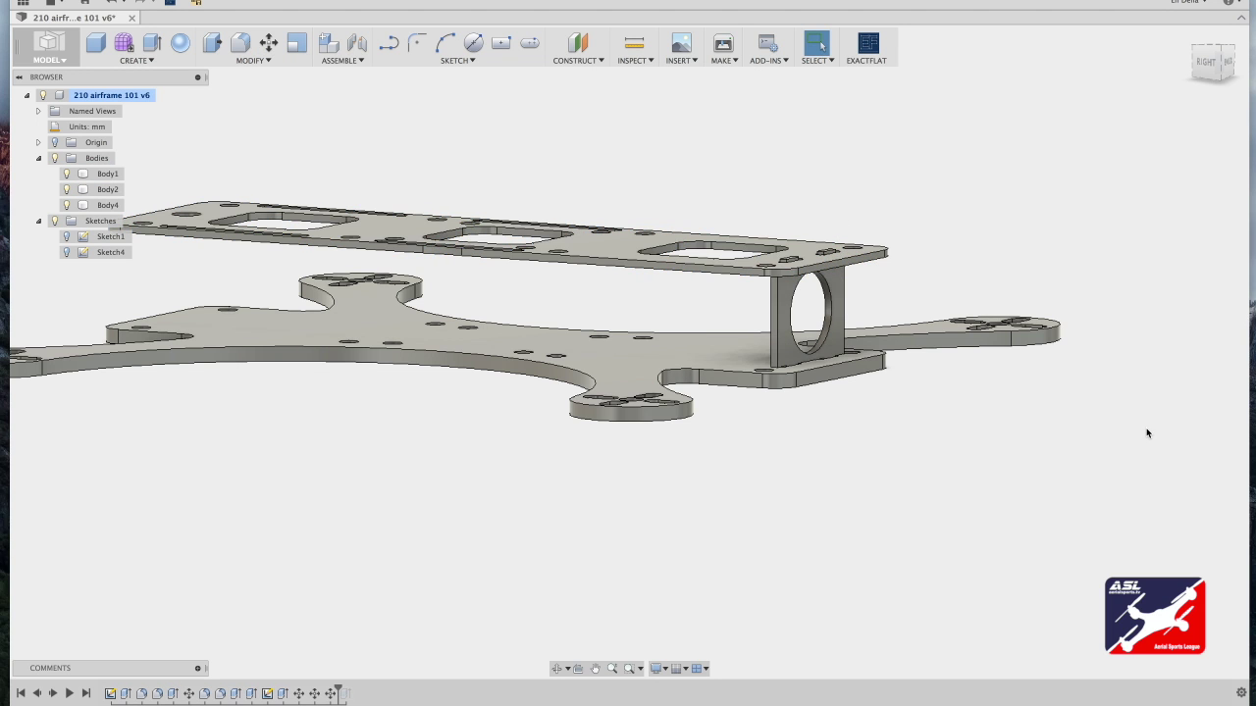
scroll(1137, 177, "down", 5)
mouse_move(1212, 63)
left_mouse_down()
mouse_move(1203, 80)
mouse_move(1236, 89)
mouse_move(1226, 68)
mouse_move(1203, 95)
mouse_move(1217, 68)
left_mouse_up()
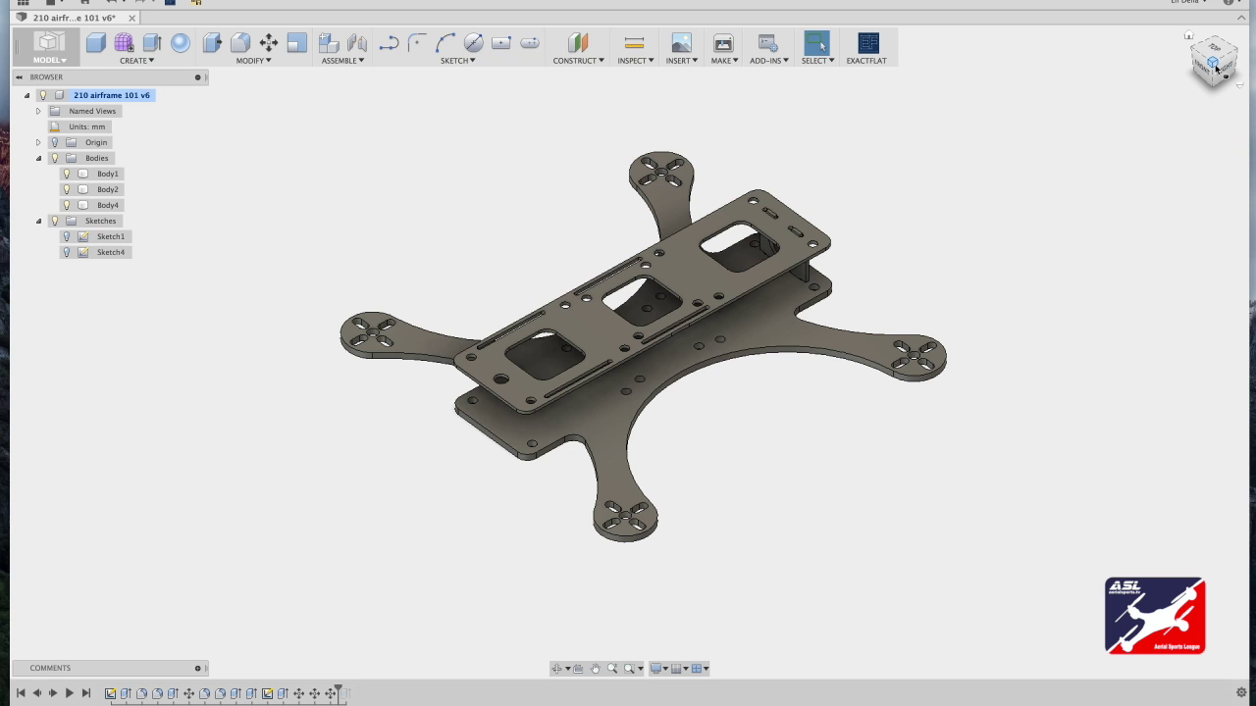